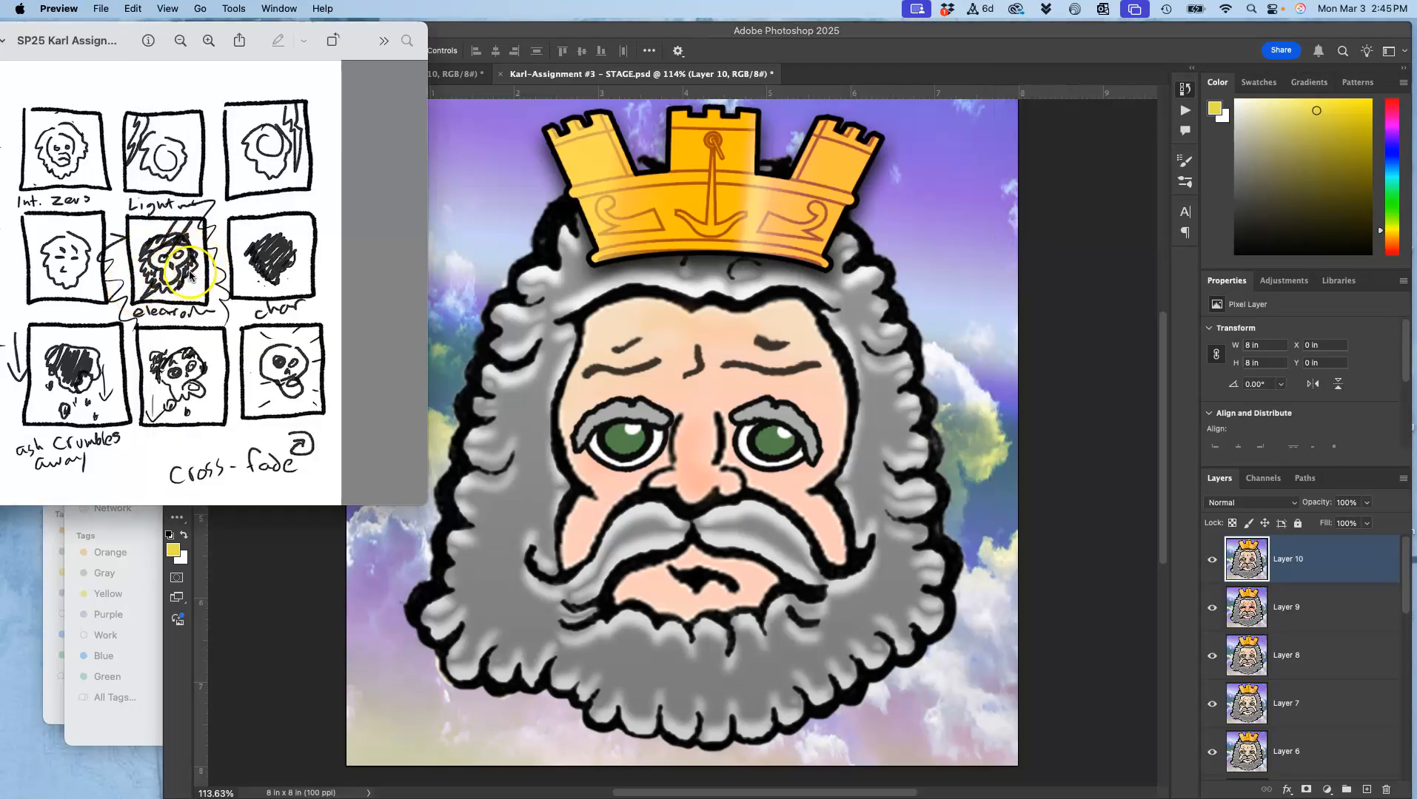
Switch to the Karl – Assignment #3 – ASSETS document in Photoshop, clear the selection and delete Layer 10.
{"action": "left_click", "coordinate": [532, 233]}
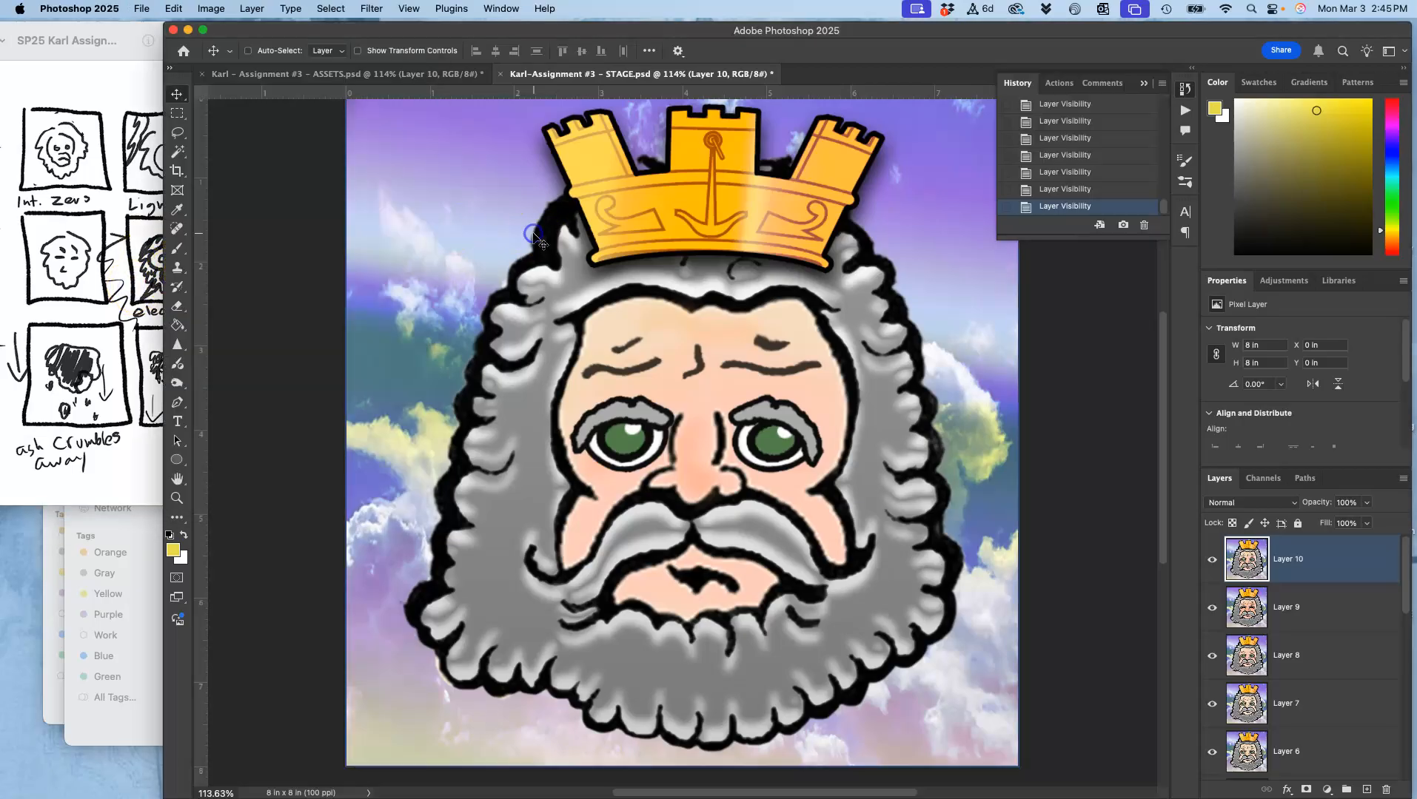
{"action": "left_click", "coordinate": [396, 74]}
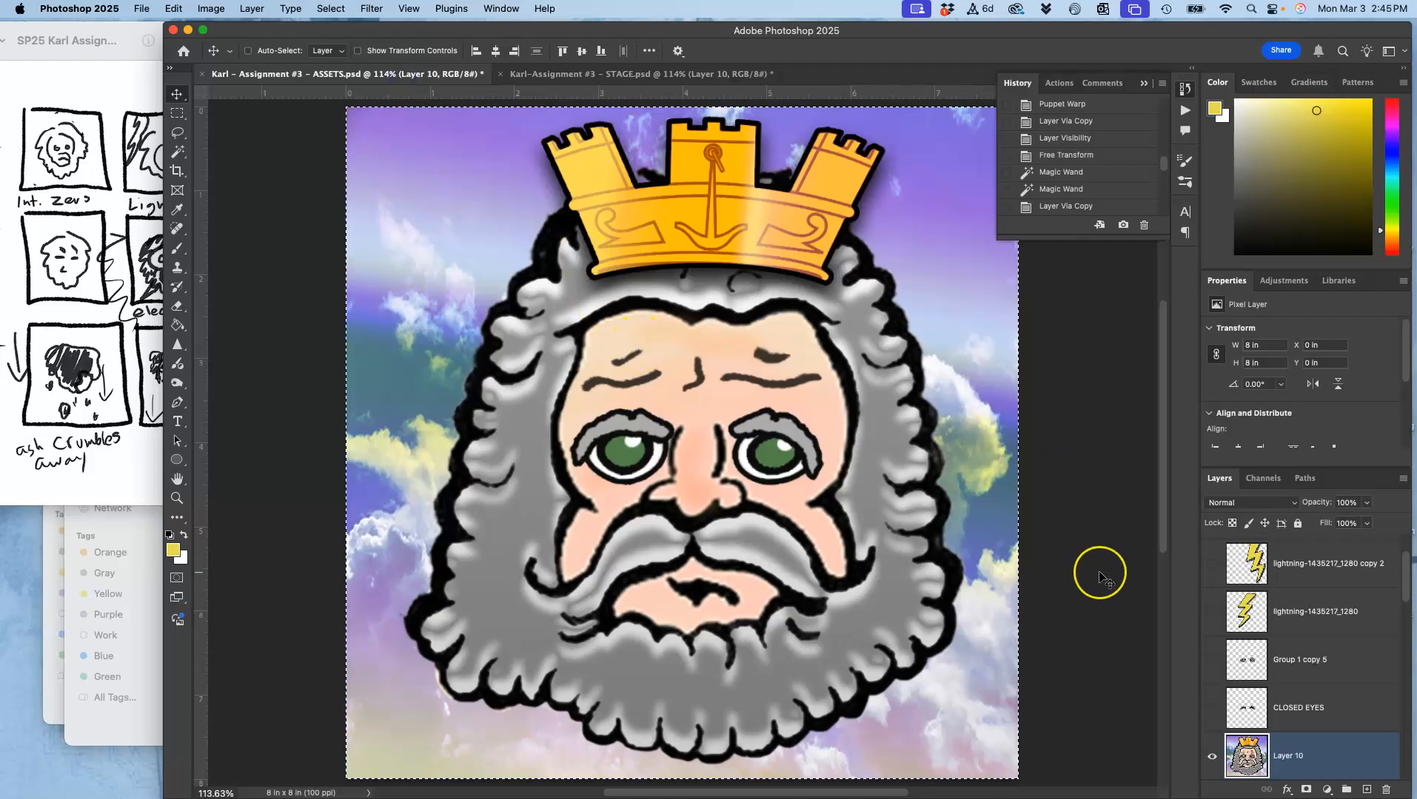
{"action": "key", "text": "super+d"}
{"action": "key", "text": "Delete"}
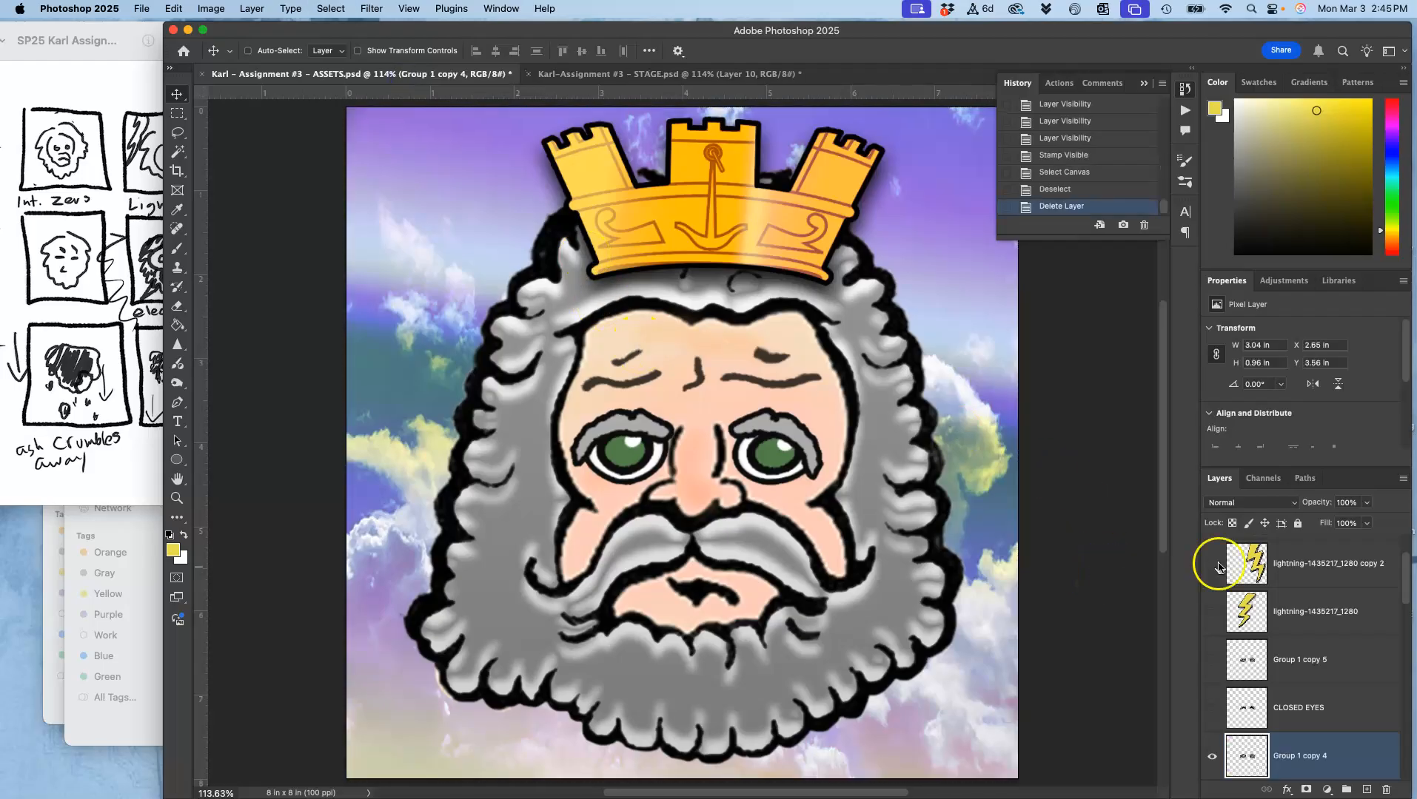
Compare with the STAGE document, and in ASSETS show the Group 1 copy 3 eyes and hide Group 1 copy 4.
{"action": "scroll", "coordinate": [1316, 668], "scroll_direction": "up", "scroll_amount": 3}
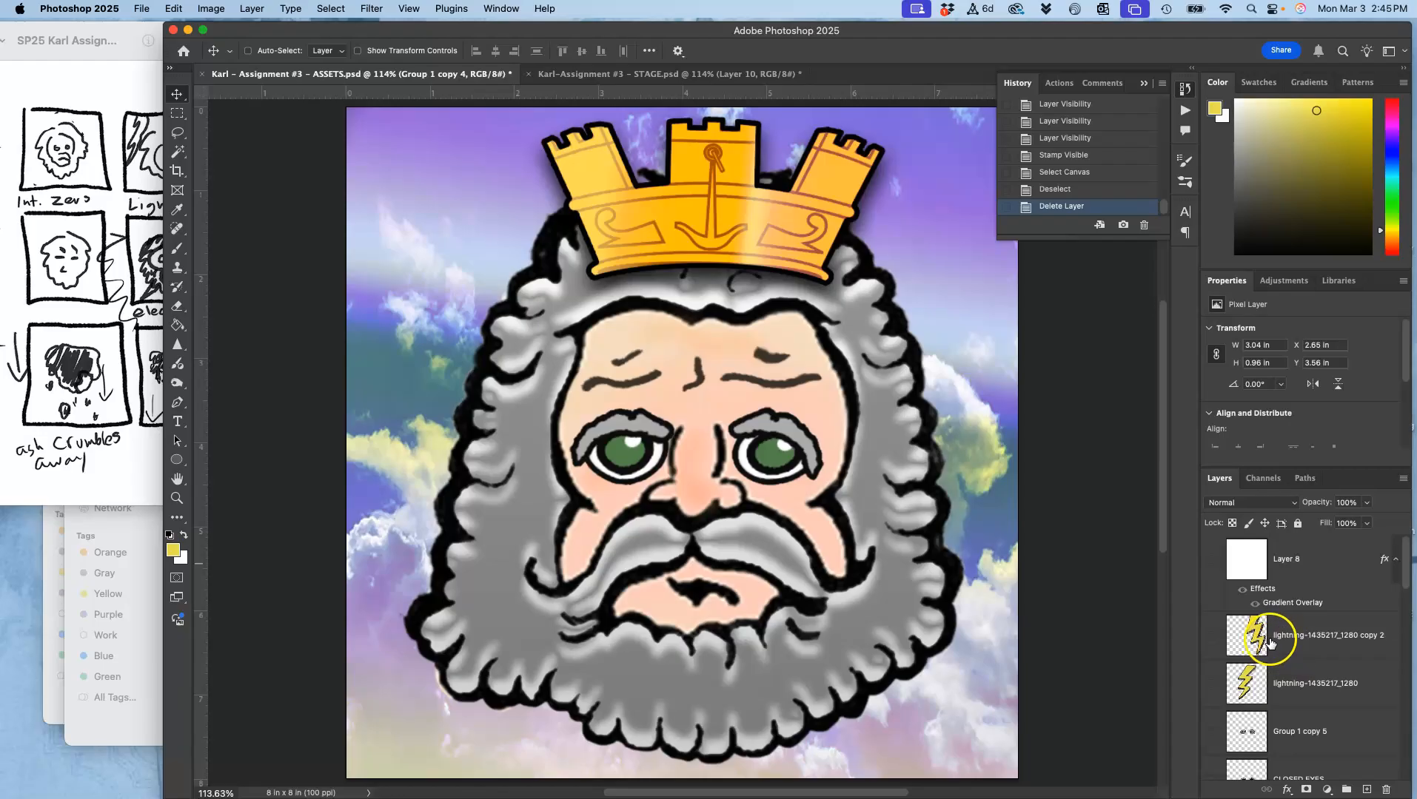
{"action": "left_click", "coordinate": [644, 74]}
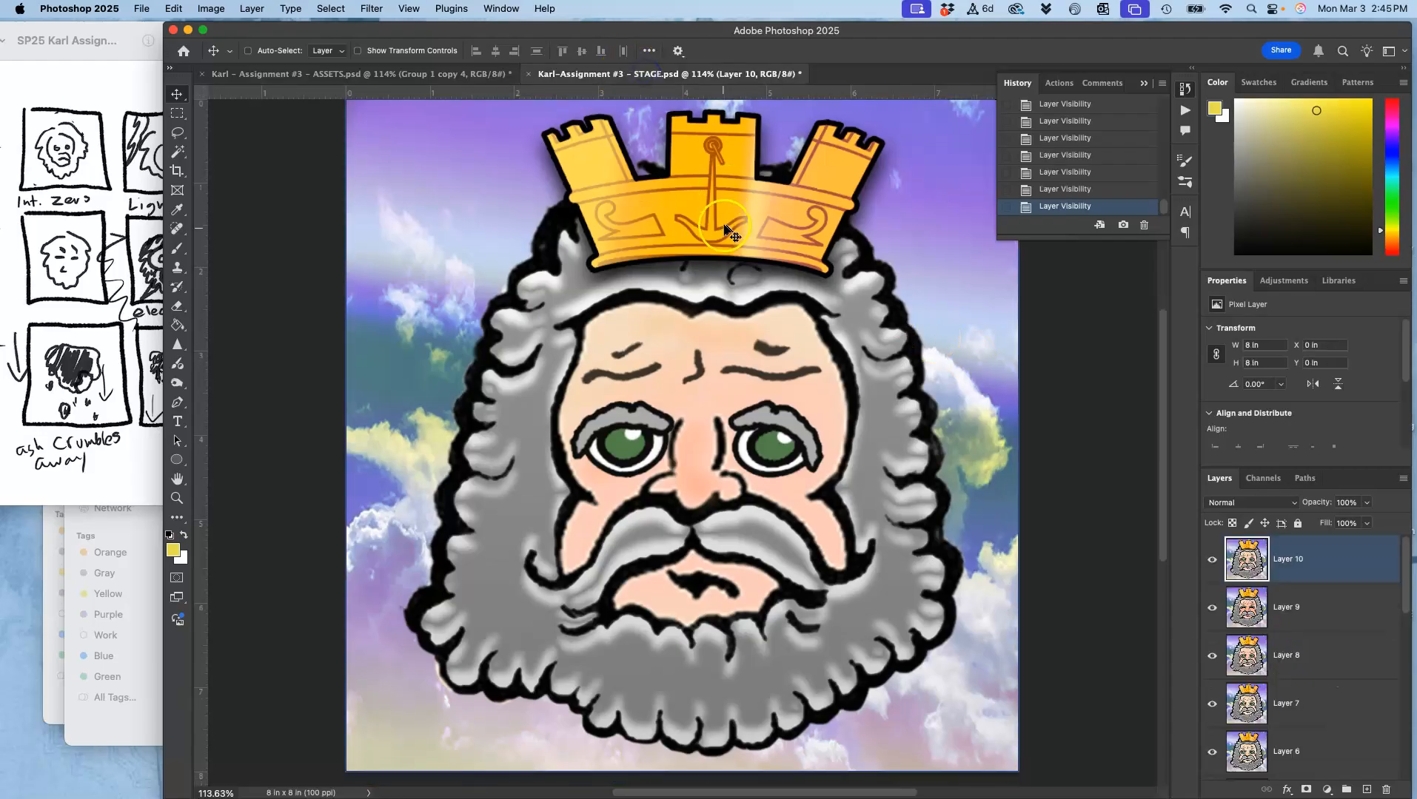
{"action": "left_click", "coordinate": [474, 74]}
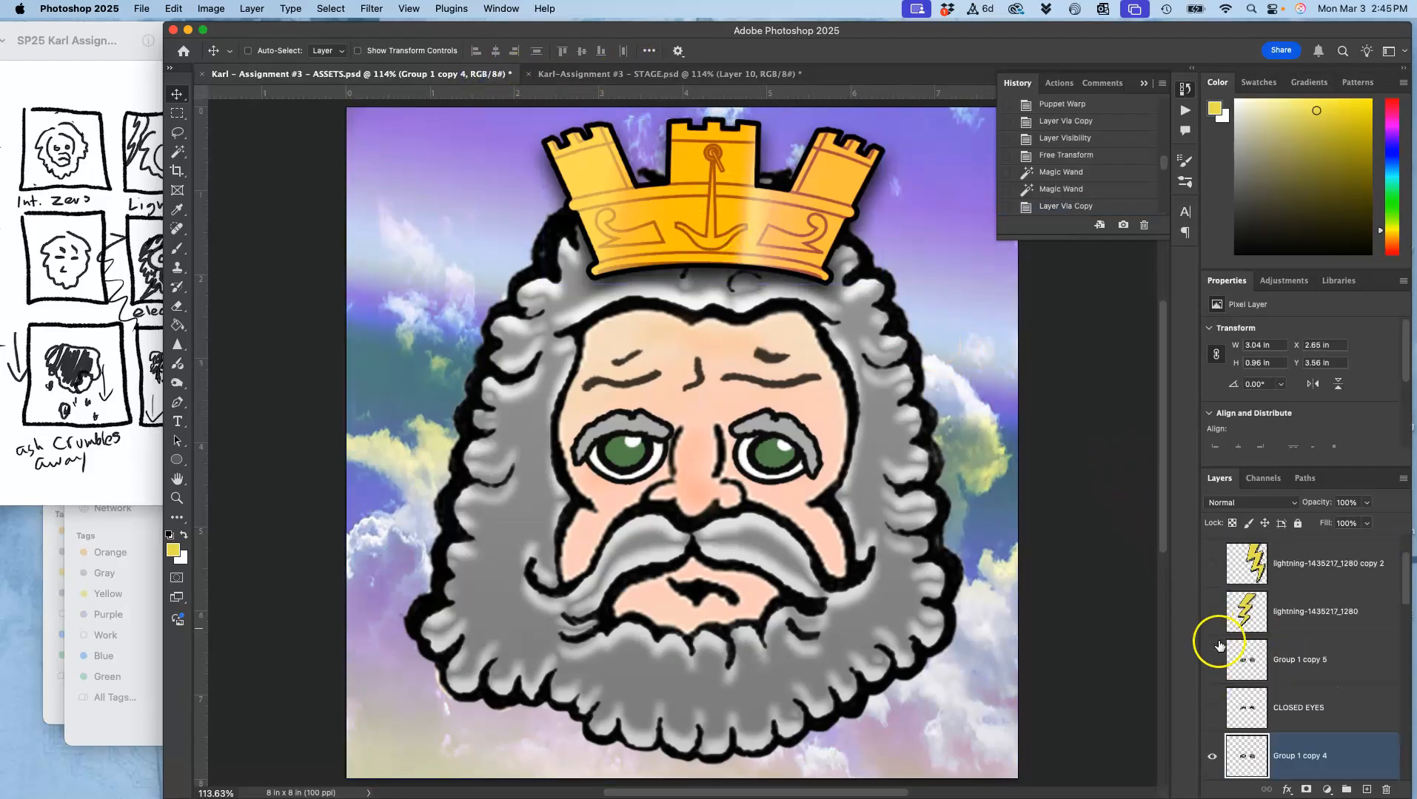
{"action": "scroll", "coordinate": [1244, 664], "scroll_direction": "down", "scroll_amount": 2}
{"action": "left_click", "coordinate": [1212, 710]}
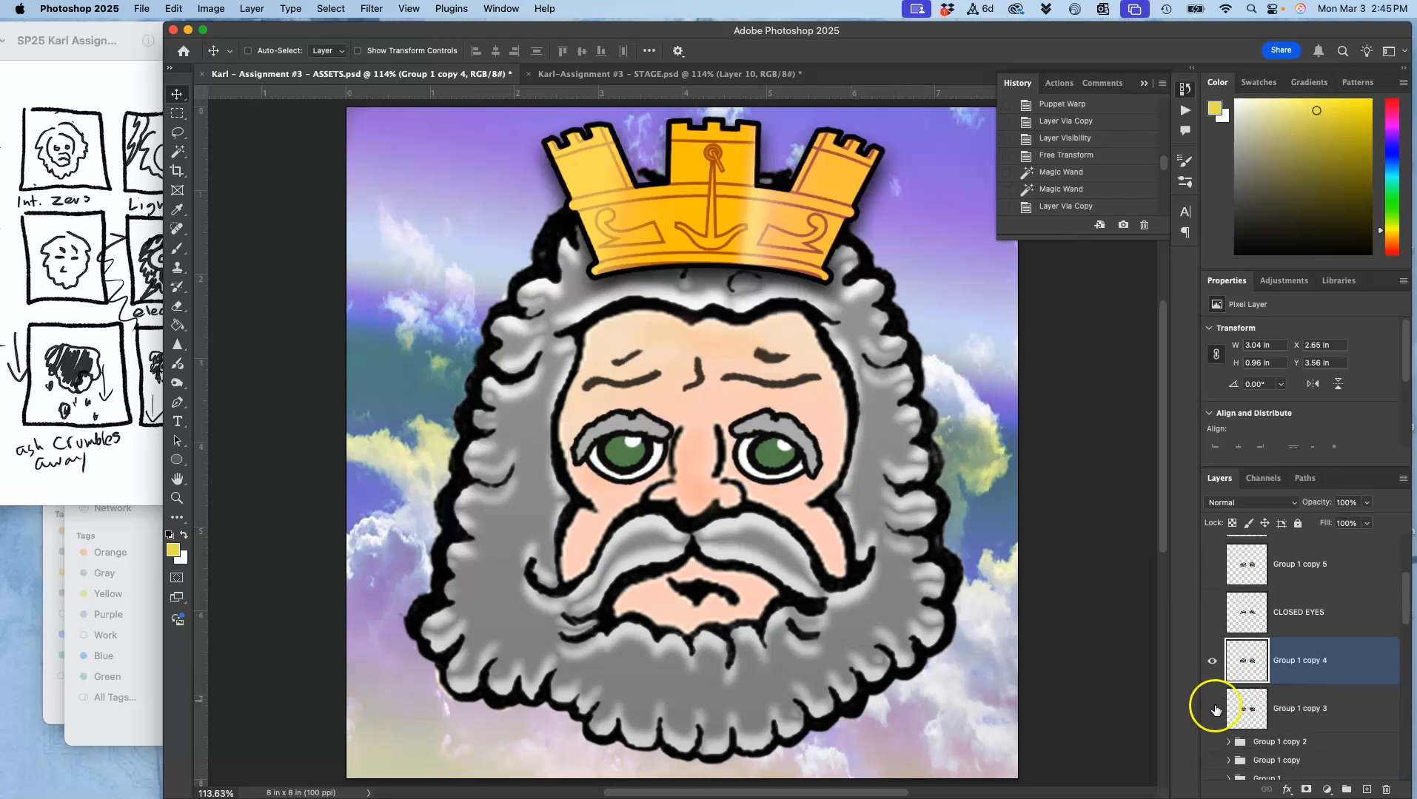
{"action": "left_click", "coordinate": [1212, 661]}
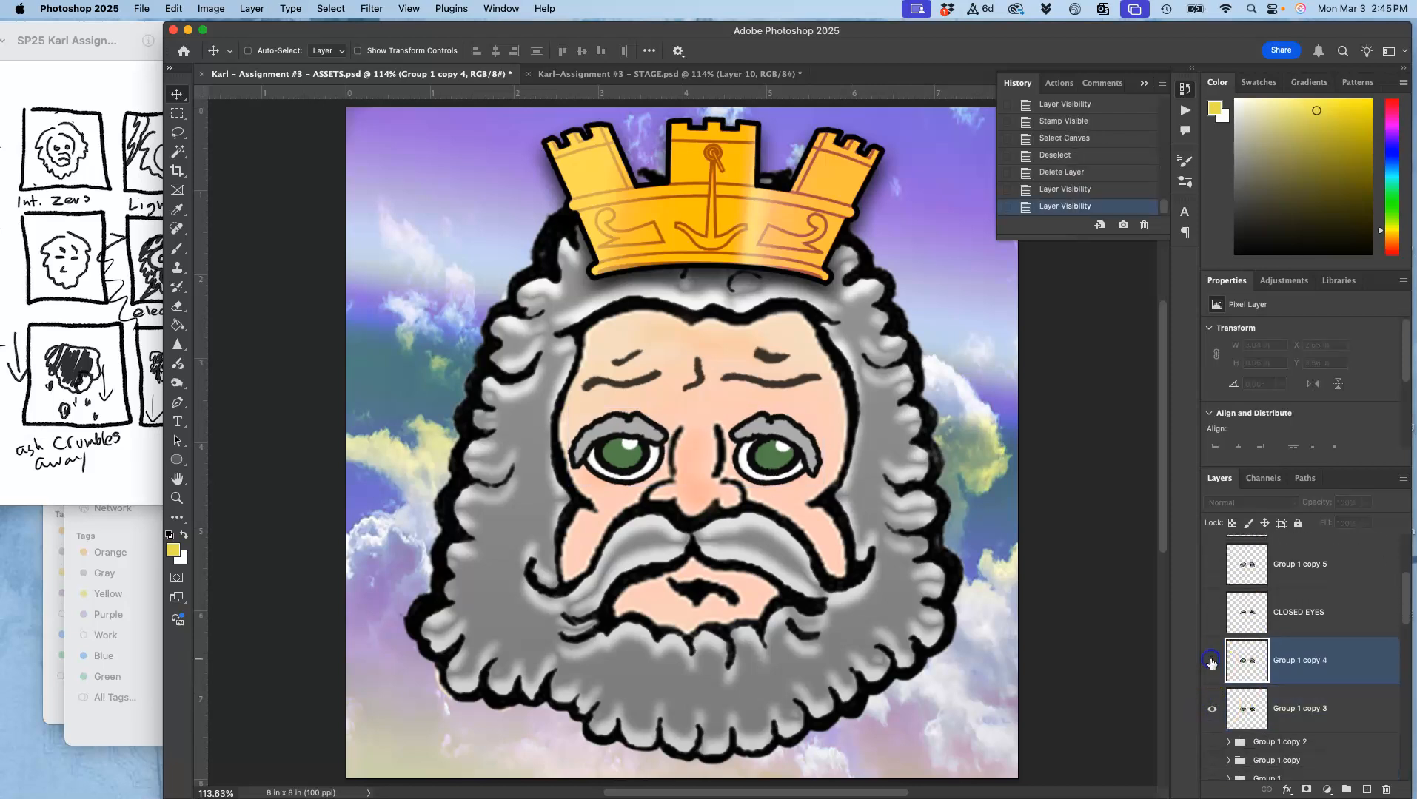
Show the wrinkles layer on the forehead and hide the wrinkles copy layer.
{"action": "scroll", "coordinate": [1295, 701], "scroll_direction": "down", "scroll_amount": 5}
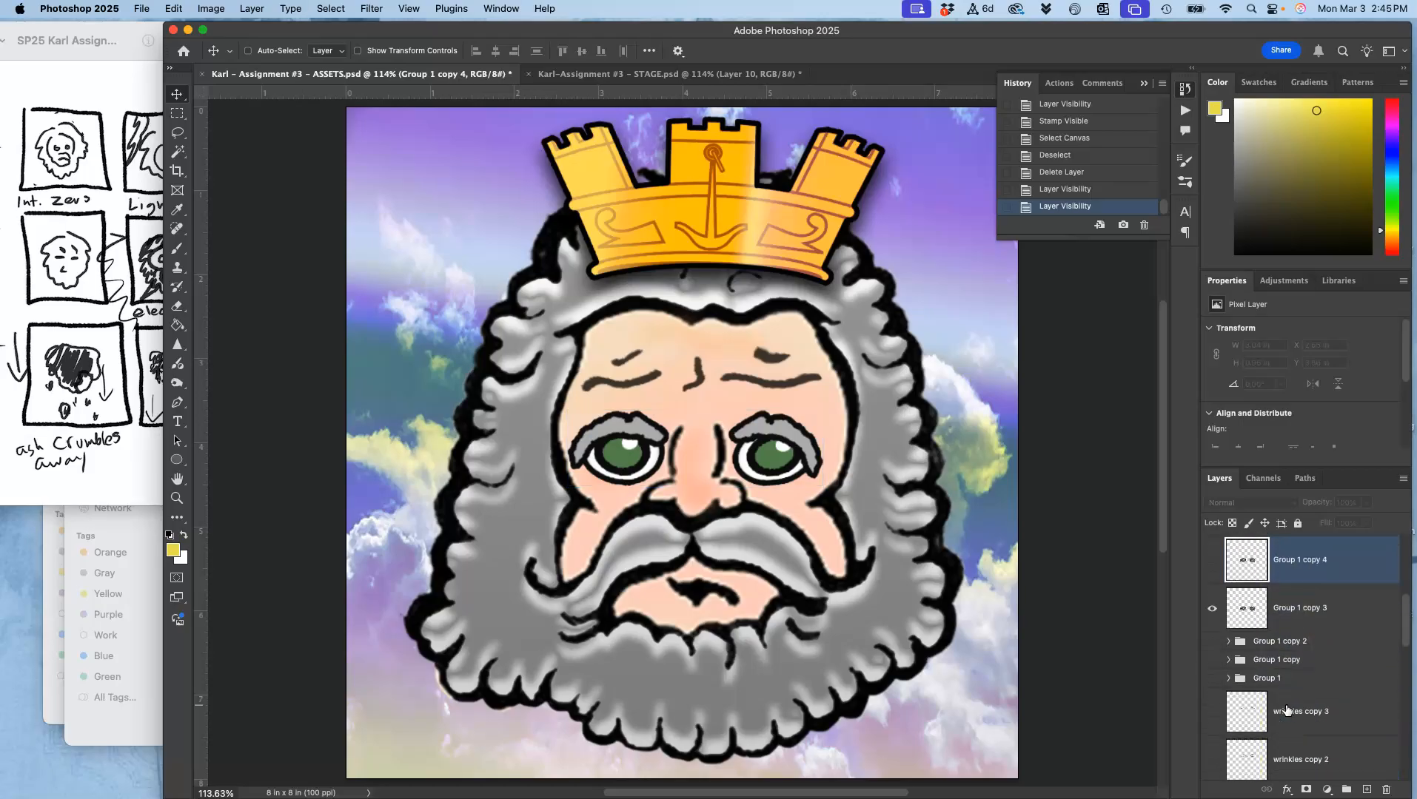
{"action": "scroll", "coordinate": [1288, 711], "scroll_direction": "down", "scroll_amount": 1}
{"action": "left_click", "coordinate": [1214, 703]}
{"action": "left_click", "coordinate": [1214, 655]}
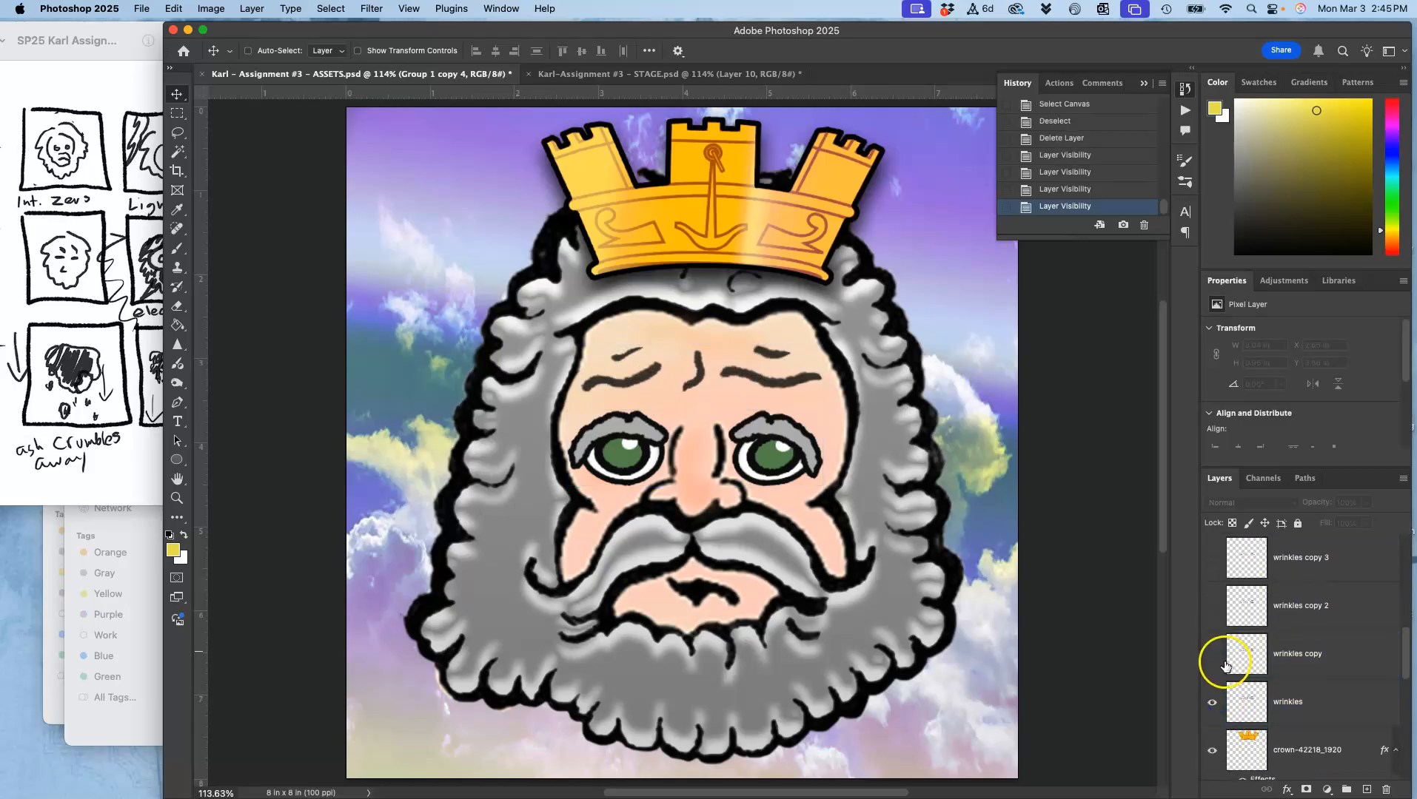
Show the lightning-1435217_1280 layer and transform the bolt to about 127% size, rotated about -4.5°, across the middle of the face.
{"action": "left_click", "coordinate": [1246, 685]}
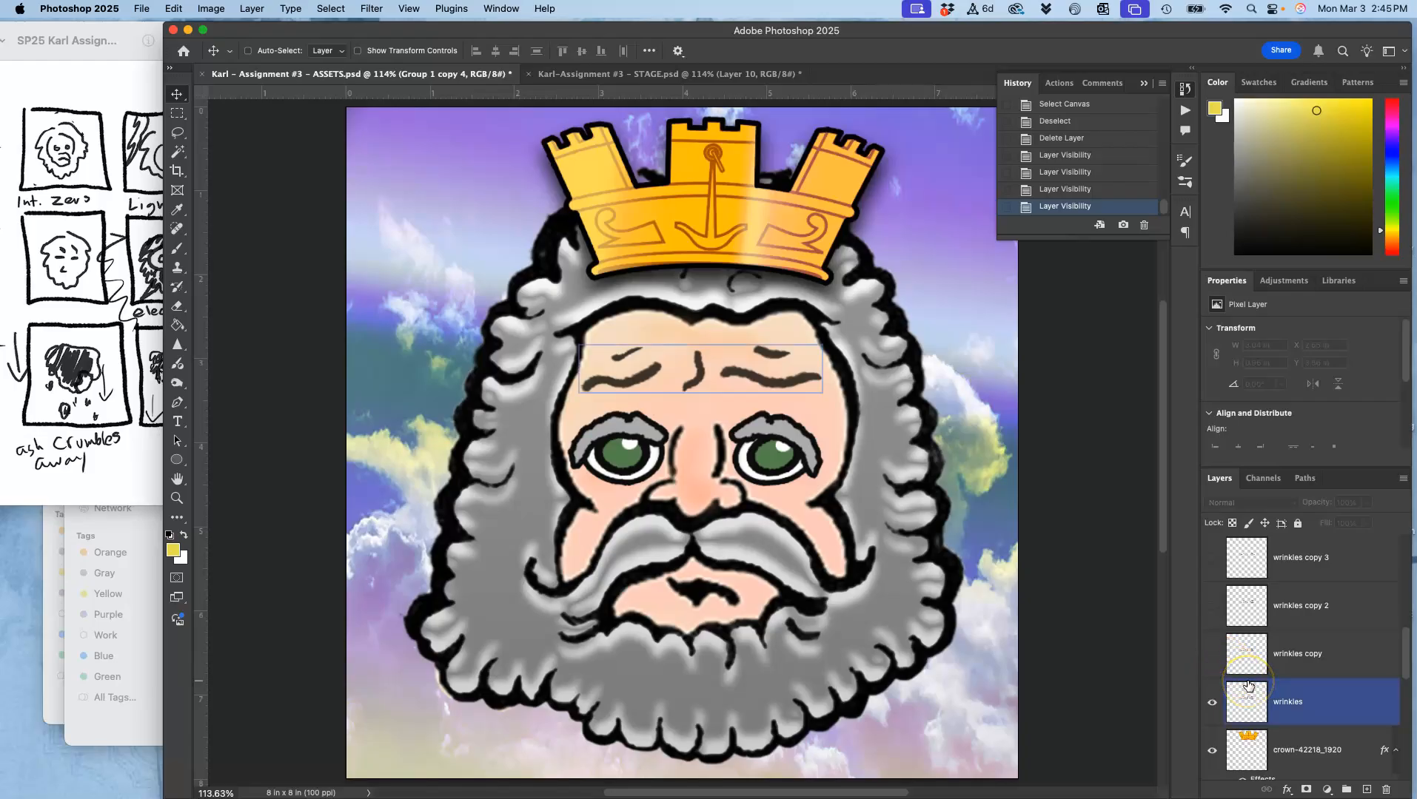
{"action": "scroll", "coordinate": [1249, 686], "scroll_direction": "down", "scroll_amount": 10}
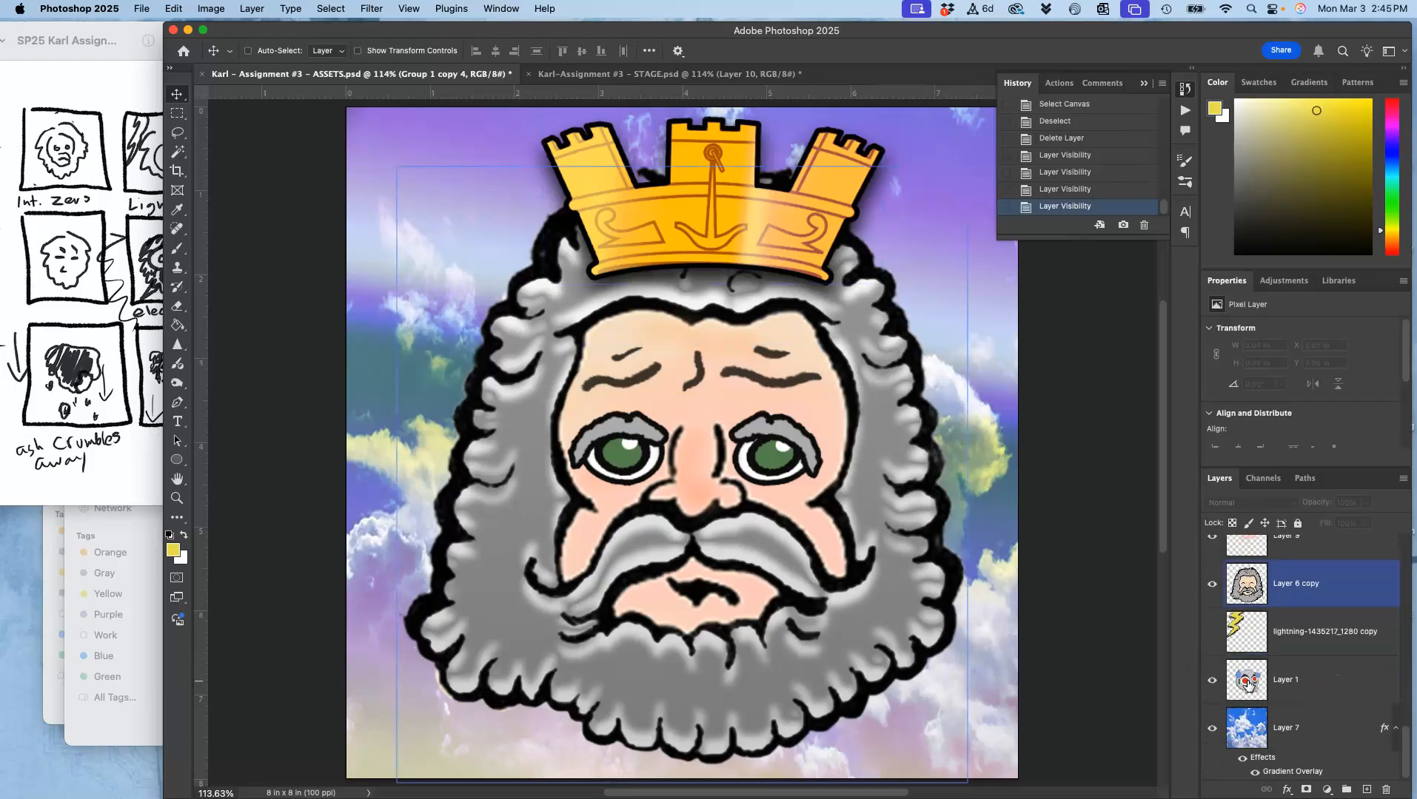
{"action": "scroll", "coordinate": [1249, 686], "scroll_direction": "down", "scroll_amount": 8}
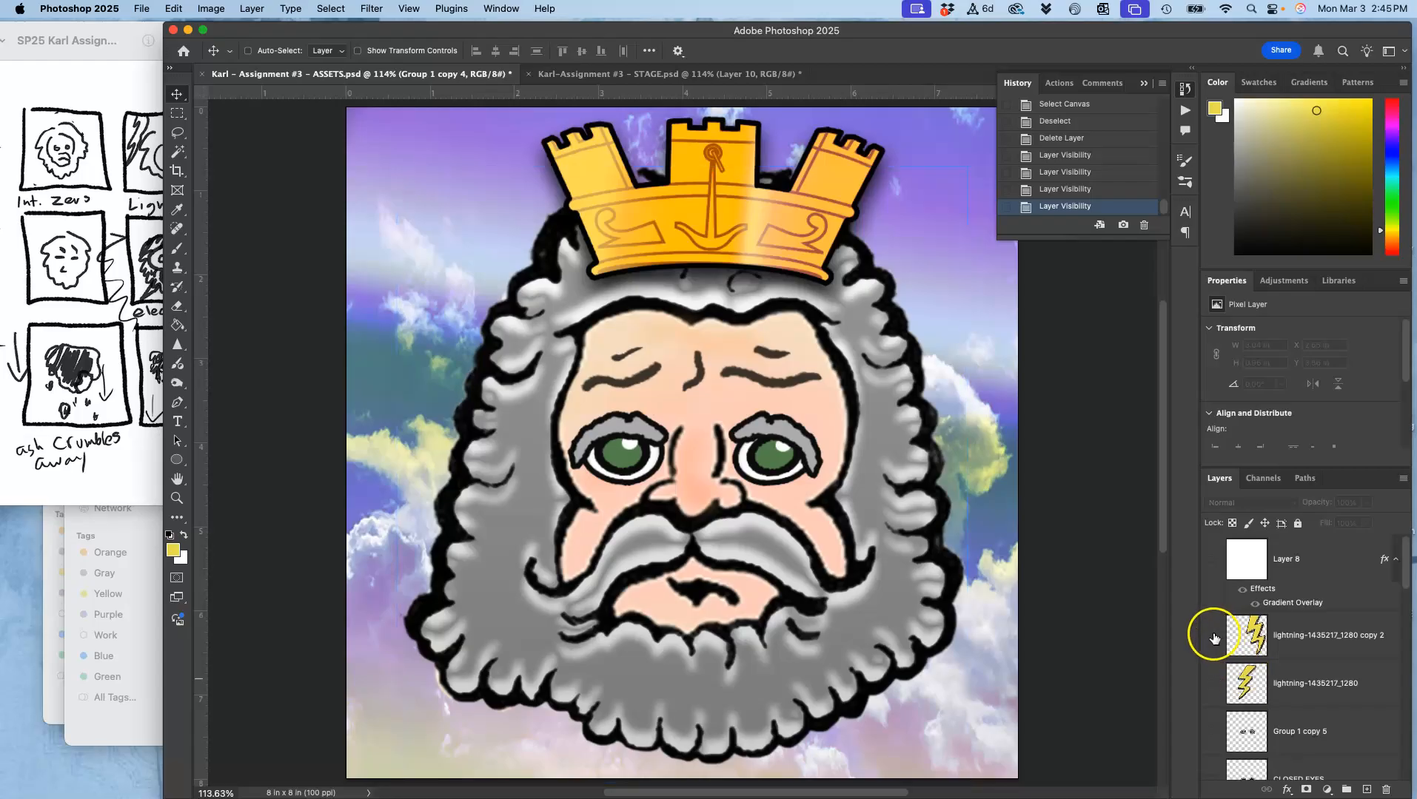
{"action": "left_click", "coordinate": [1212, 680]}
{"action": "left_click", "coordinate": [1257, 684]}
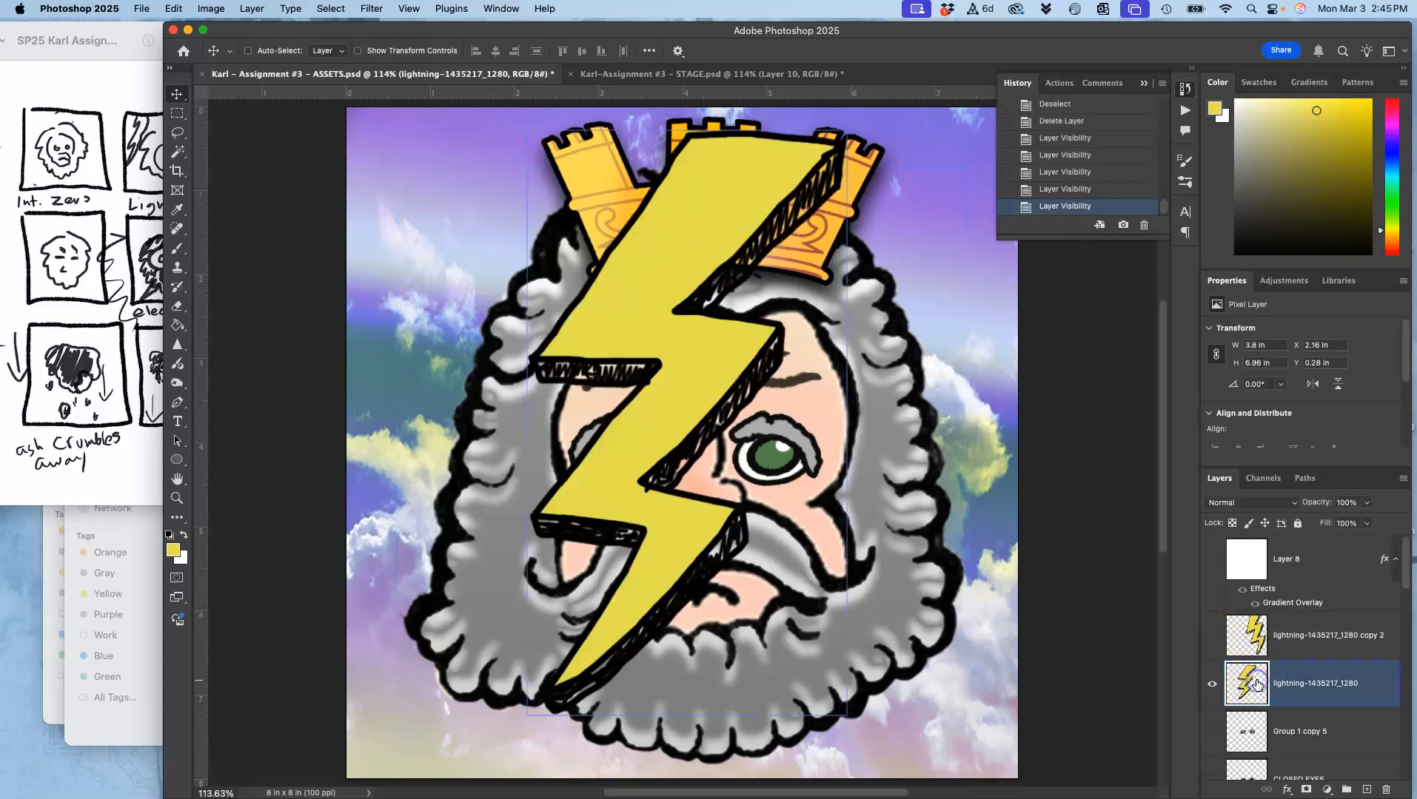
{"action": "key", "text": "super+t"}
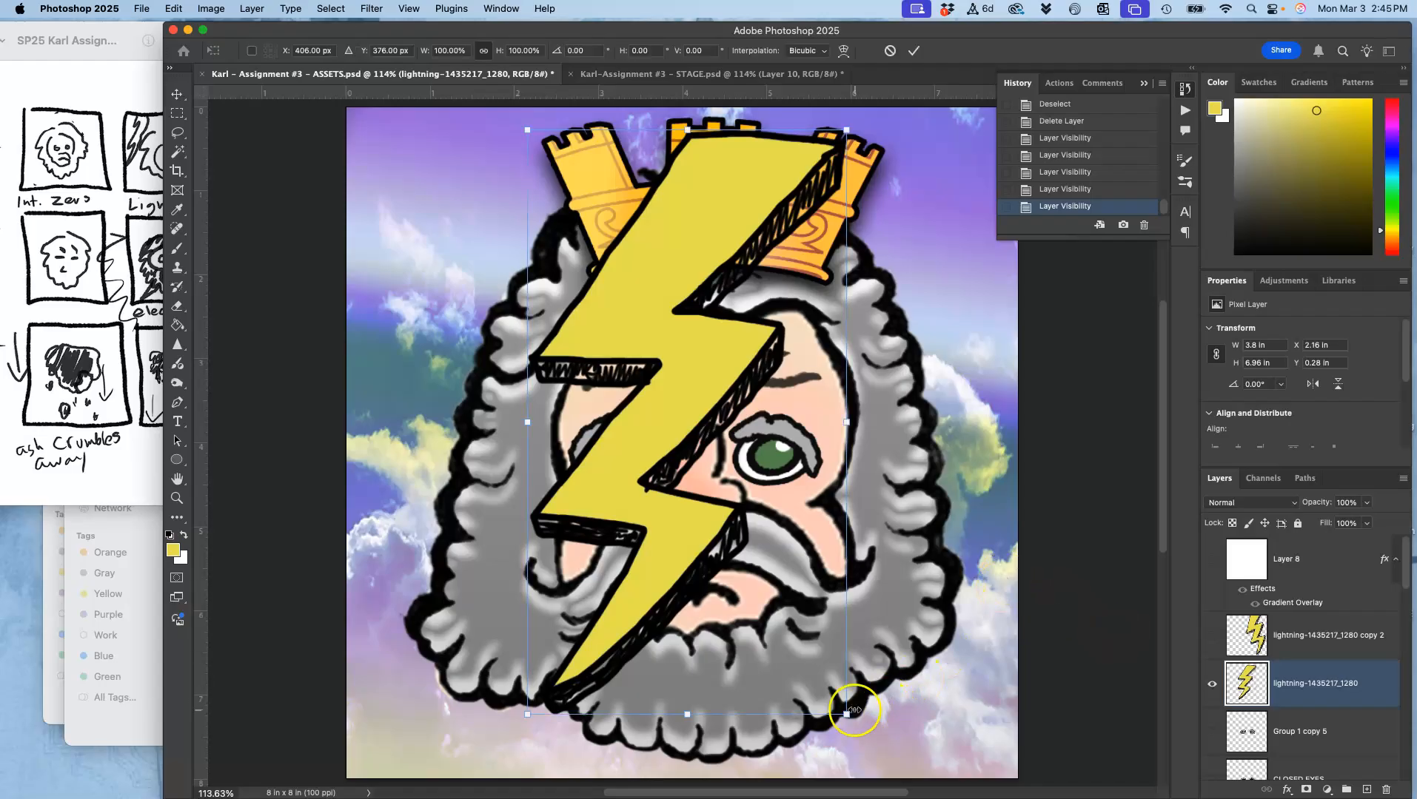
{"action": "left_click_drag", "start_coordinate": [846, 712], "coordinate": [936, 731]}
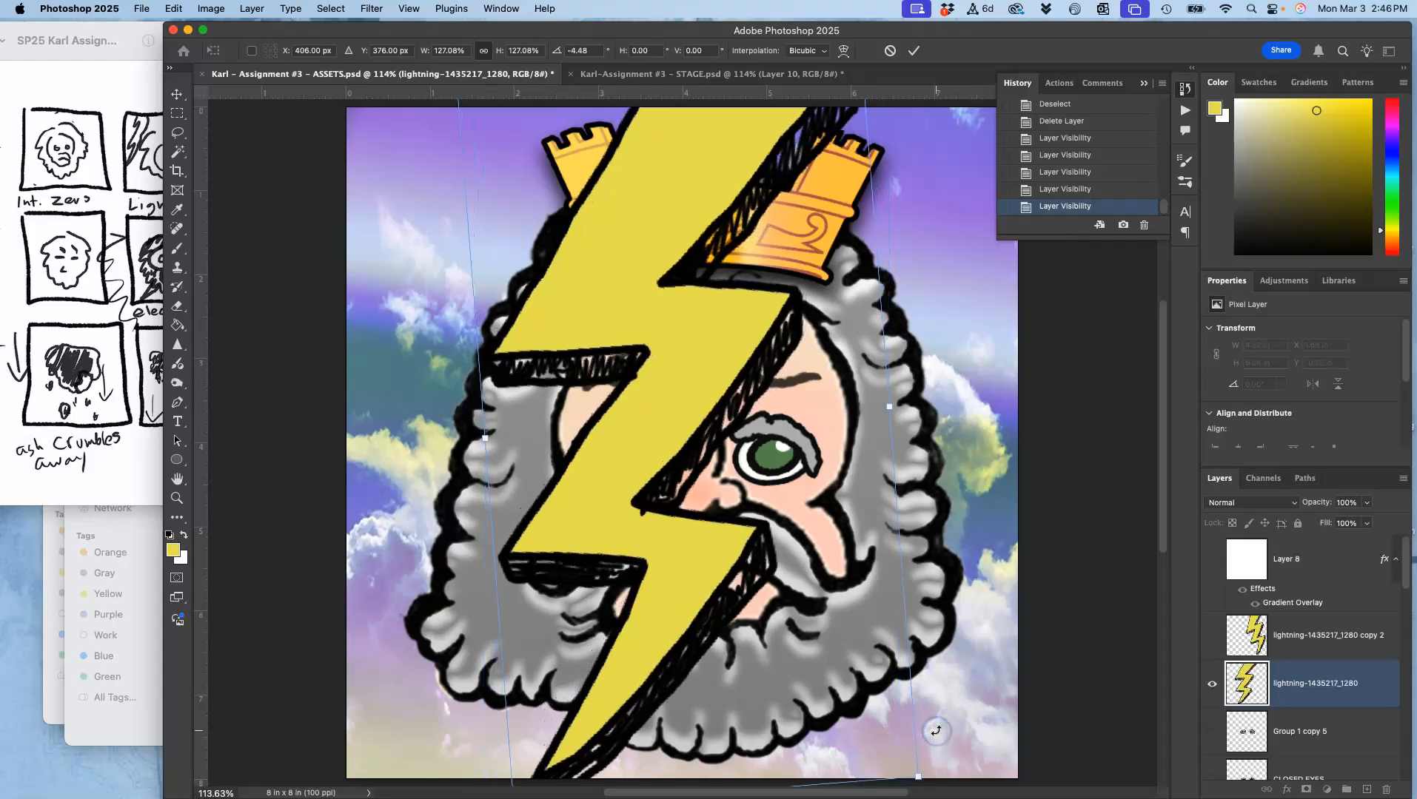
{"action": "left_click_drag", "start_coordinate": [626, 502], "coordinate": [655, 503]}
{"action": "key", "text": "Return"}
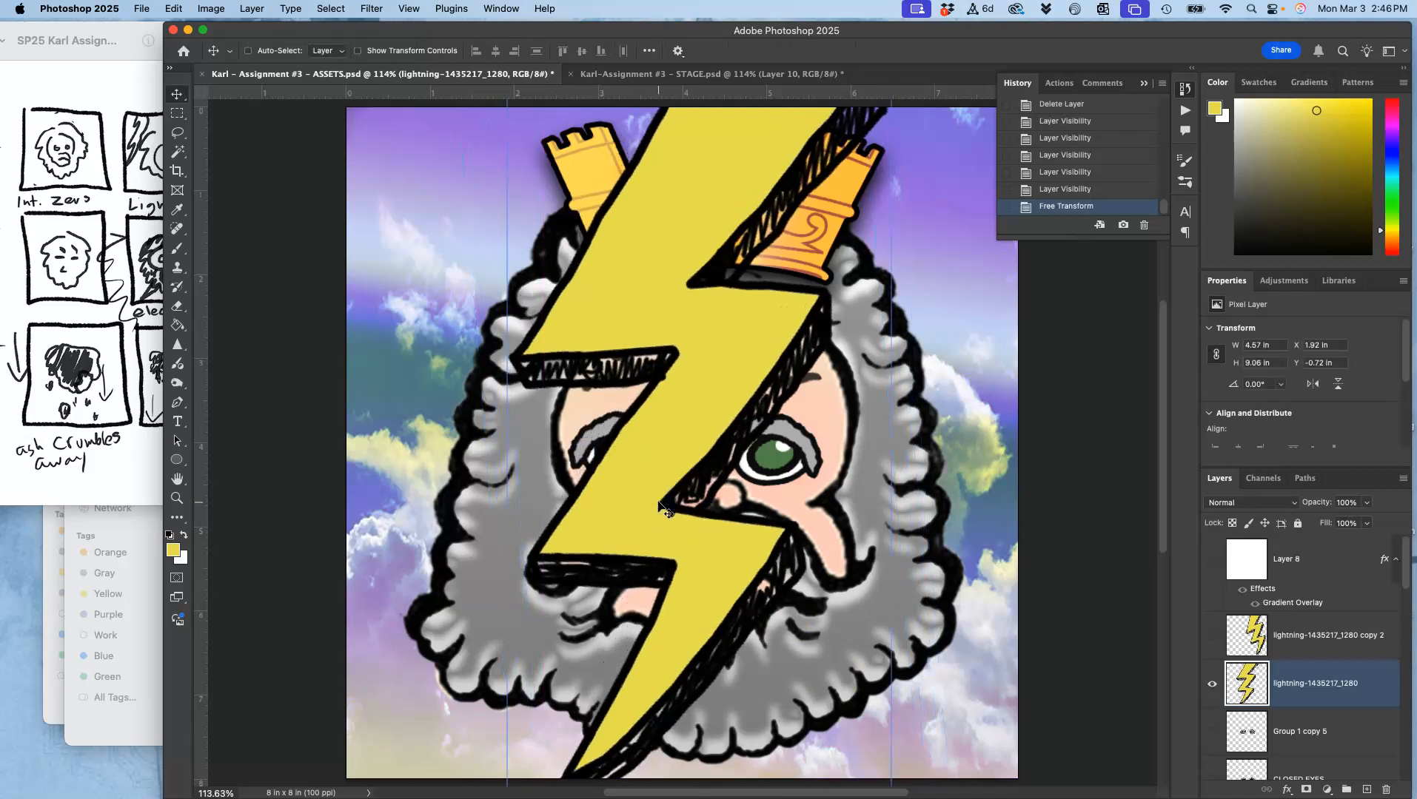
Check the storyboard sketch in Preview, and in Photoshop show the Layer 8 gradient overlay at 55% opacity.
{"action": "left_click", "coordinate": [114, 296]}
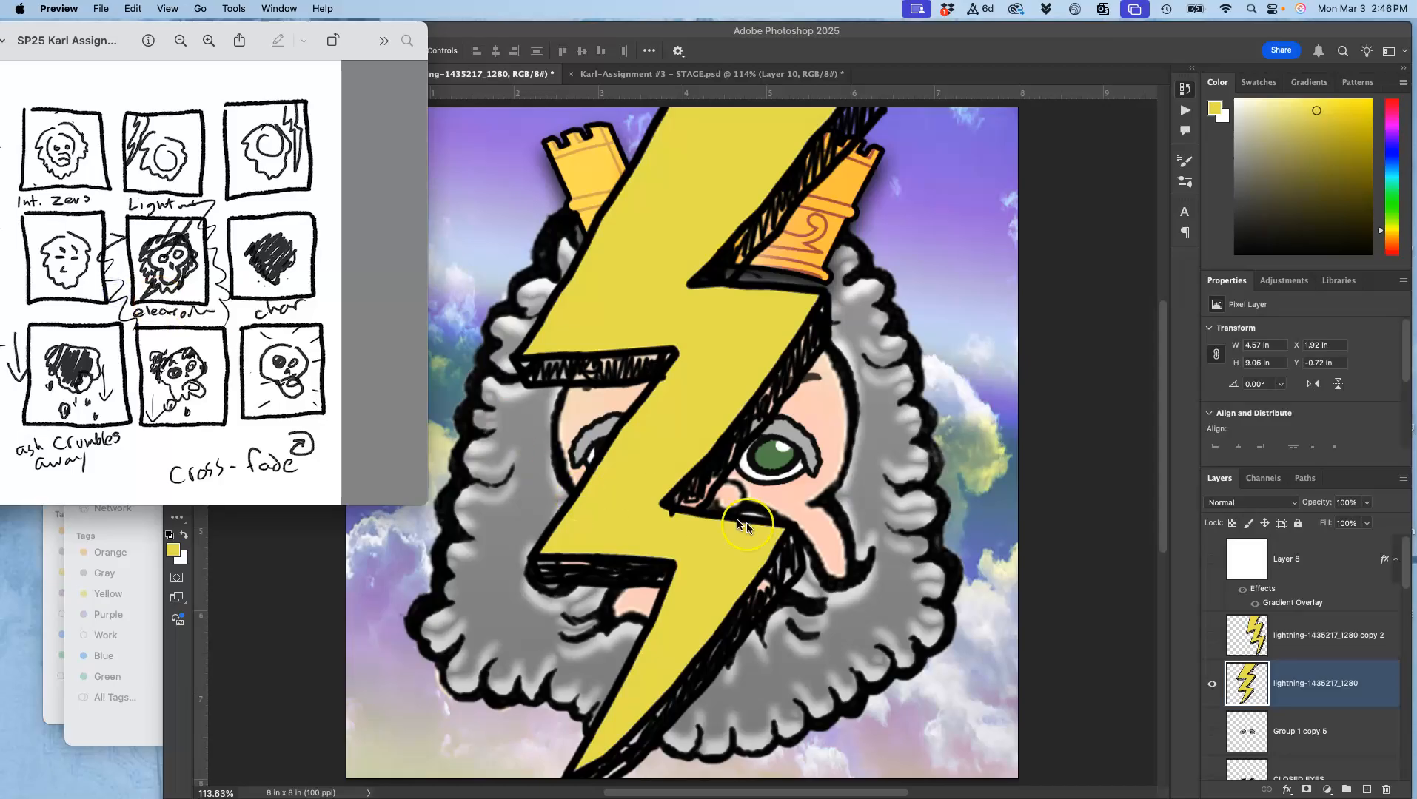
{"action": "left_click", "coordinate": [818, 551]}
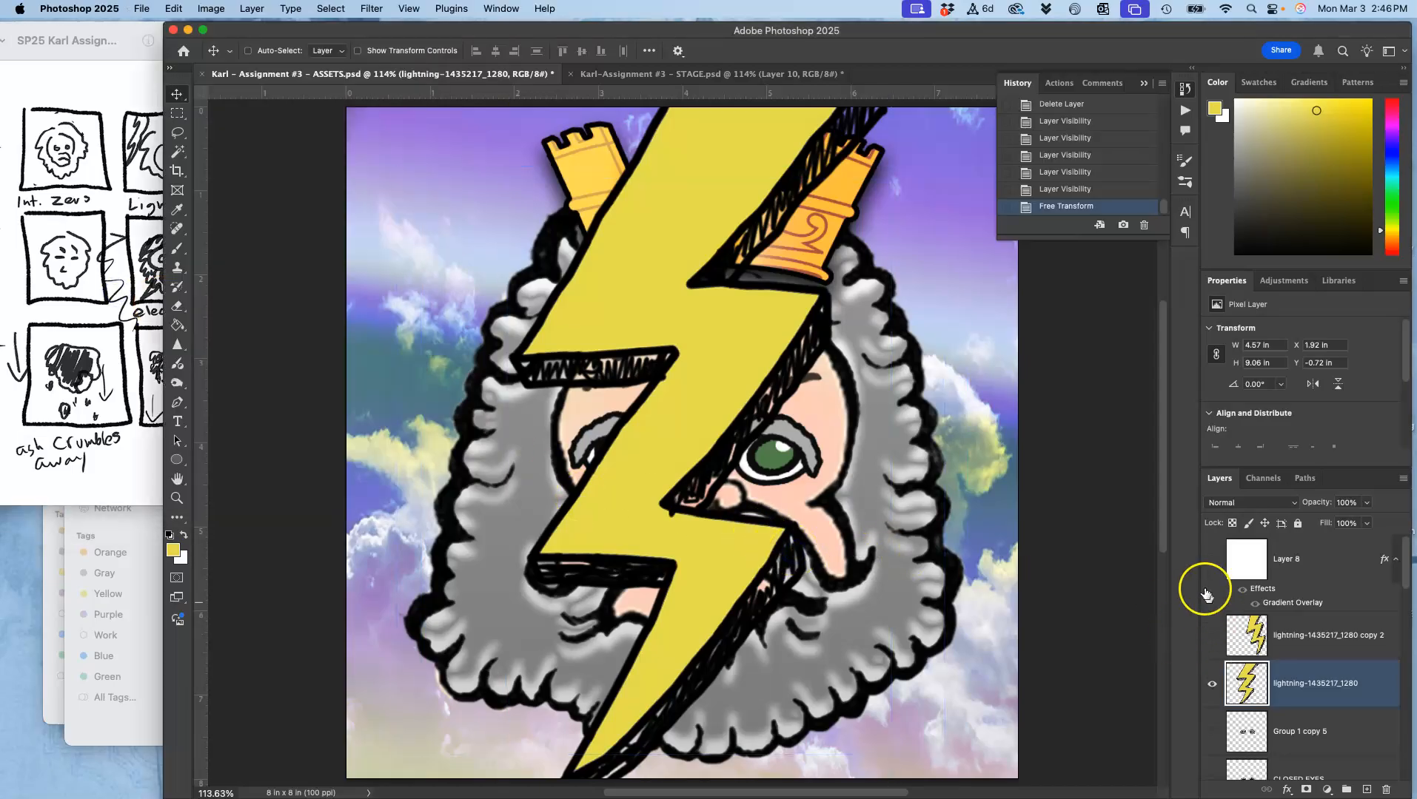
{"action": "left_click", "coordinate": [1212, 560]}
{"action": "left_click", "coordinate": [1271, 576]}
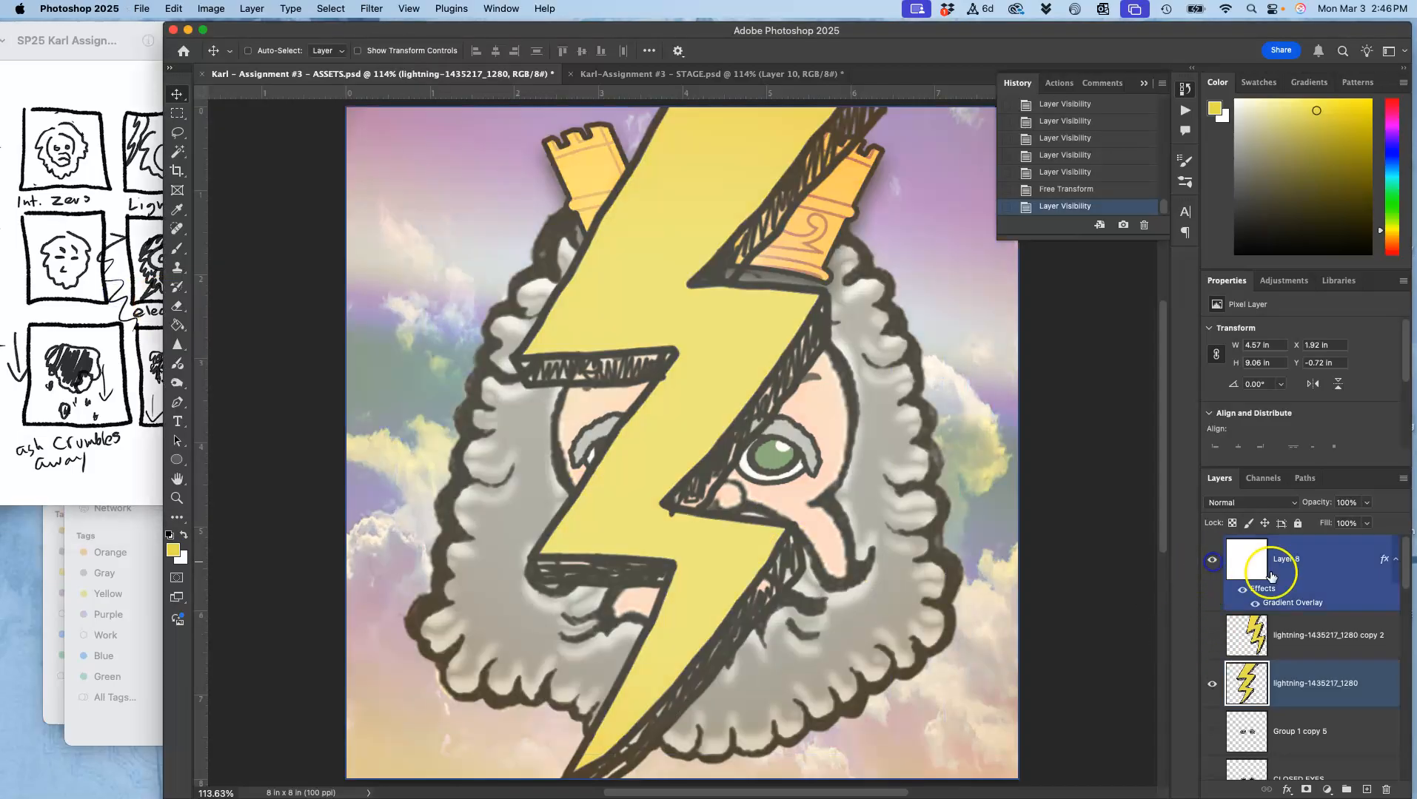
{"action": "left_click", "coordinate": [1366, 503]}
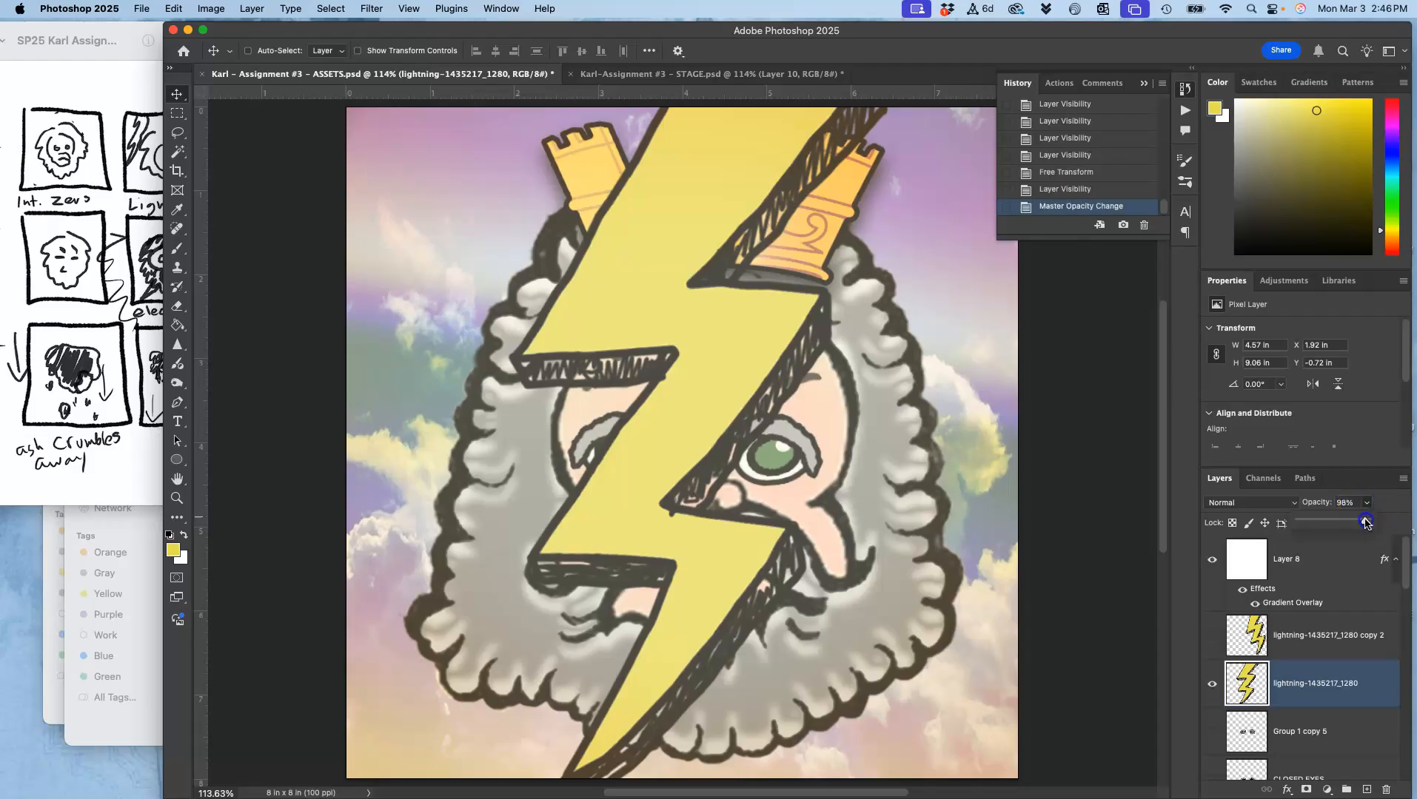
{"action": "left_click", "coordinate": [1332, 561]}
{"action": "left_click", "coordinate": [1367, 503]}
{"action": "left_click_drag", "start_coordinate": [1359, 525], "coordinate": [1370, 524]}
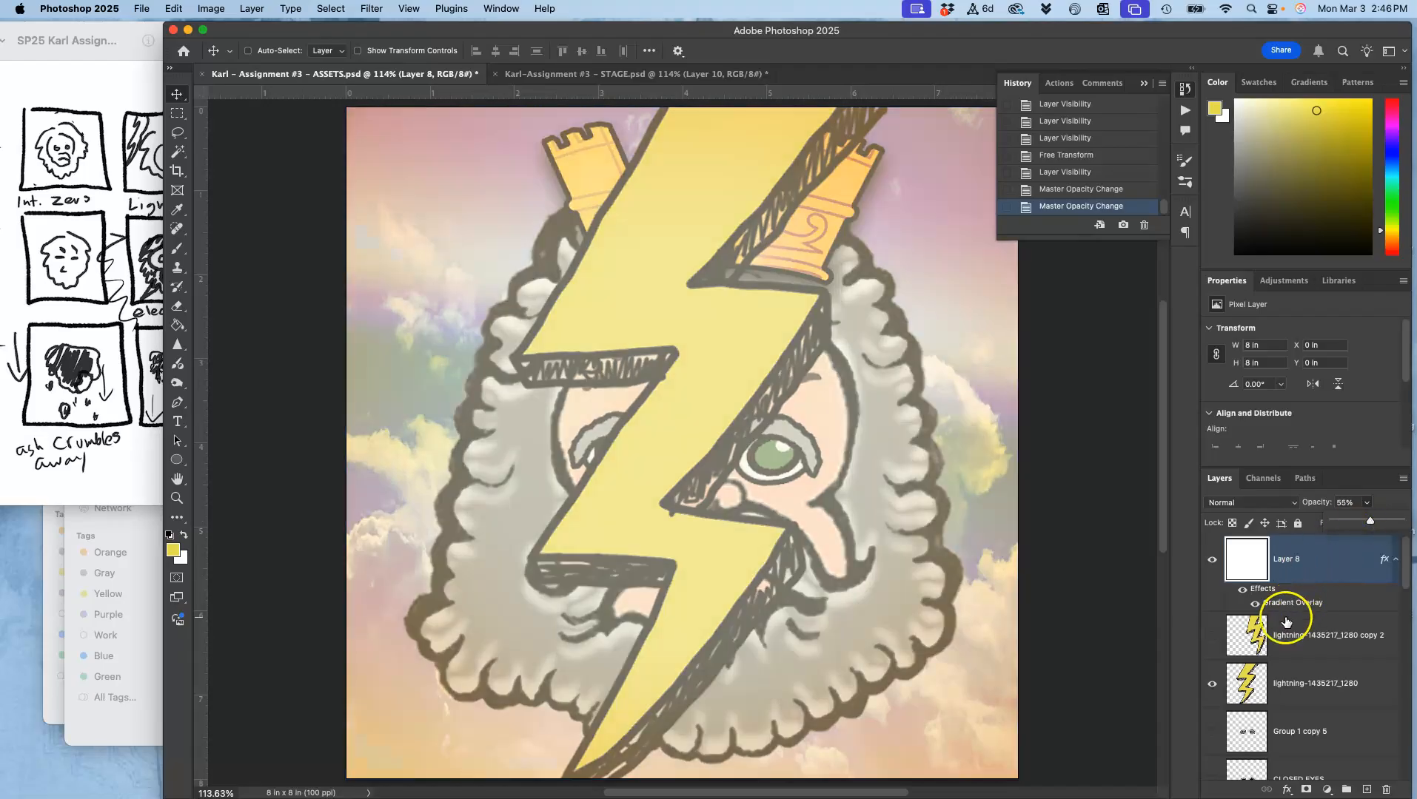
Group the head layers from crown-42218_1920 down to Layer 6 copy.
{"action": "left_click", "coordinate": [1284, 683], "text": "super"}
{"action": "scroll", "coordinate": [1284, 685], "scroll_direction": "down", "scroll_amount": 10}
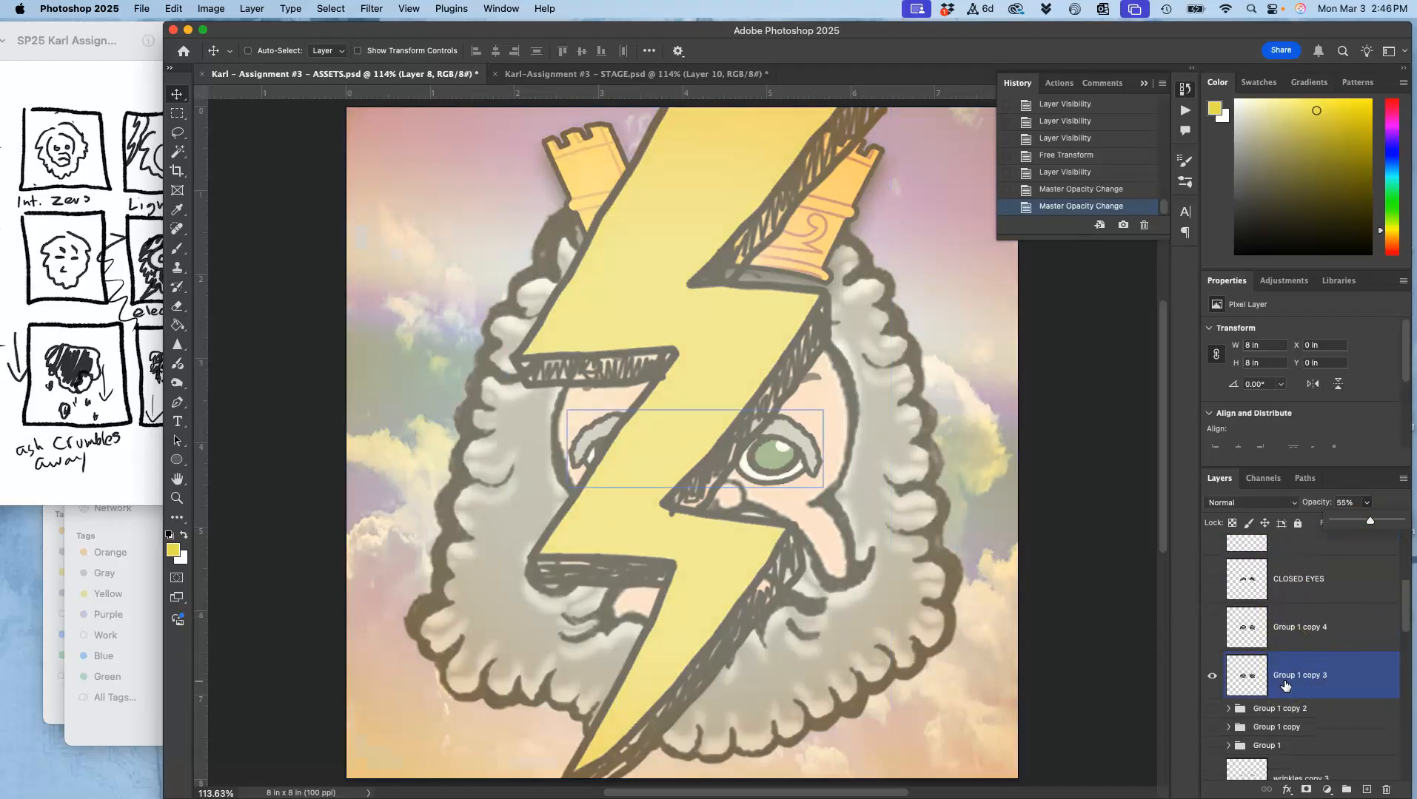
{"action": "scroll", "coordinate": [1284, 684], "scroll_direction": "down", "scroll_amount": 10}
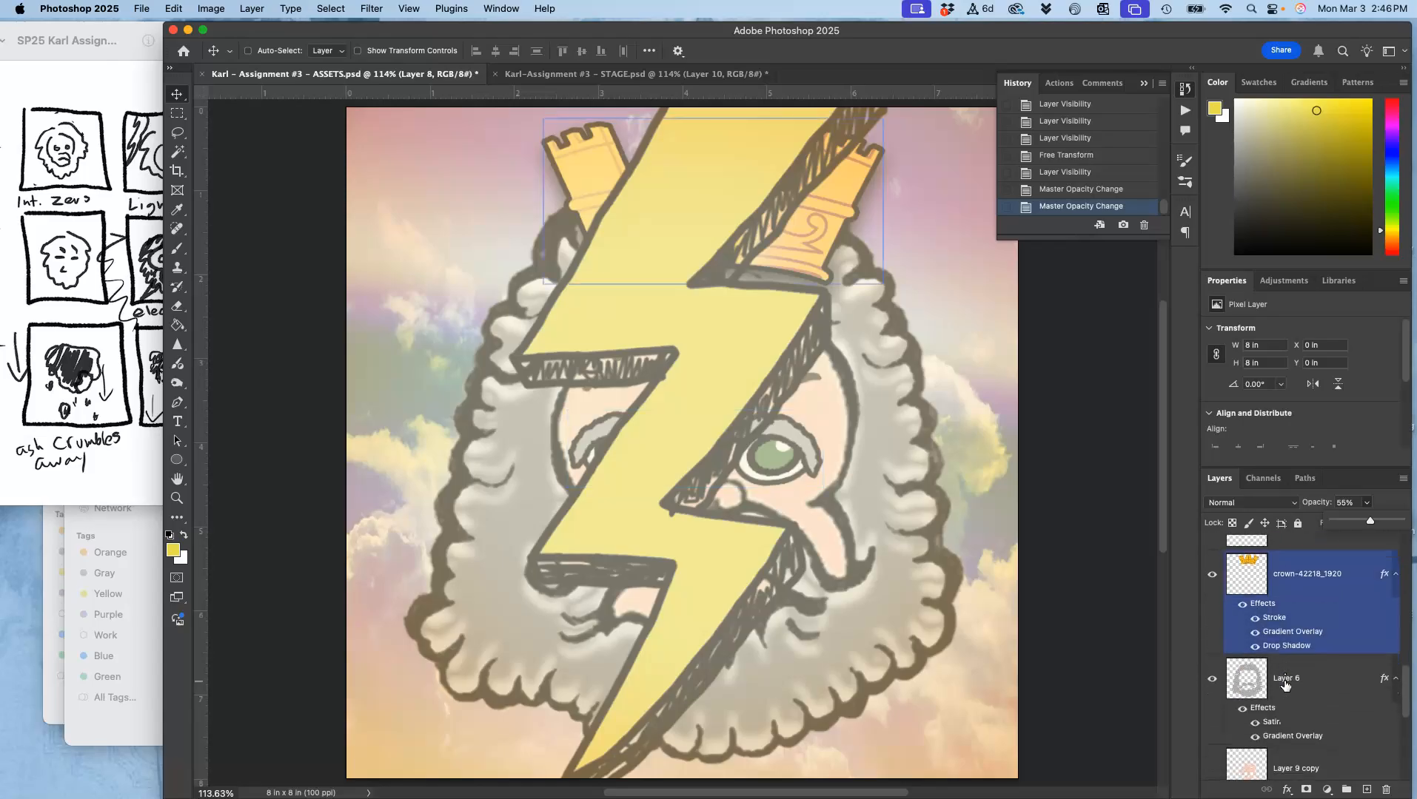
{"action": "left_click", "coordinate": [1285, 683]}
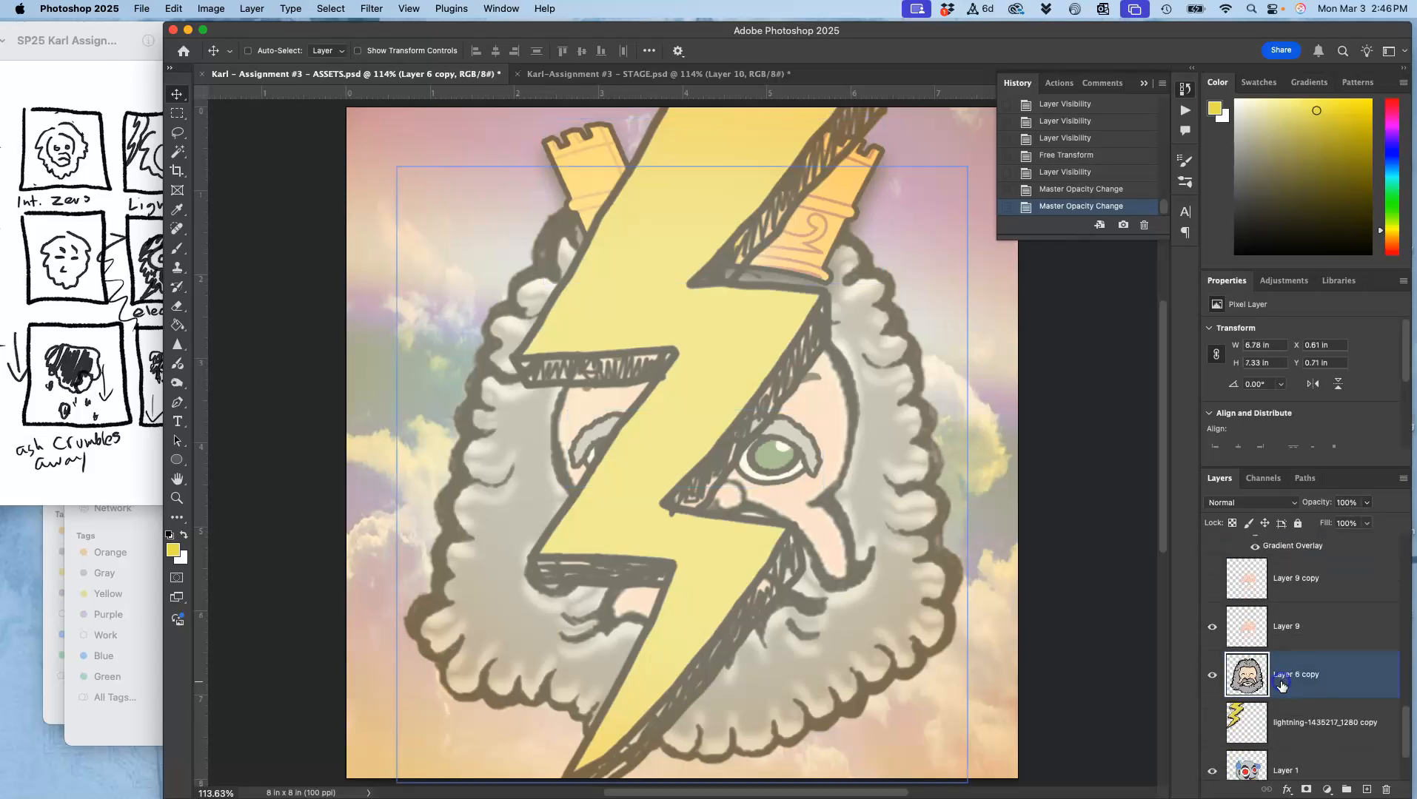
{"action": "scroll", "coordinate": [1282, 686], "scroll_direction": "up", "scroll_amount": 5}
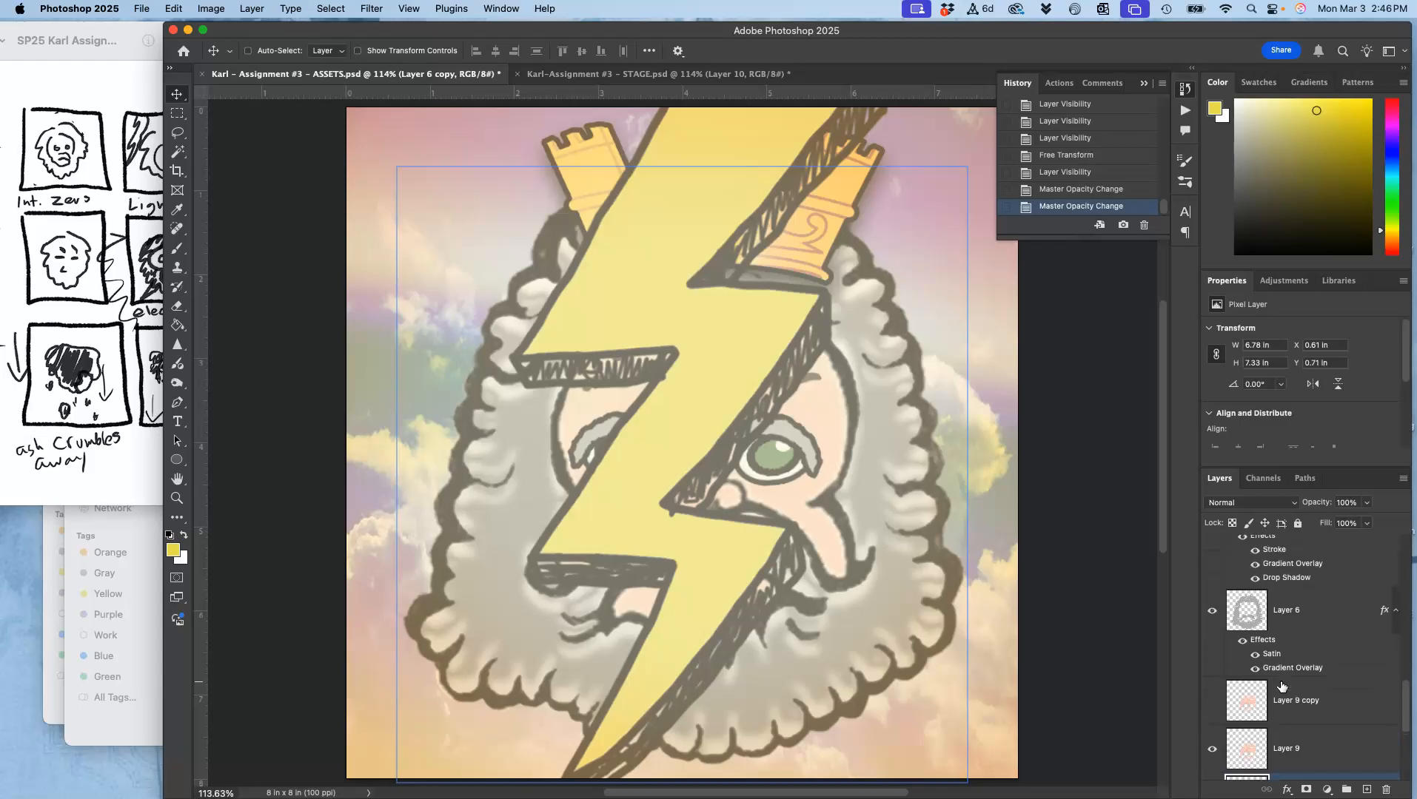
{"action": "left_click", "coordinate": [1283, 686]}
{"action": "scroll", "coordinate": [1283, 686], "scroll_direction": "up", "scroll_amount": 1}
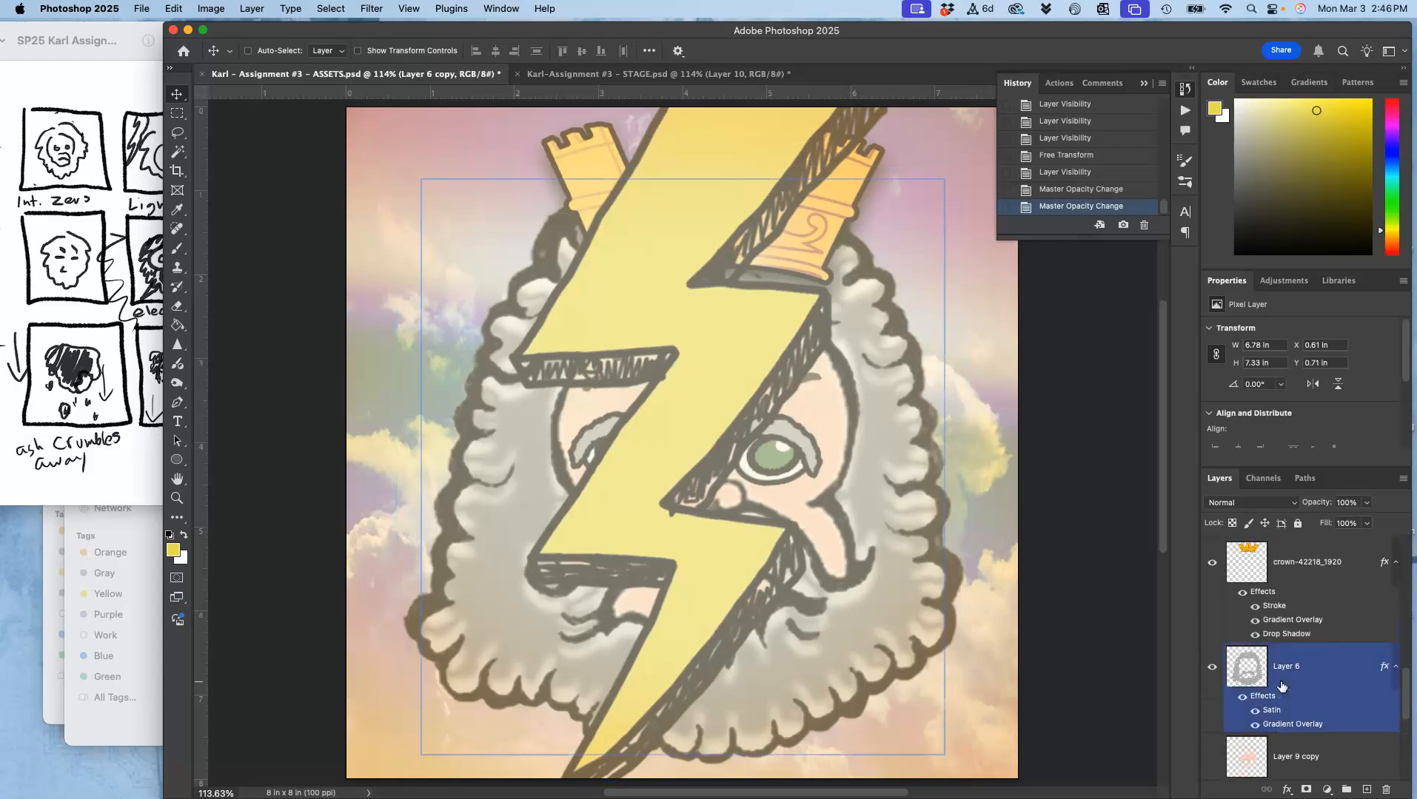
{"action": "left_click", "coordinate": [1277, 575]}
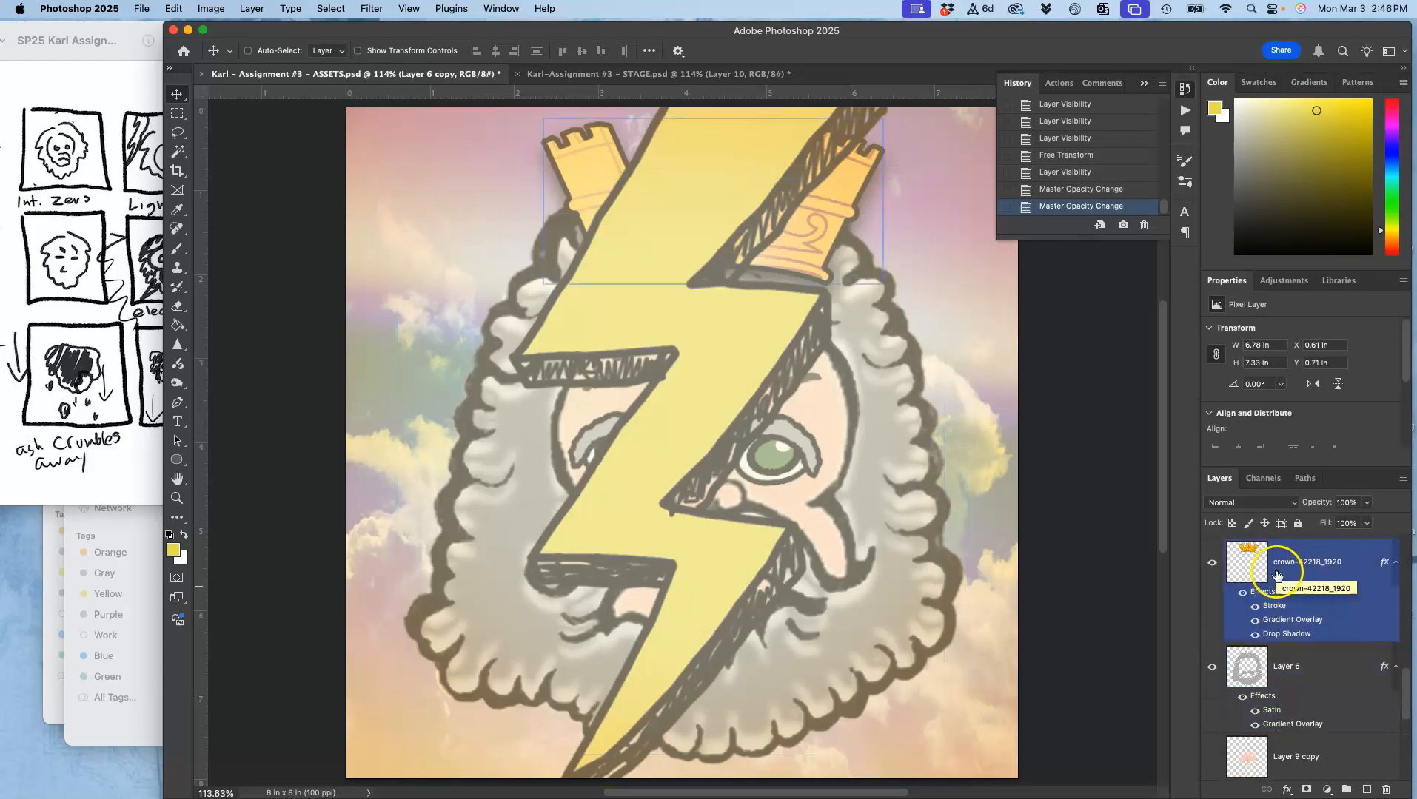
{"action": "scroll", "coordinate": [1279, 585], "scroll_direction": "down", "scroll_amount": 5}
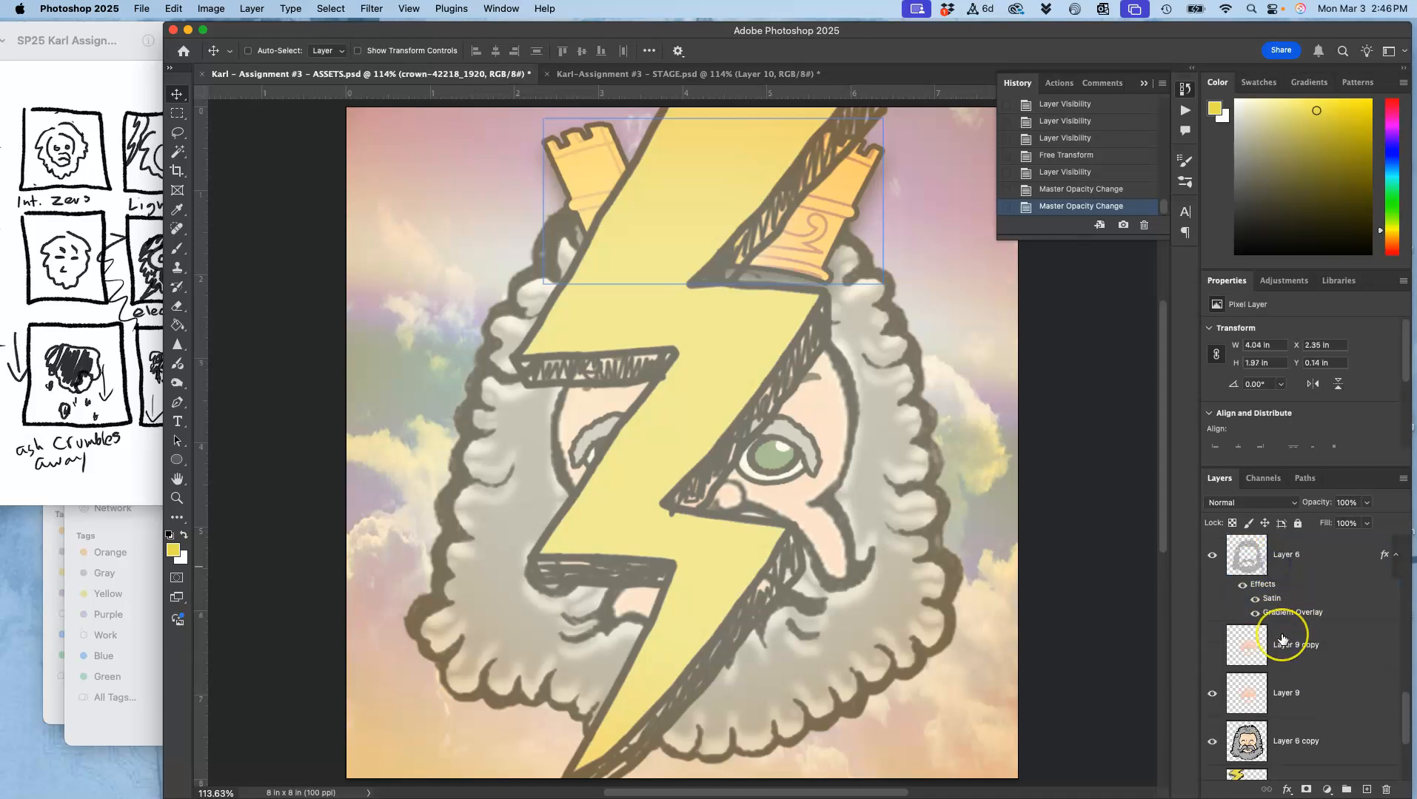
{"action": "left_click", "coordinate": [1287, 593], "text": "shift"}
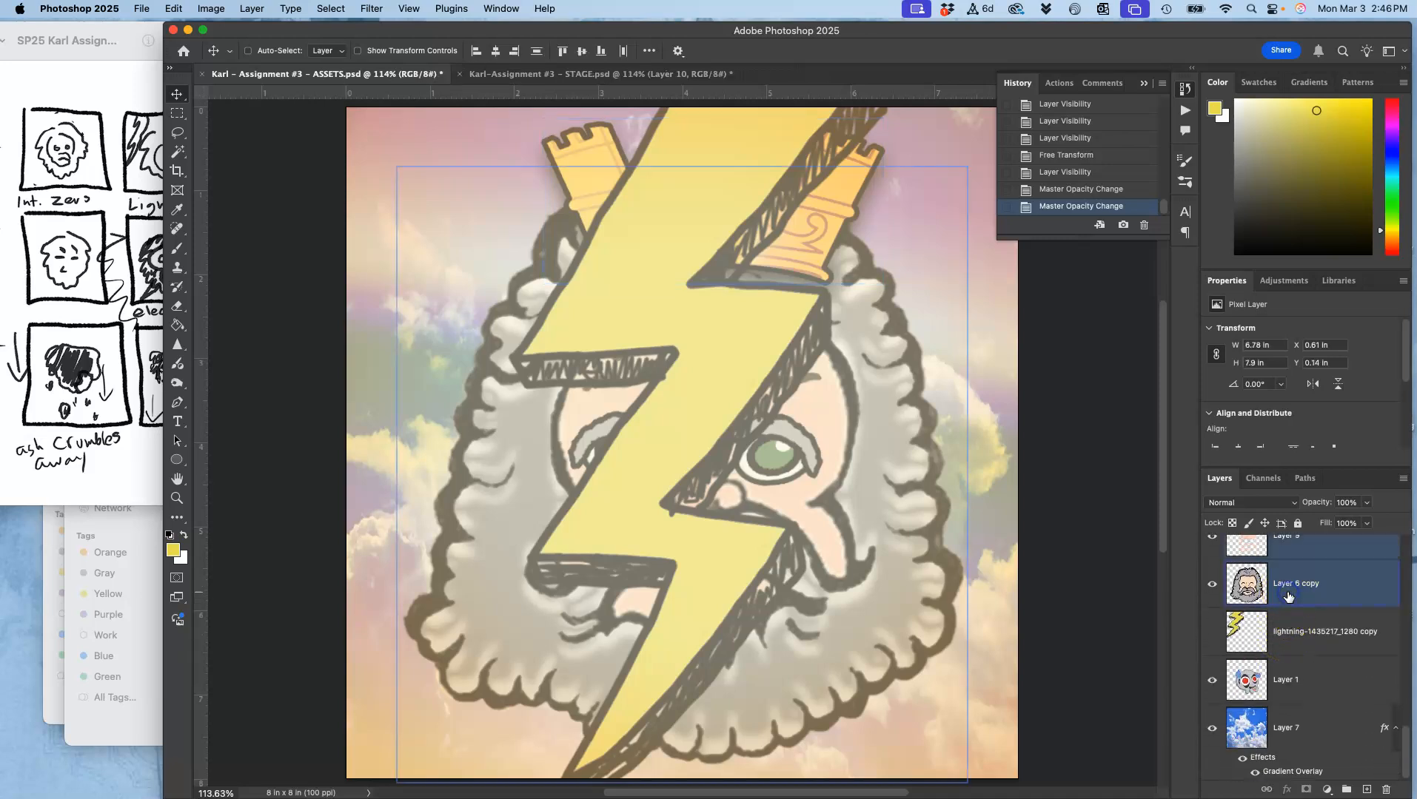
{"action": "left_click_drag", "start_coordinate": [1298, 612], "coordinate": [1346, 789]}
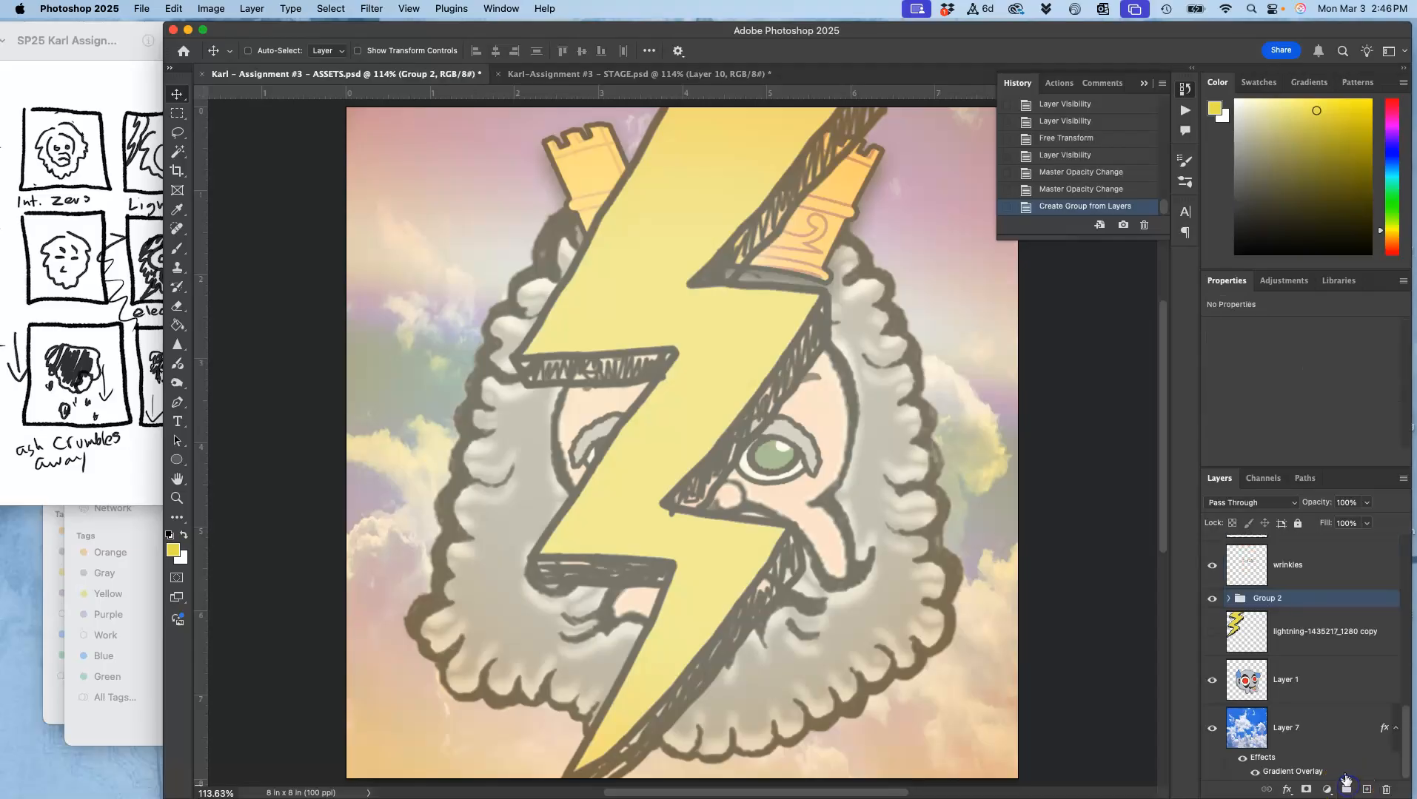
Duplicate Group 2 and hide the original group beneath the copy.
{"action": "scroll", "coordinate": [1301, 609], "scroll_direction": "up", "scroll_amount": 2}
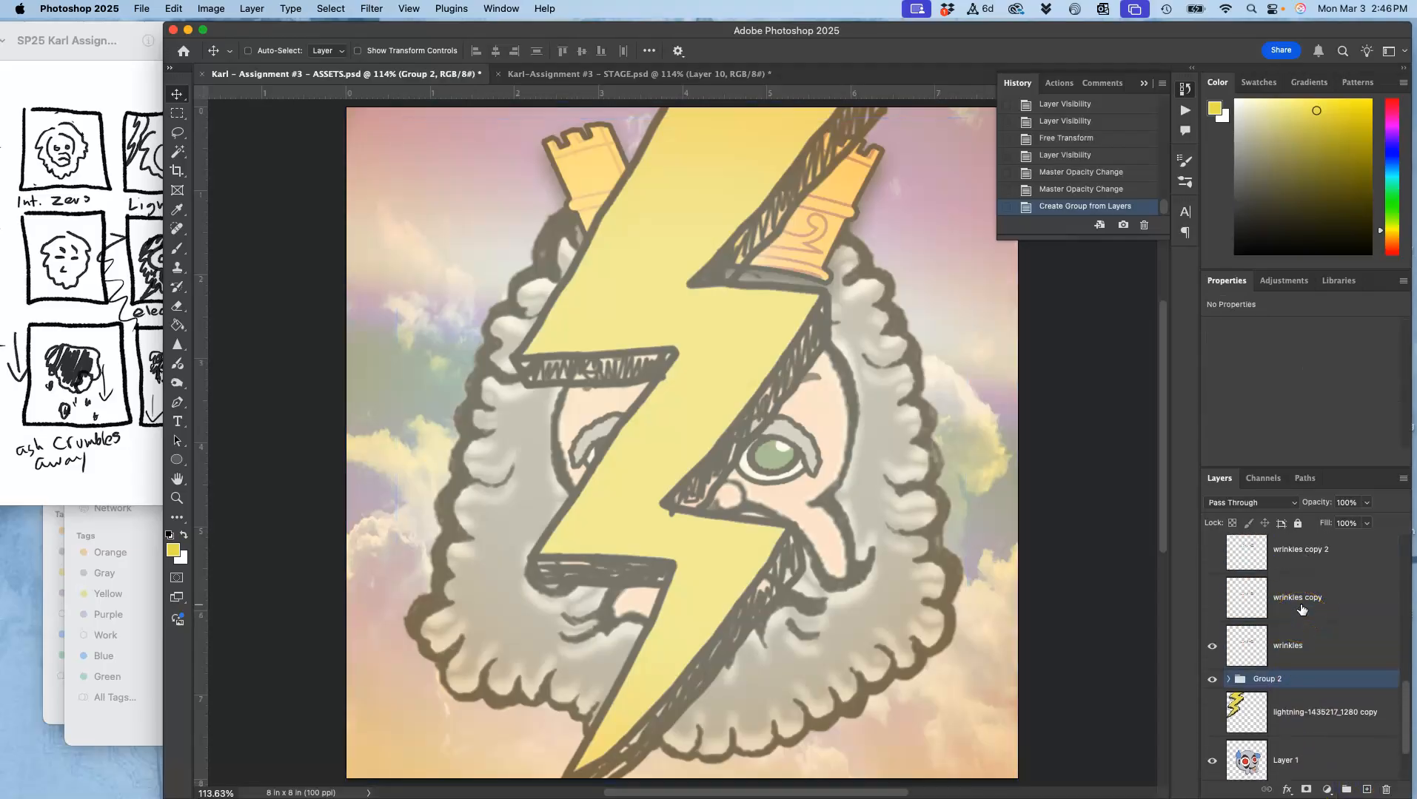
{"action": "key", "text": "super+j"}
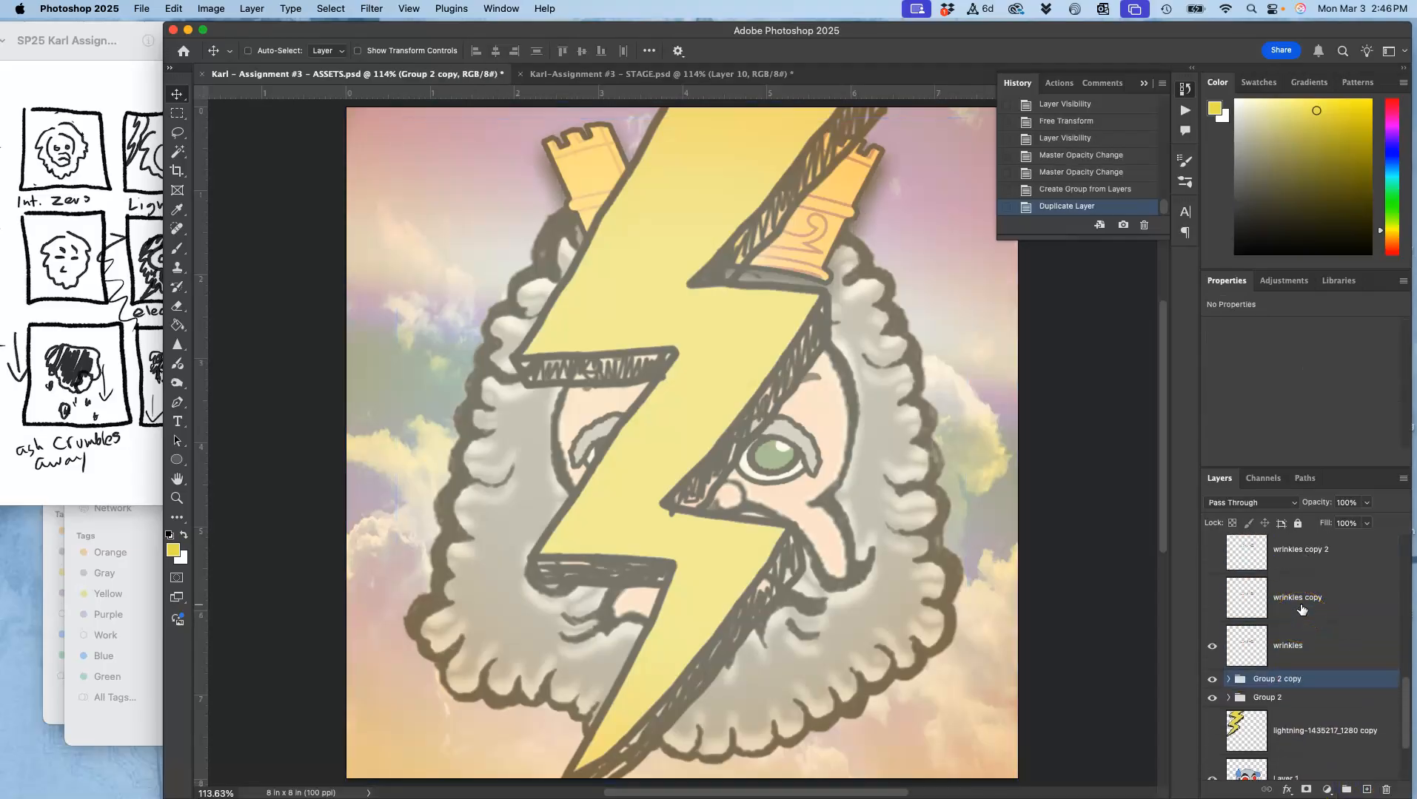
{"action": "left_click", "coordinate": [1212, 697]}
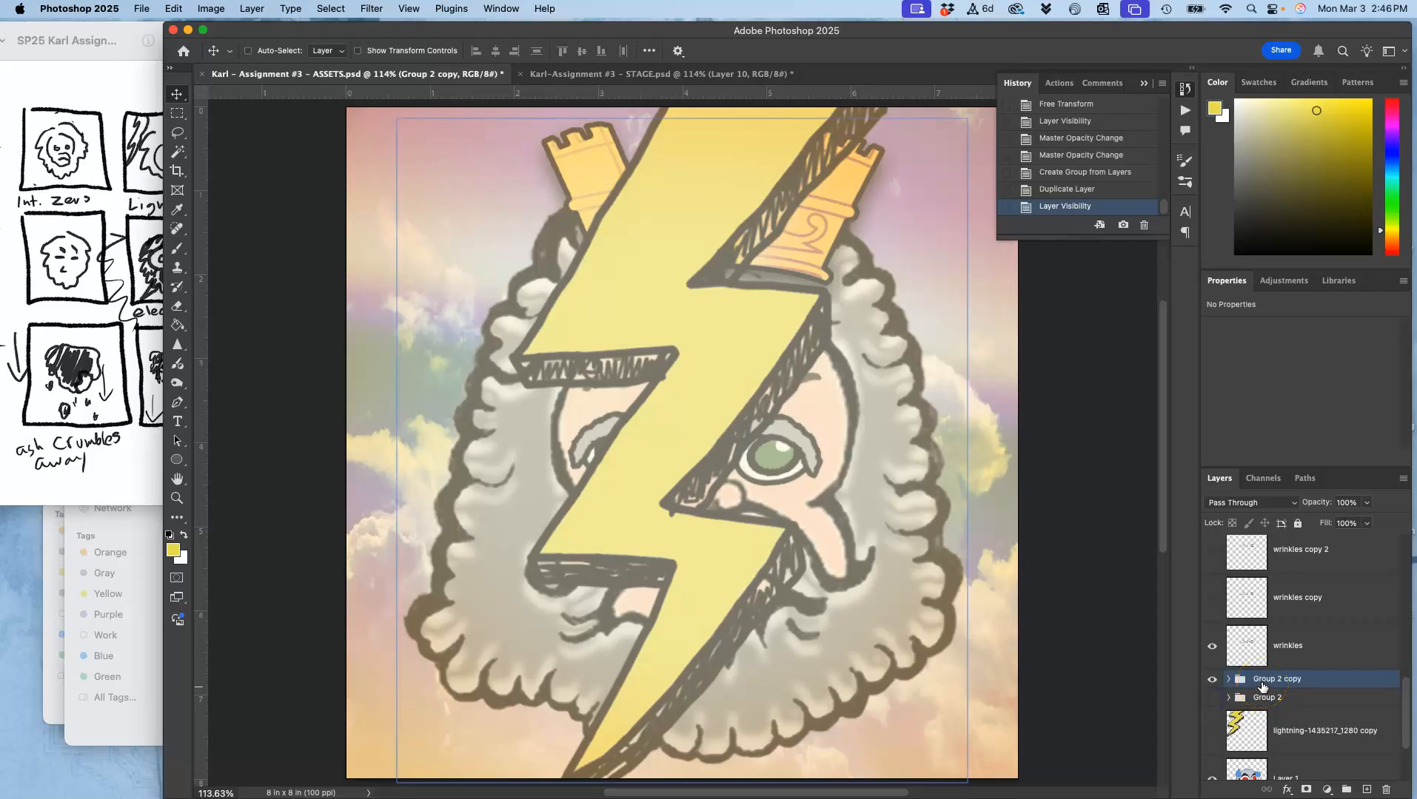
Add a Color Overlay in near-black #141212 to Group 2 copy.
{"action": "right_click", "coordinate": [1262, 687]}
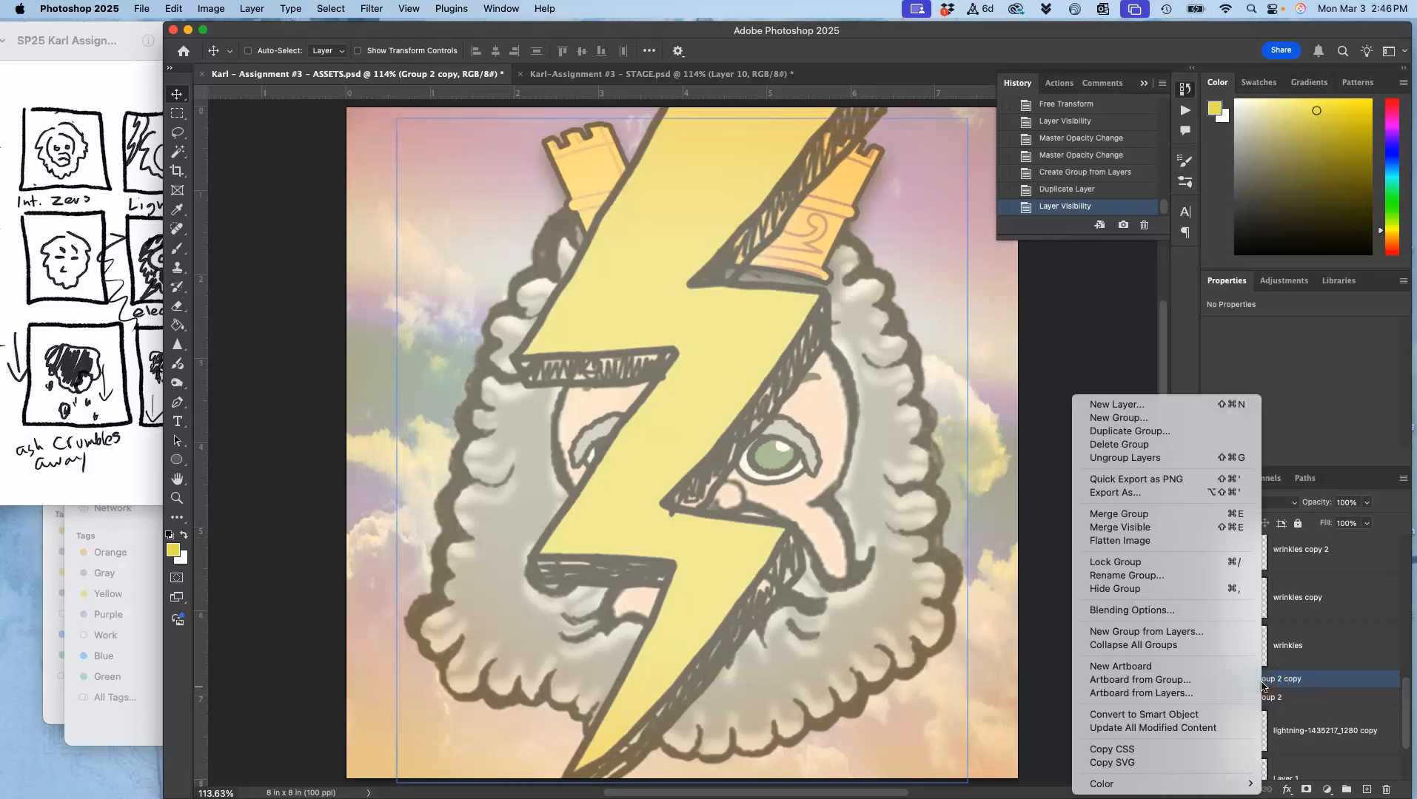
{"action": "left_click", "coordinate": [1262, 687]}
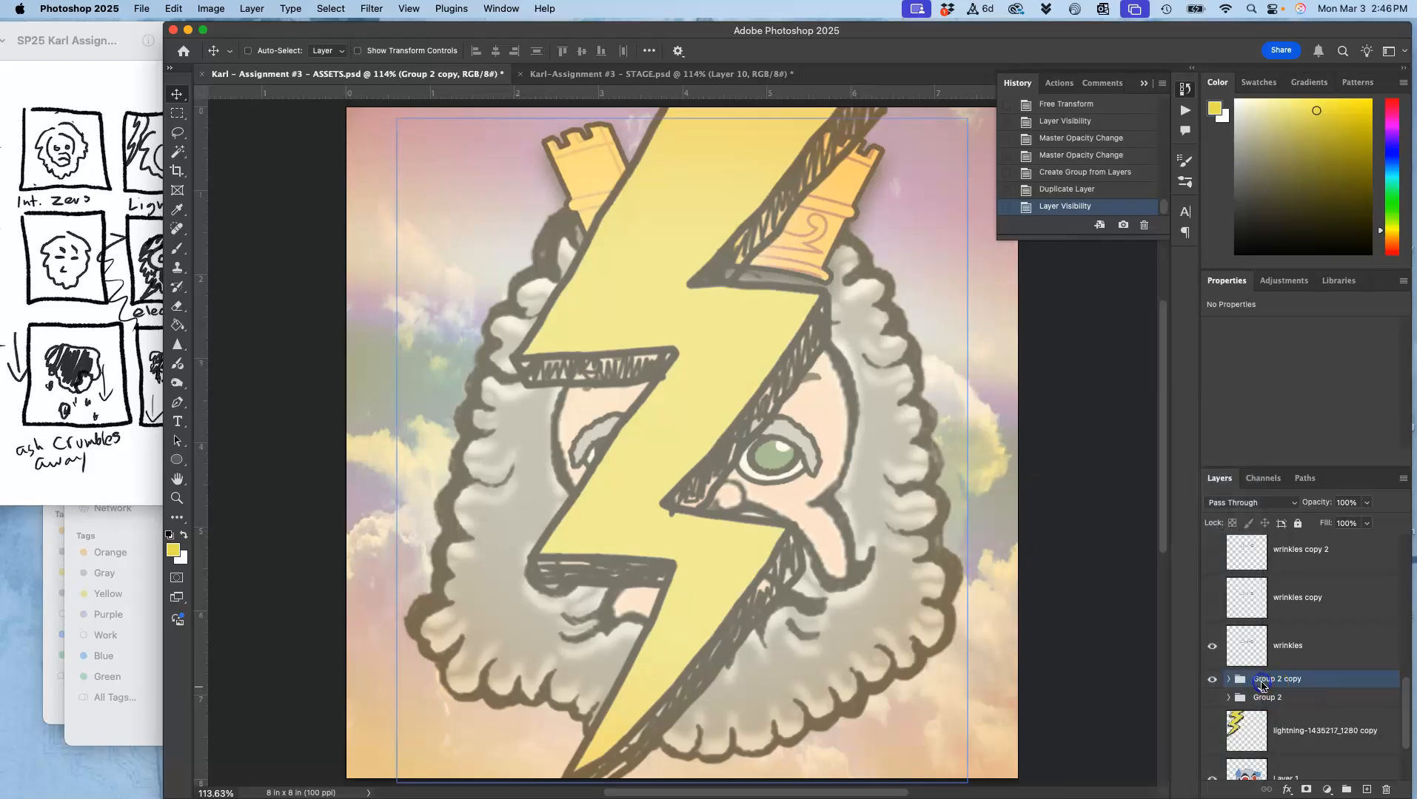
{"action": "double_click", "coordinate": [1331, 687]}
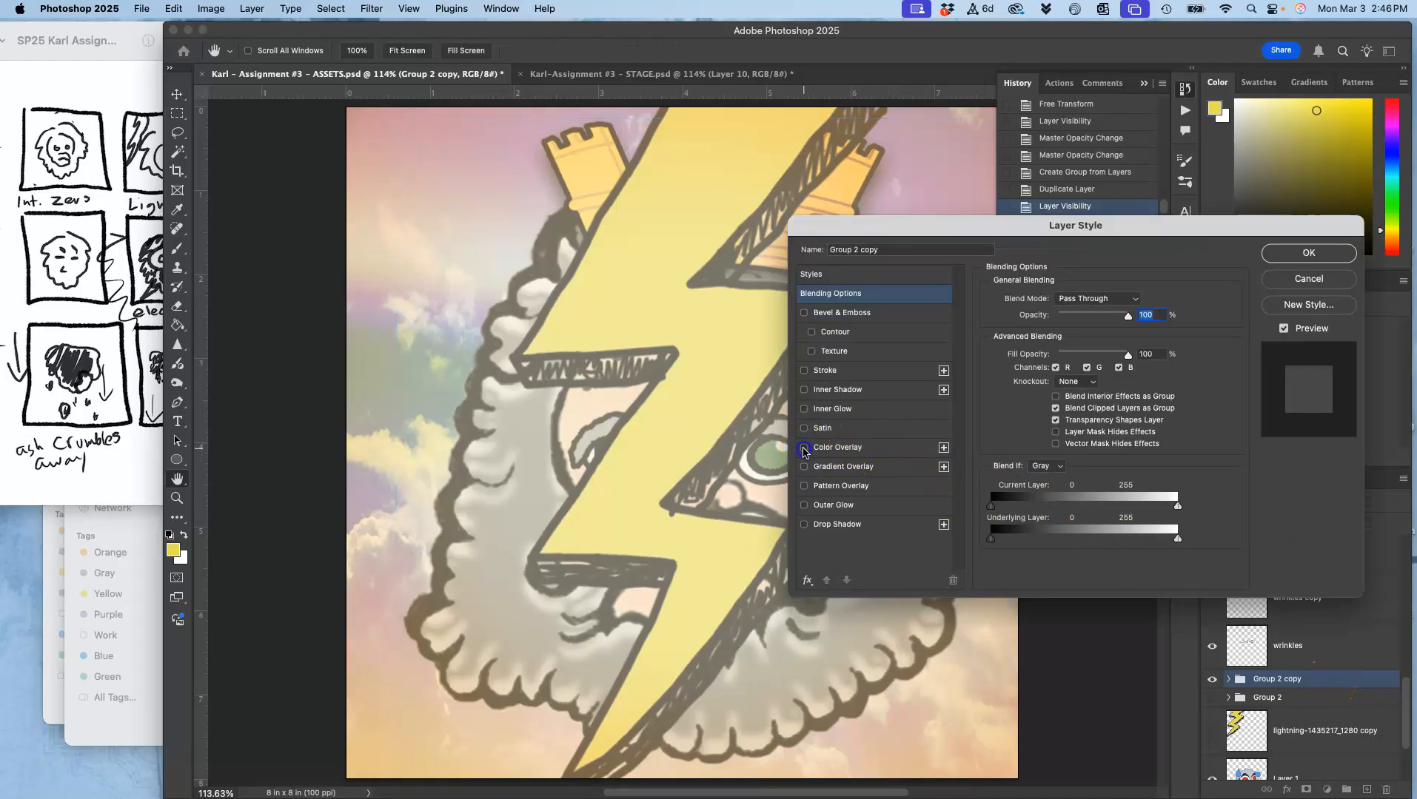
{"action": "left_click", "coordinate": [805, 451]}
{"action": "left_click", "coordinate": [1138, 301]}
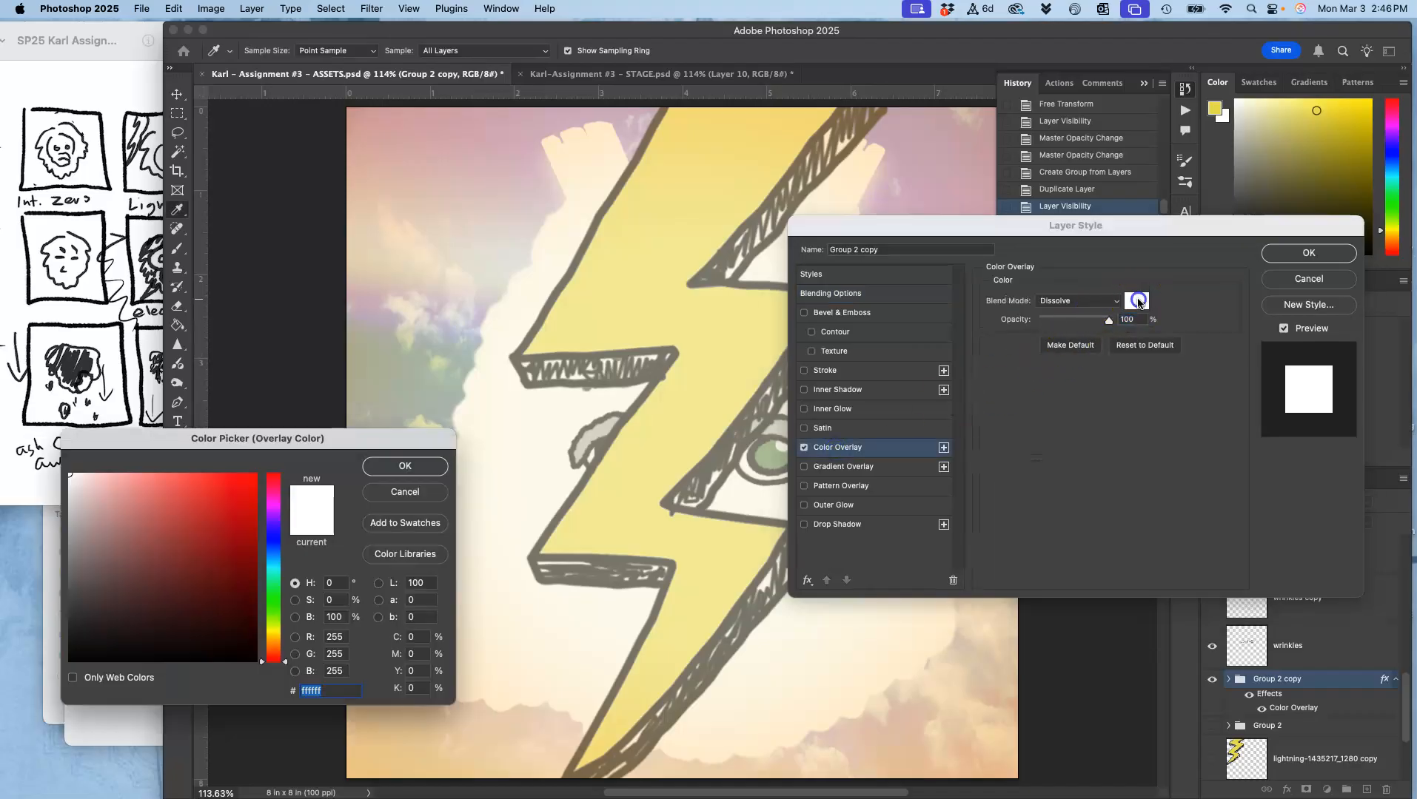
{"action": "left_click", "coordinate": [162, 630]}
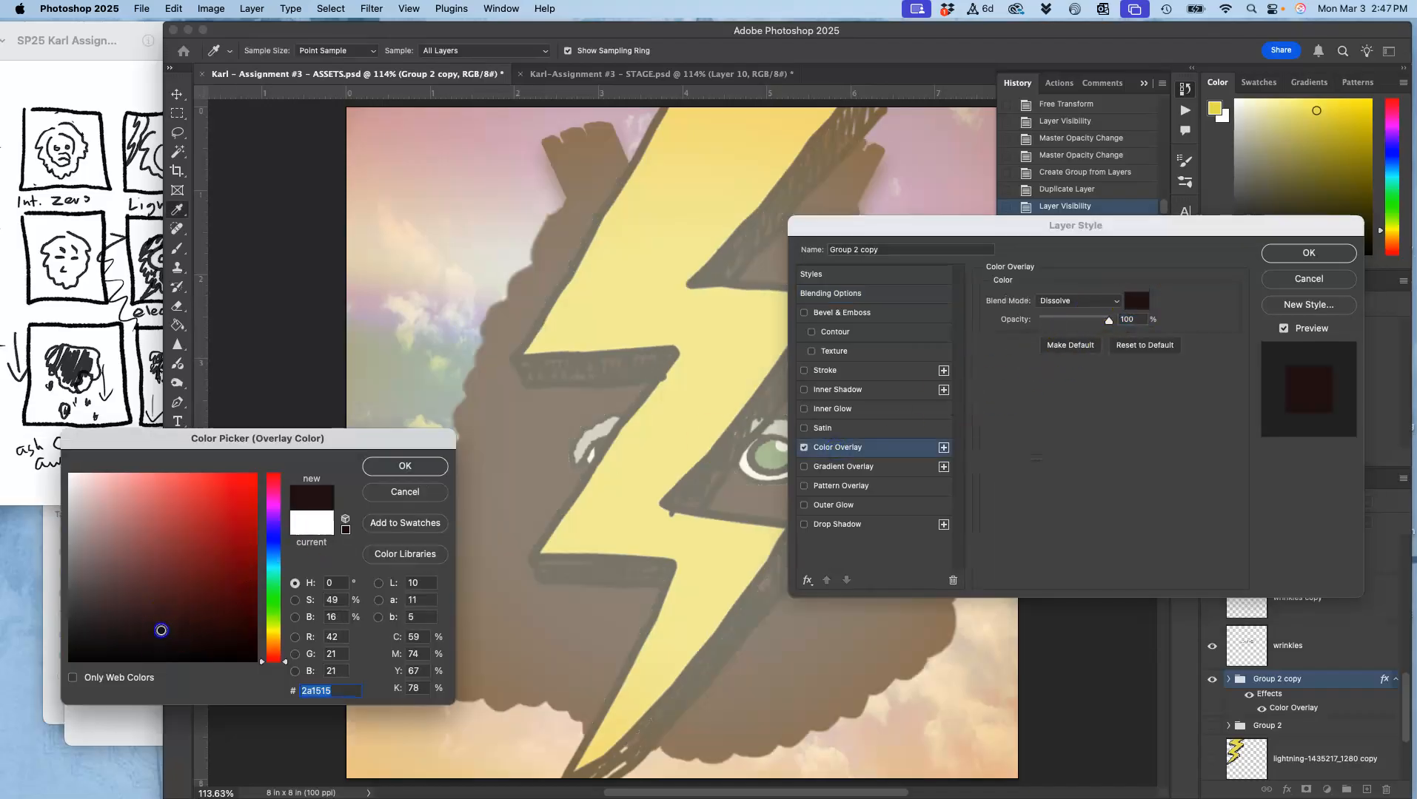
{"action": "left_click_drag", "start_coordinate": [161, 629], "coordinate": [130, 626]}
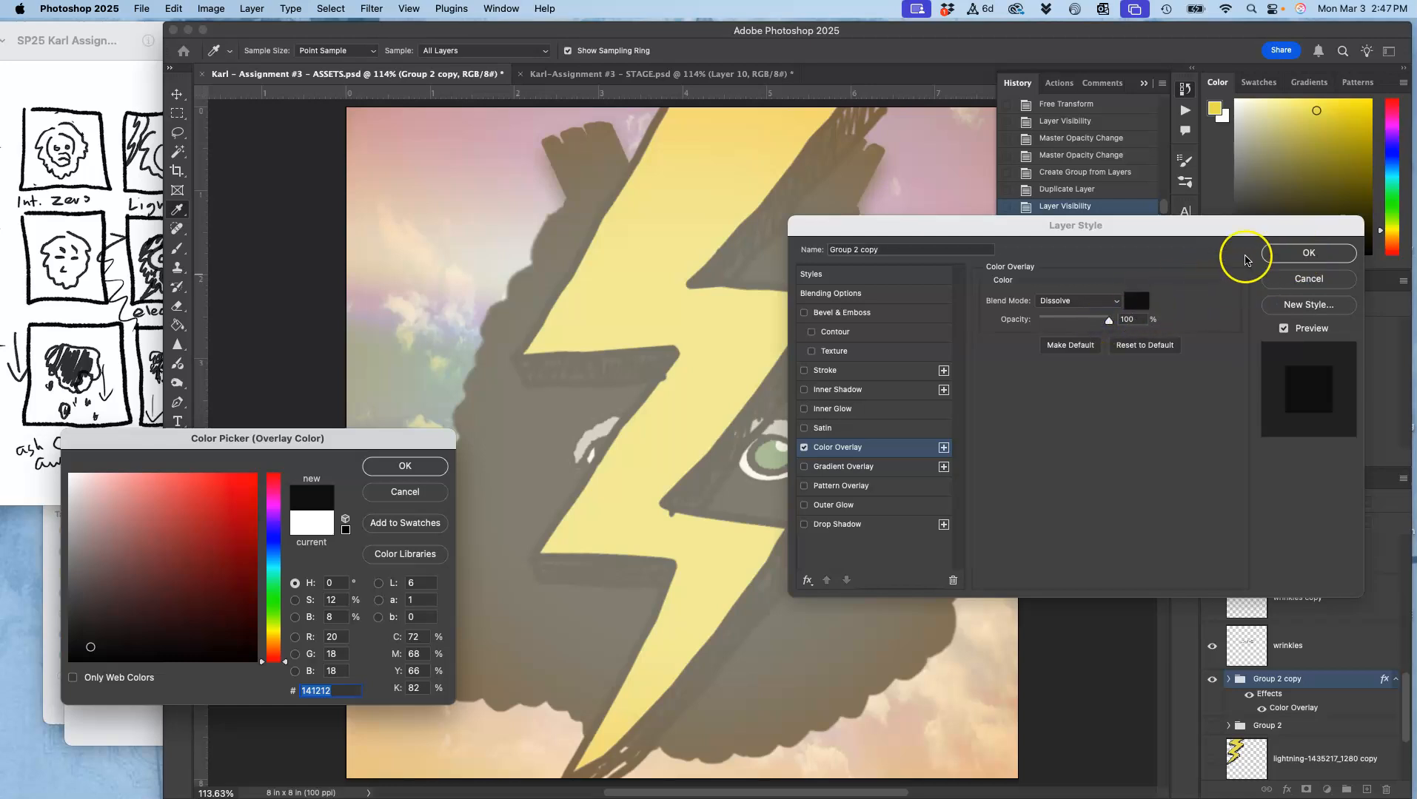
{"action": "left_click", "coordinate": [432, 466]}
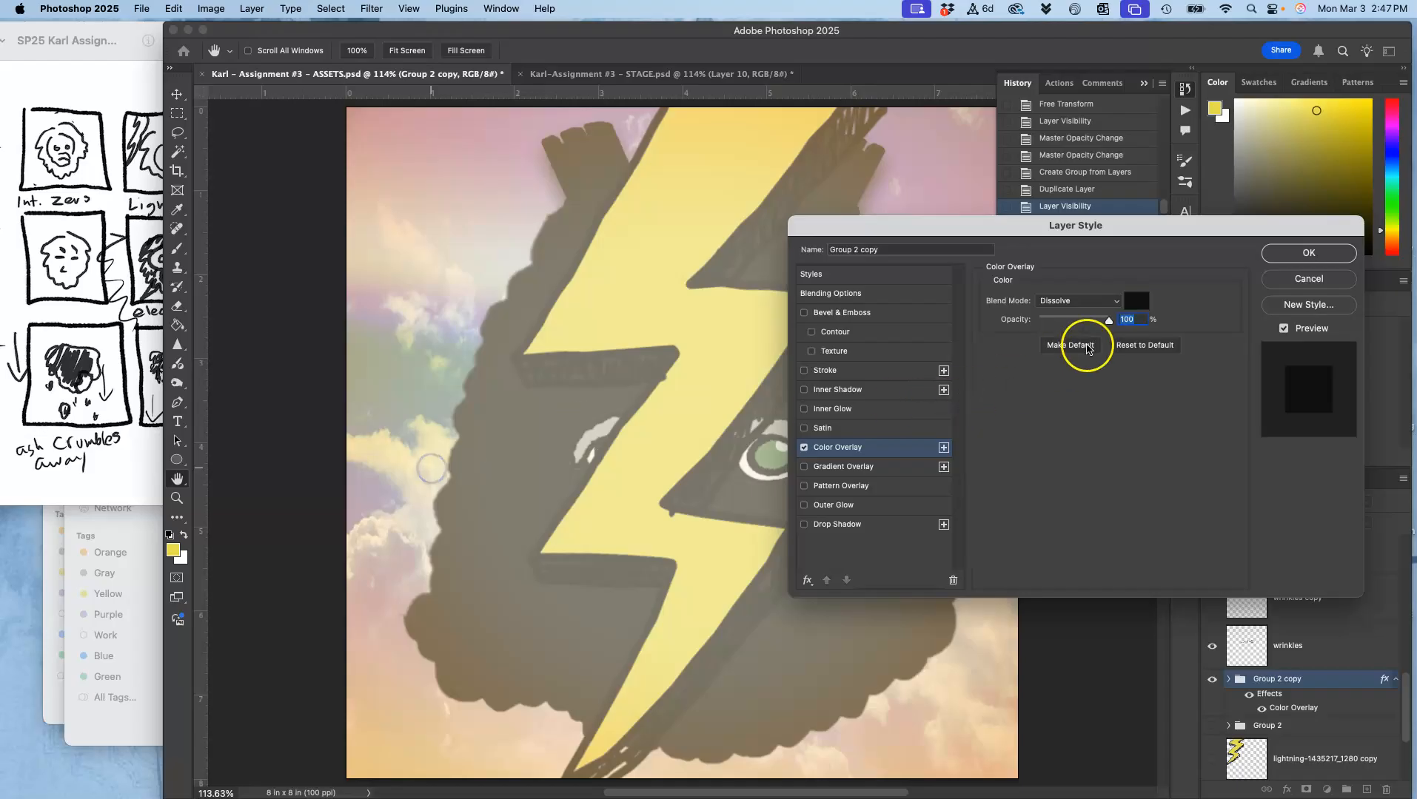
Set the Color Overlay's opacity to 82% and apply the layer style.
{"action": "left_click_drag", "start_coordinate": [1148, 227], "coordinate": [1208, 223]}
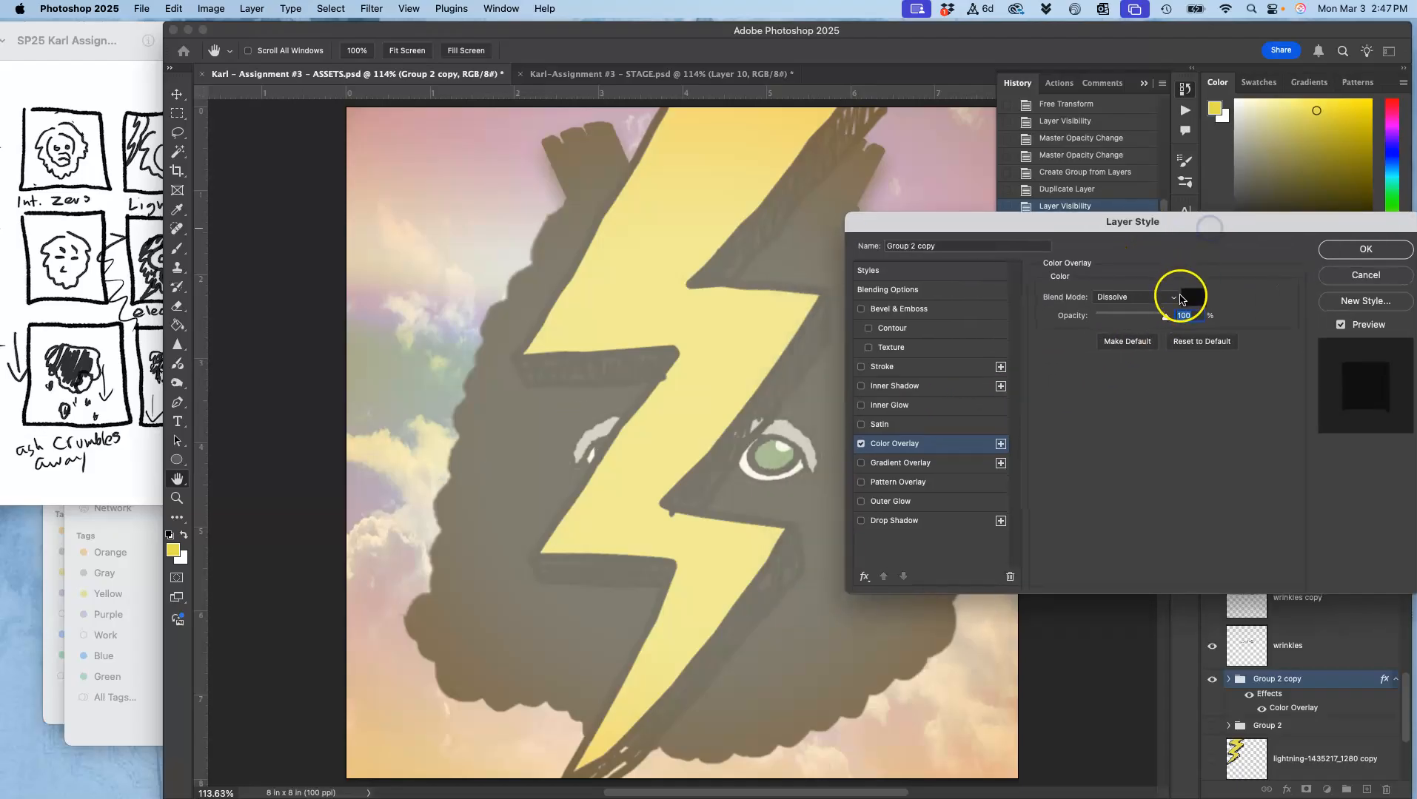
{"action": "left_click_drag", "start_coordinate": [1167, 317], "coordinate": [1159, 319]}
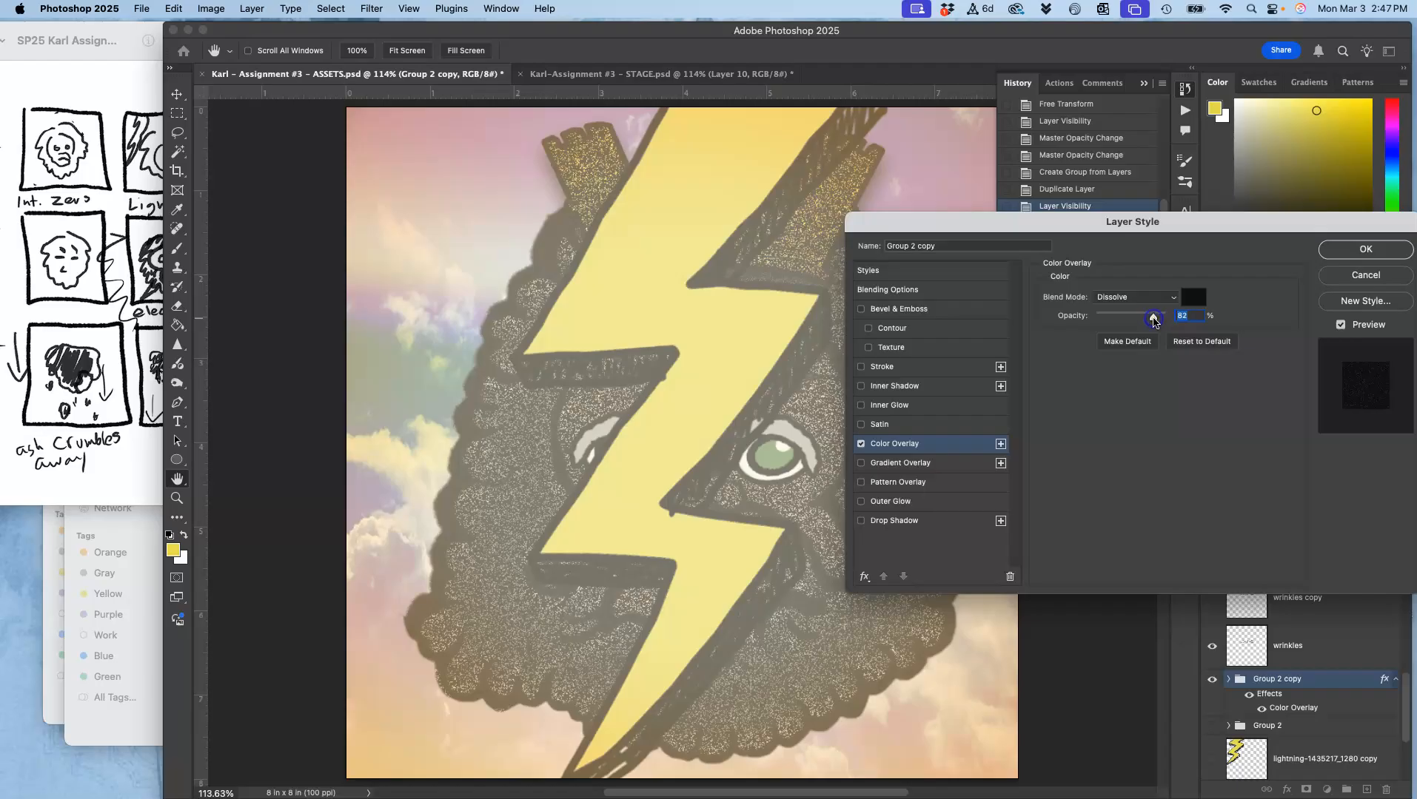
{"action": "left_click", "coordinate": [1360, 248]}
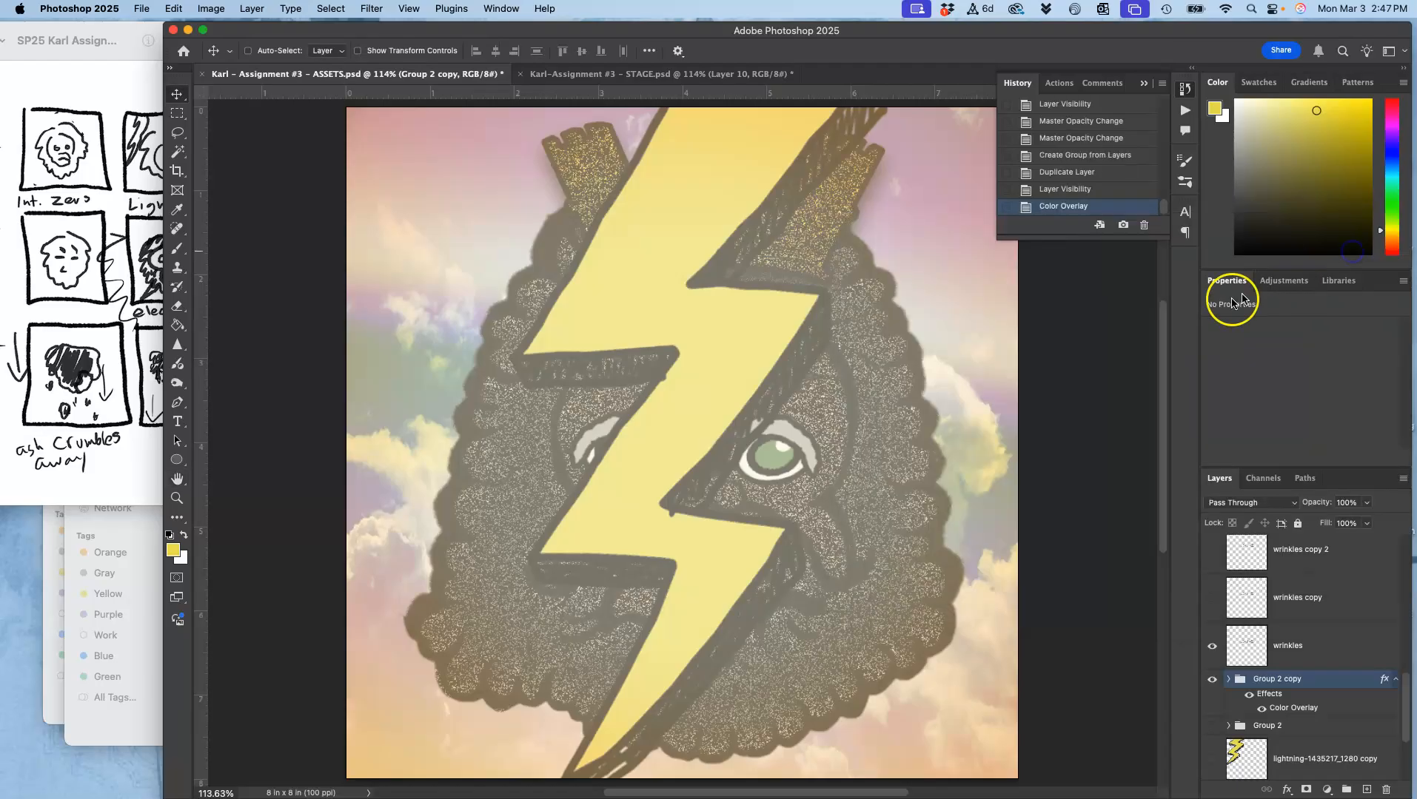
Show the CLOSED EYES layer and hide the open-eyed Group 1 copy 3 layer in the ASSETS file.
{"action": "left_click", "coordinate": [698, 74]}
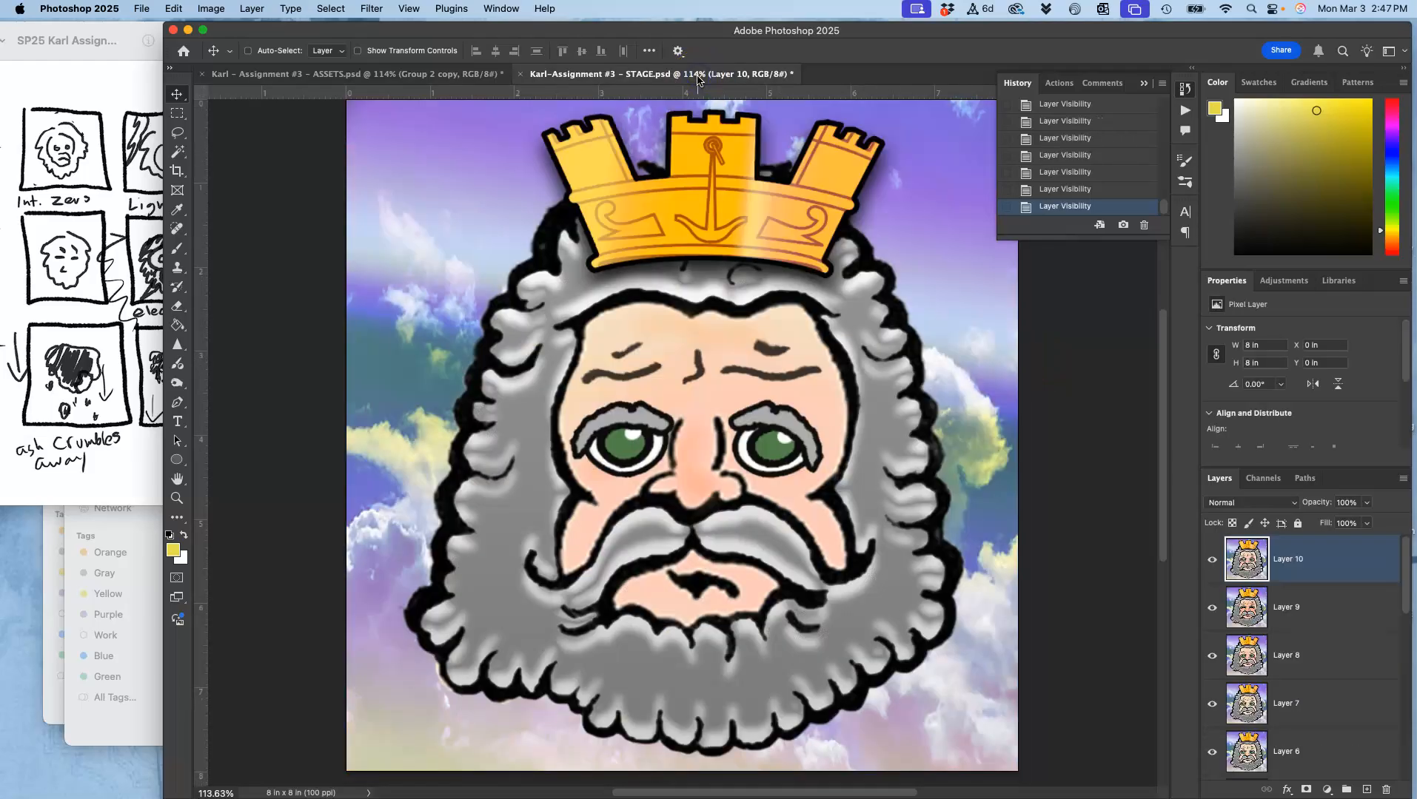
{"action": "left_click", "coordinate": [481, 73]}
{"action": "scroll", "coordinate": [1214, 607], "scroll_direction": "up", "scroll_amount": 10}
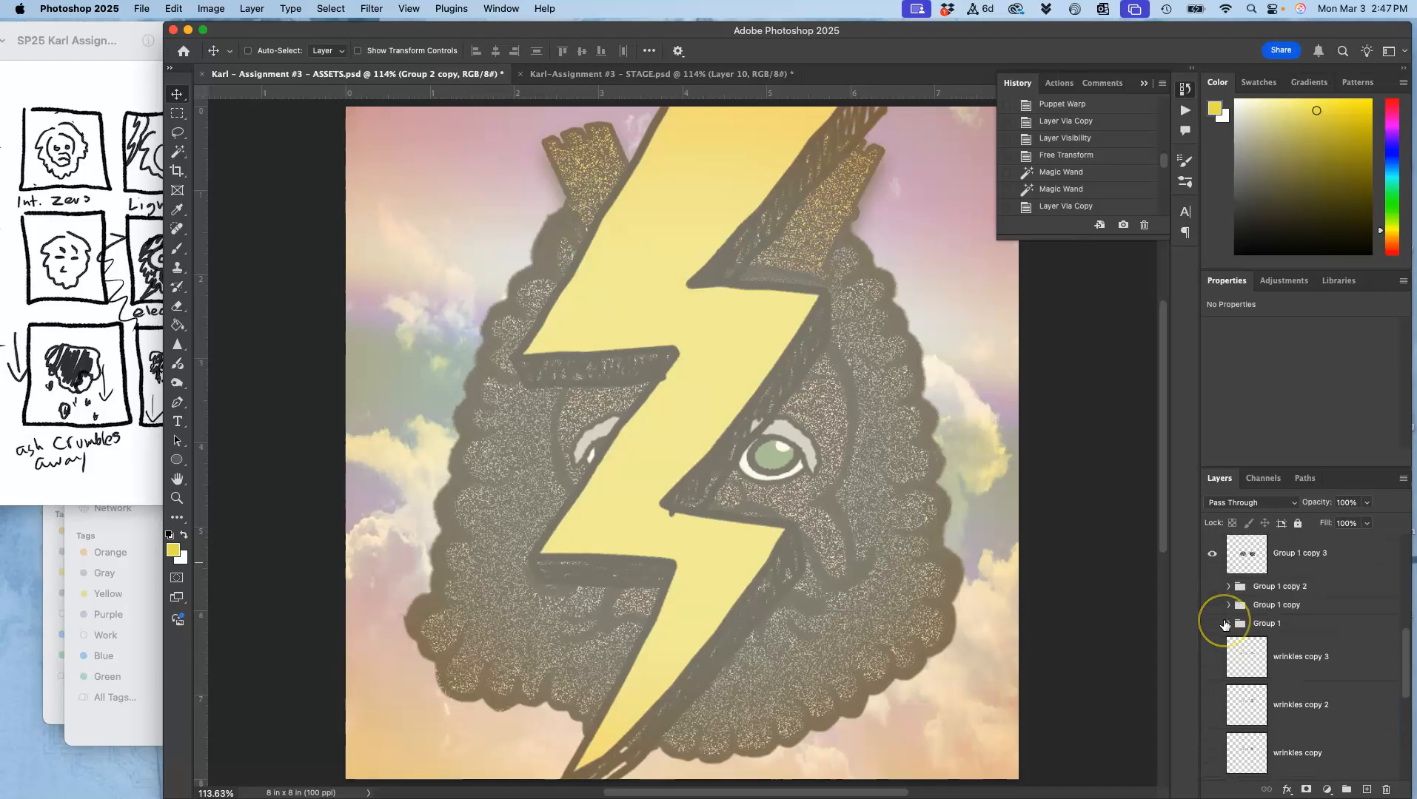
{"action": "scroll", "coordinate": [1225, 626], "scroll_direction": "up", "scroll_amount": 2}
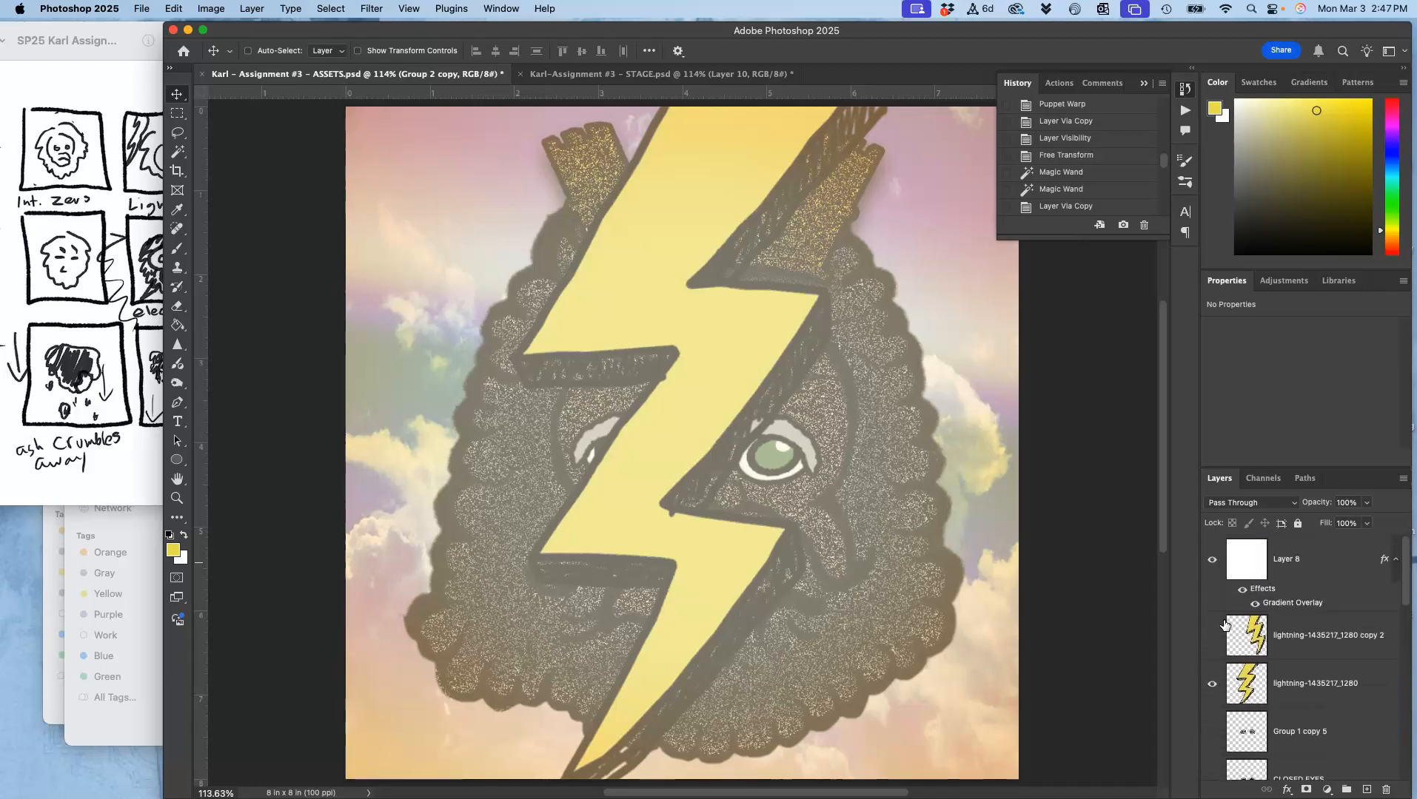
{"action": "scroll", "coordinate": [1225, 625], "scroll_direction": "down", "scroll_amount": 6}
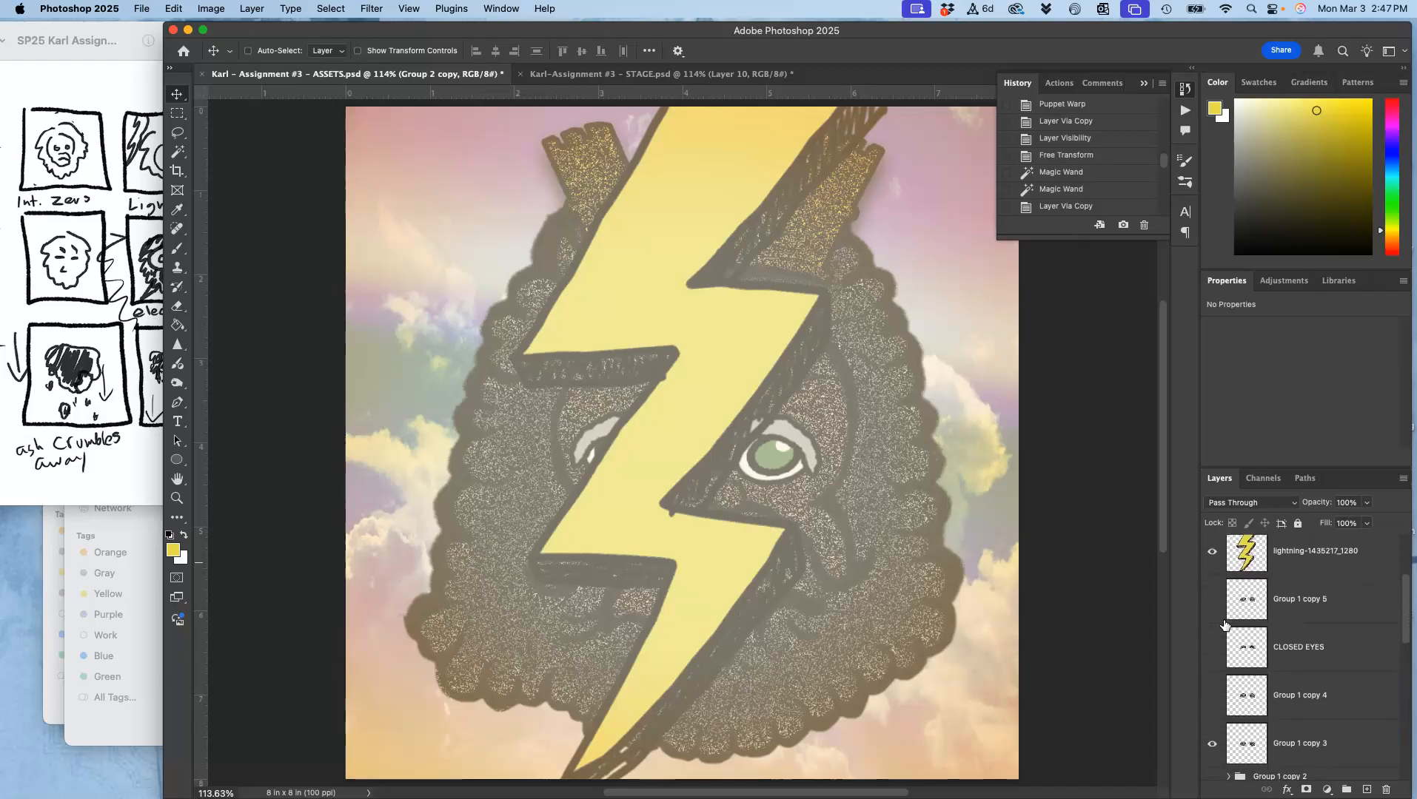
{"action": "left_click", "coordinate": [1214, 633]}
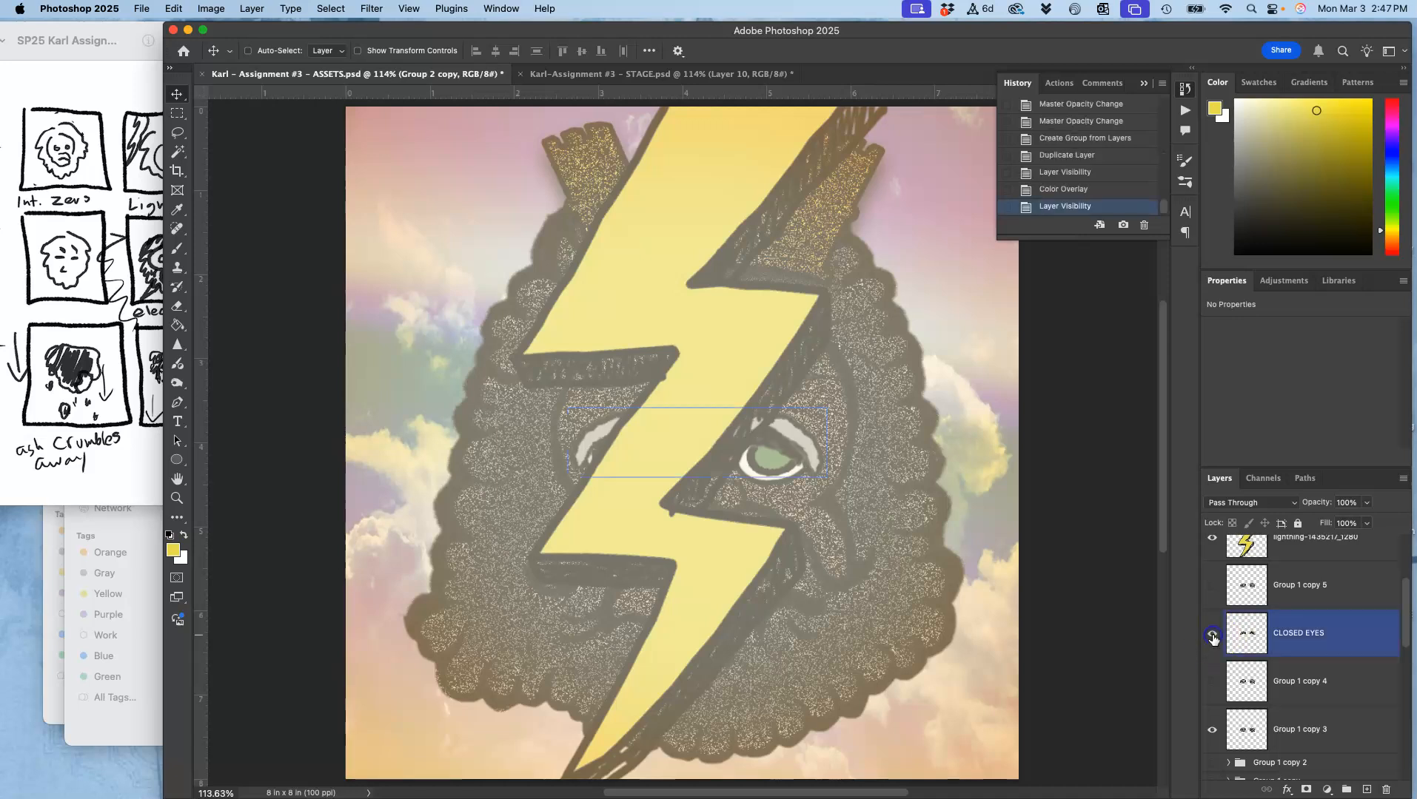
{"action": "left_click", "coordinate": [1210, 732]}
{"action": "left_click", "coordinate": [1211, 732]}
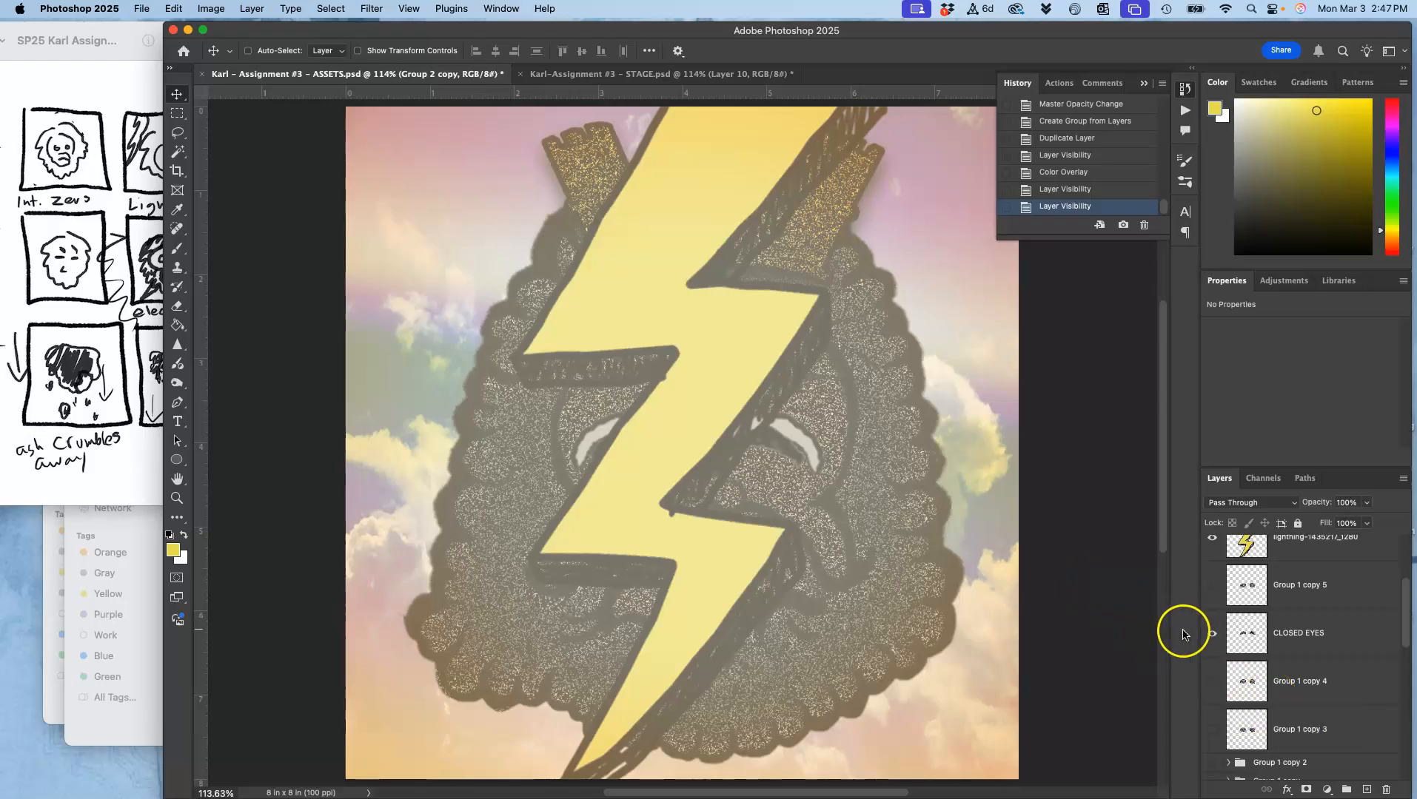
{"action": "left_click", "coordinate": [639, 74]}
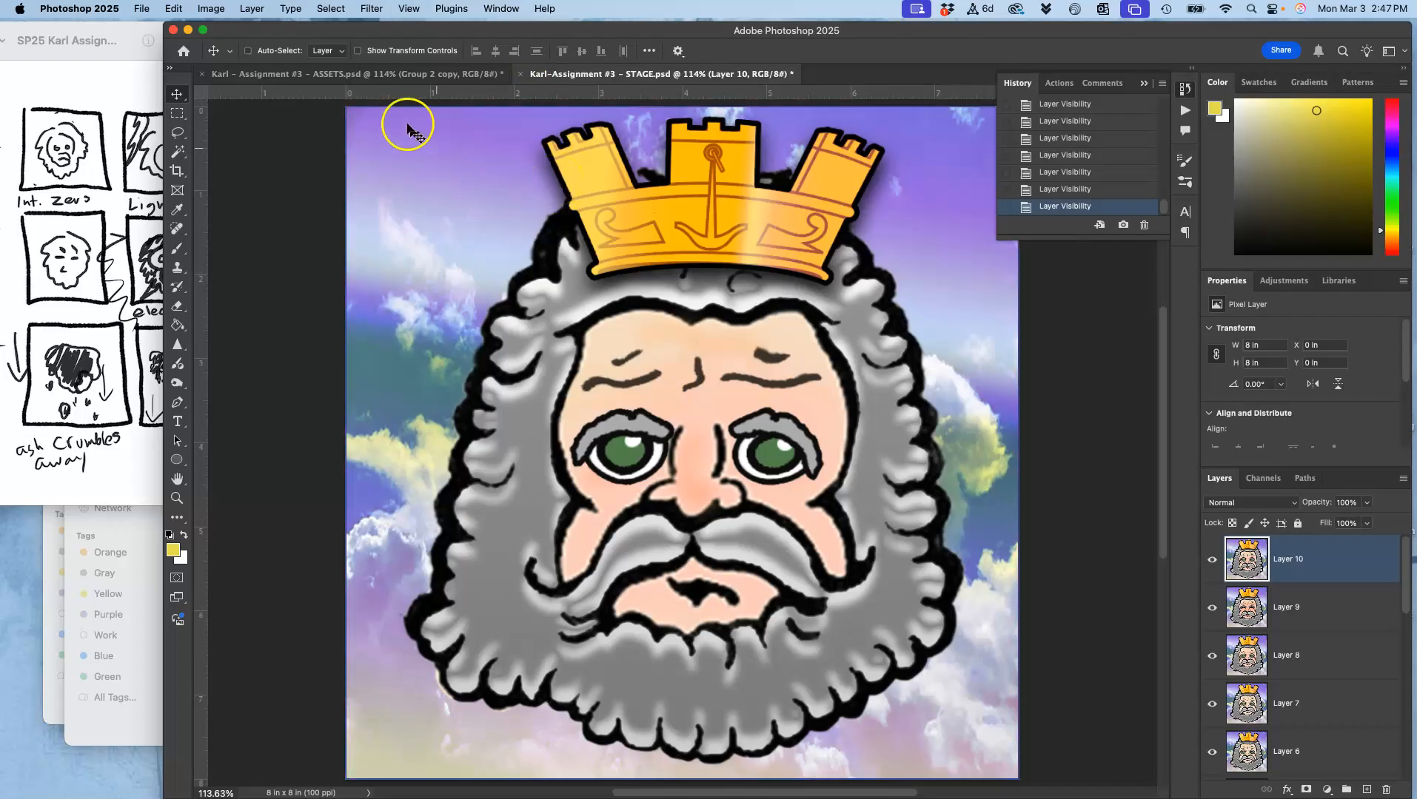
{"action": "left_click", "coordinate": [392, 77]}
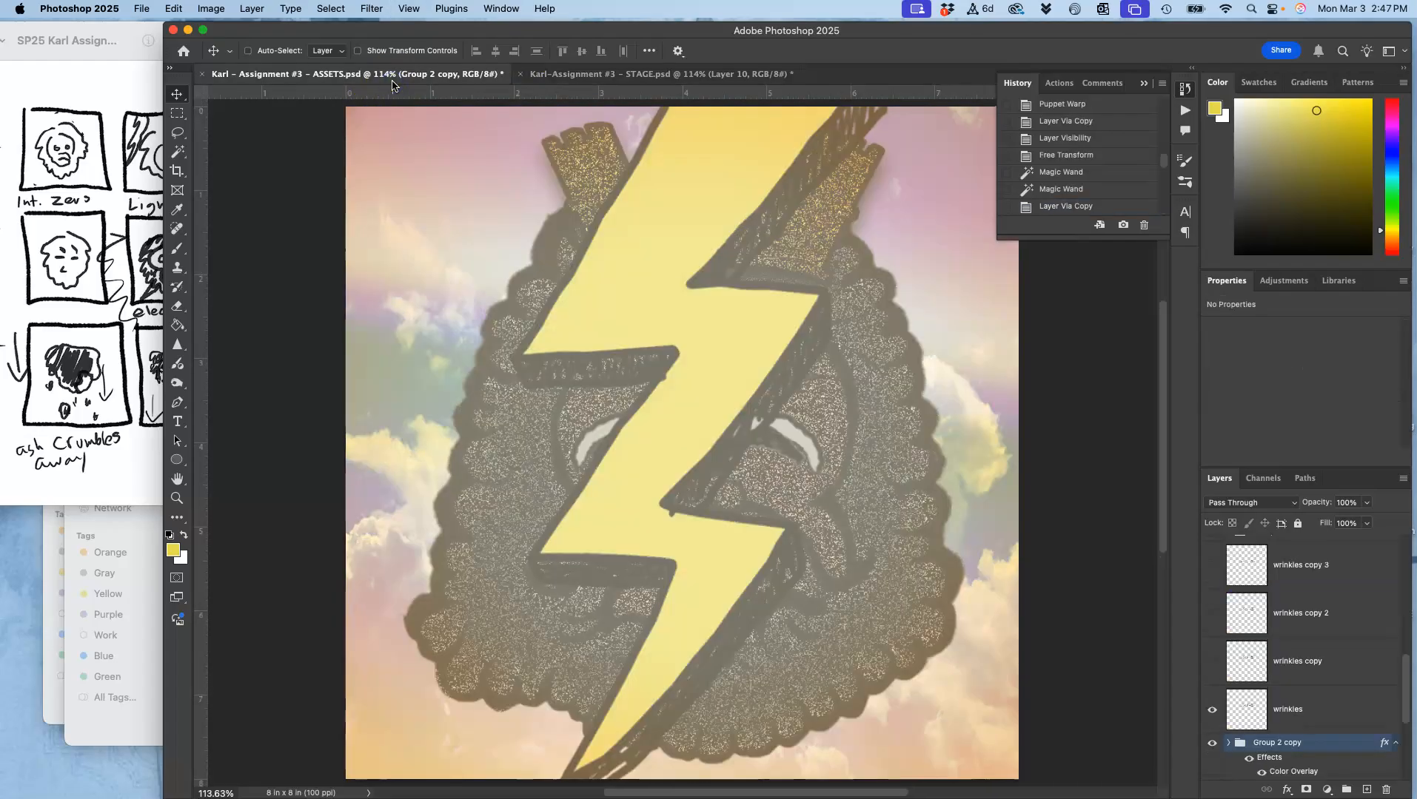
{"action": "left_click", "coordinate": [597, 74]}
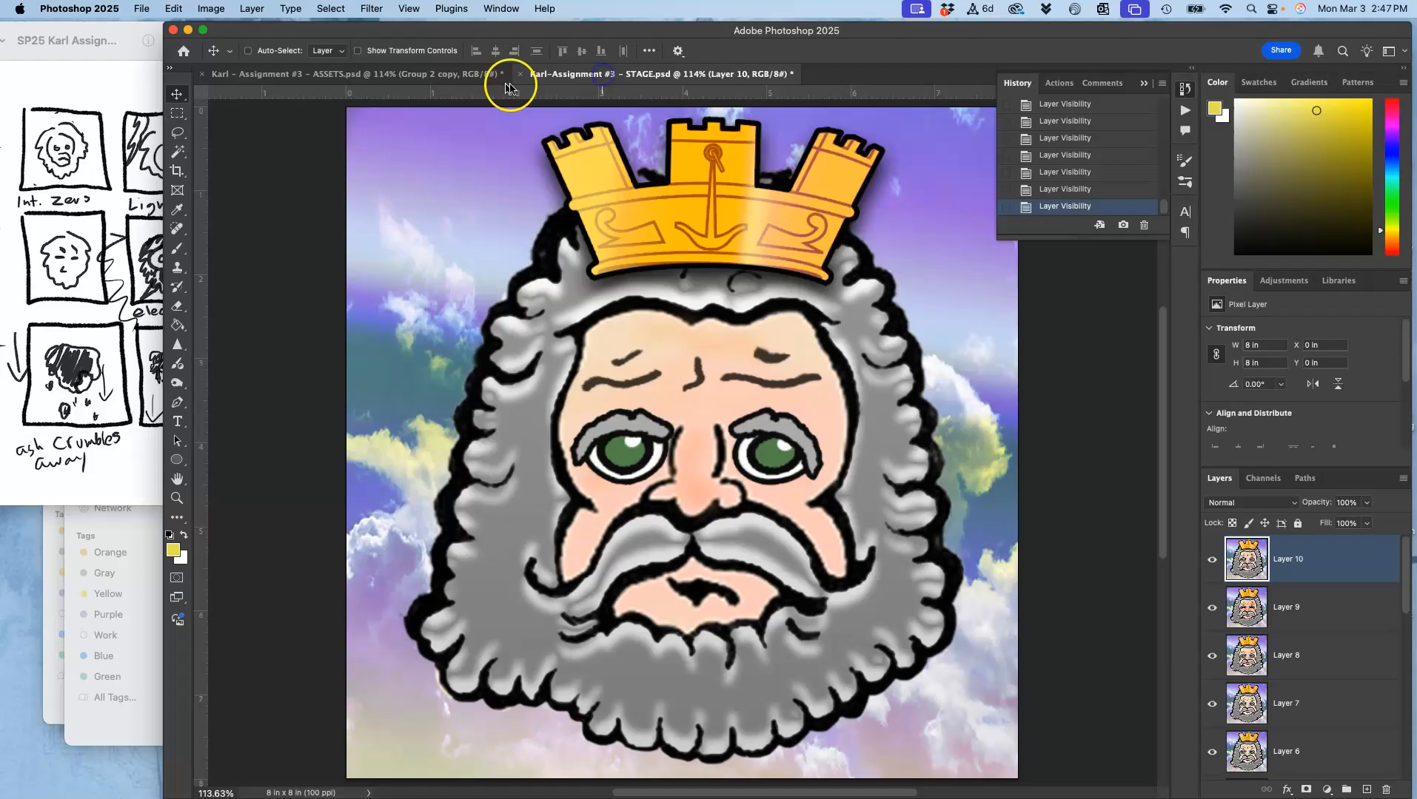
{"action": "left_click", "coordinate": [425, 77]}
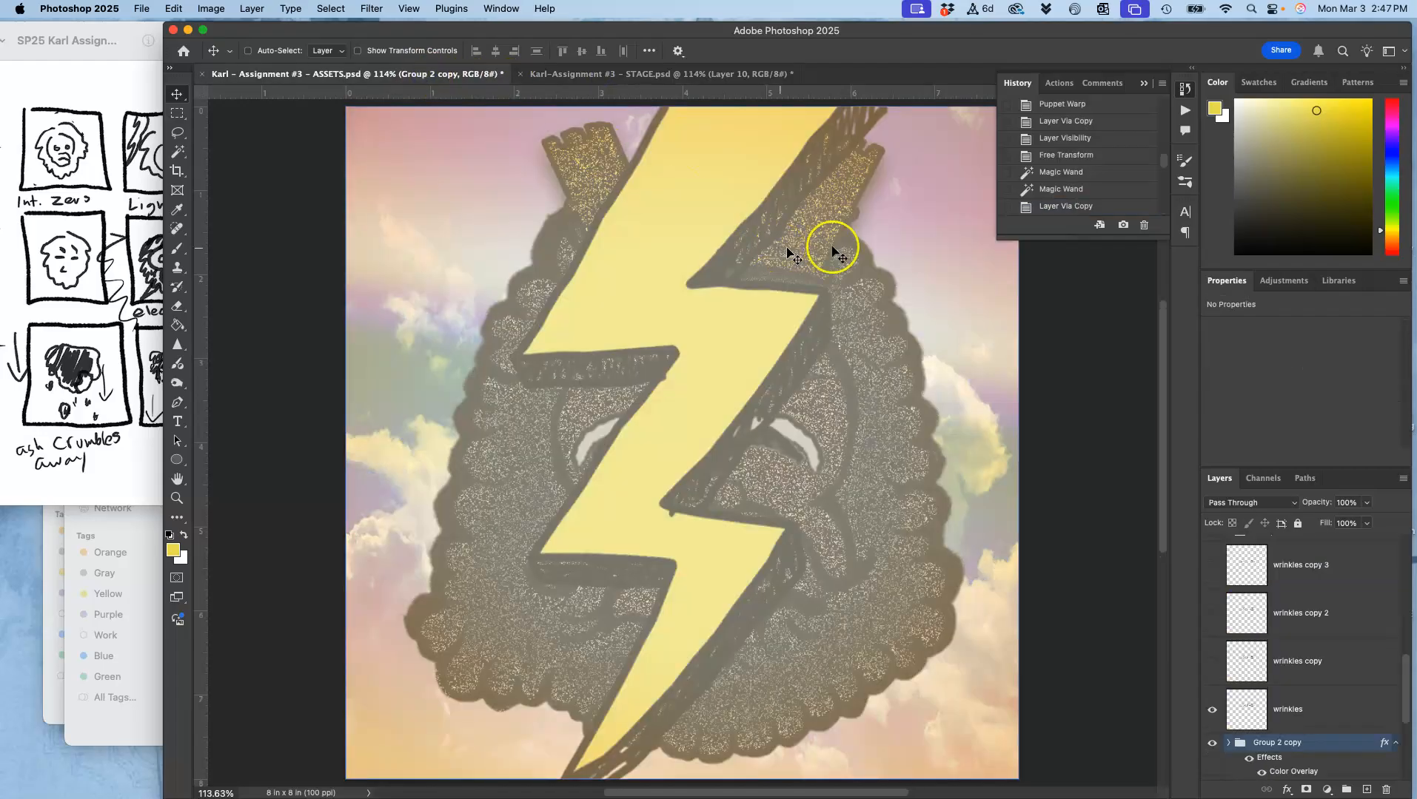
Stamp all visible layers into a new merged layer above Layer 8, keeping the original layers.
{"action": "scroll", "coordinate": [1322, 653], "scroll_direction": "up", "scroll_amount": 5}
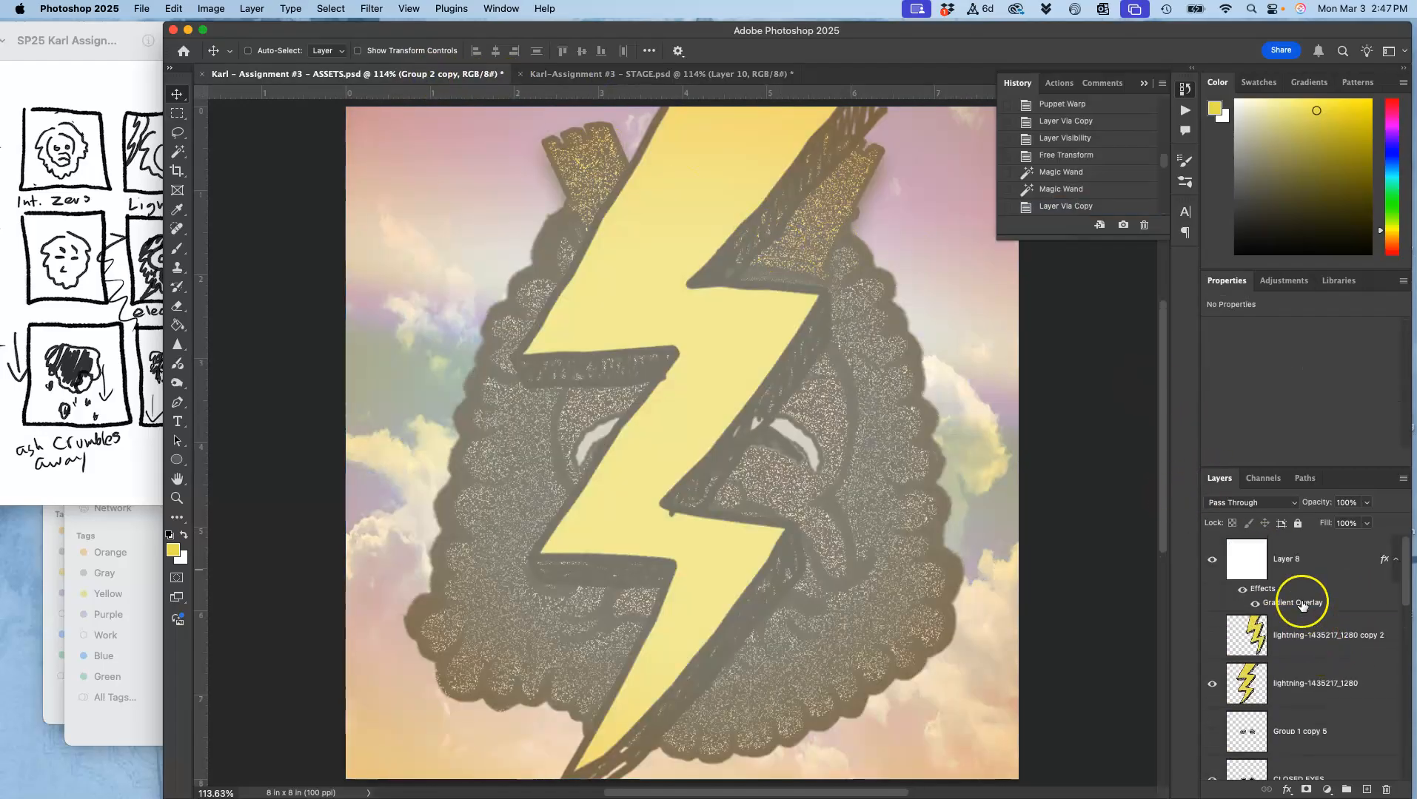
{"action": "left_click", "coordinate": [1316, 576]}
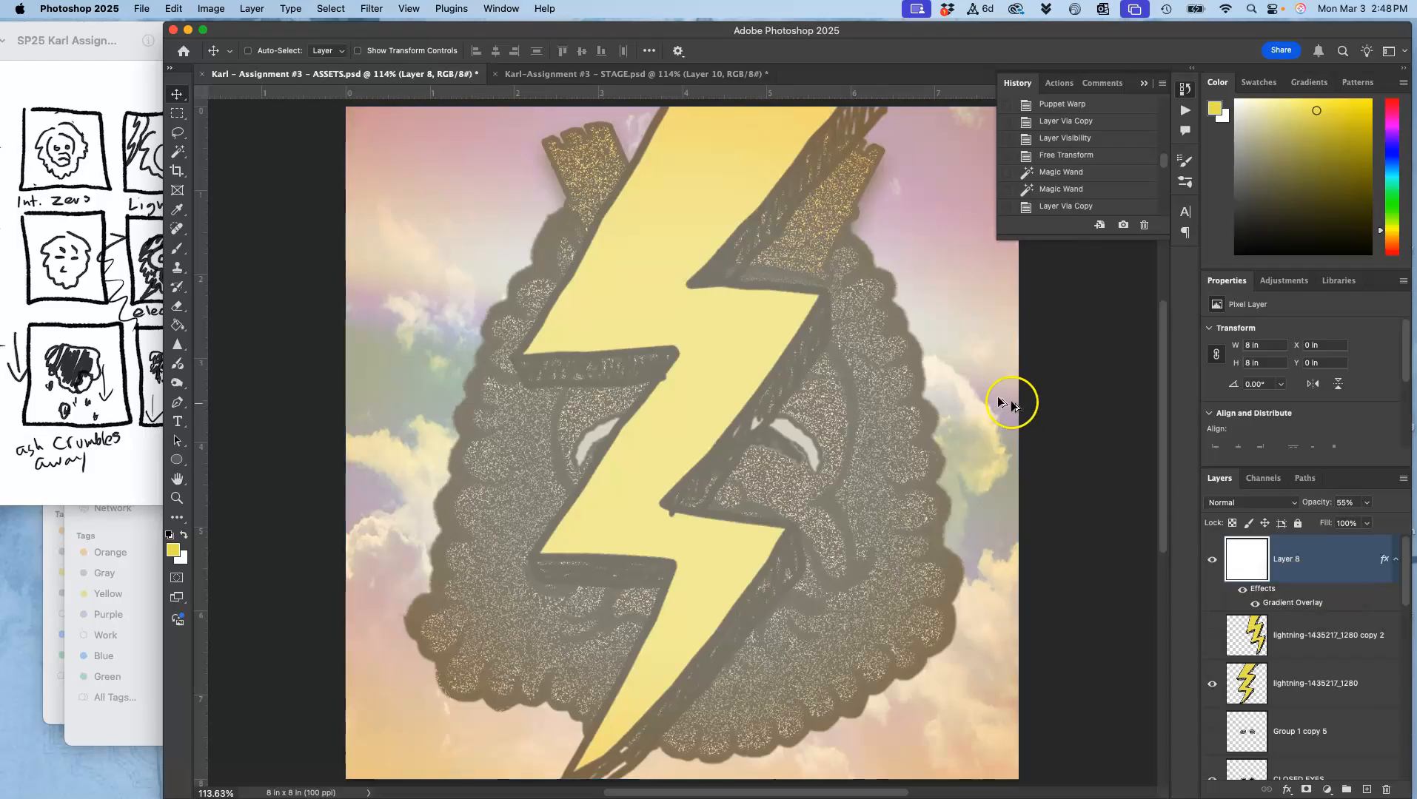
{"action": "left_click", "coordinate": [252, 9]}
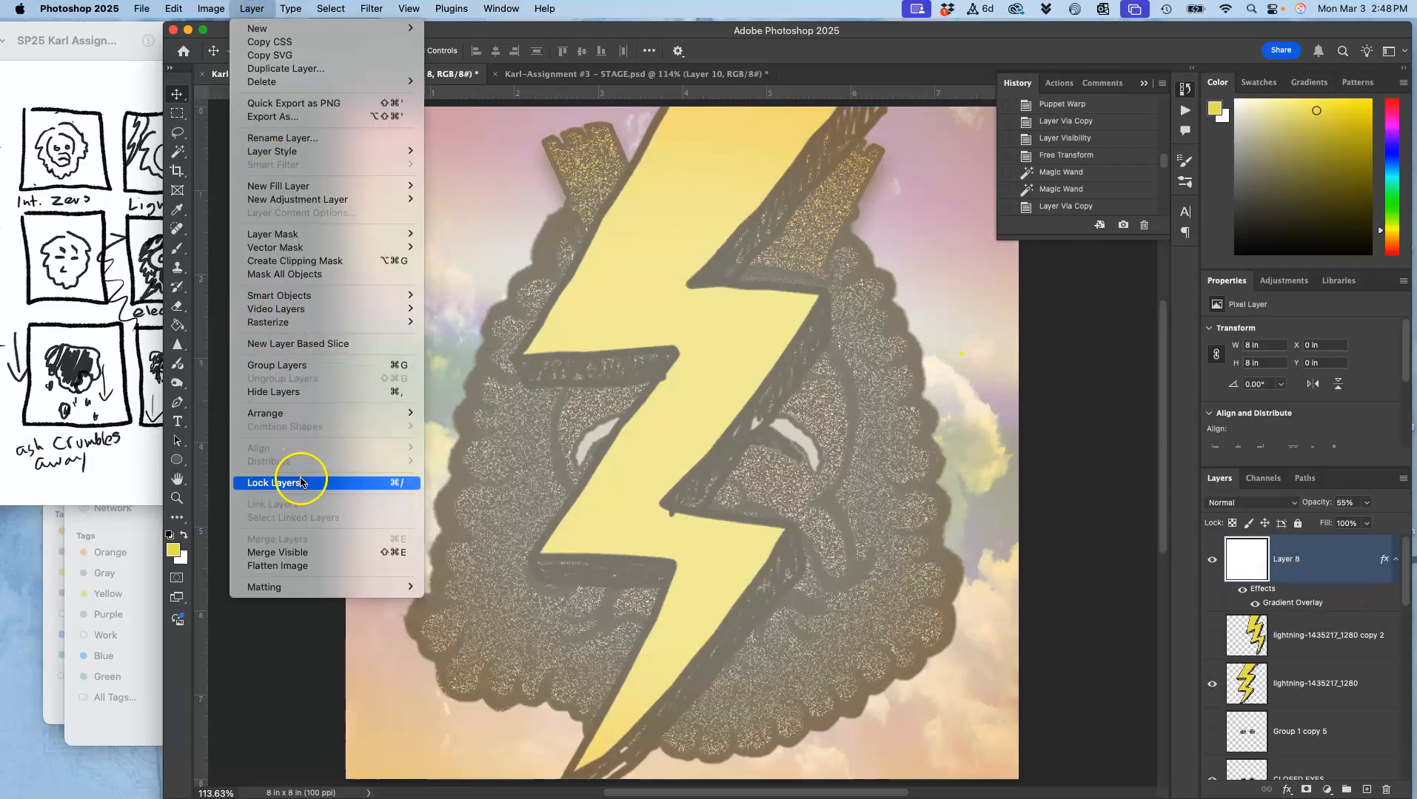
{"action": "left_click", "coordinate": [293, 553], "text": "alt"}
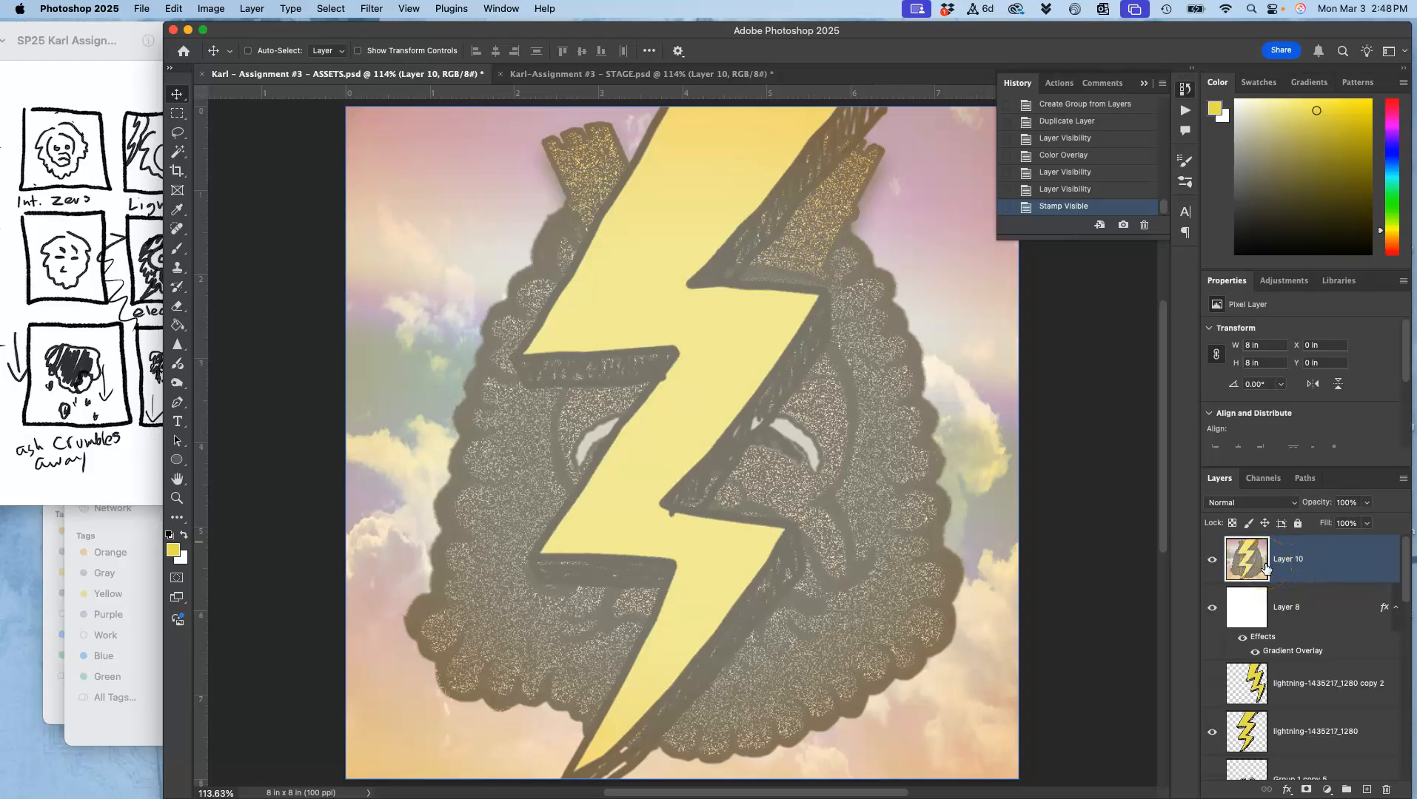
Copy the whole merged frame, paste it above Layer 10 in the STAGE file, and toggle its visibility to compare frames.
{"action": "key", "text": "super+a"}
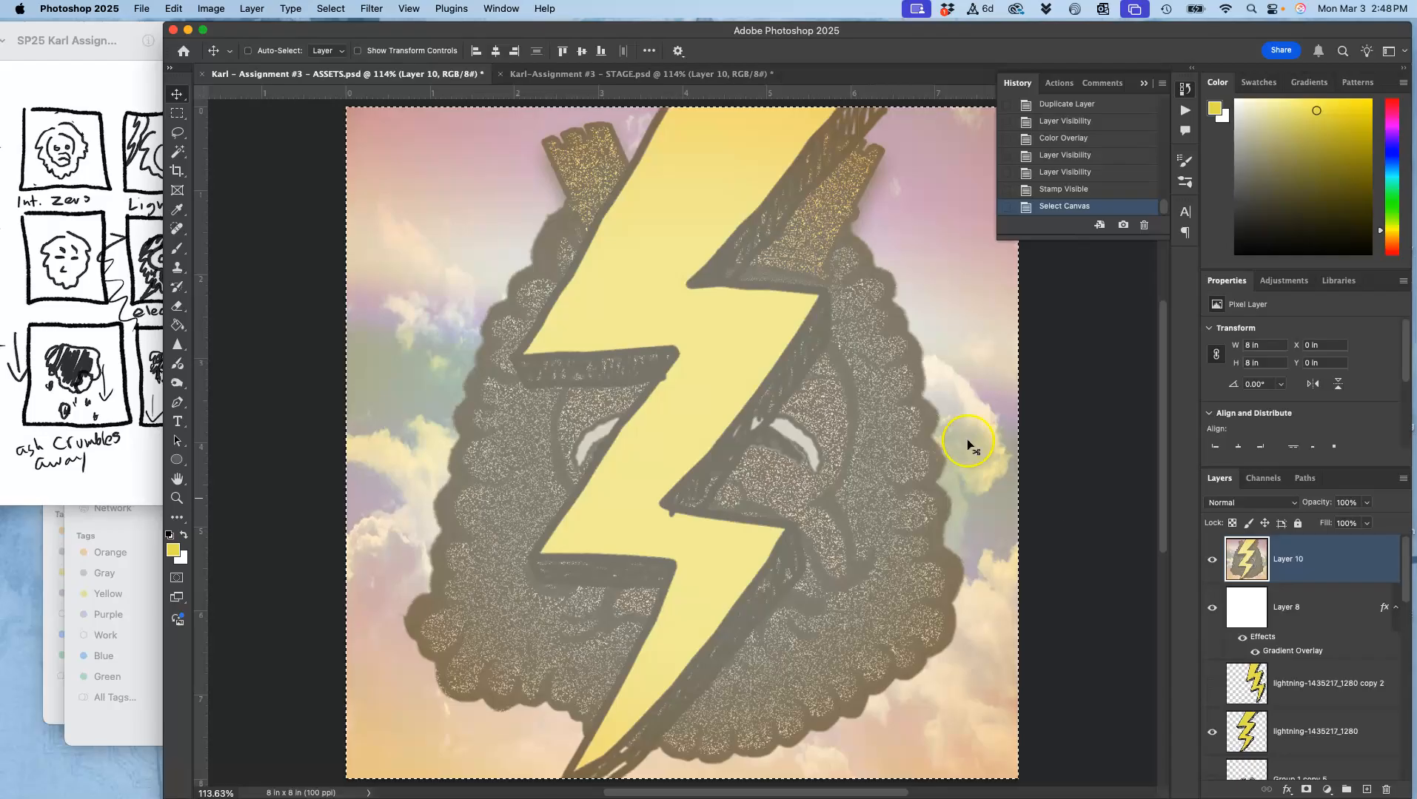
{"action": "left_click", "coordinate": [661, 78]}
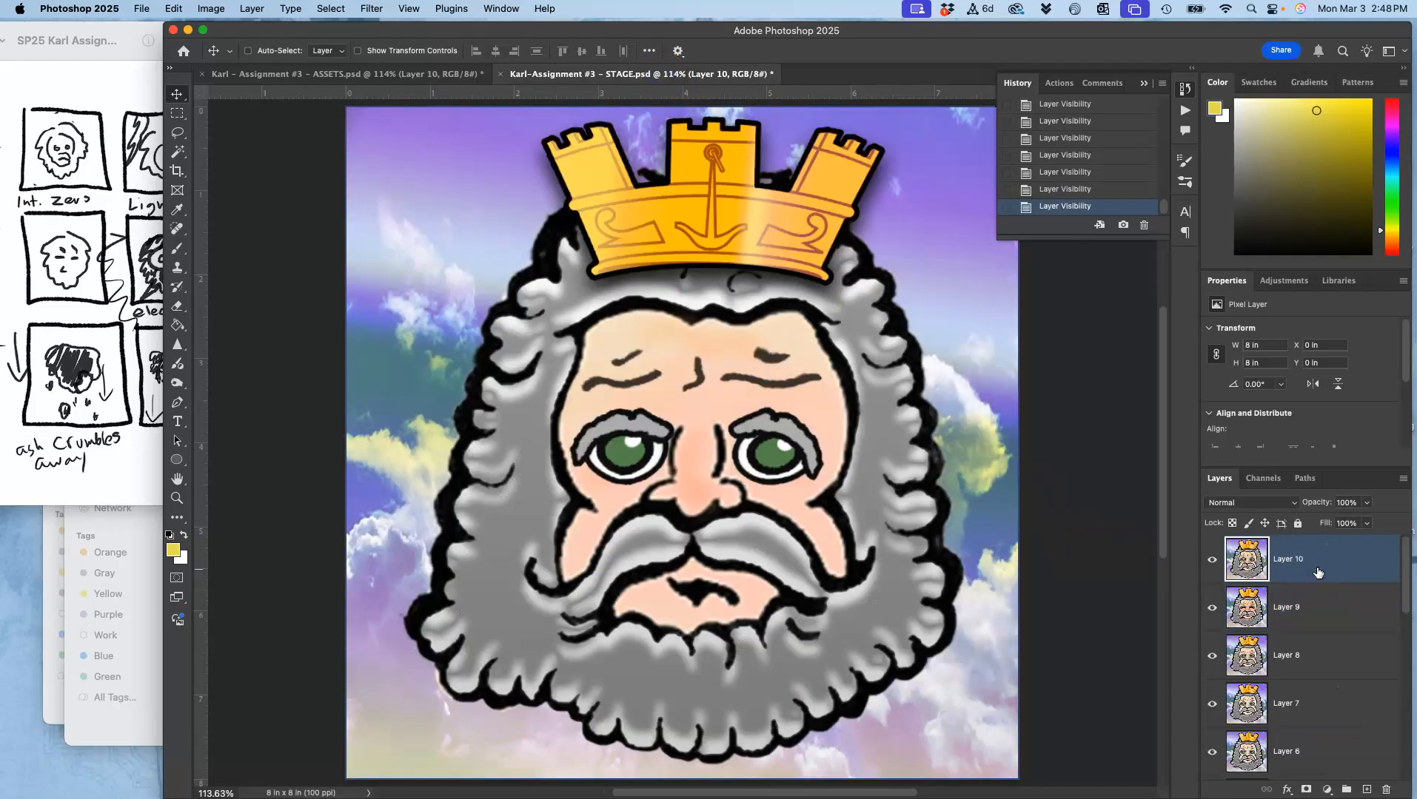
{"action": "key", "text": "super+v"}
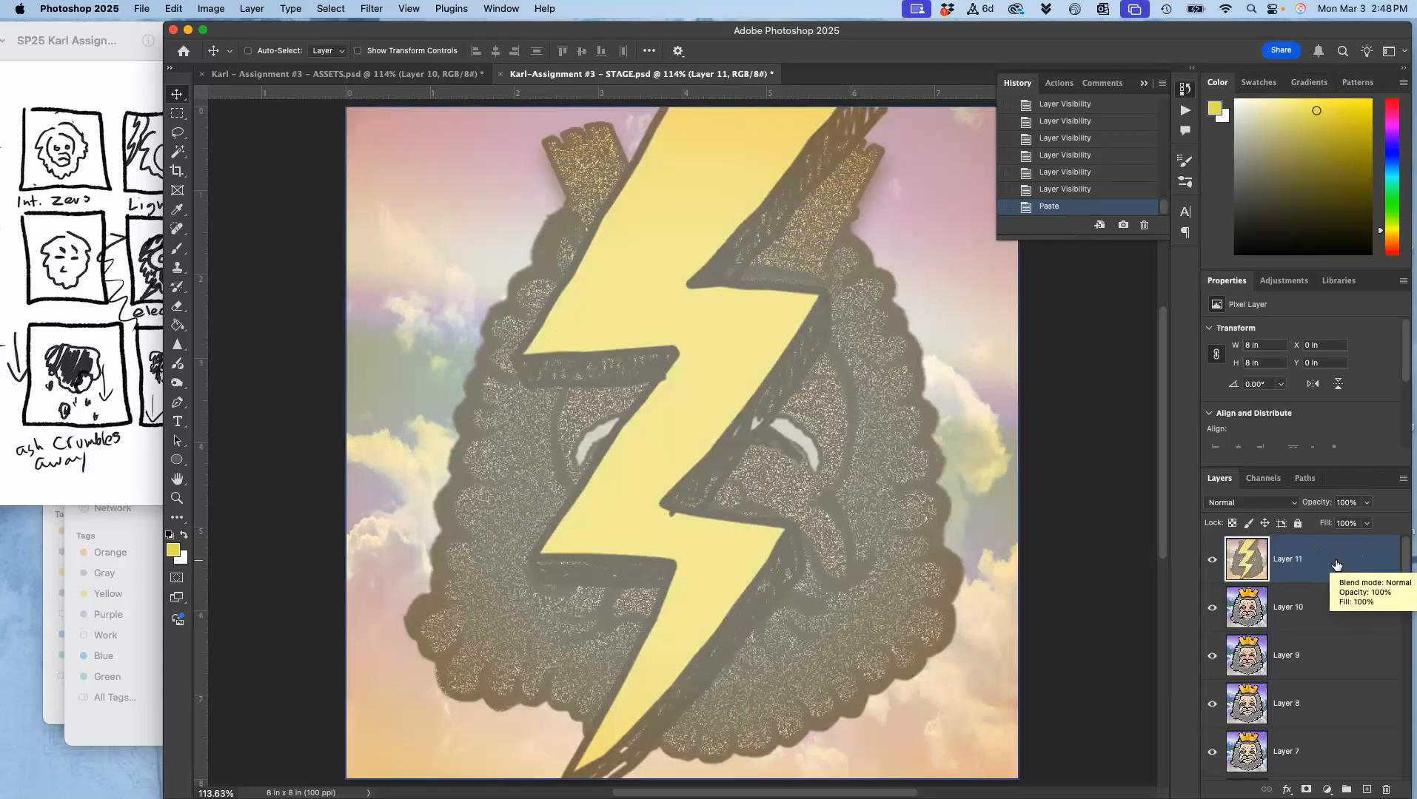
{"action": "left_click", "coordinate": [1211, 560]}
{"action": "left_click", "coordinate": [1211, 561]}
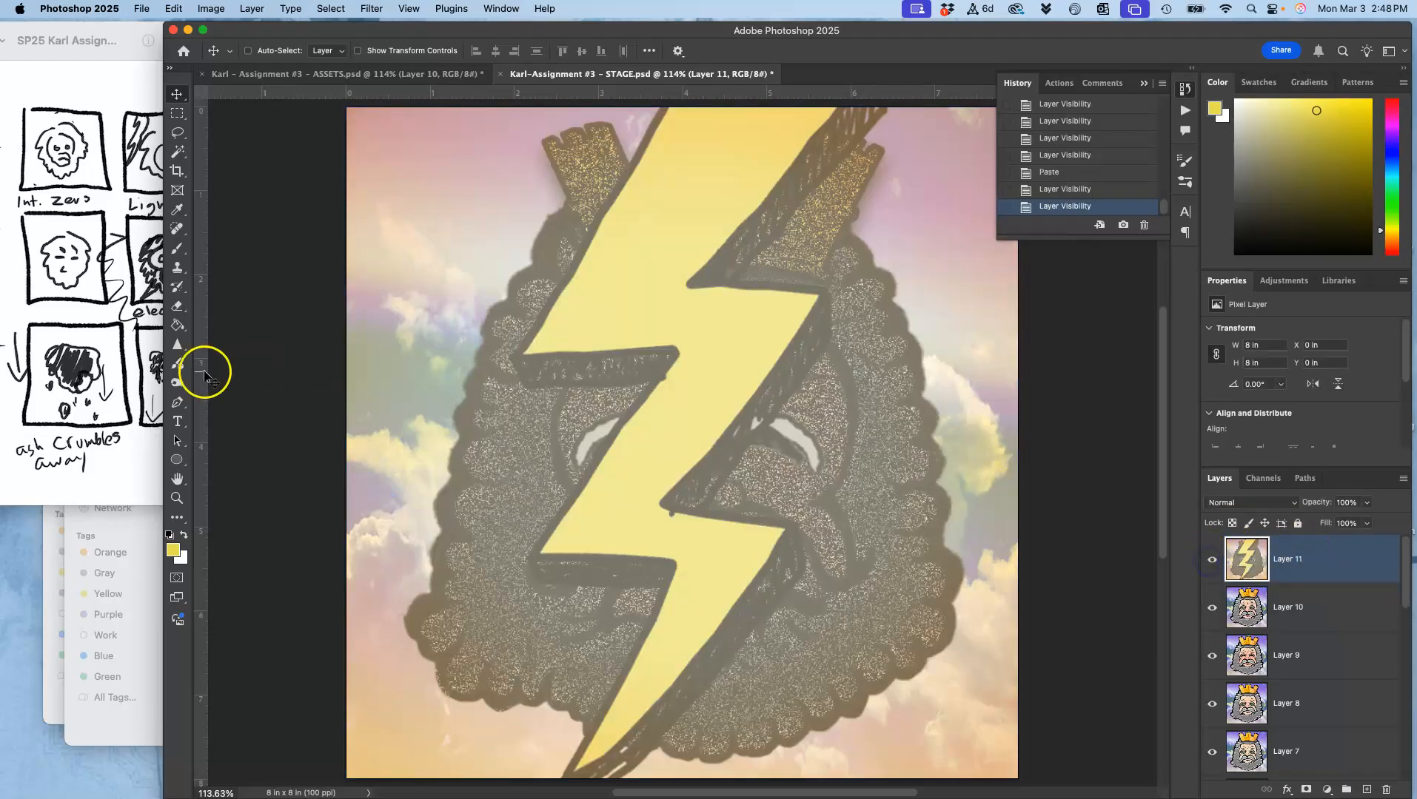
Check the storyboard sketch in Preview, and return to the ASSETS file in Photoshop to clear the canvas selection.
{"action": "left_click", "coordinate": [159, 268]}
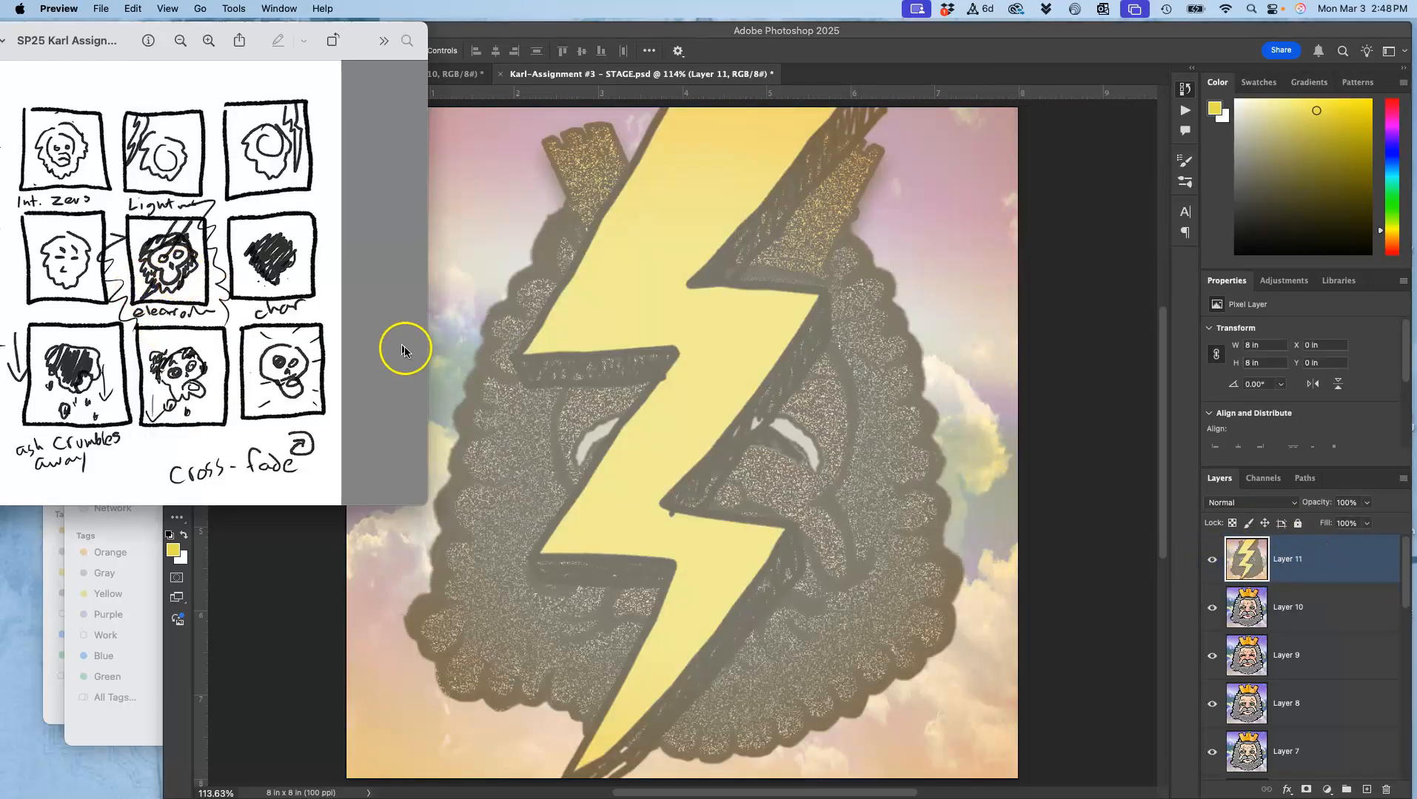
{"action": "left_click", "coordinate": [467, 360]}
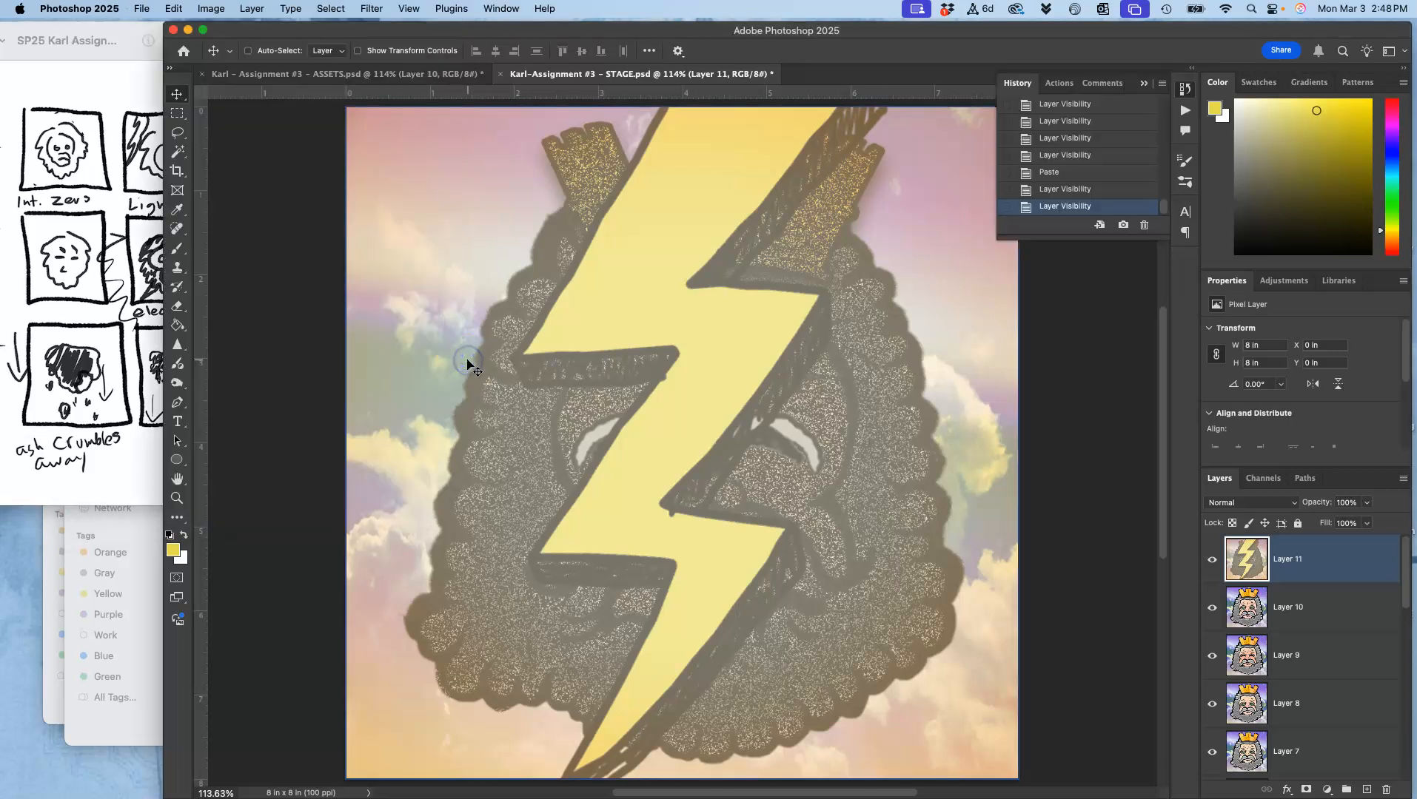
{"action": "left_click", "coordinate": [148, 251]}
{"action": "left_click", "coordinate": [412, 74]}
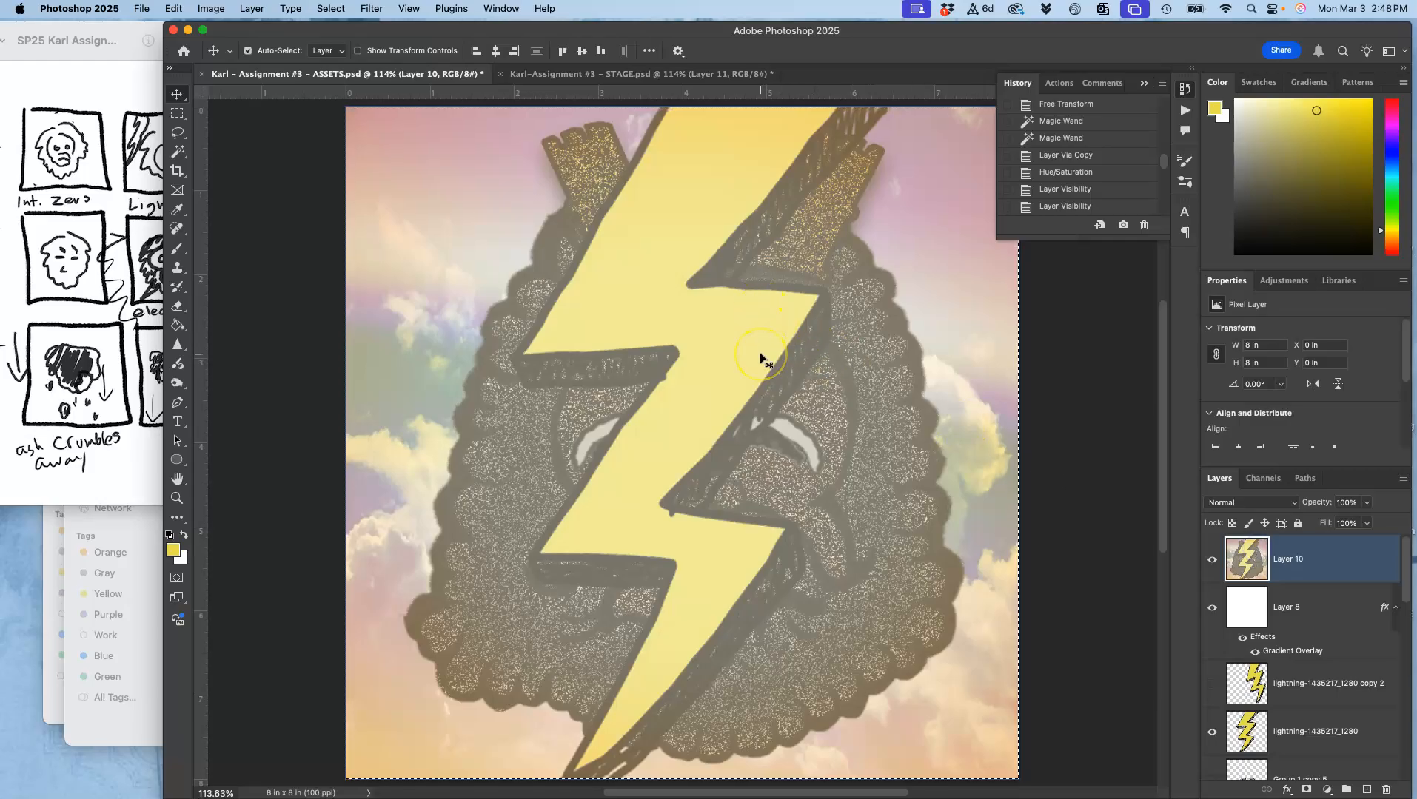
{"action": "key", "text": "super+d"}
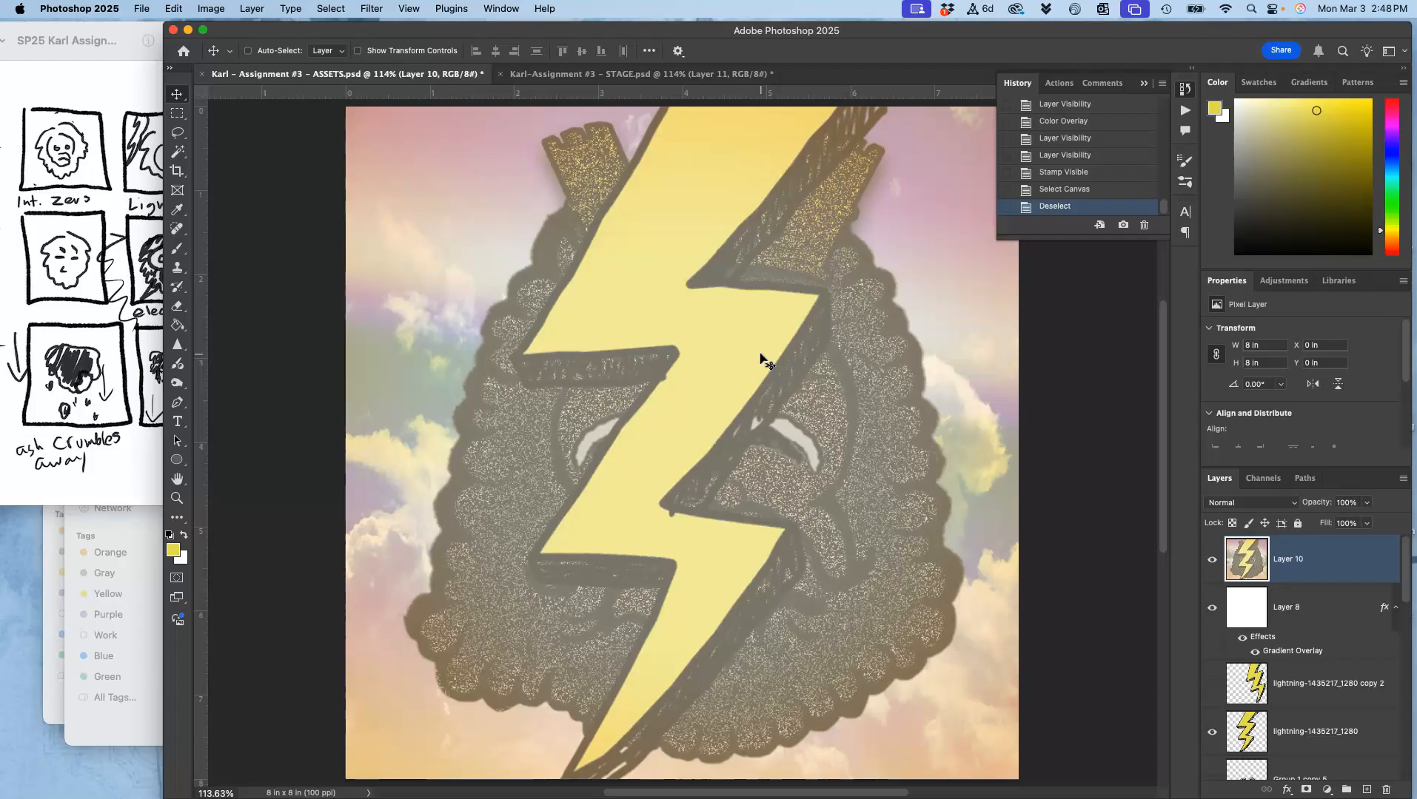
Delete the merged Layer 10, then duplicate the lightning-1435217_1280 layer and hide the original bolt.
{"action": "key", "text": "Delete"}
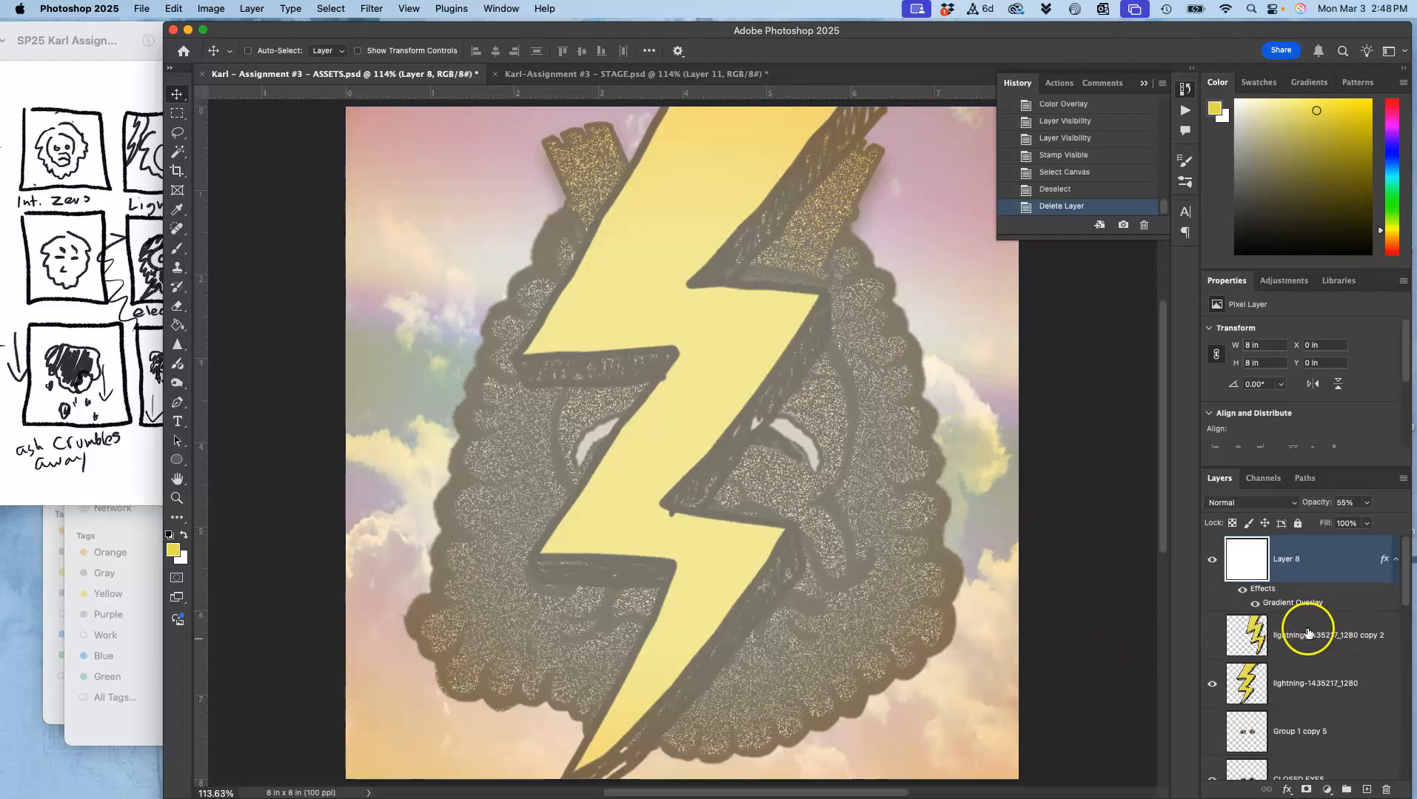
{"action": "left_click", "coordinate": [1280, 683]}
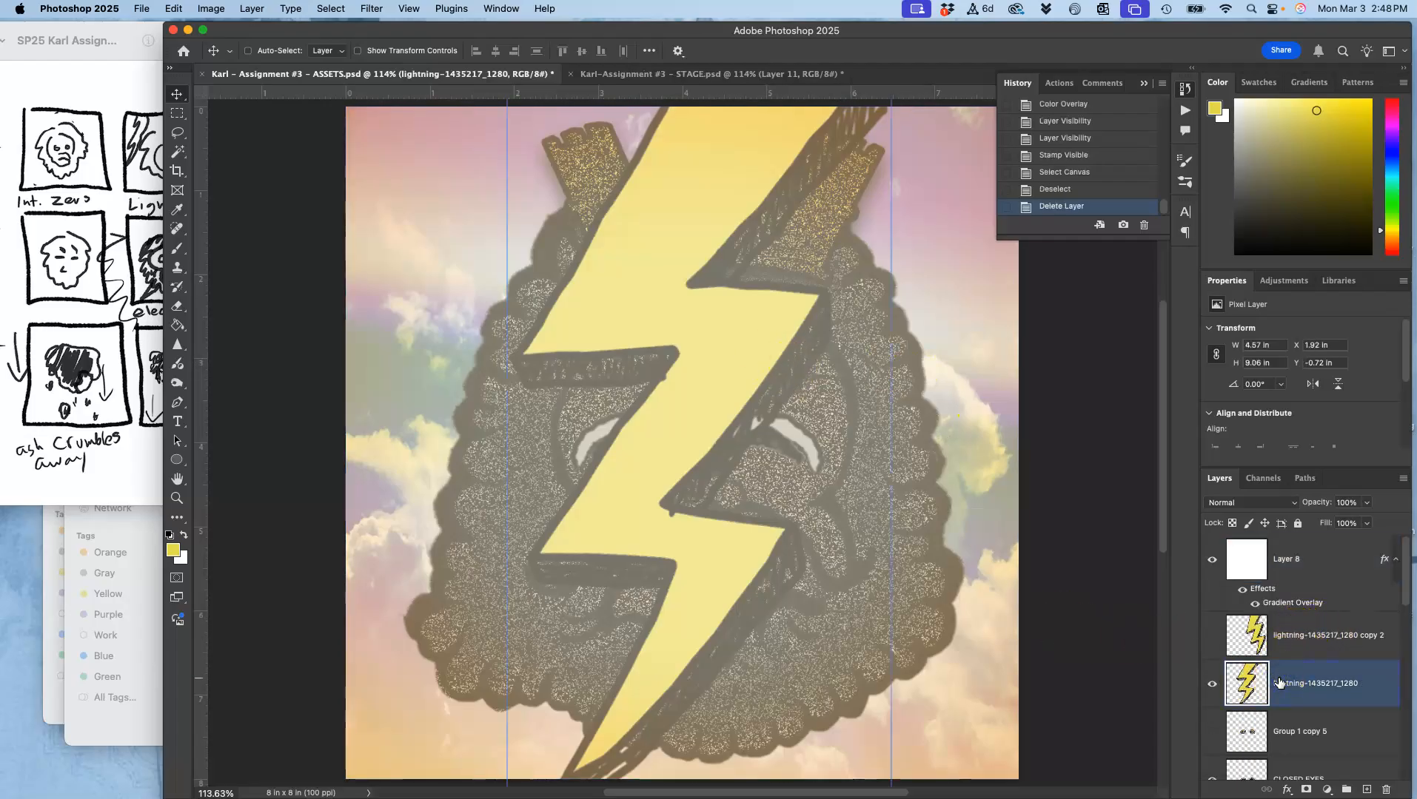
{"action": "key", "text": "super+j"}
{"action": "left_click", "coordinate": [1211, 732]}
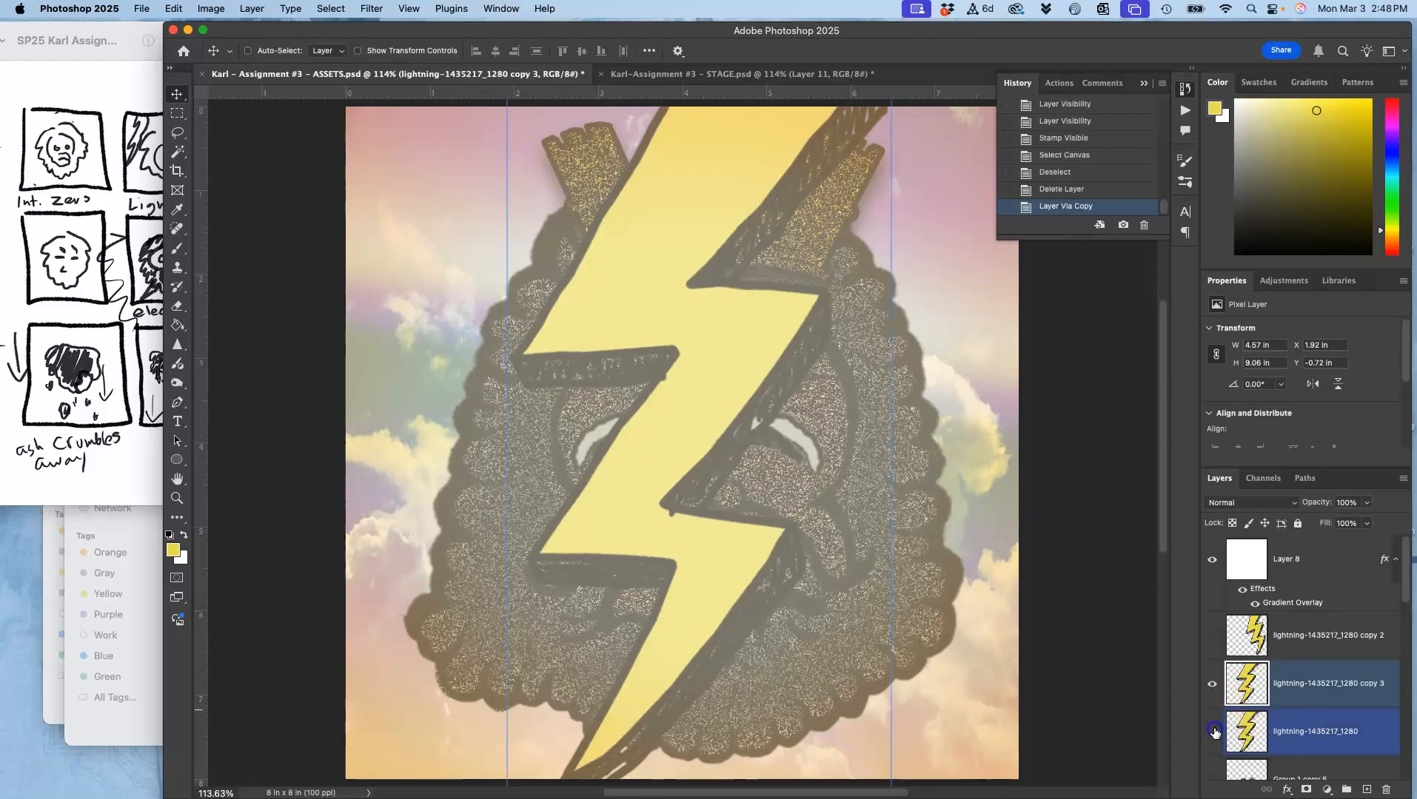
Flip the duplicated lightning bolt horizontally and rotate it about 8 degrees clockwise across the face.
{"action": "key", "text": "super+t"}
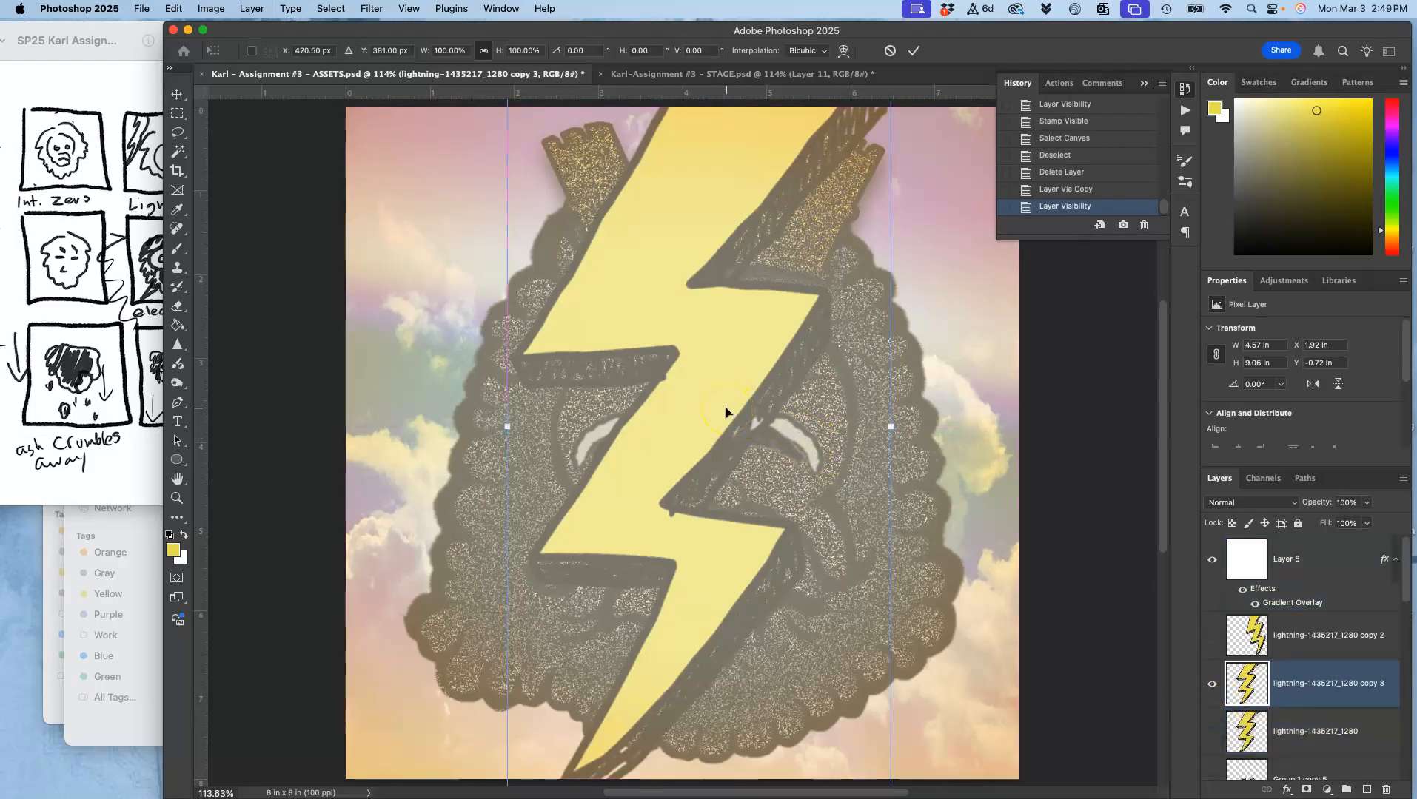
{"action": "right_click", "coordinate": [702, 389]}
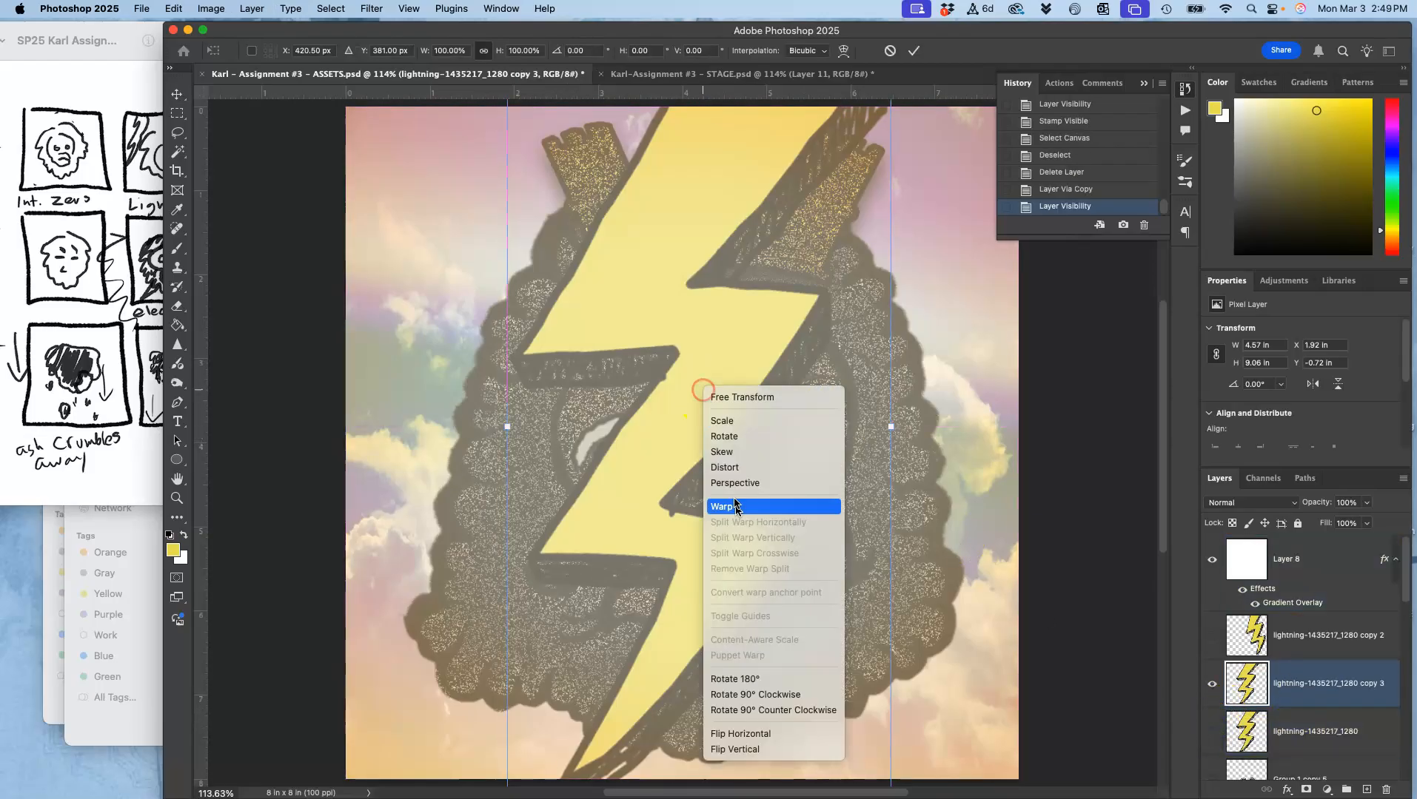
{"action": "left_click", "coordinate": [741, 734]}
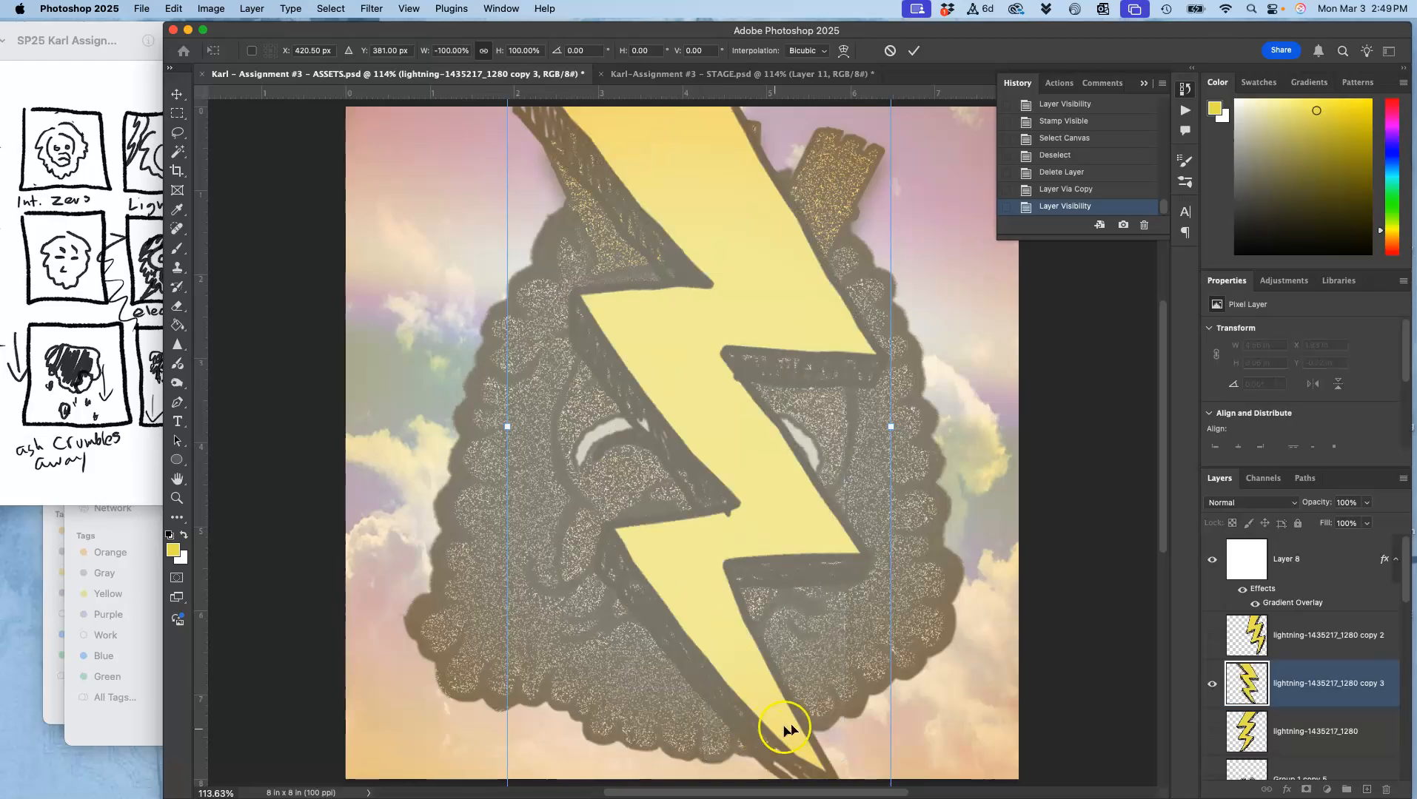
{"action": "left_click_drag", "start_coordinate": [909, 727], "coordinate": [870, 759]}
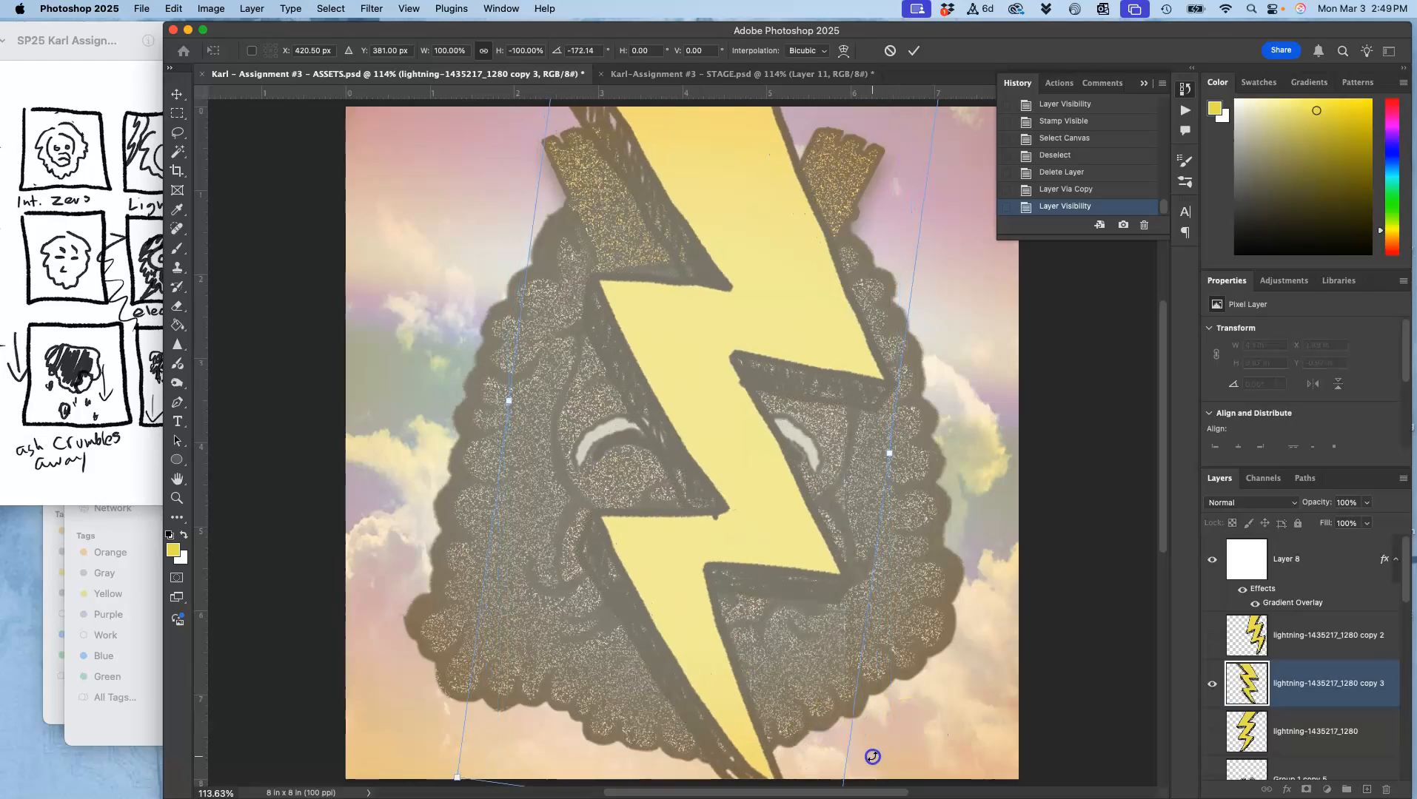
{"action": "key", "text": "Return"}
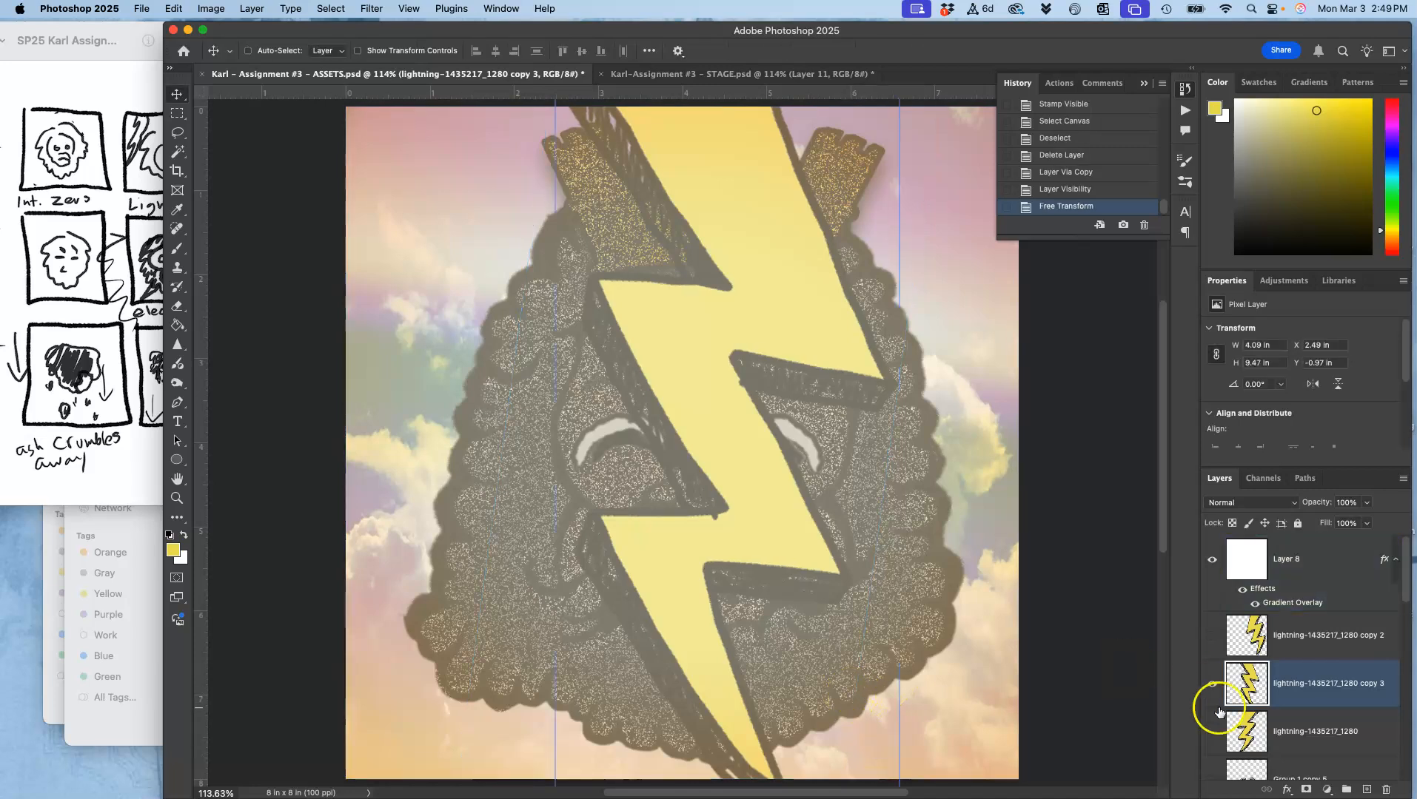
Set the opacity of the gradient overlay layer, Layer 8, to 40%, and glance at the STAGE file before returning to ASSETS.
{"action": "scroll", "coordinate": [1335, 694], "scroll_direction": "down", "scroll_amount": 2}
{"action": "scroll", "coordinate": [1335, 694], "scroll_direction": "up", "scroll_amount": 2}
{"action": "left_click", "coordinate": [1308, 559]}
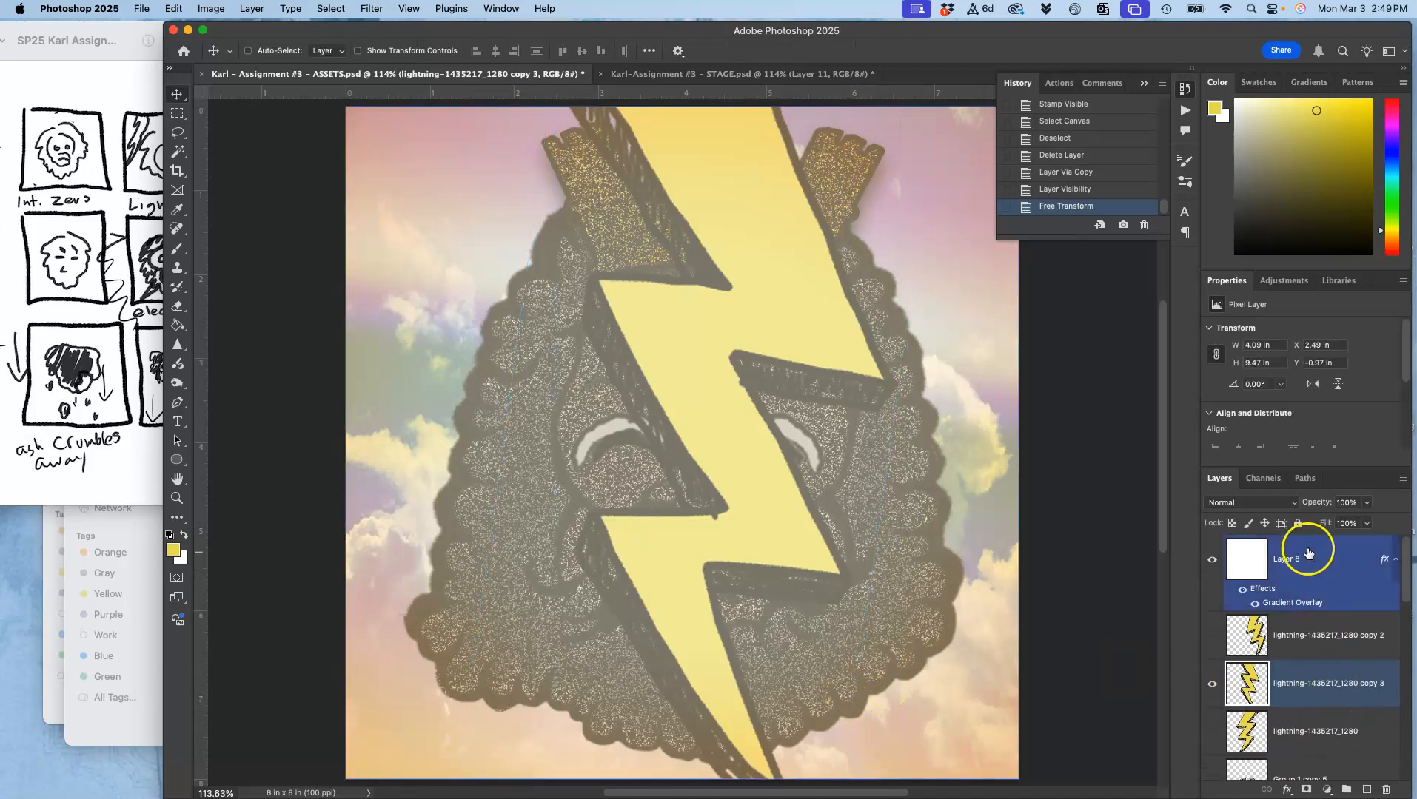
{"action": "key", "text": "5"}
{"action": "key", "text": "5"}
{"action": "left_click", "coordinate": [1369, 504]}
{"action": "mouse_move", "coordinate": [1366, 524]}
{"action": "left_mouse_down"}
{"action": "mouse_move", "coordinate": [1342, 524]}
{"action": "mouse_move", "coordinate": [1357, 524]}
{"action": "left_mouse_up"}
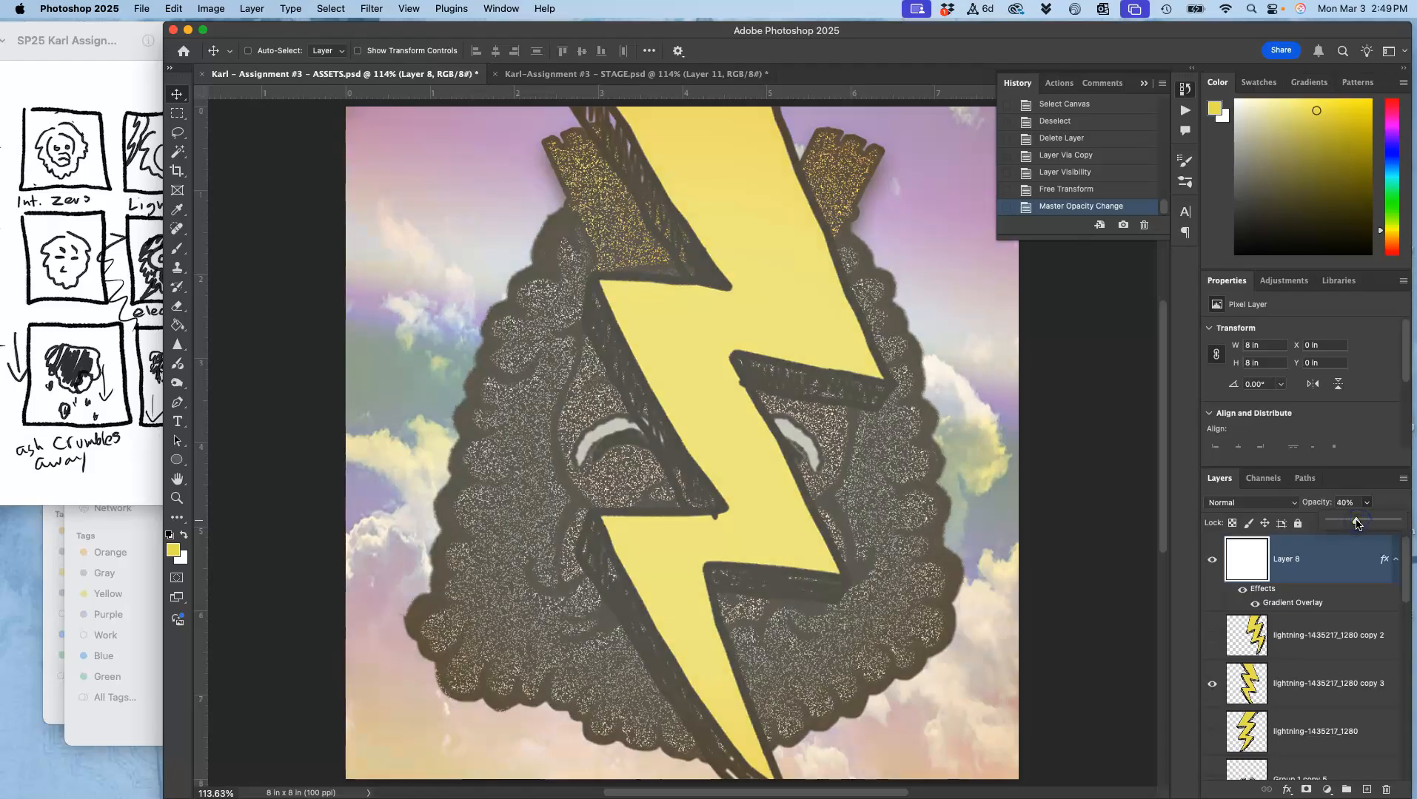
{"action": "left_click", "coordinate": [621, 74]}
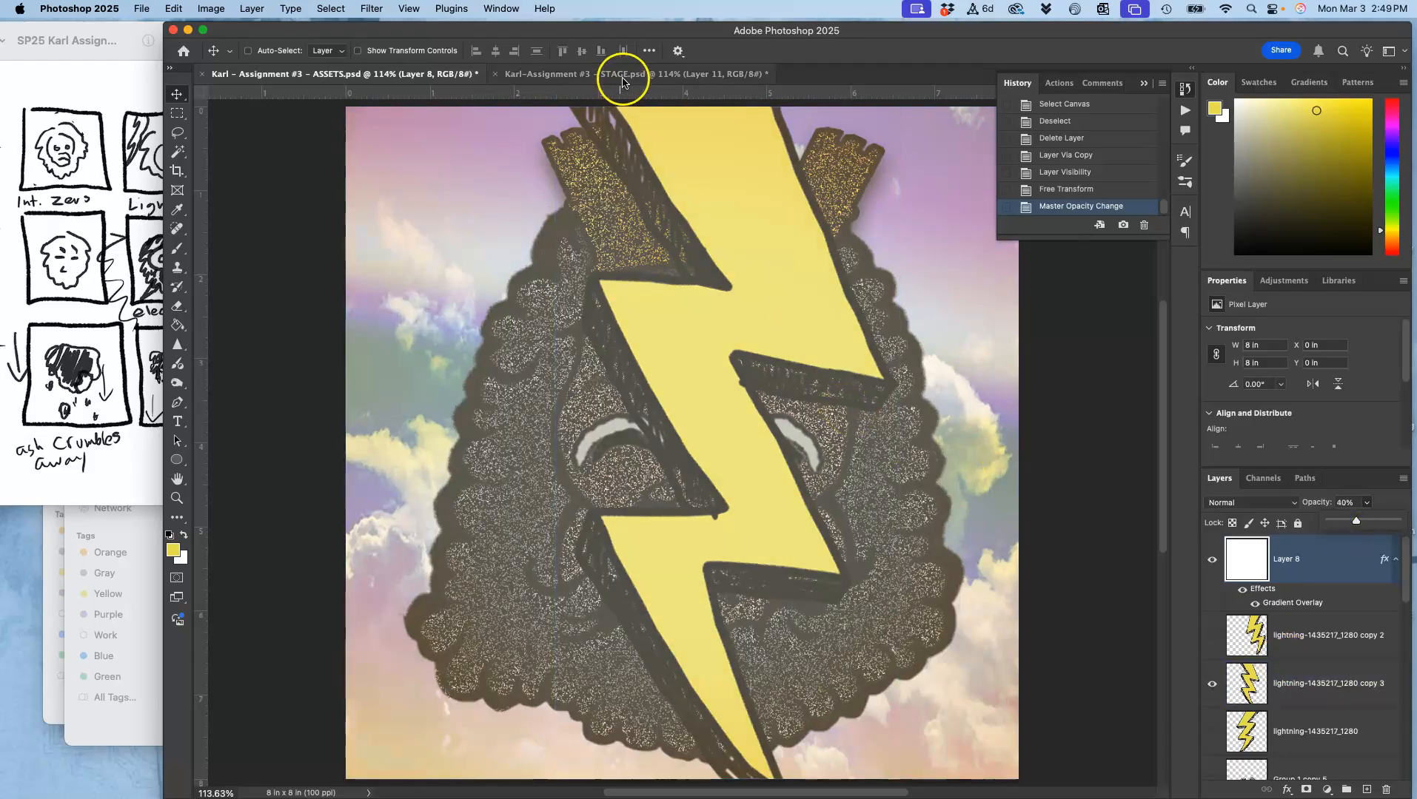
{"action": "left_click", "coordinate": [441, 75]}
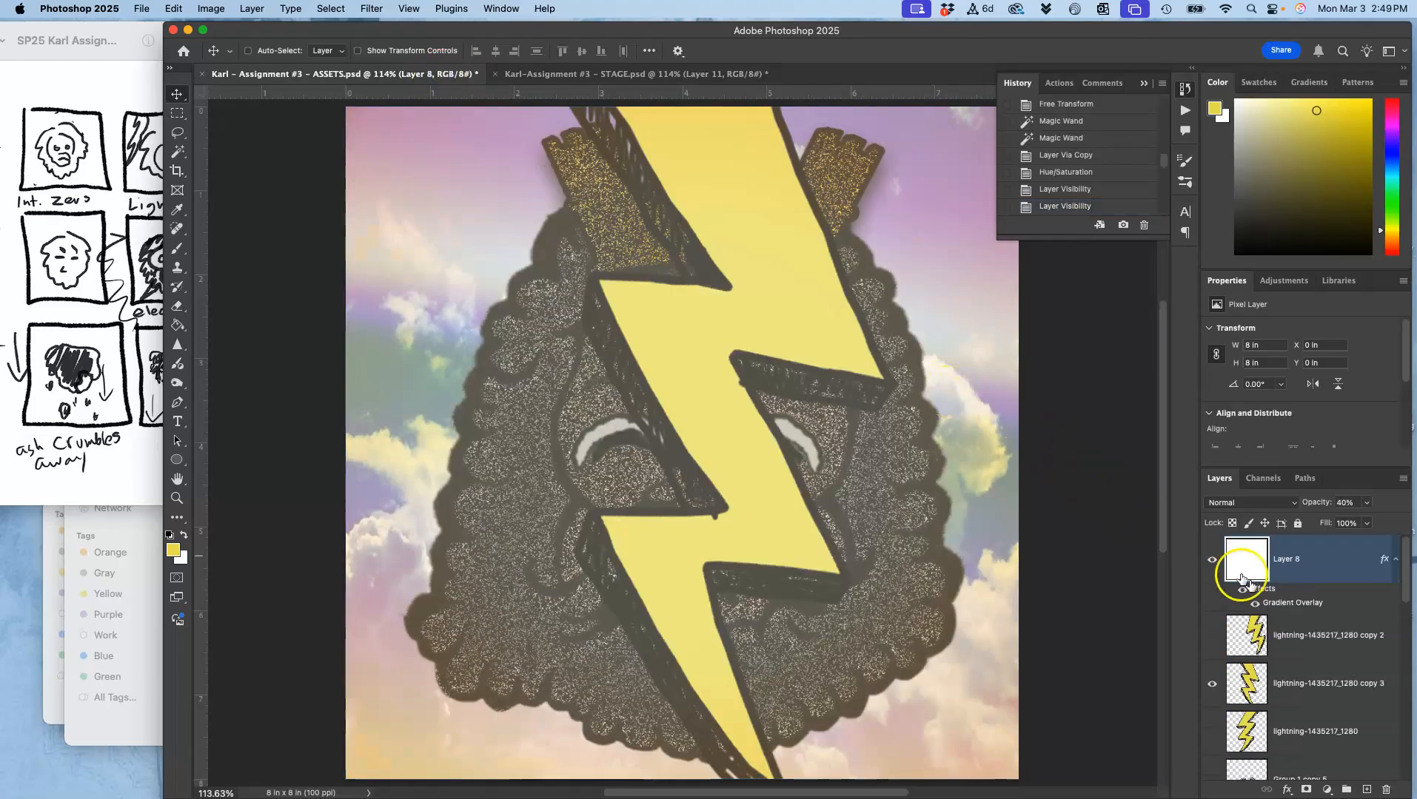
Move the skull face layer, Layer 1, up the stack to directly beneath Group 1 copy 4, behind the closed eyes.
{"action": "scroll", "coordinate": [1271, 638], "scroll_direction": "down", "scroll_amount": 5}
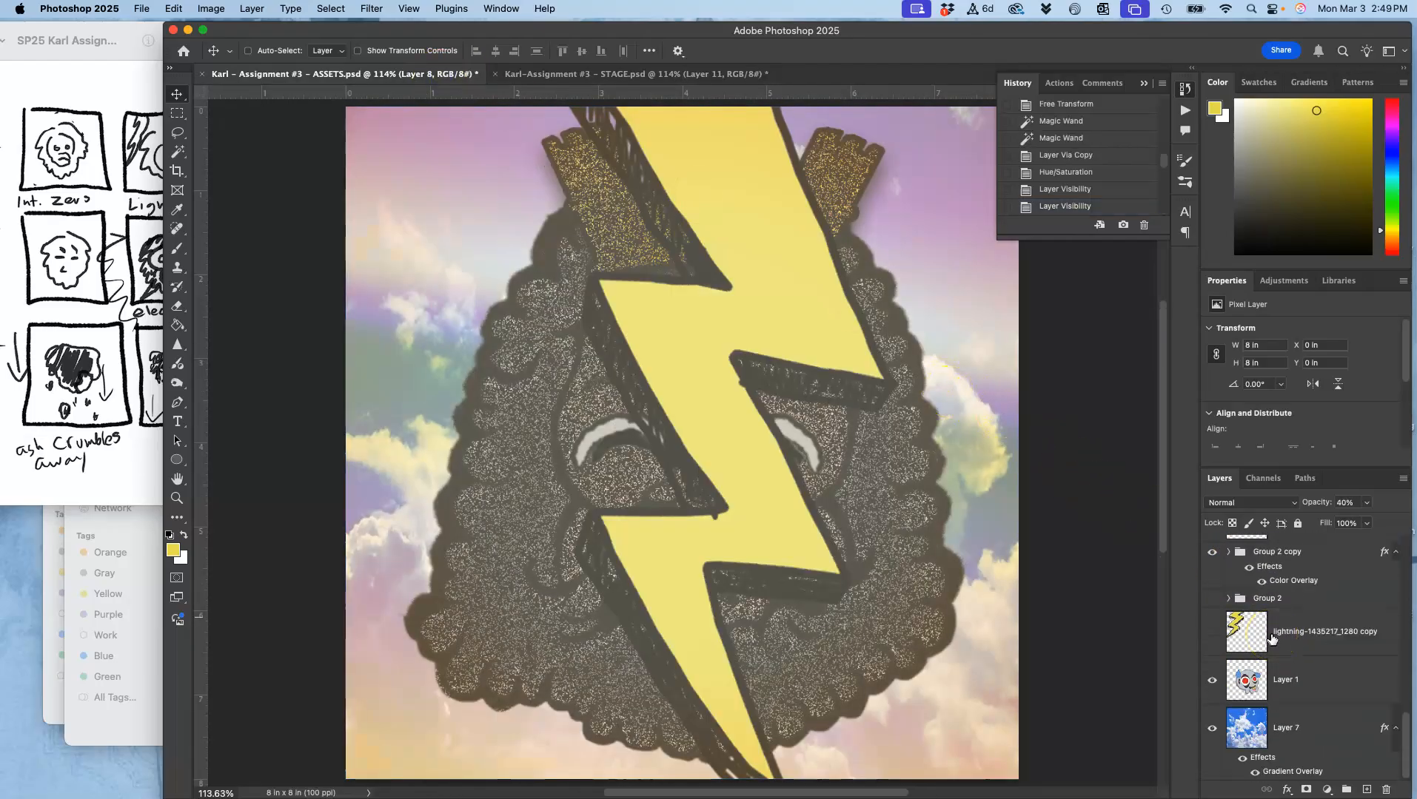
{"action": "left_click", "coordinate": [1283, 681]}
{"action": "key", "text": "super+bracketright"}
{"action": "key", "text": "super+bracketright"}
{"action": "key", "text": "super+bracketright"}
{"action": "key", "text": "super+bracketright"}
{"action": "key", "text": "super+bracketright"}
{"action": "key", "text": "super+bracketright"}
{"action": "key", "text": "super+bracketright"}
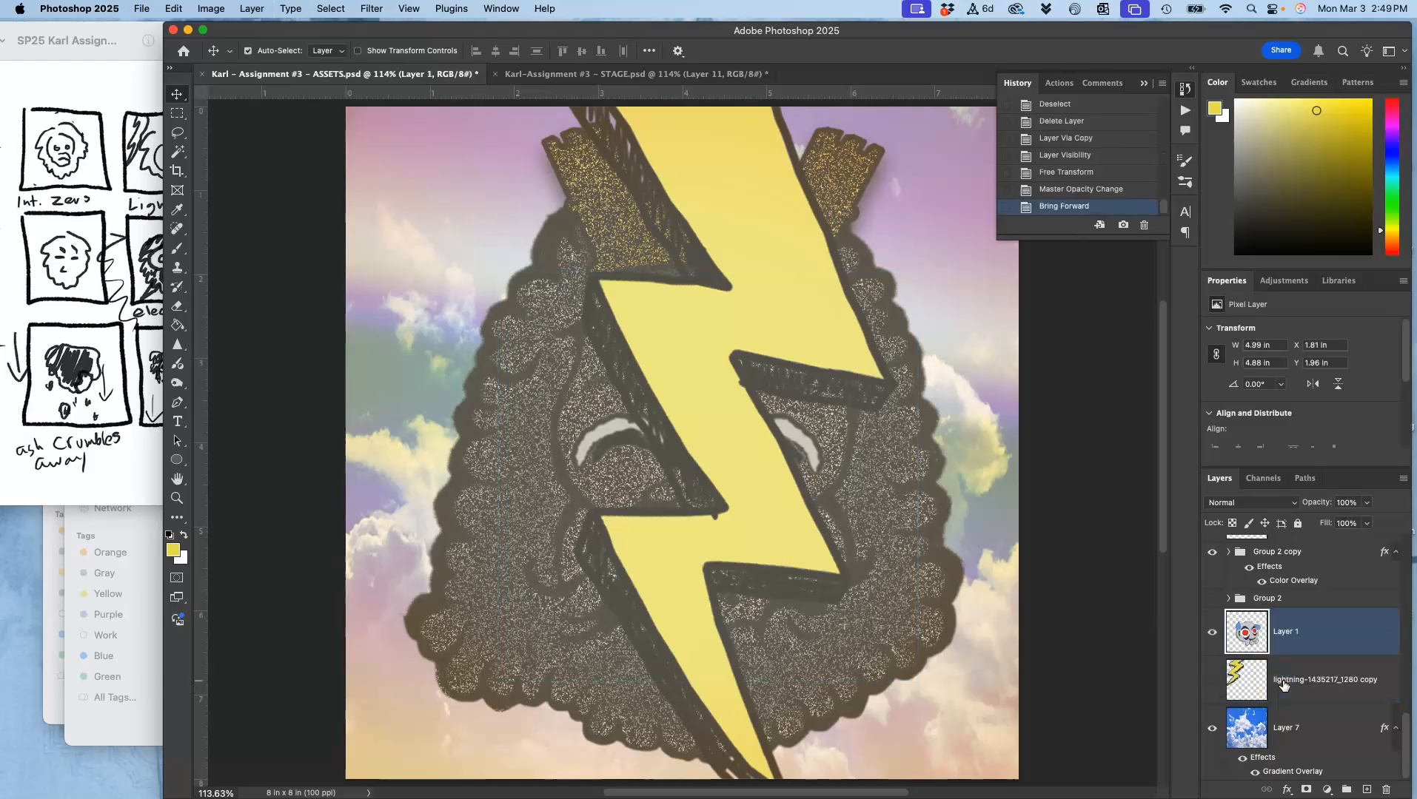
{"action": "key", "text": "super+bracketright"}
{"action": "key", "text": "super+bracketright"}
{"action": "key", "text": "super+bracketright"}
{"action": "key", "text": "super+bracketright"}
{"action": "key", "text": "super+bracketright"}
{"action": "key", "text": "super+bracketright"}
{"action": "key", "text": "super+bracketright"}
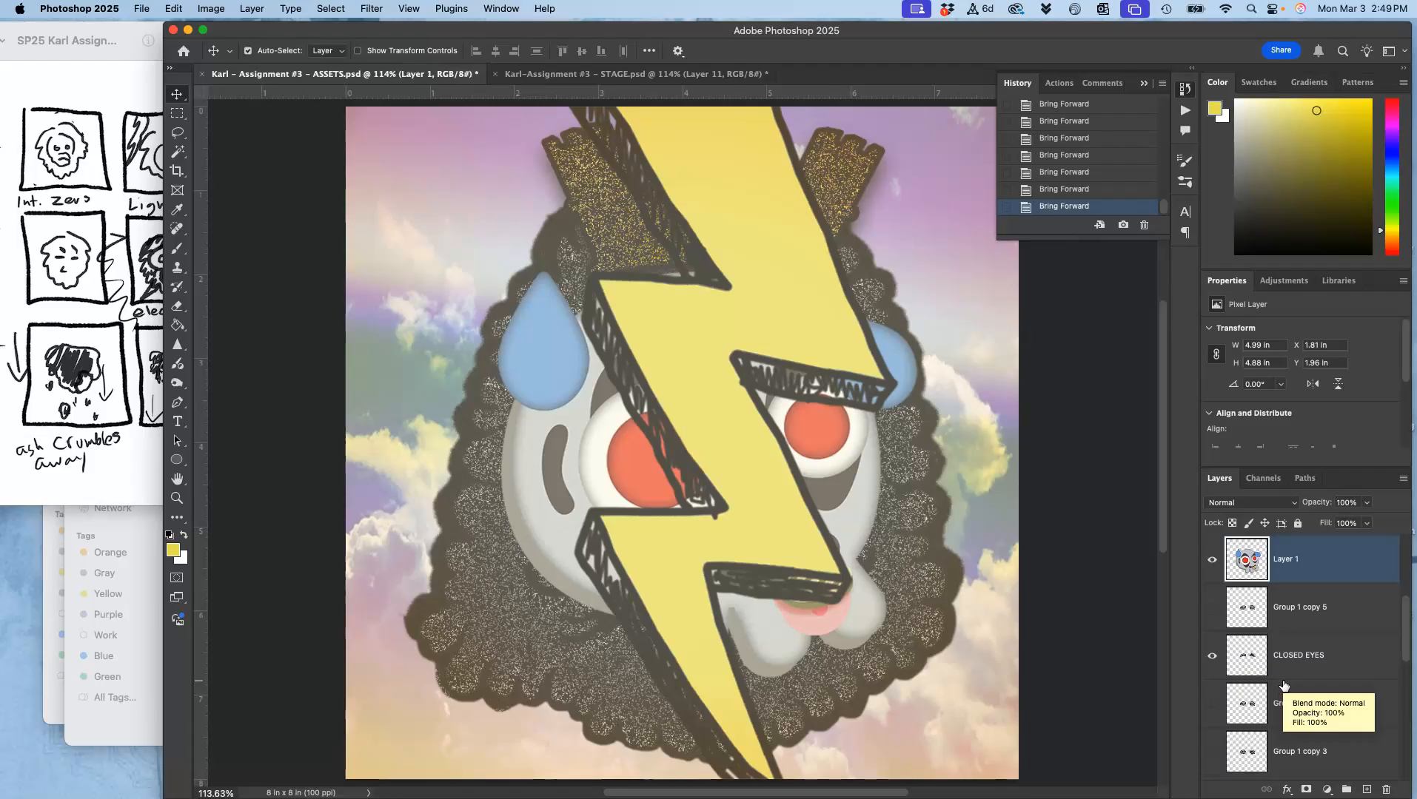
{"action": "key", "text": "super+bracketleft"}
{"action": "key", "text": "super+bracketleft"}
{"action": "key", "text": "super+bracketleft"}
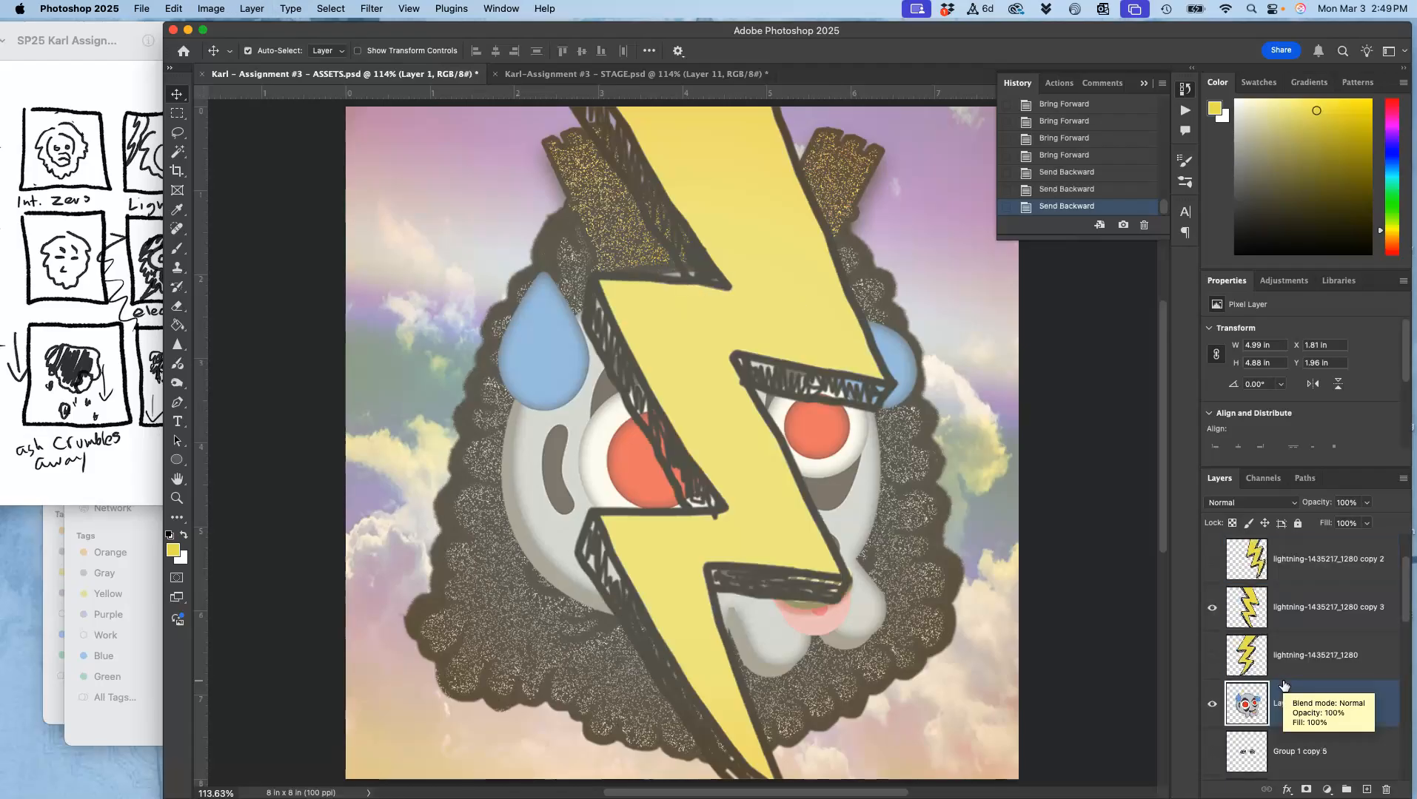
{"action": "key", "text": "super+bracketleft"}
{"action": "key", "text": "super+bracketleft"}
{"action": "key", "text": "super+bracketleft"}
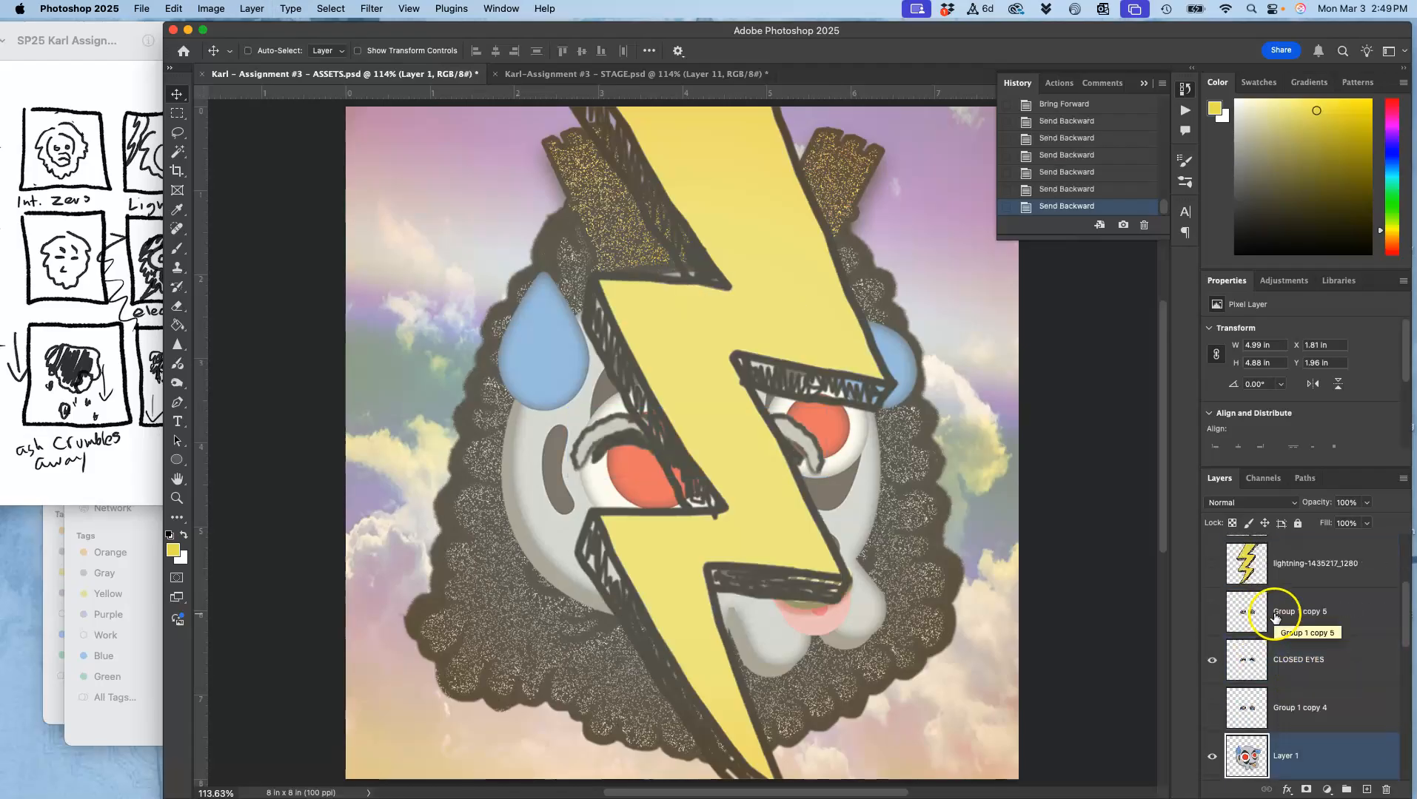
Label the flipped lightning layer, lightning-1435217_1280 copy 3, with red and hide it.
{"action": "scroll", "coordinate": [1275, 619], "scroll_direction": "up", "scroll_amount": 3}
{"action": "right_click", "coordinate": [1215, 666]}
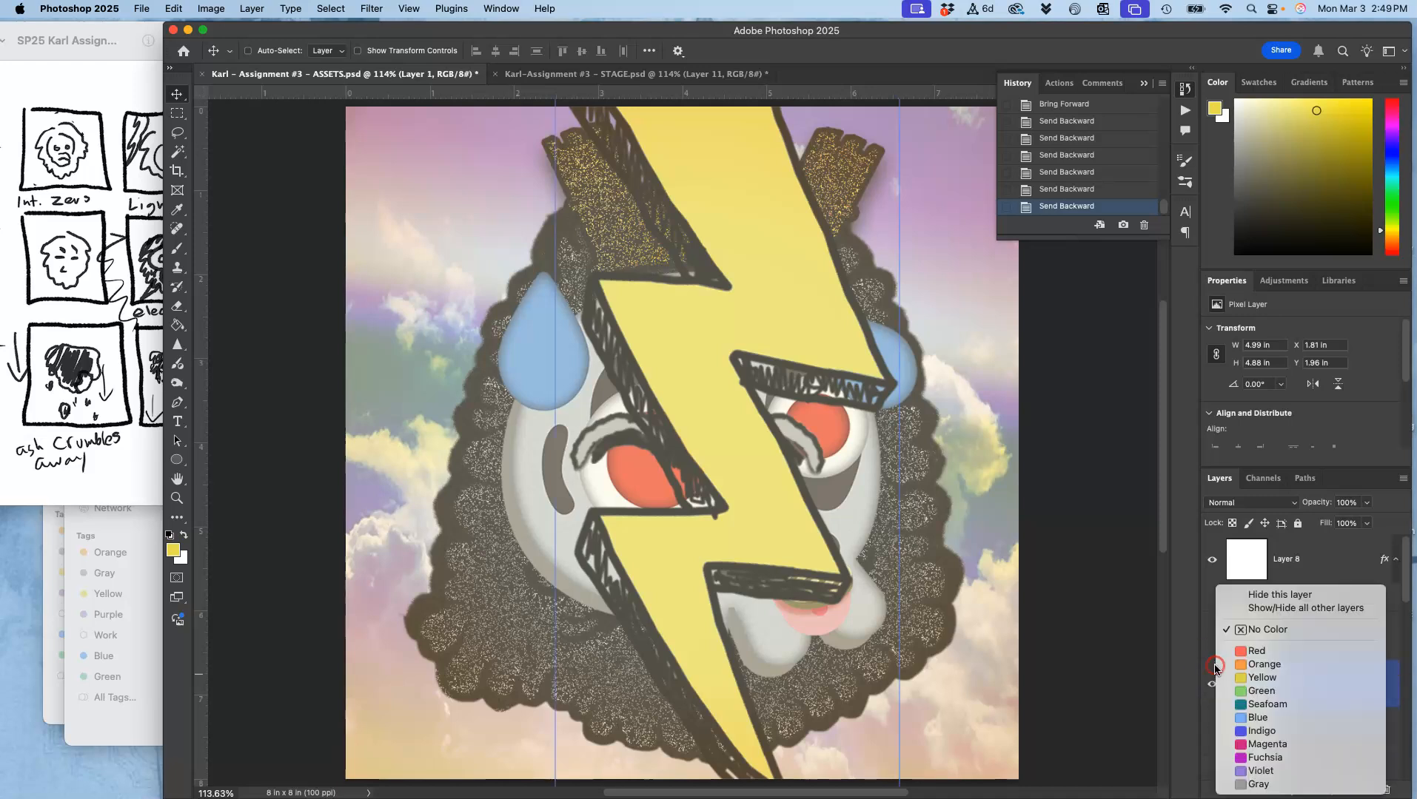
{"action": "left_click", "coordinate": [1223, 650]}
{"action": "left_click", "coordinate": [1212, 683]}
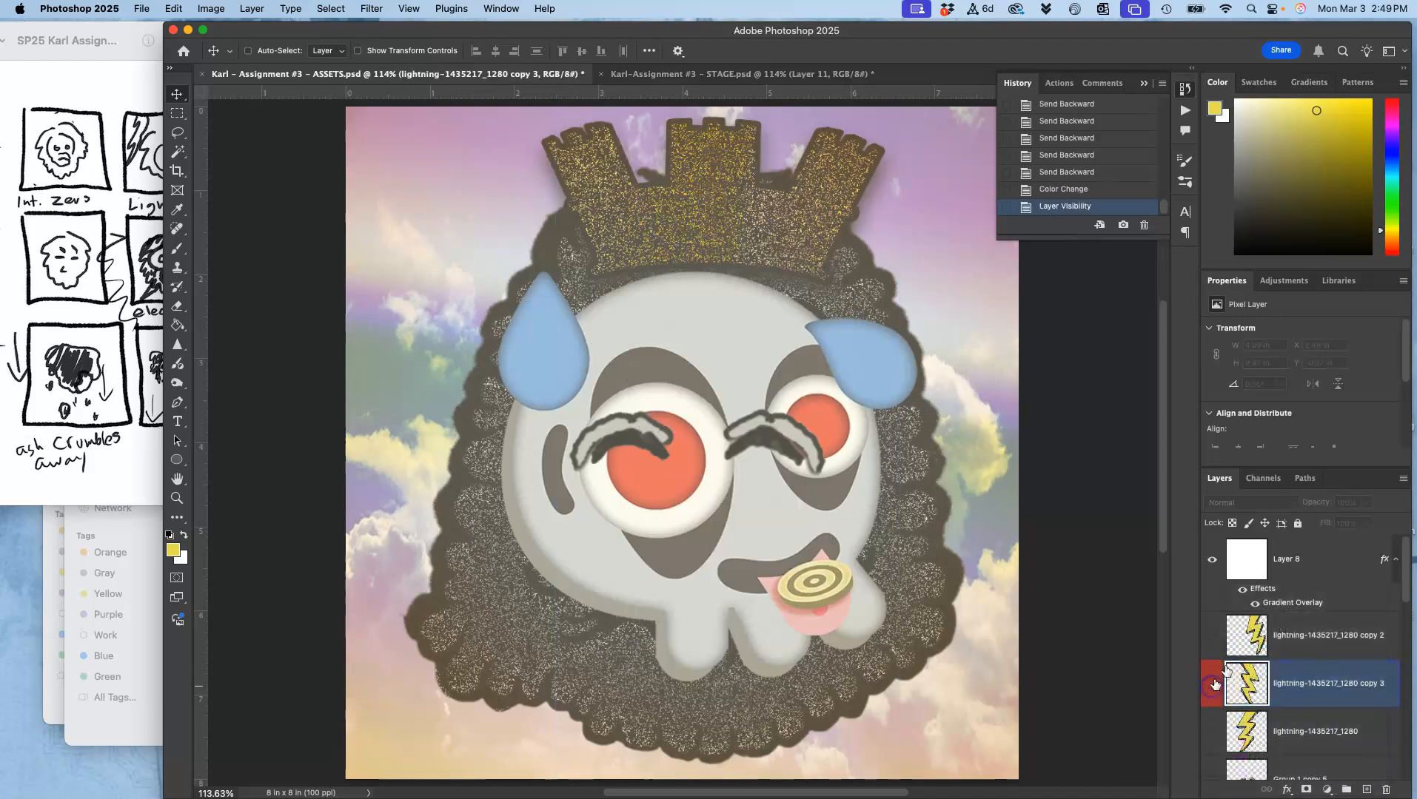
Duplicate the skull Layer 1, label the original green and hide it, and select the copy.
{"action": "scroll", "coordinate": [1279, 669], "scroll_direction": "down", "scroll_amount": 4}
{"action": "scroll", "coordinate": [1279, 670], "scroll_direction": "down", "scroll_amount": 3}
{"action": "left_click", "coordinate": [1278, 669]}
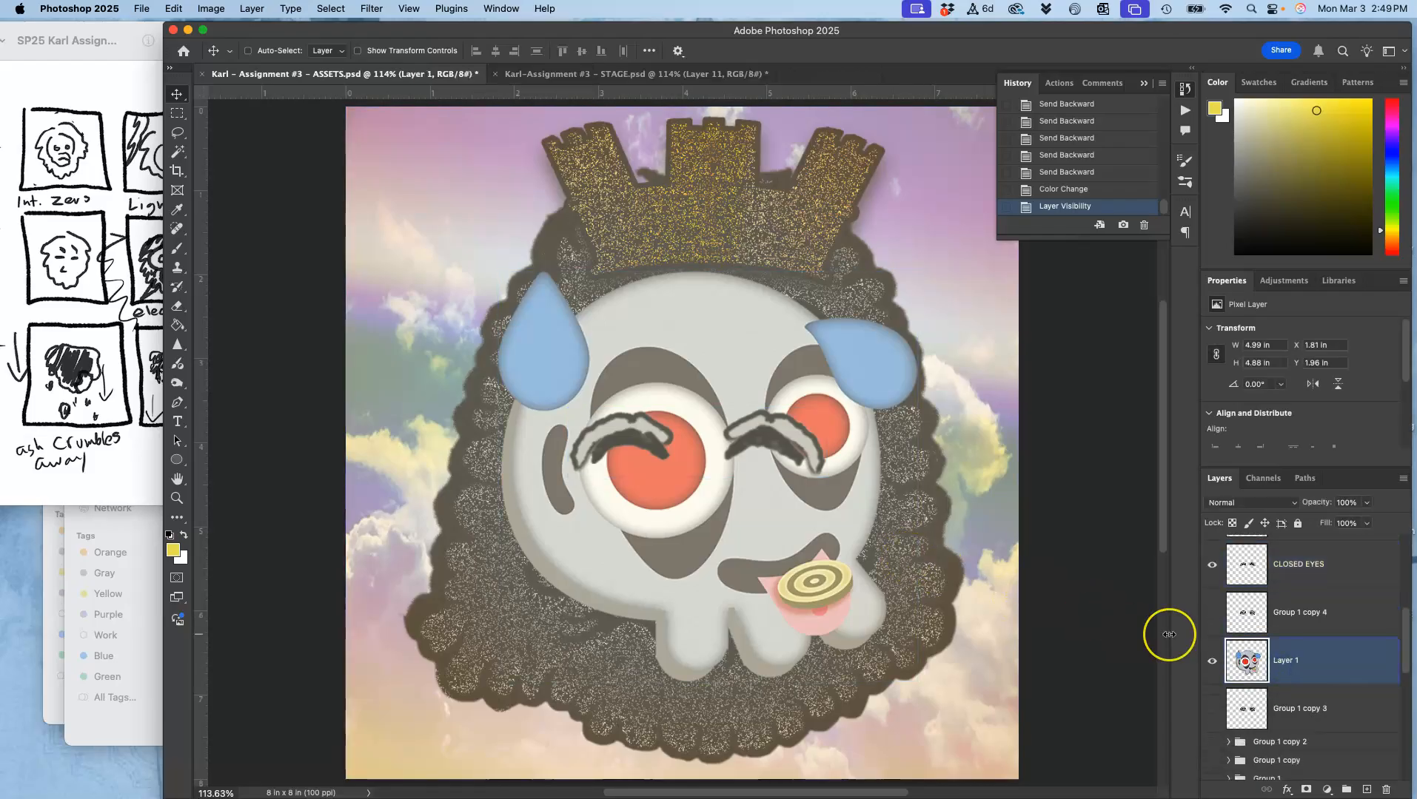
{"action": "key", "text": "cmd+j"}
{"action": "right_click", "coordinate": [1212, 700]}
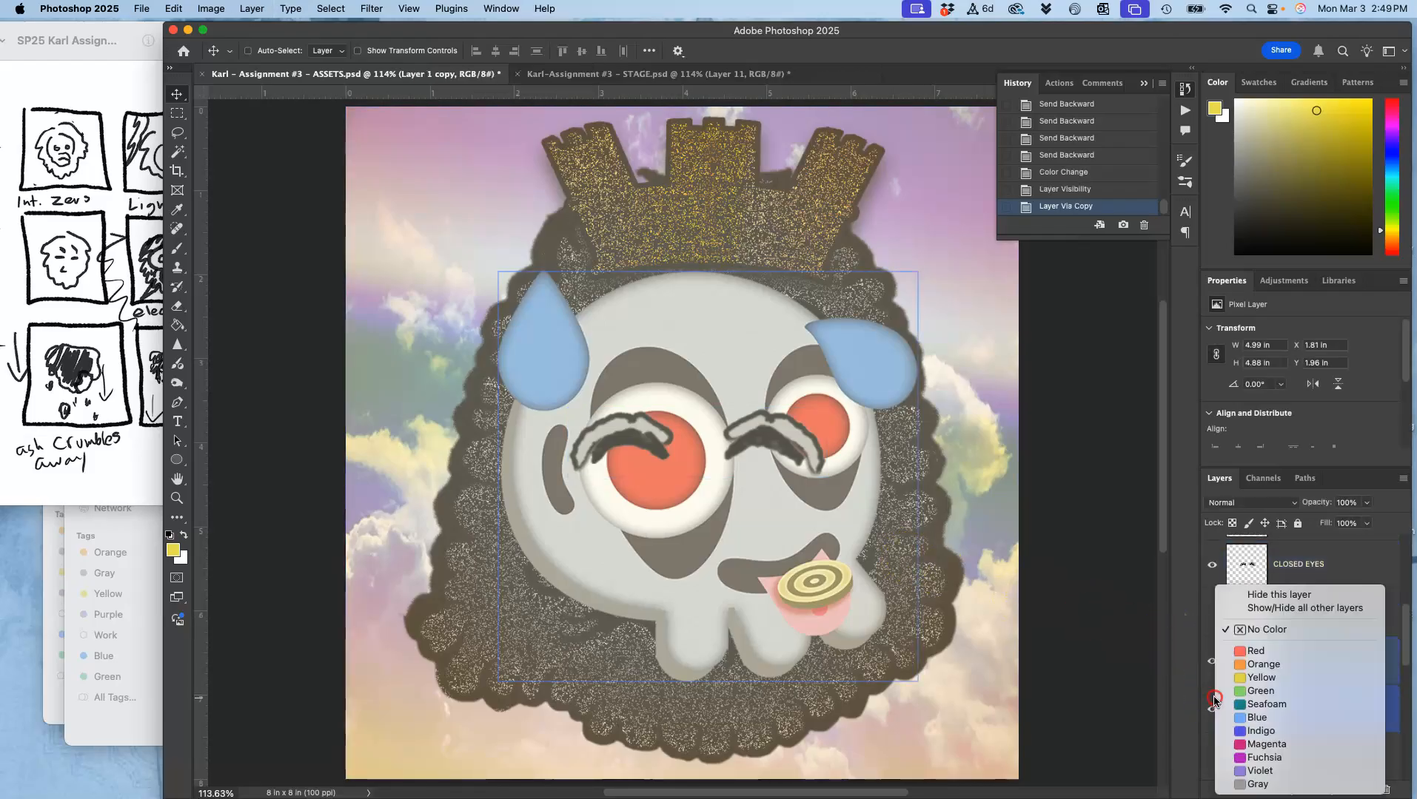
{"action": "left_click", "coordinate": [1236, 692]}
{"action": "left_click", "coordinate": [1212, 709]}
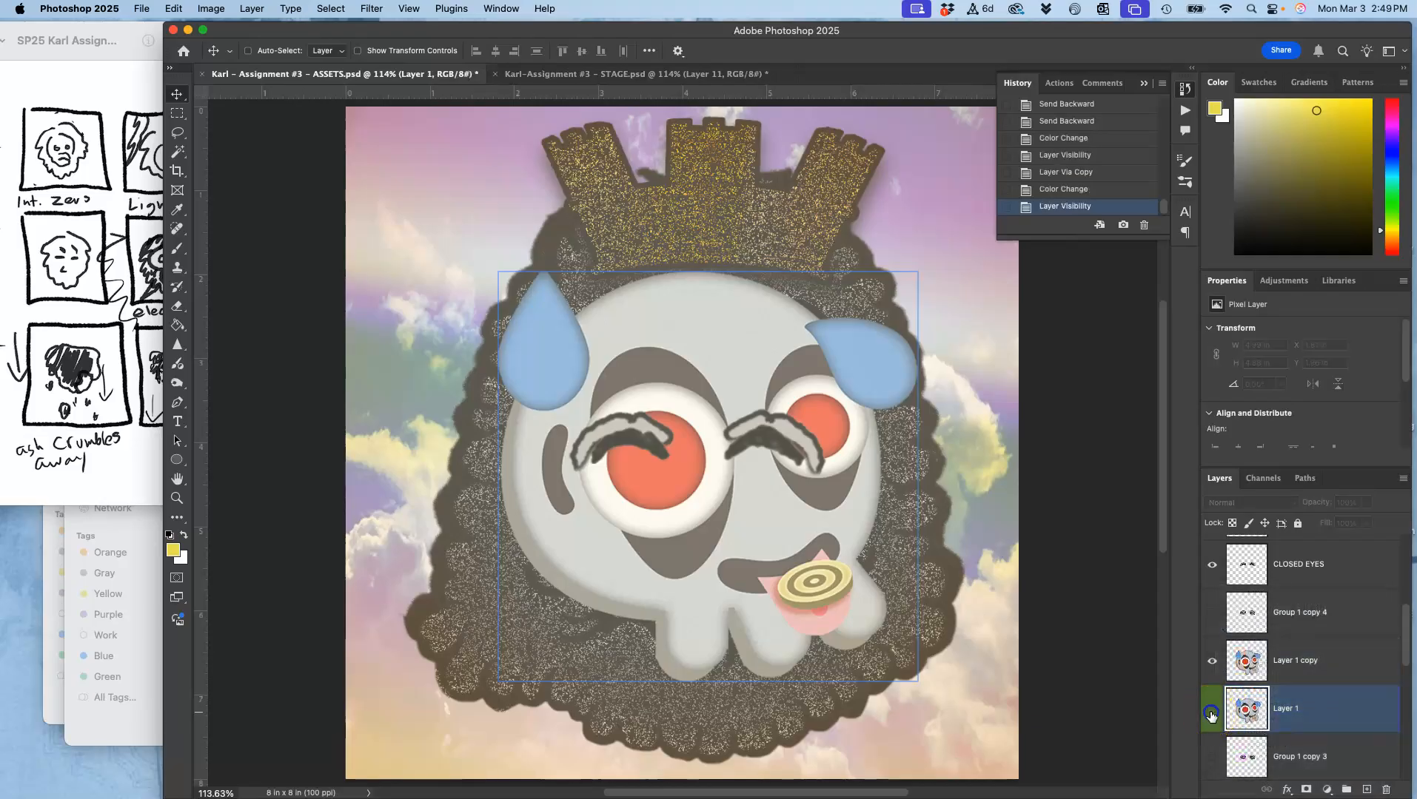
{"action": "left_click", "coordinate": [1288, 670]}
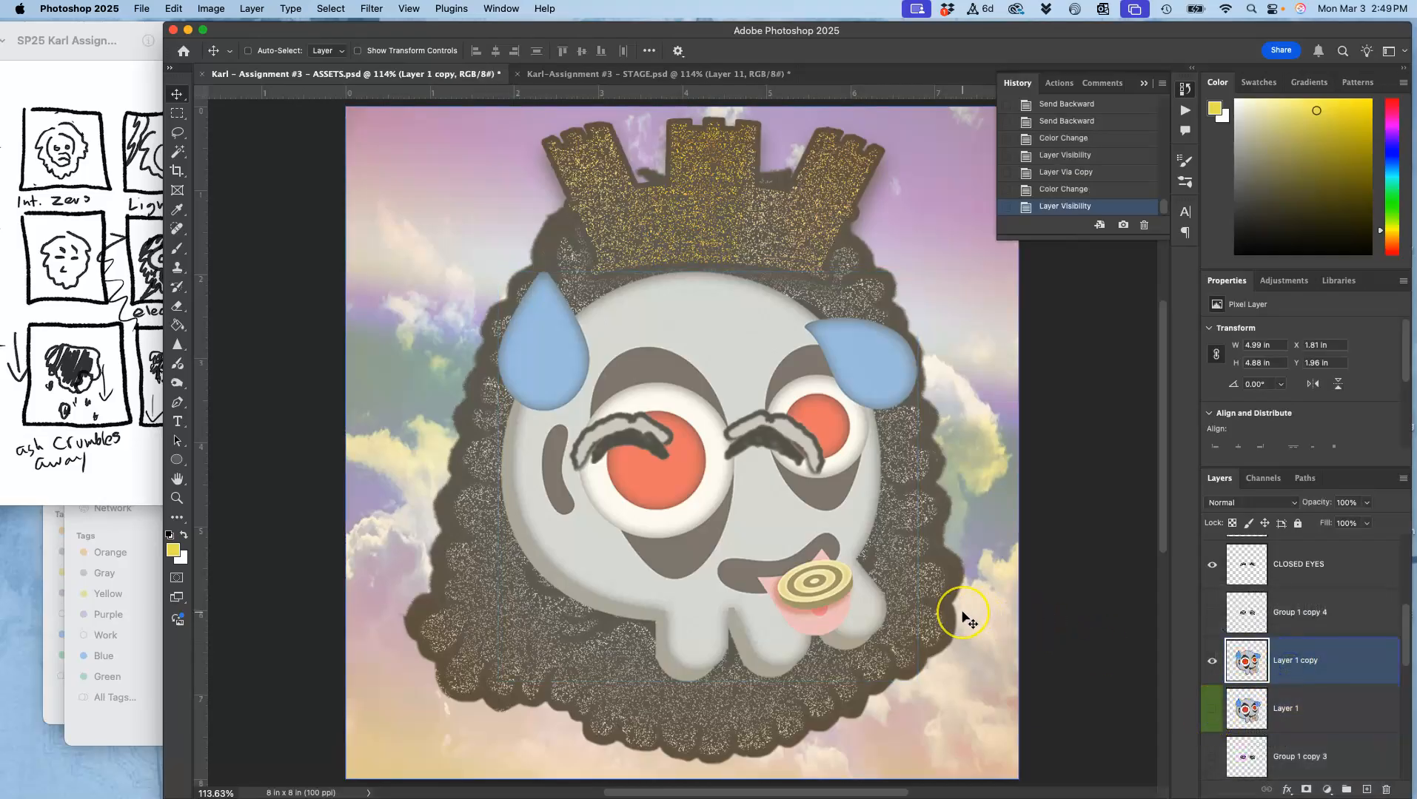
Rotate the skull copy about 12 degrees clockwise, scale it to about 103% width and 111% height, and position it over the beard.
{"action": "key", "text": "cmd+t"}
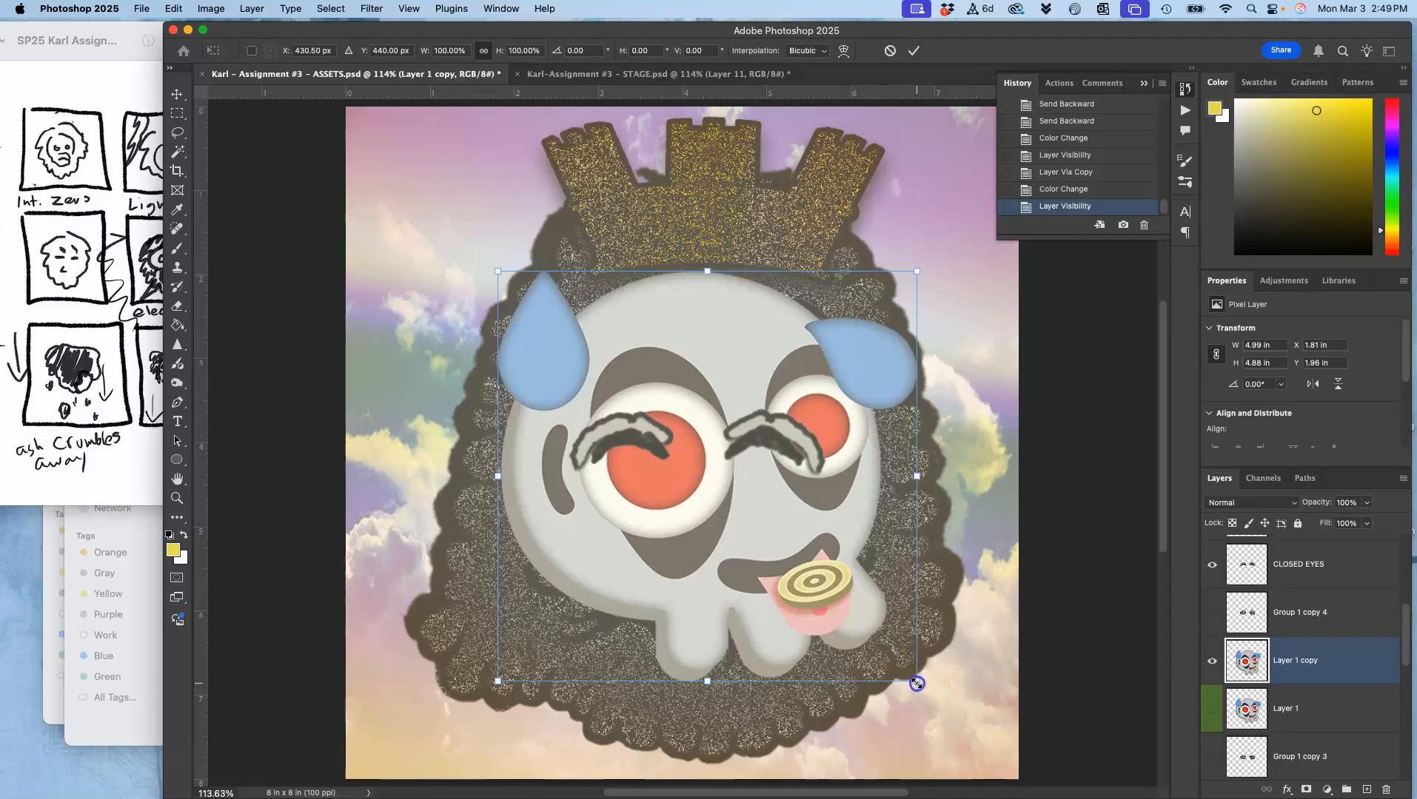
{"action": "left_click_drag", "start_coordinate": [917, 684], "coordinate": [902, 753]}
{"action": "left_click_drag", "start_coordinate": [849, 631], "coordinate": [823, 636]}
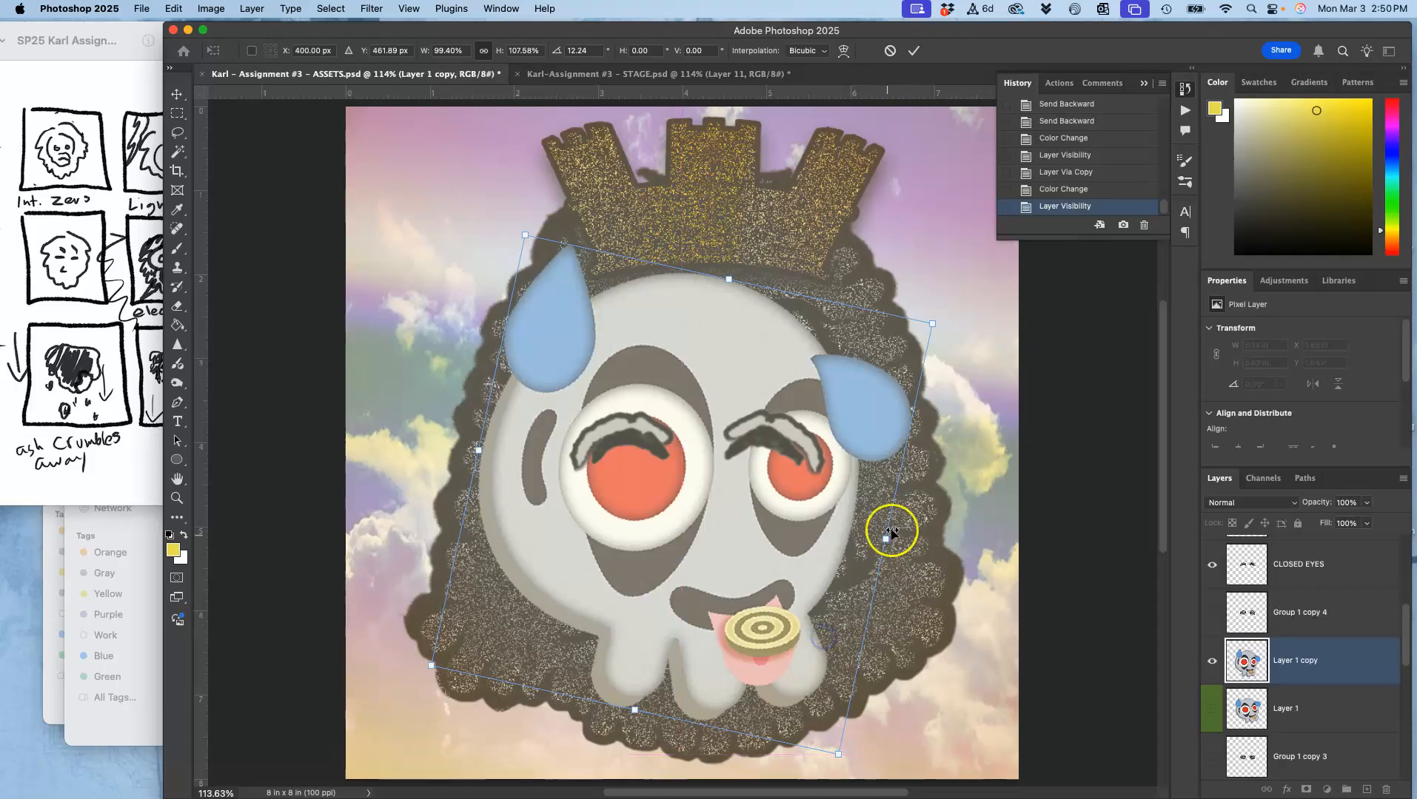
{"action": "left_click_drag", "start_coordinate": [887, 539], "coordinate": [898, 540]}
Start a custom warp on the skull copy, shifting its eye sockets toward the closed eyes and reshaping the left cheek and teeth.
{"action": "right_click", "coordinate": [839, 486]}
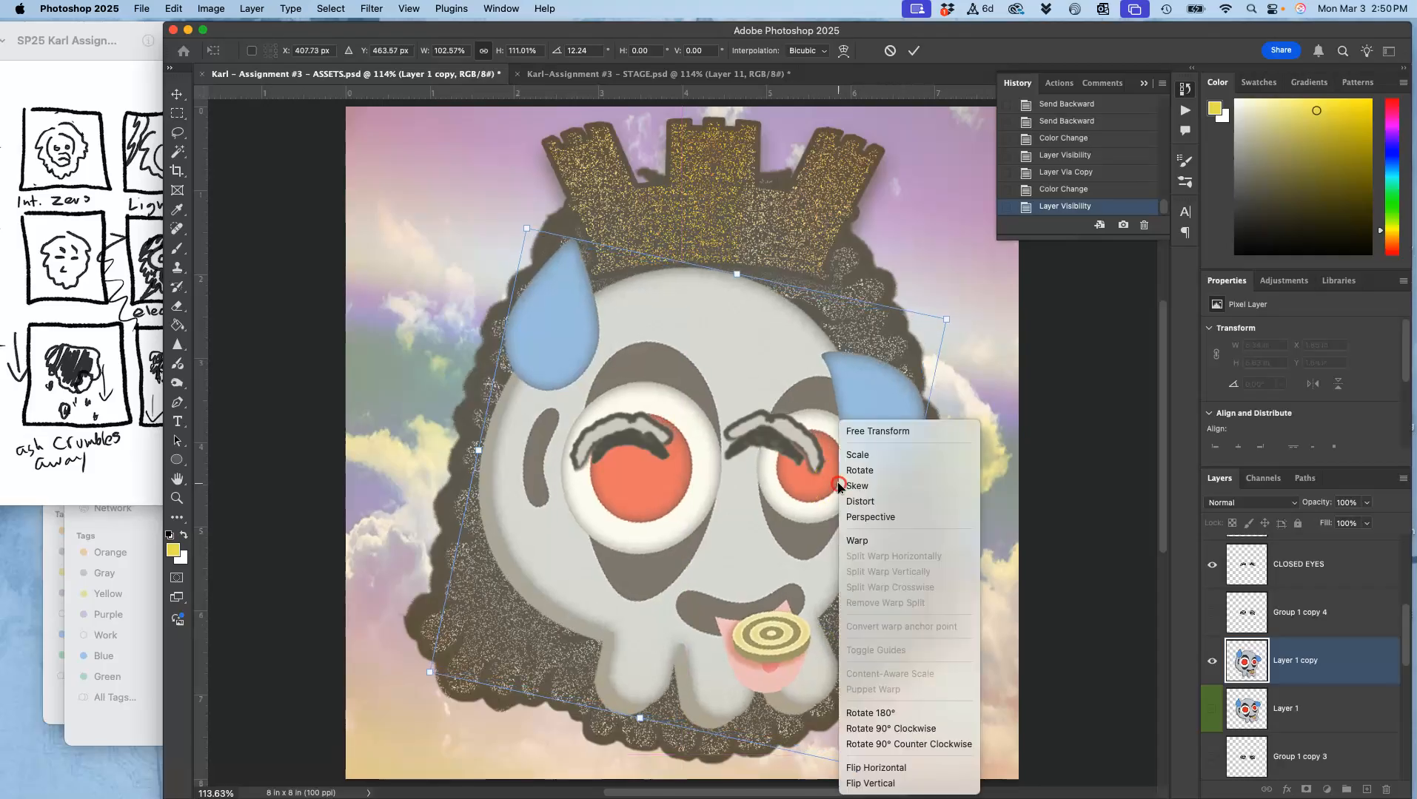
{"action": "left_click", "coordinate": [856, 540]}
{"action": "left_click_drag", "start_coordinate": [796, 464], "coordinate": [772, 473]}
{"action": "left_click_drag", "start_coordinate": [844, 416], "coordinate": [892, 300]}
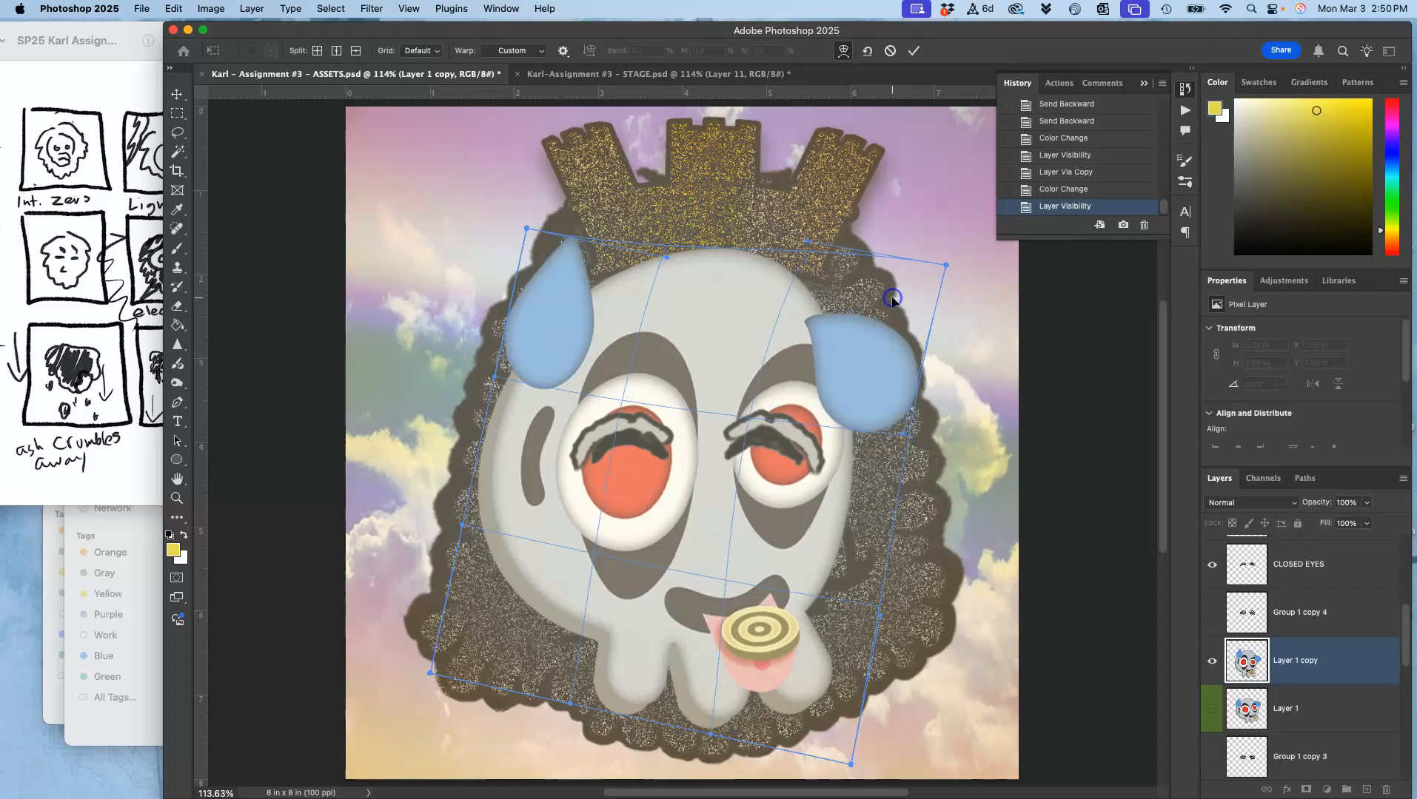
{"action": "left_click_drag", "start_coordinate": [574, 370], "coordinate": [562, 374]}
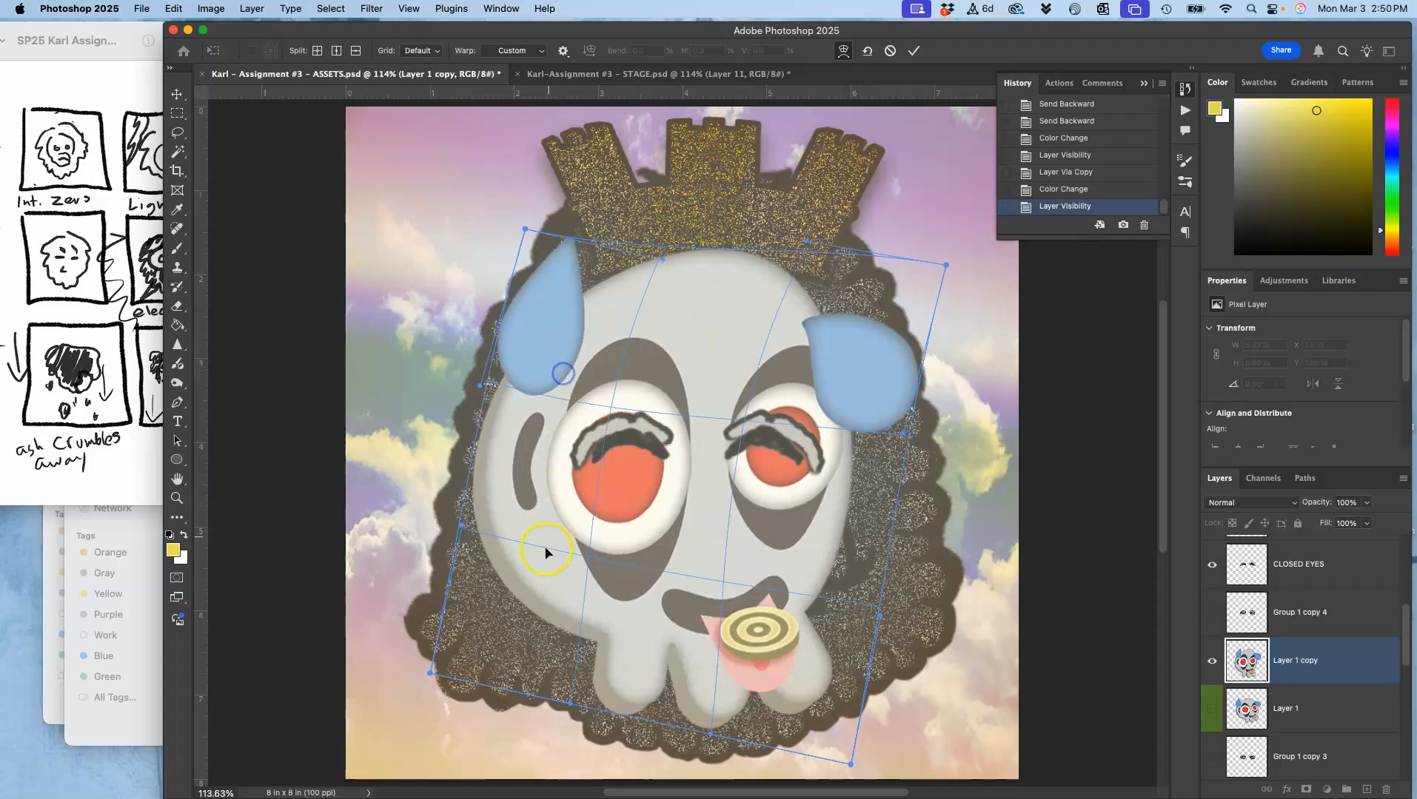
{"action": "left_click_drag", "start_coordinate": [516, 585], "coordinate": [538, 557]}
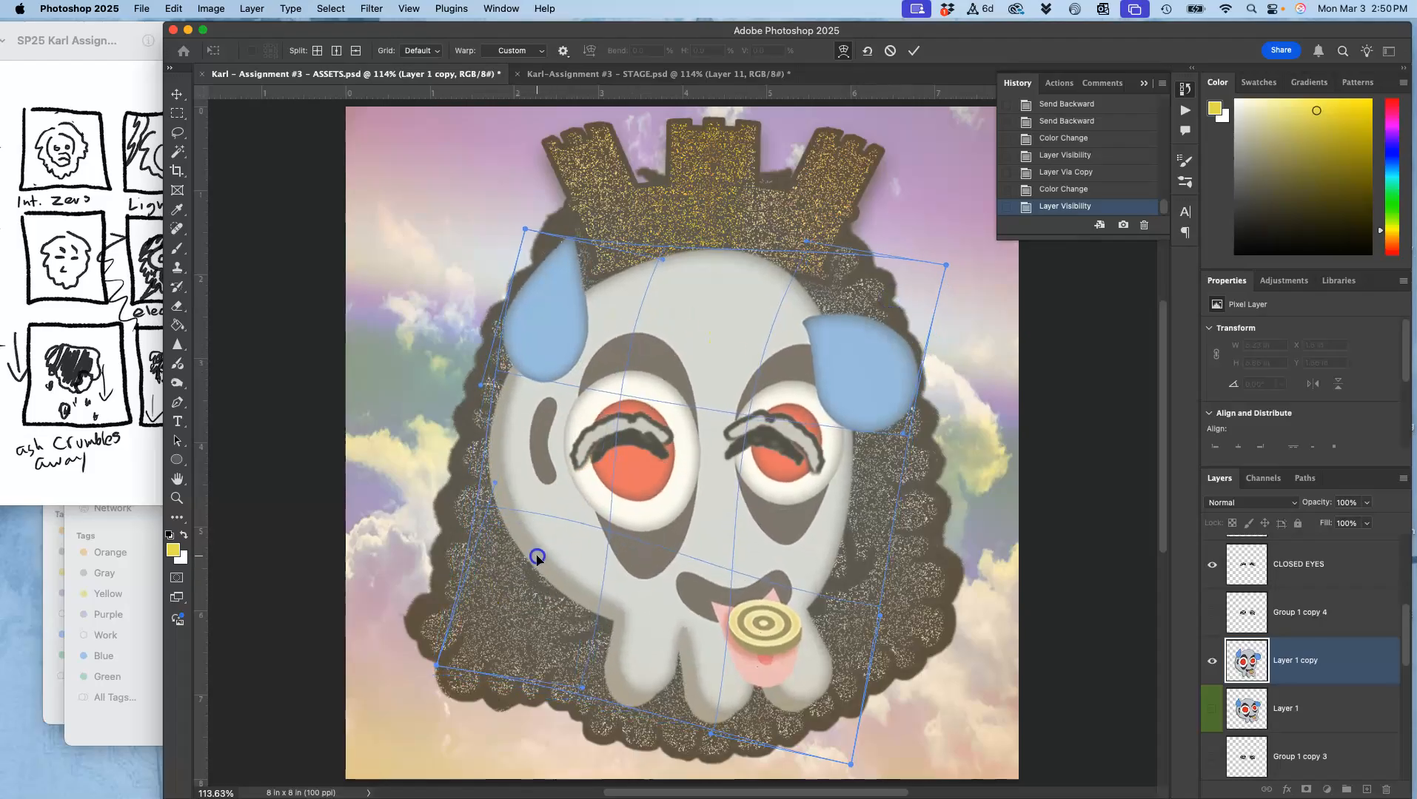
{"action": "left_click_drag", "start_coordinate": [633, 644], "coordinate": [610, 676]}
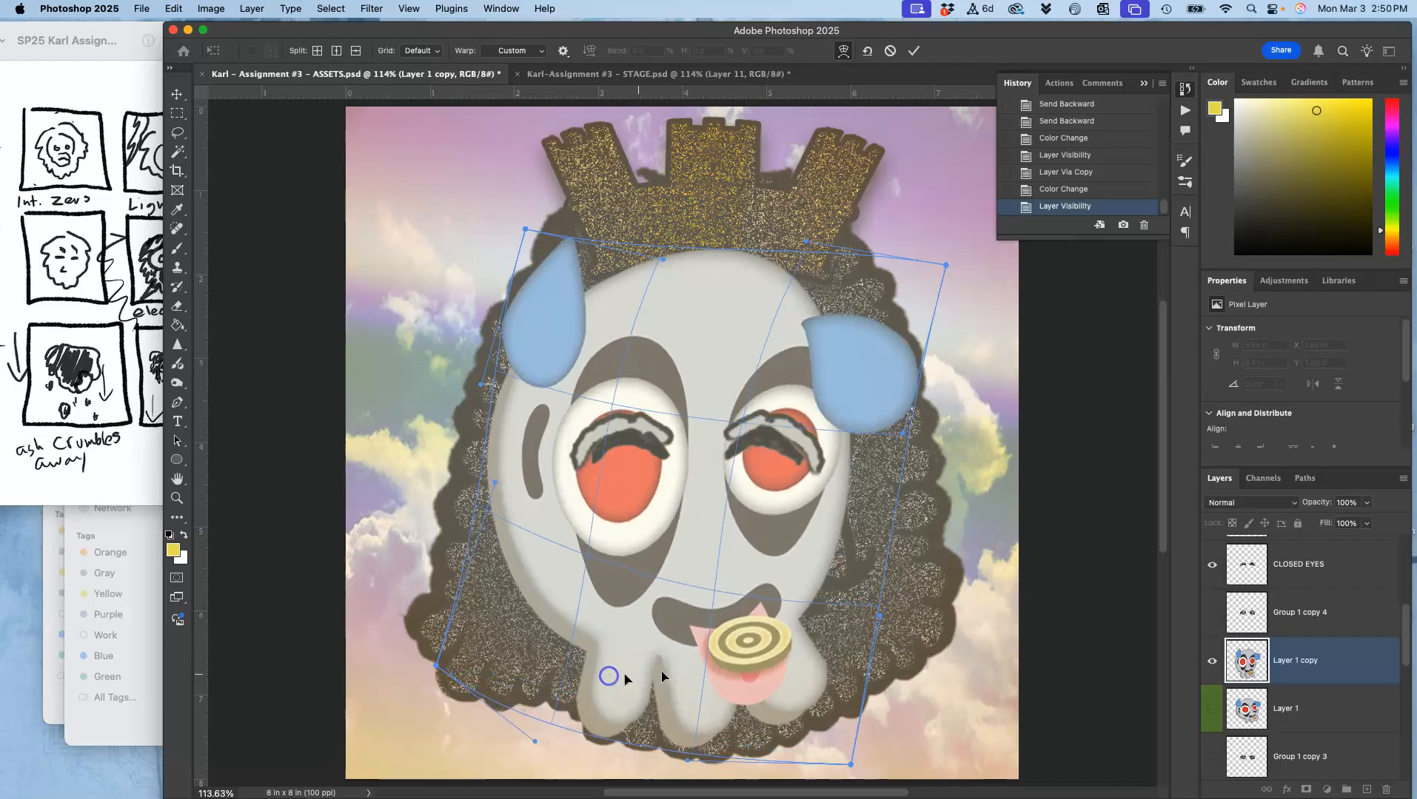
Warp the skull's right tooth outward, lower its forehead below the crown, and push the cheeks up so the eyes meet the closed lids.
{"action": "left_click_drag", "start_coordinate": [817, 673], "coordinate": [850, 689]}
{"action": "left_click_drag", "start_coordinate": [782, 319], "coordinate": [777, 334]}
{"action": "left_click_drag", "start_coordinate": [532, 309], "coordinate": [536, 348]}
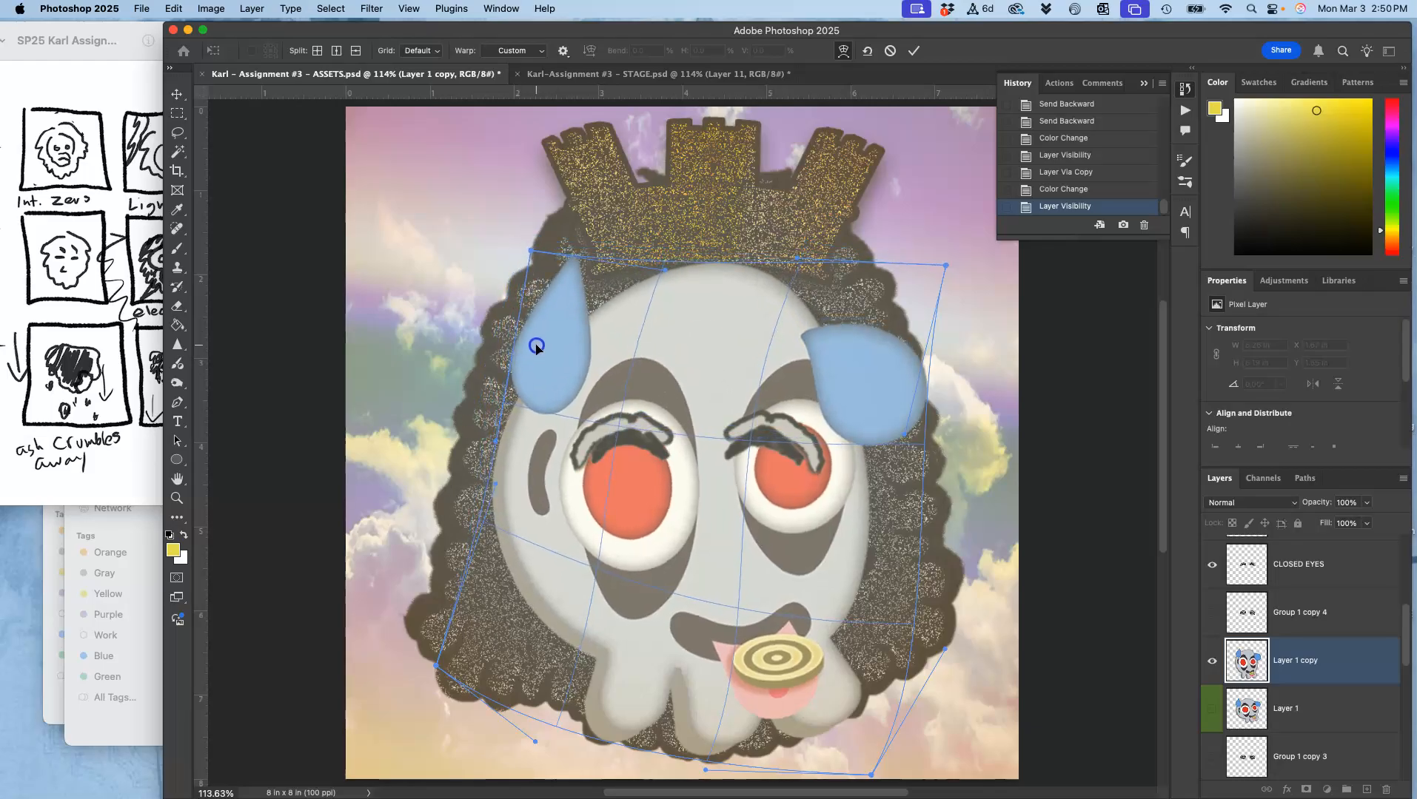
{"action": "left_click_drag", "start_coordinate": [838, 444], "coordinate": [821, 457]}
{"action": "left_click_drag", "start_coordinate": [692, 316], "coordinate": [687, 347]}
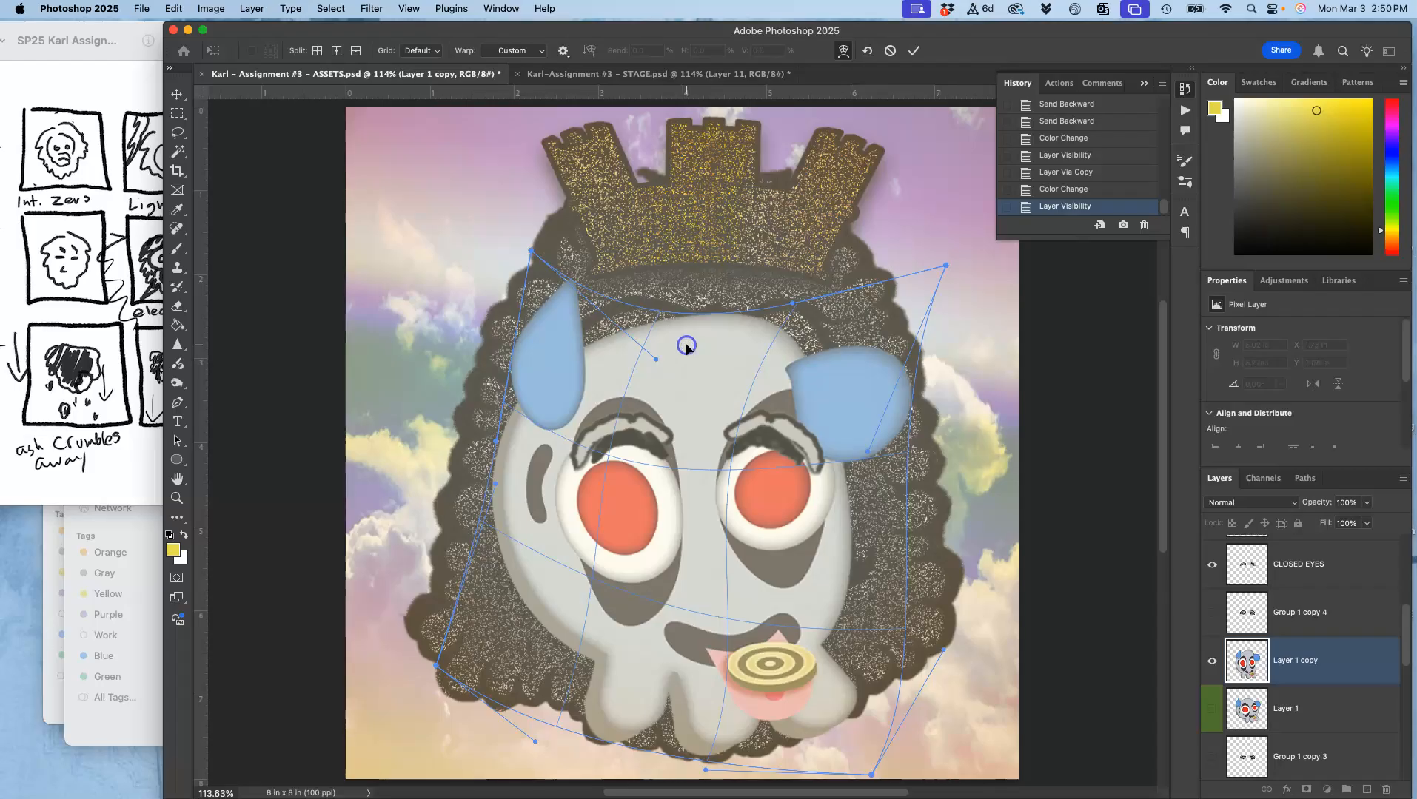
{"action": "left_click_drag", "start_coordinate": [648, 587], "coordinate": [652, 533]}
{"action": "left_click_drag", "start_coordinate": [562, 338], "coordinate": [566, 355]}
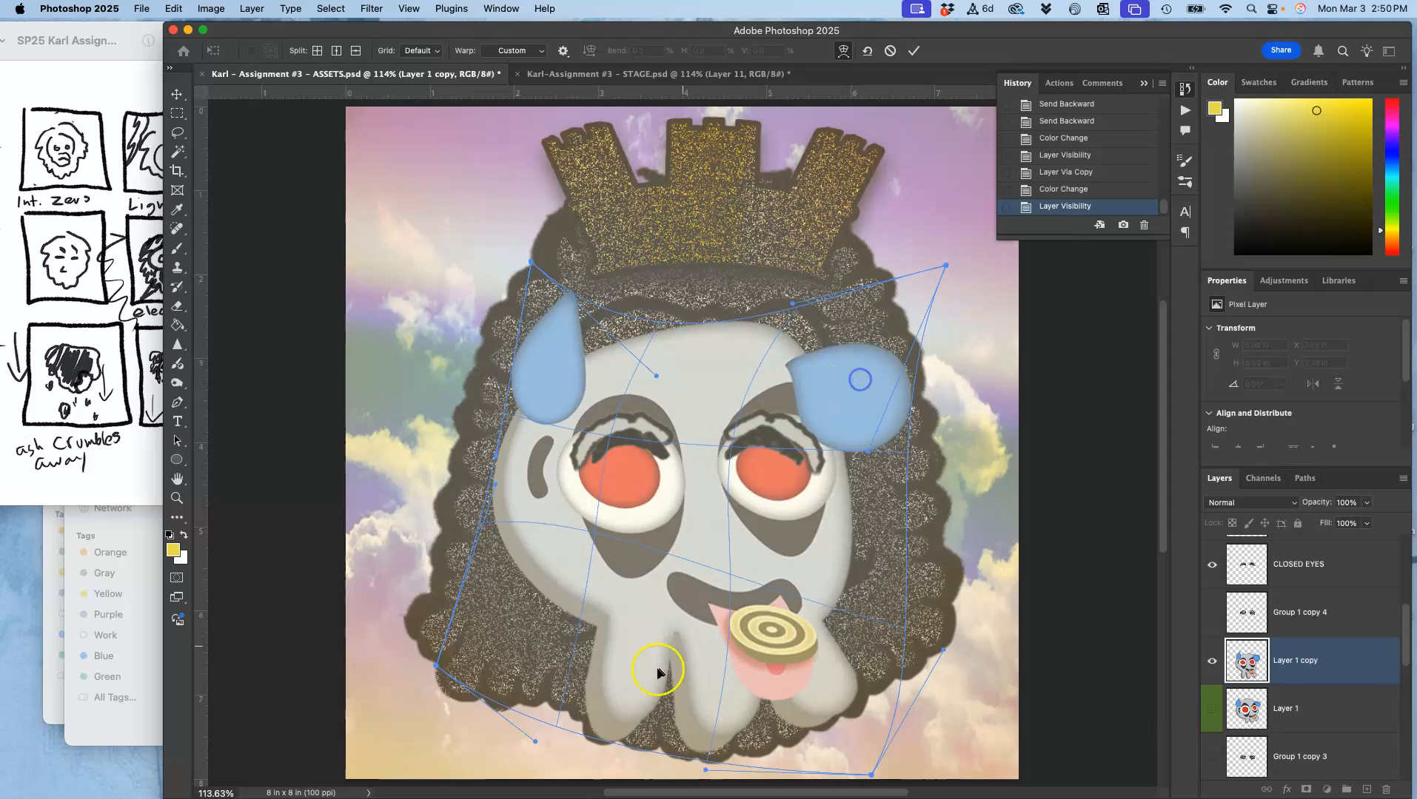
Spread the skull's teeth across the lower beard in the warp, and round the forehead back up toward the crown.
{"action": "left_click_drag", "start_coordinate": [614, 685], "coordinate": [567, 689]}
{"action": "left_click_drag", "start_coordinate": [862, 676], "coordinate": [849, 702]}
{"action": "left_click_drag", "start_coordinate": [511, 550], "coordinate": [526, 543]}
{"action": "left_click_drag", "start_coordinate": [683, 361], "coordinate": [675, 351]}
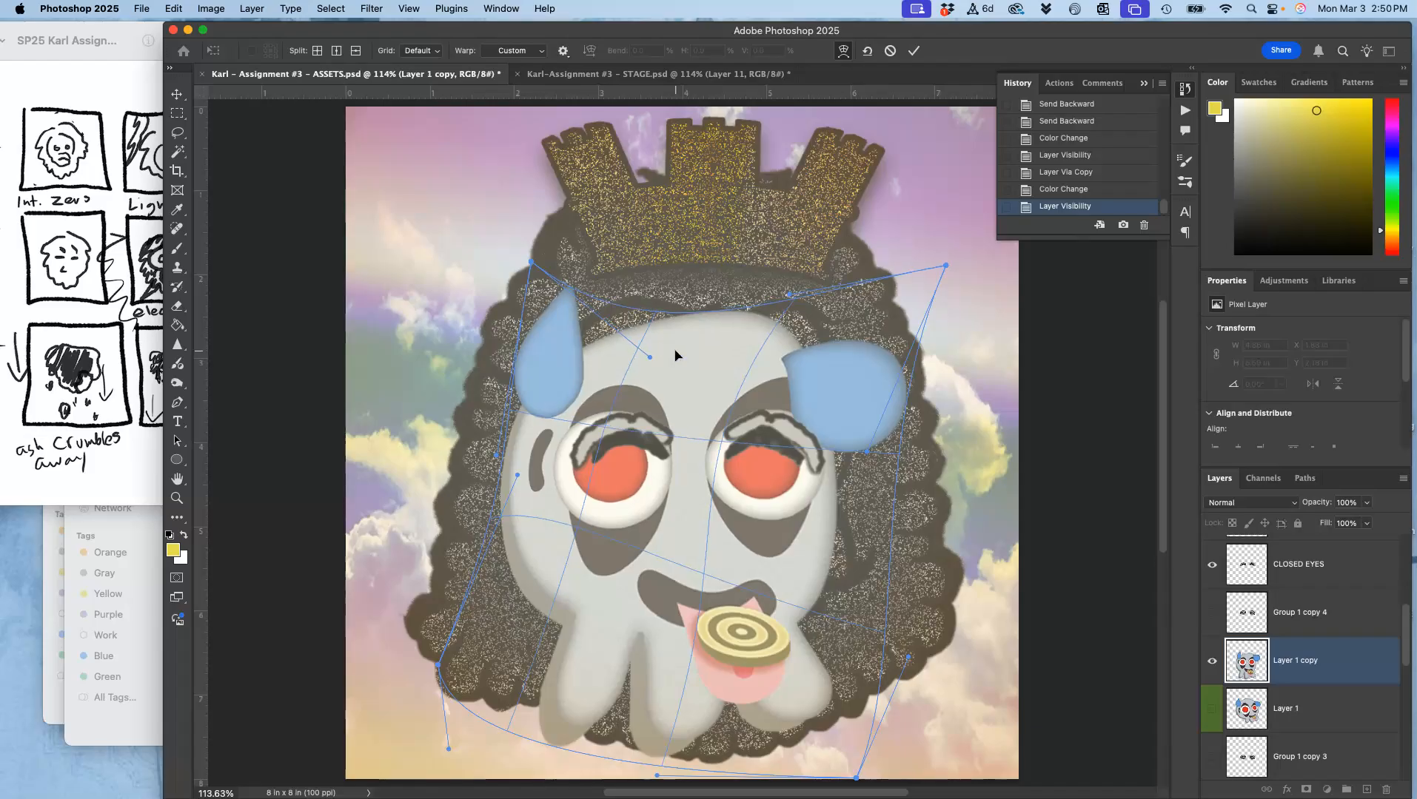
{"action": "left_click_drag", "start_coordinate": [617, 303], "coordinate": [623, 282]}
{"action": "left_click", "coordinate": [640, 381]}
{"action": "left_click_drag", "start_coordinate": [872, 517], "coordinate": [887, 511]}
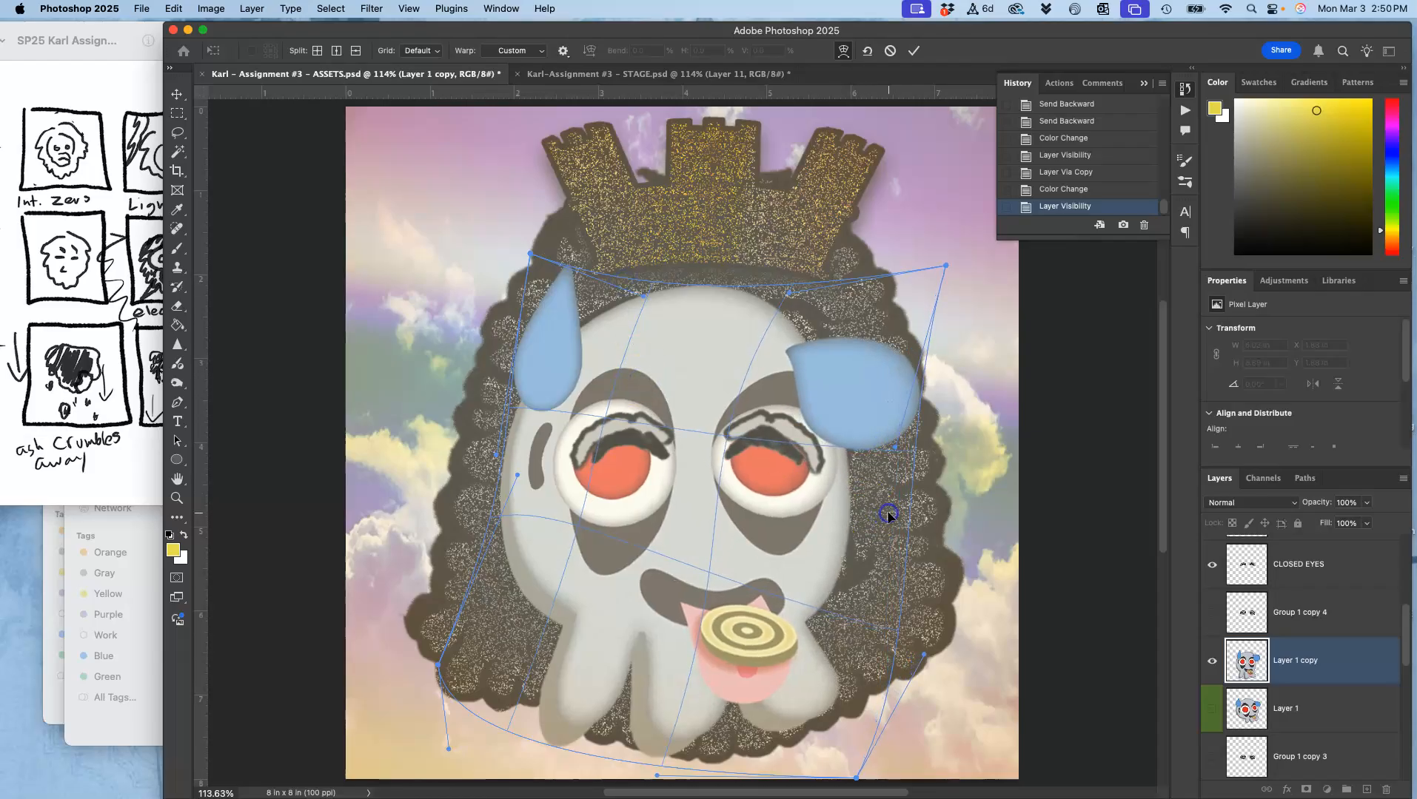
Nudge both sides of the skull's jaw upward, fine-tune the forehead beside the teardrops, and apply the warp.
{"action": "left_click_drag", "start_coordinate": [497, 610], "coordinate": [516, 601]}
{"action": "left_click_drag", "start_coordinate": [853, 609], "coordinate": [856, 598]}
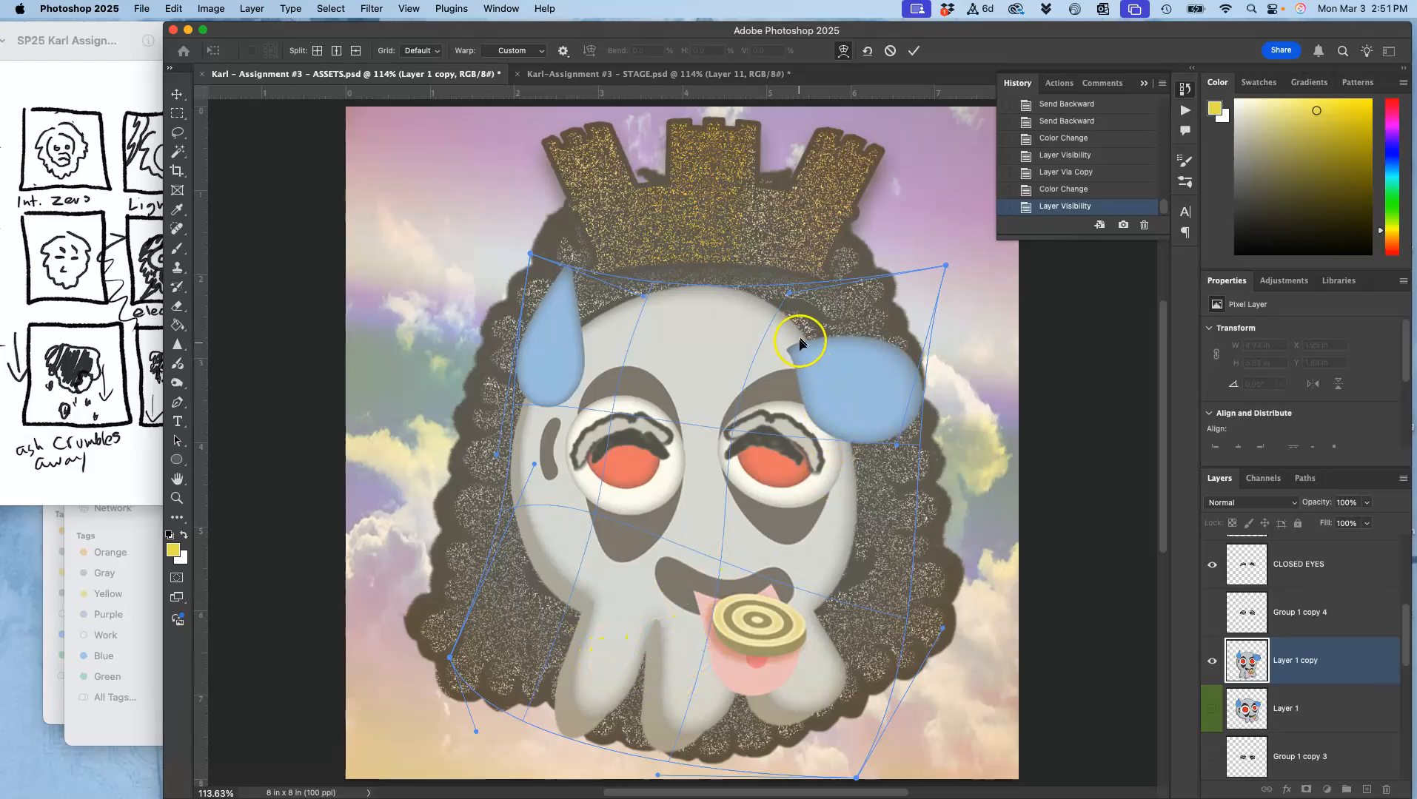
{"action": "left_click_drag", "start_coordinate": [807, 324], "coordinate": [810, 328]}
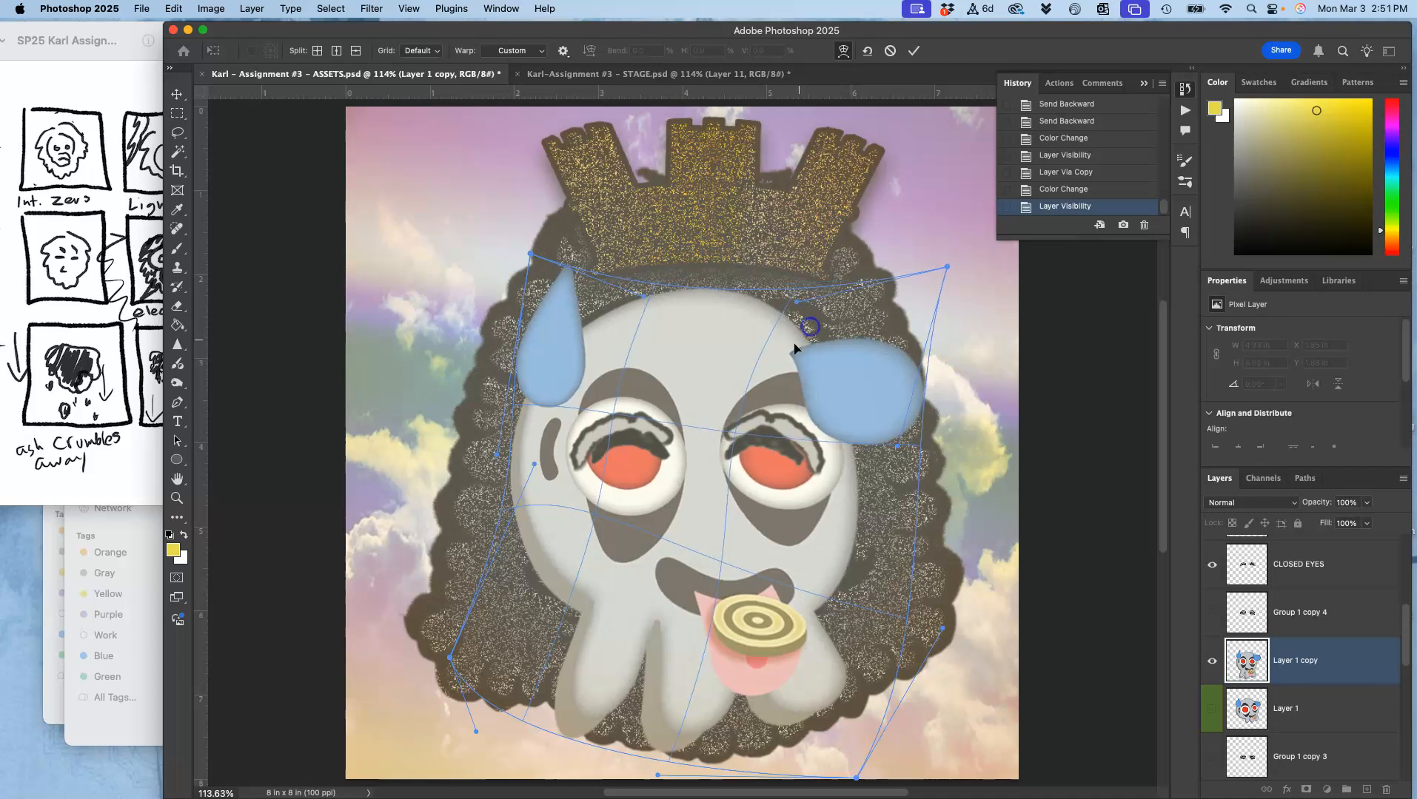
{"action": "left_click_drag", "start_coordinate": [626, 340], "coordinate": [627, 342]}
{"action": "key", "text": "Return"}
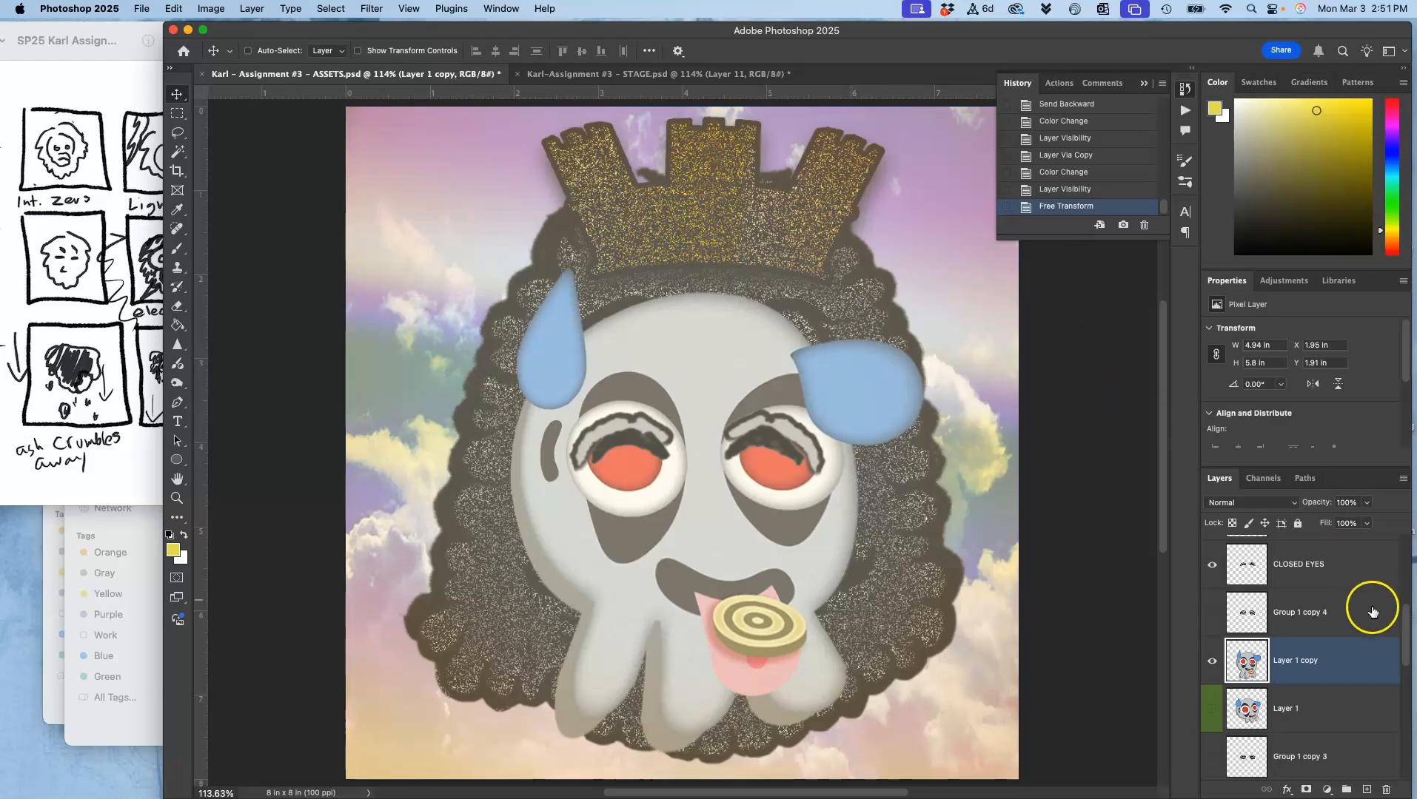
Hide the gradient overlay layer, Layer 8, and toggle the warped skull, Layer 1 copy, off and on to compare the faces.
{"action": "scroll", "coordinate": [1262, 606], "scroll_direction": "up", "scroll_amount": 5}
{"action": "left_click", "coordinate": [1212, 559]}
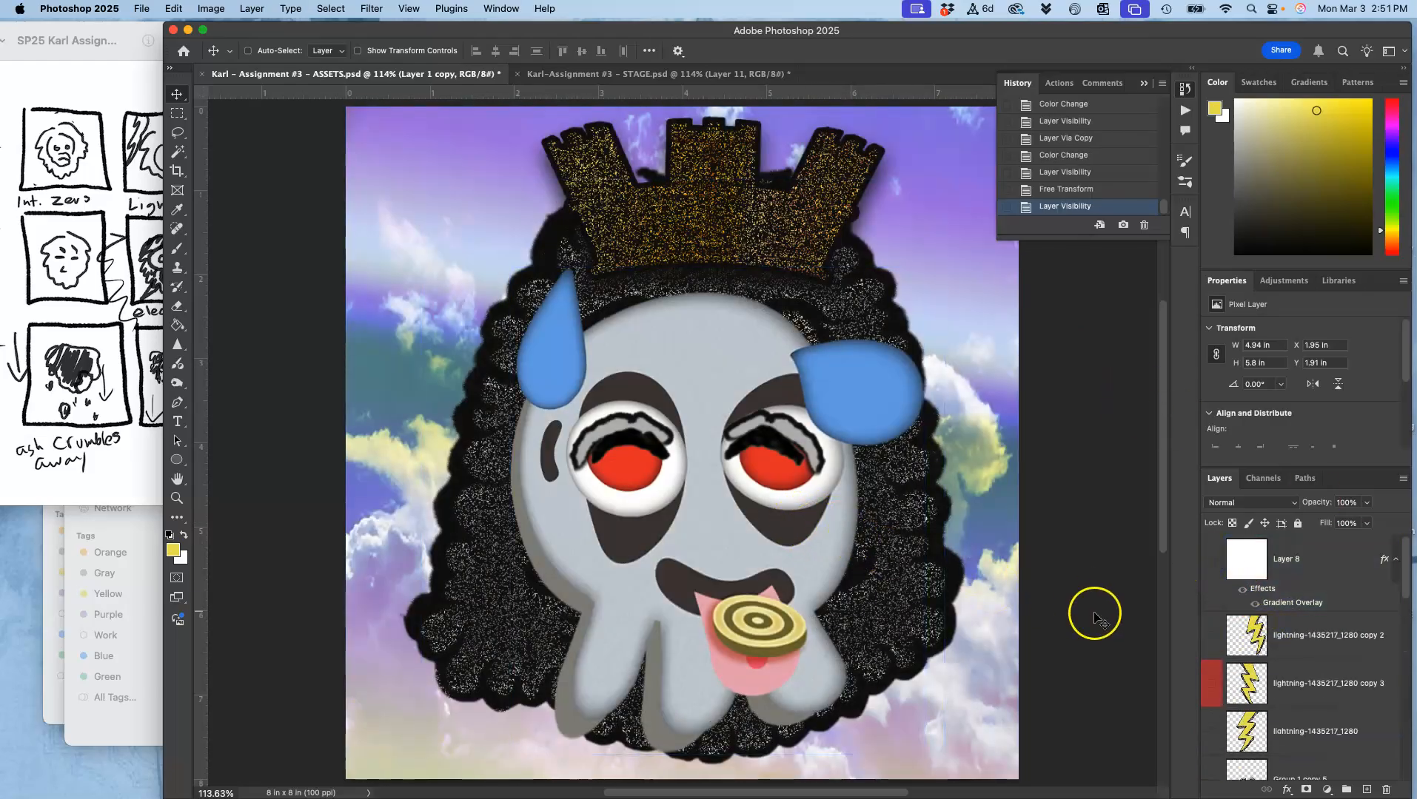
{"action": "scroll", "coordinate": [1232, 685], "scroll_direction": "down", "scroll_amount": 5}
{"action": "scroll", "coordinate": [1238, 689], "scroll_direction": "down", "scroll_amount": 1}
{"action": "left_click", "coordinate": [1212, 697]}
{"action": "left_click", "coordinate": [1212, 697]}
{"action": "left_click", "coordinate": [1211, 698]}
{"action": "left_click", "coordinate": [1212, 697]}
{"action": "left_click", "coordinate": [1259, 697]}
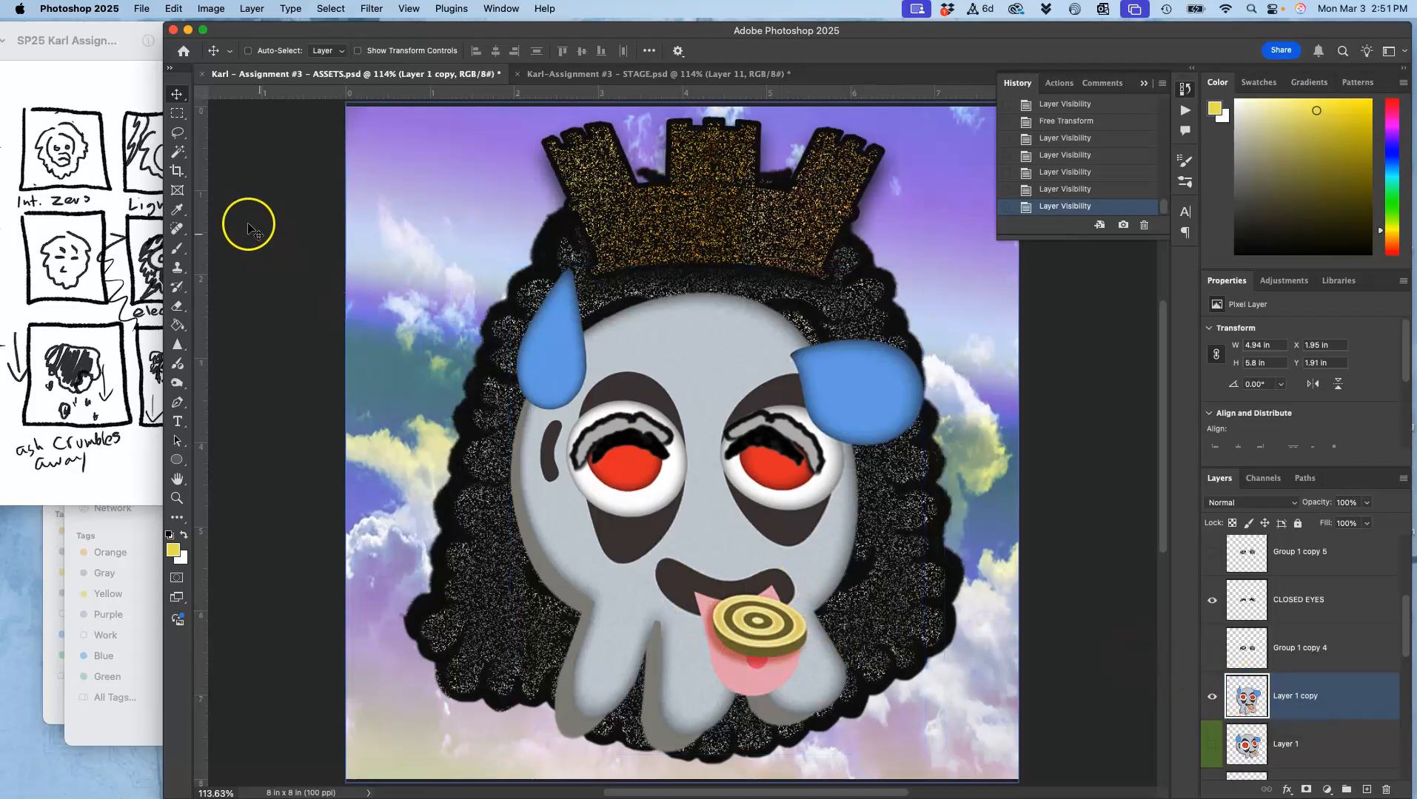
{"action": "left_click", "coordinate": [177, 133]}
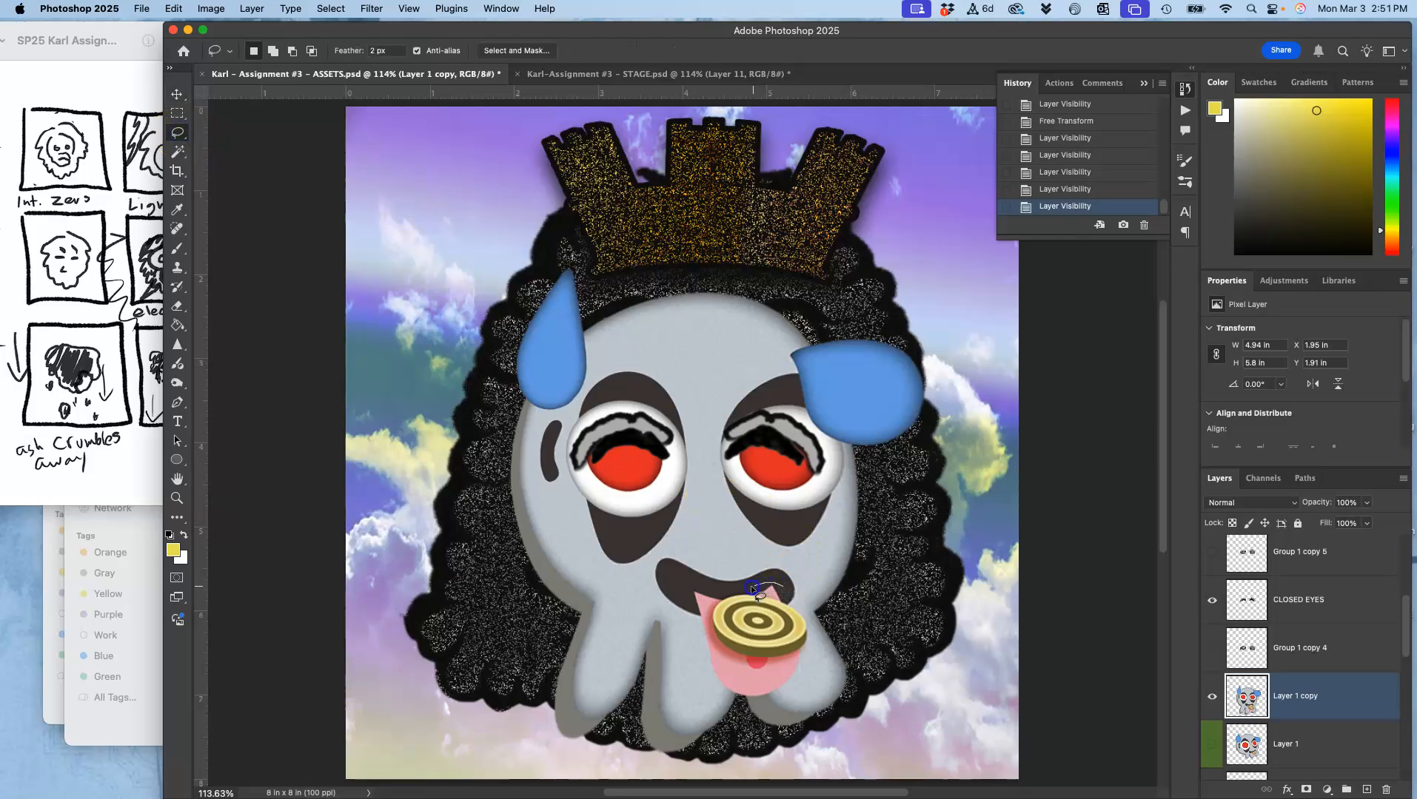
{"action": "left_click_drag", "start_coordinate": [686, 584], "coordinate": [722, 683]}
{"action": "left_click", "coordinate": [722, 682]}
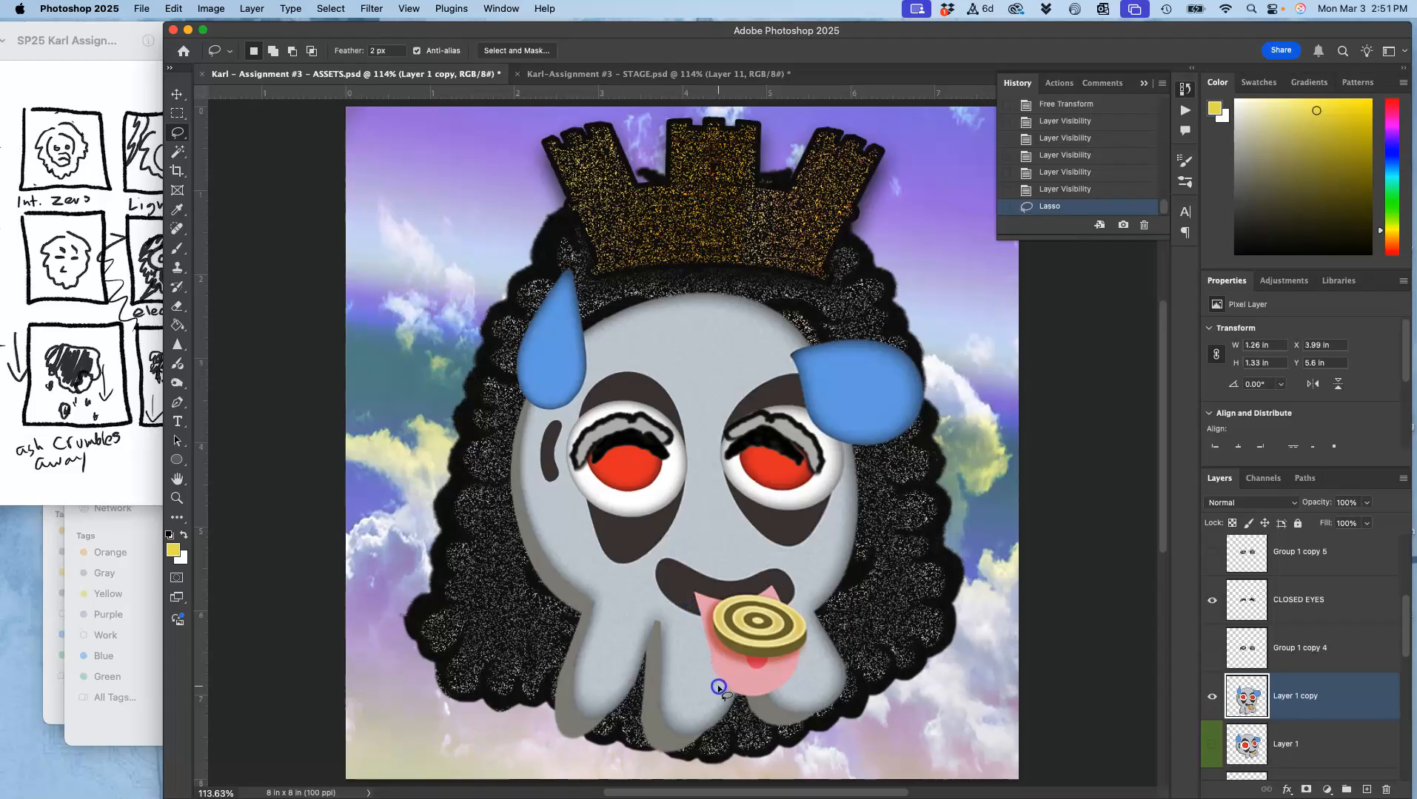
Duplicate Layer 1 copy with the original hidden, and lasso around the tongue and striped disc on the duplicate.
{"action": "key", "text": "super+j"}
{"action": "left_click", "coordinate": [1212, 744]}
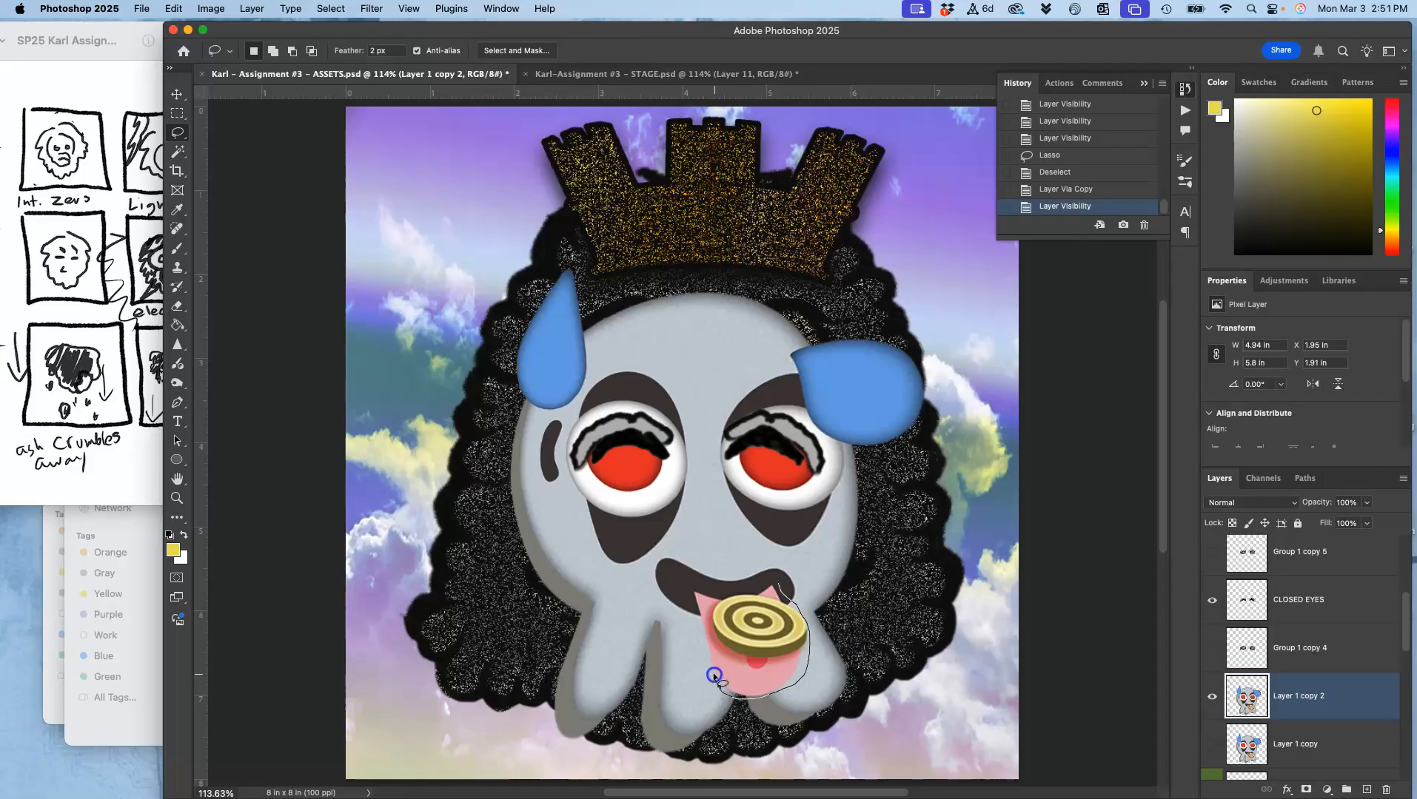
{"action": "left_click_drag", "start_coordinate": [690, 585], "coordinate": [780, 585]}
Brush the sampled dark mouth color over the upper edge of the tongue and disc at 100% opacity, extending the mouth's lower lip line.
{"action": "key", "text": "super+plus"}
{"action": "key", "text": "super+plus"}
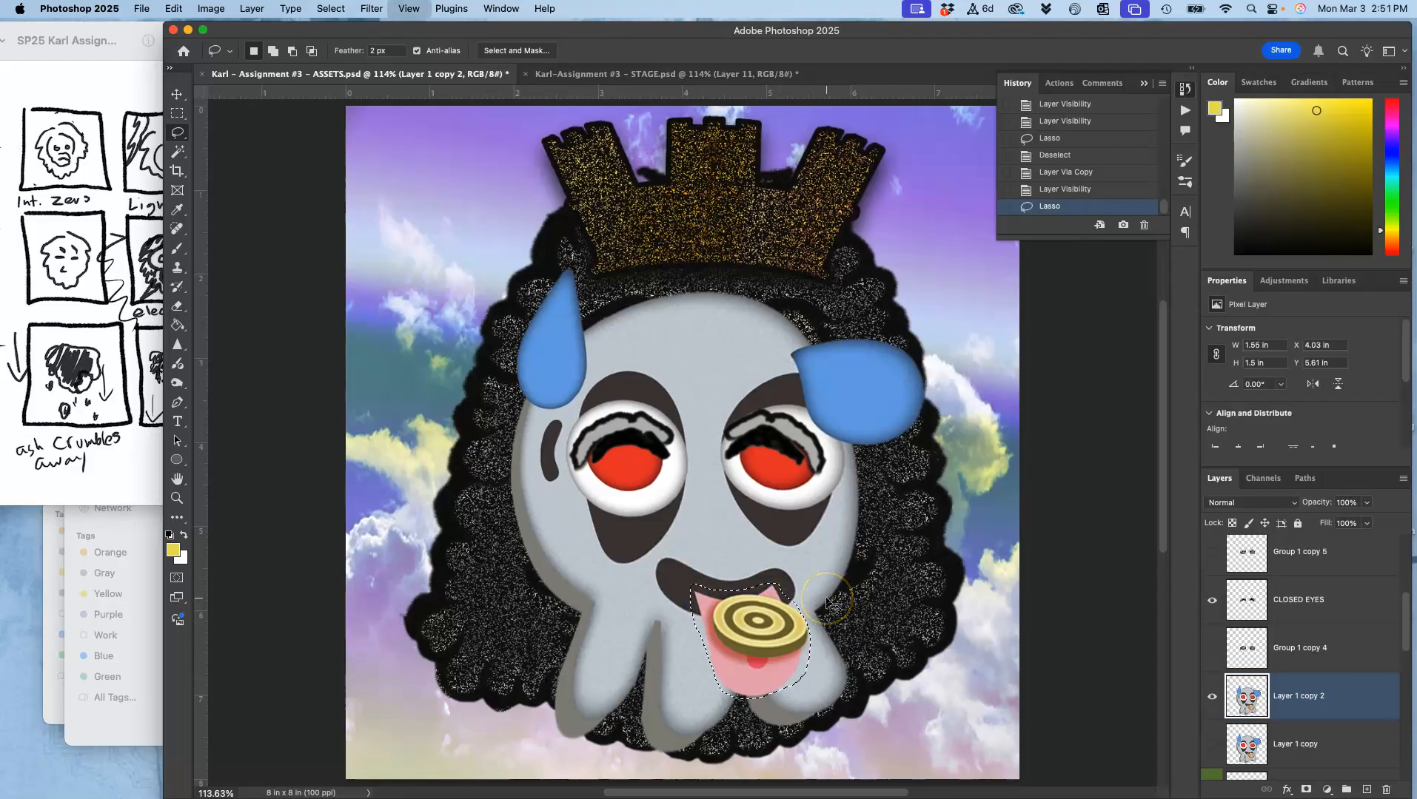
{"action": "scroll", "coordinate": [826, 601], "scroll_direction": "down", "scroll_amount": 7}
{"action": "scroll", "coordinate": [826, 601], "scroll_direction": "down", "scroll_amount": 1}
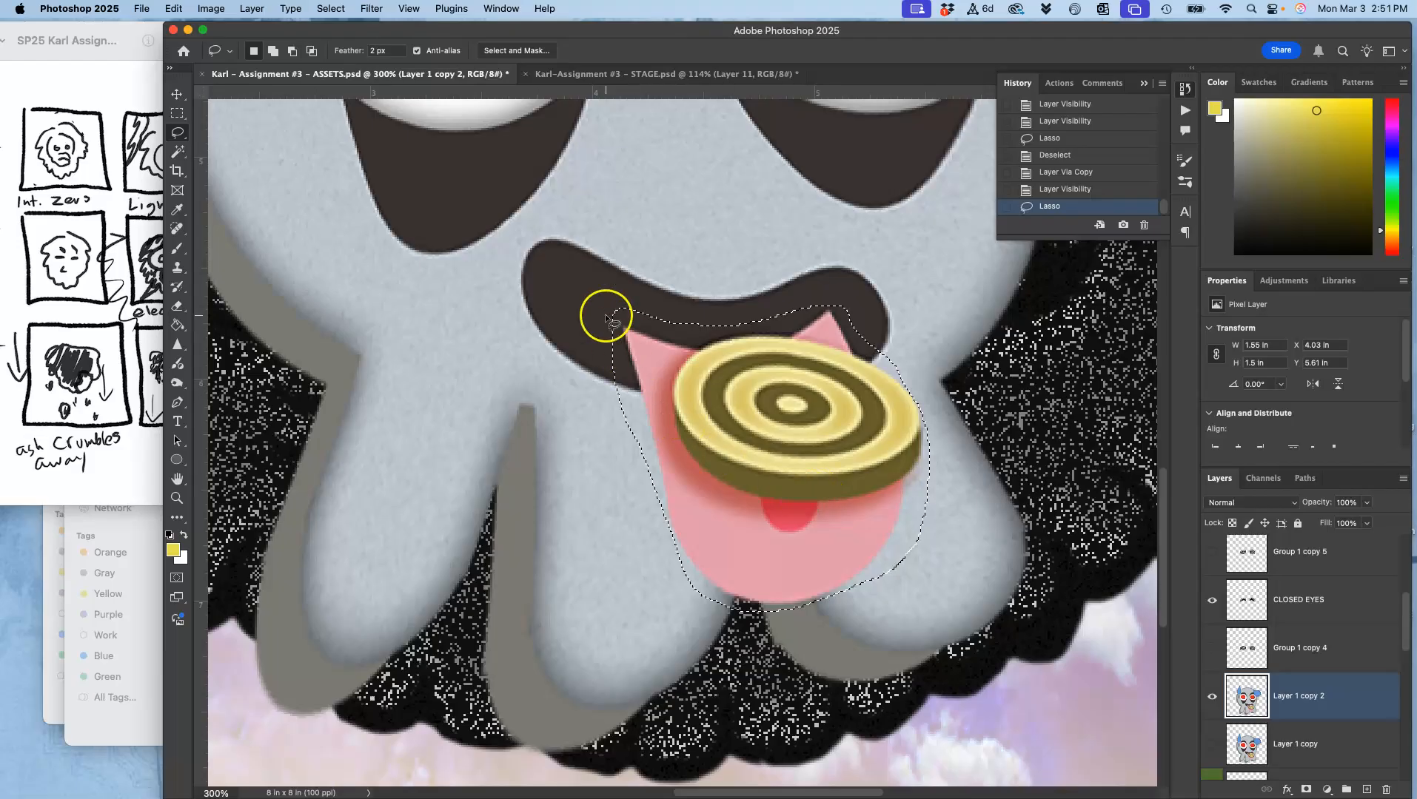
{"action": "left_click", "coordinate": [177, 248]}
{"action": "left_click", "coordinate": [568, 289], "text": "alt"}
{"action": "mouse_move", "coordinate": [603, 311]}
{"action": "left_mouse_down"}
{"action": "mouse_move", "coordinate": [627, 330]}
{"action": "mouse_move", "coordinate": [709, 348]}
{"action": "mouse_move", "coordinate": [623, 341]}
{"action": "mouse_move", "coordinate": [669, 346]}
{"action": "left_mouse_up"}
{"action": "left_click", "coordinate": [508, 51]}
{"action": "left_click_drag", "start_coordinate": [509, 68], "coordinate": [507, 70]}
{"action": "mouse_move", "coordinate": [838, 316]}
{"action": "left_mouse_down"}
{"action": "mouse_move", "coordinate": [670, 354]}
{"action": "mouse_move", "coordinate": [830, 332]}
{"action": "left_mouse_up"}
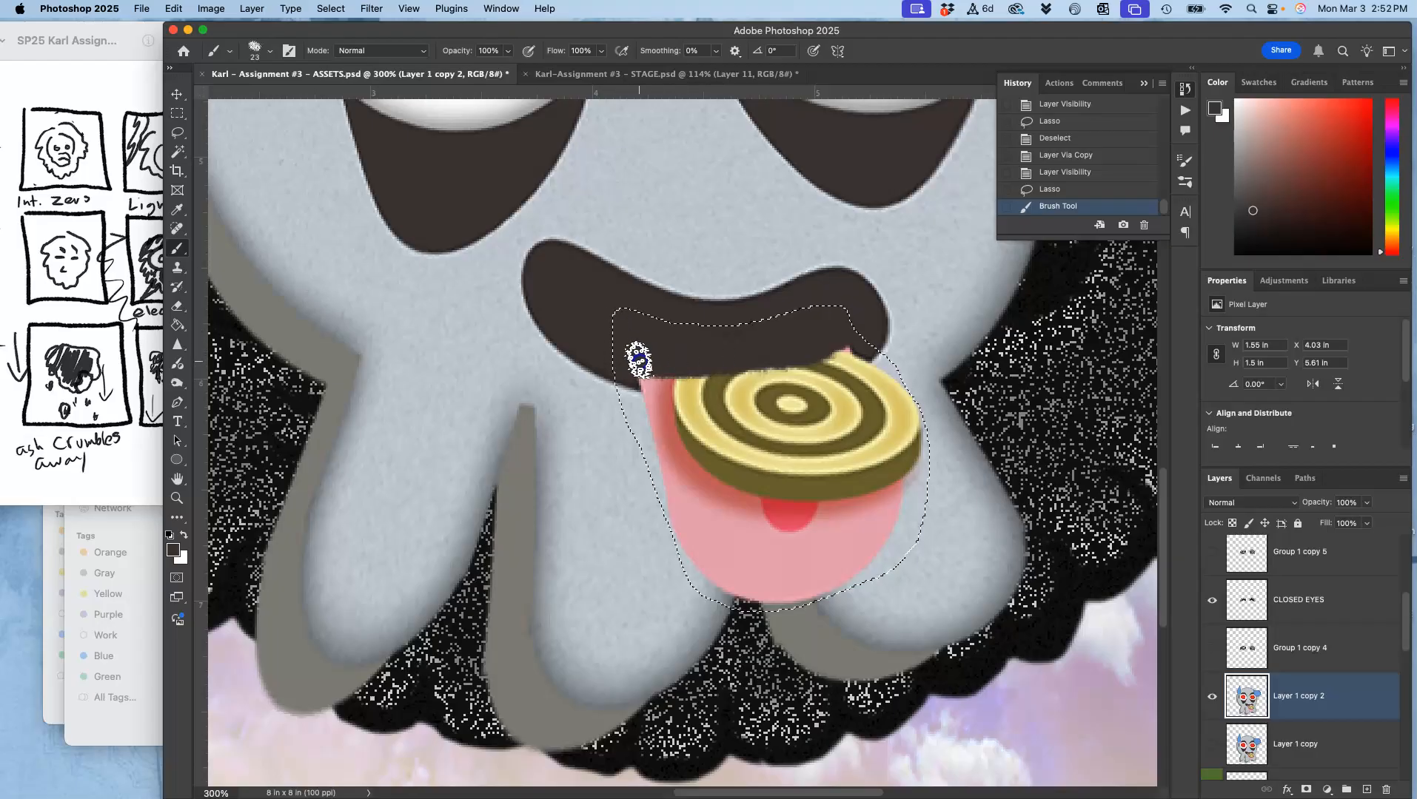
{"action": "mouse_move", "coordinate": [655, 372]}
{"action": "left_mouse_down"}
{"action": "mouse_move", "coordinate": [758, 364]}
{"action": "mouse_move", "coordinate": [848, 331]}
{"action": "left_mouse_up"}
{"action": "left_click", "coordinate": [619, 461], "text": "alt"}
{"action": "left_click_drag", "start_coordinate": [672, 433], "coordinate": [755, 433]}
{"action": "key", "text": "super+z"}
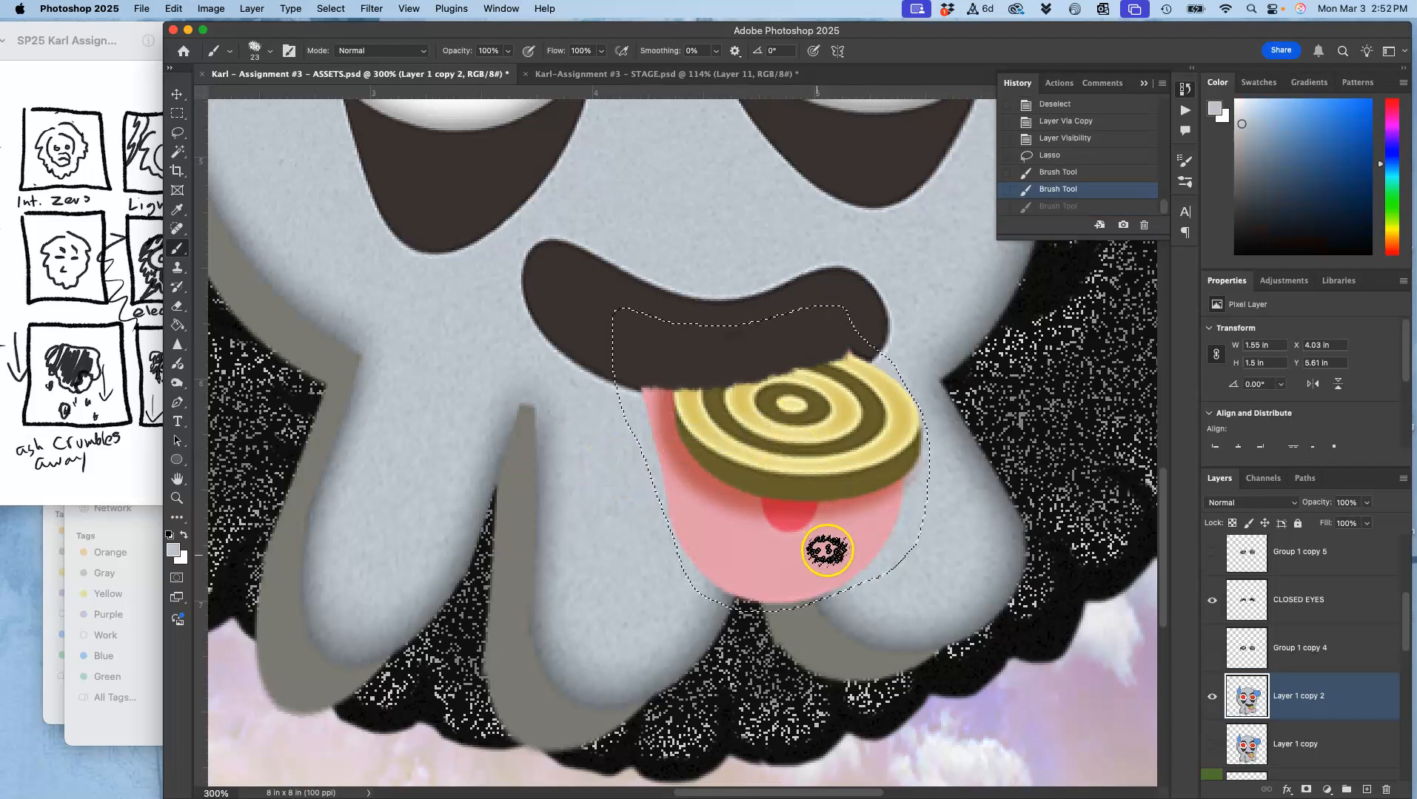
Fill the selected tongue and disc area with Content-Aware contents at 100% opacity, keeping Color Adaptation on.
{"action": "left_click", "coordinate": [173, 9]}
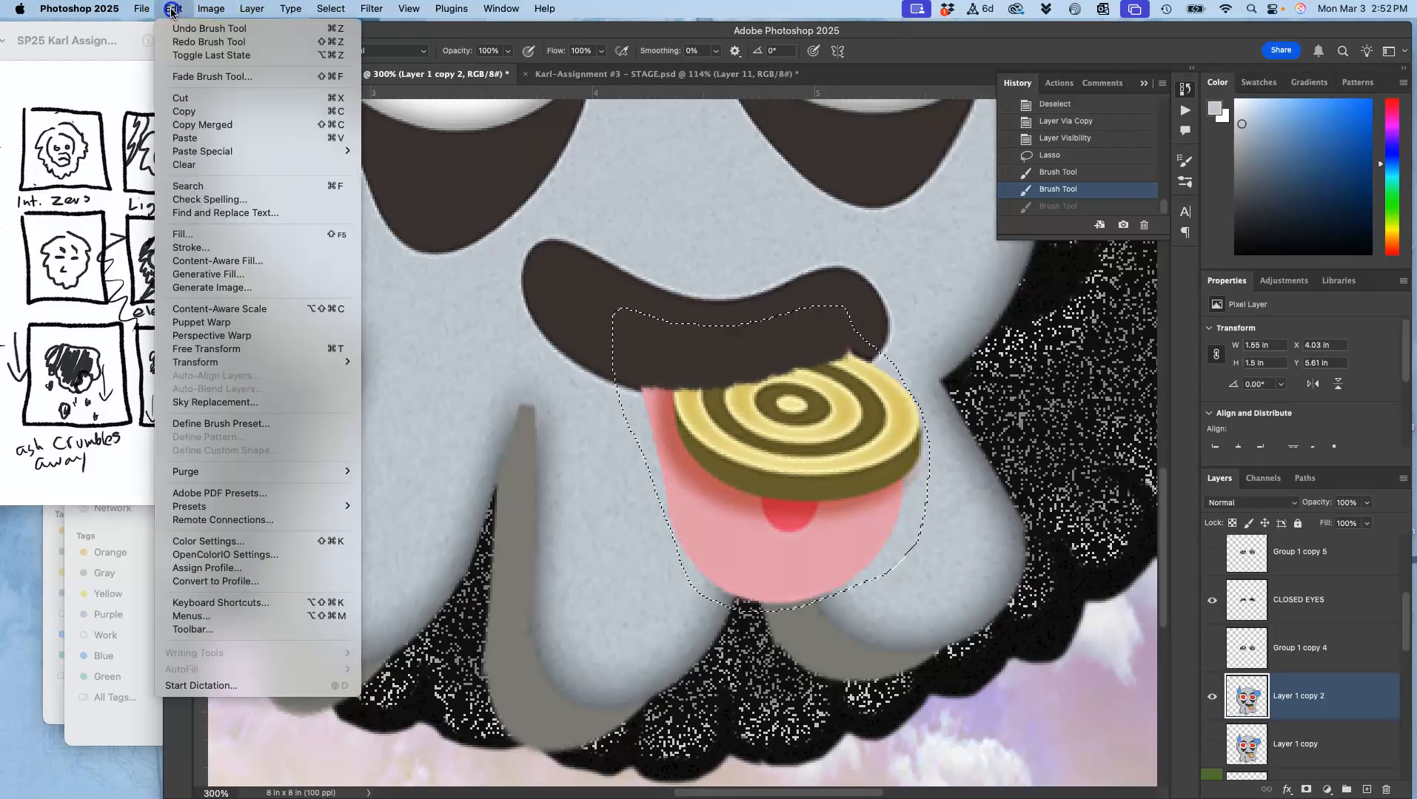
{"action": "left_click", "coordinate": [194, 234]}
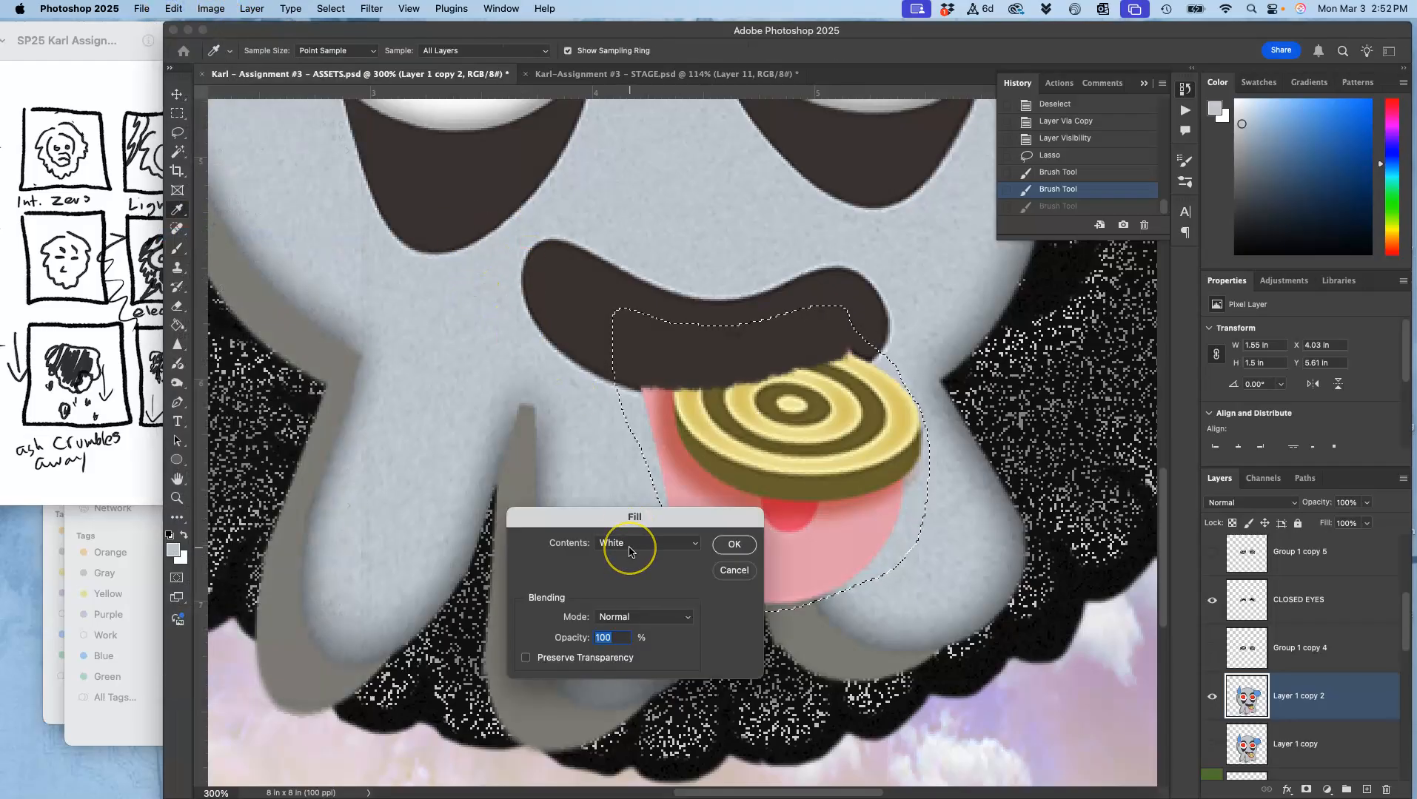
{"action": "left_click_drag", "start_coordinate": [638, 524], "coordinate": [481, 530]}
{"action": "left_click", "coordinate": [473, 551]}
{"action": "left_click", "coordinate": [472, 456]}
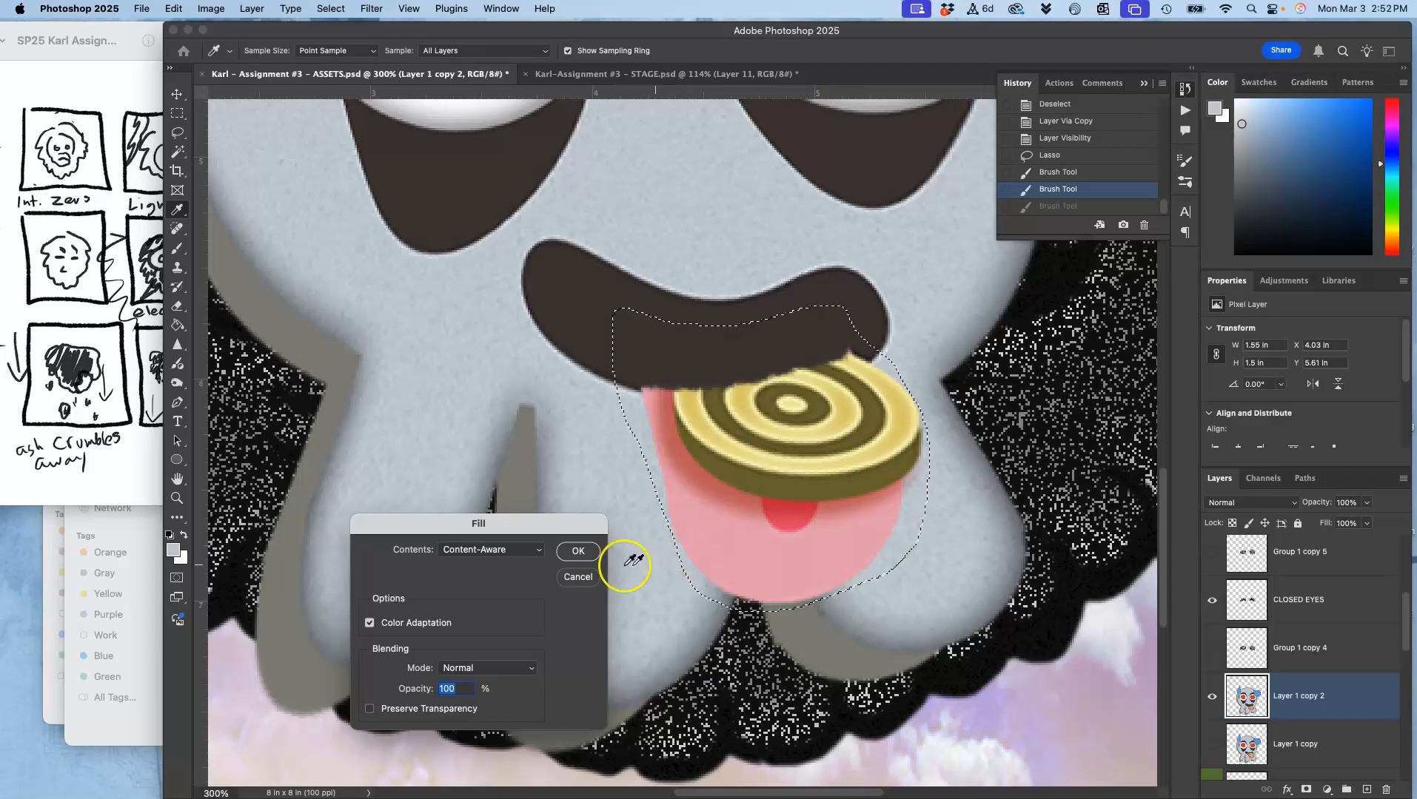
{"action": "left_click", "coordinate": [579, 552]}
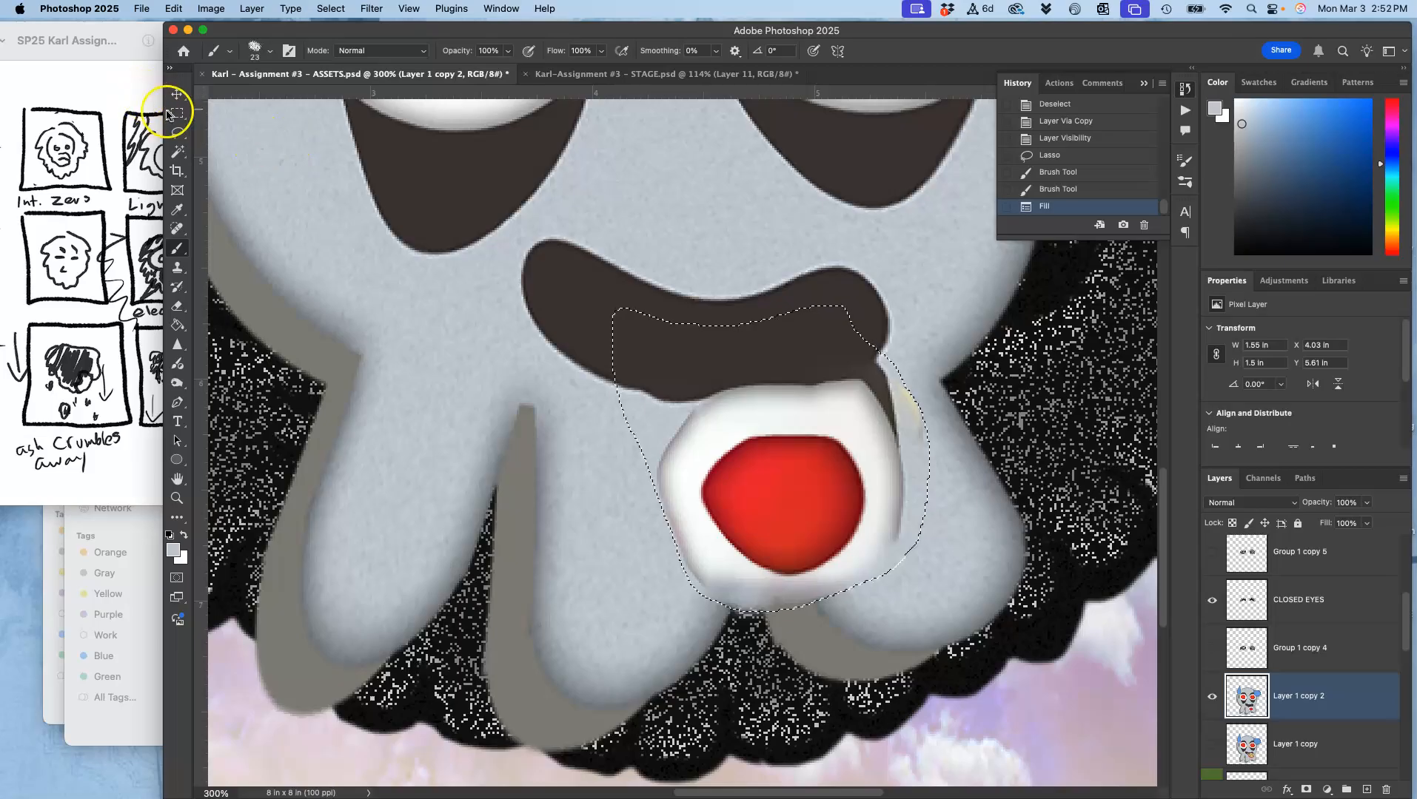
Lasso the red and white patch below the mouth, following the lip line and the gap between teeth, and fill it with Content-Aware.
{"action": "left_click", "coordinate": [178, 134]}
{"action": "left_click", "coordinate": [778, 362]}
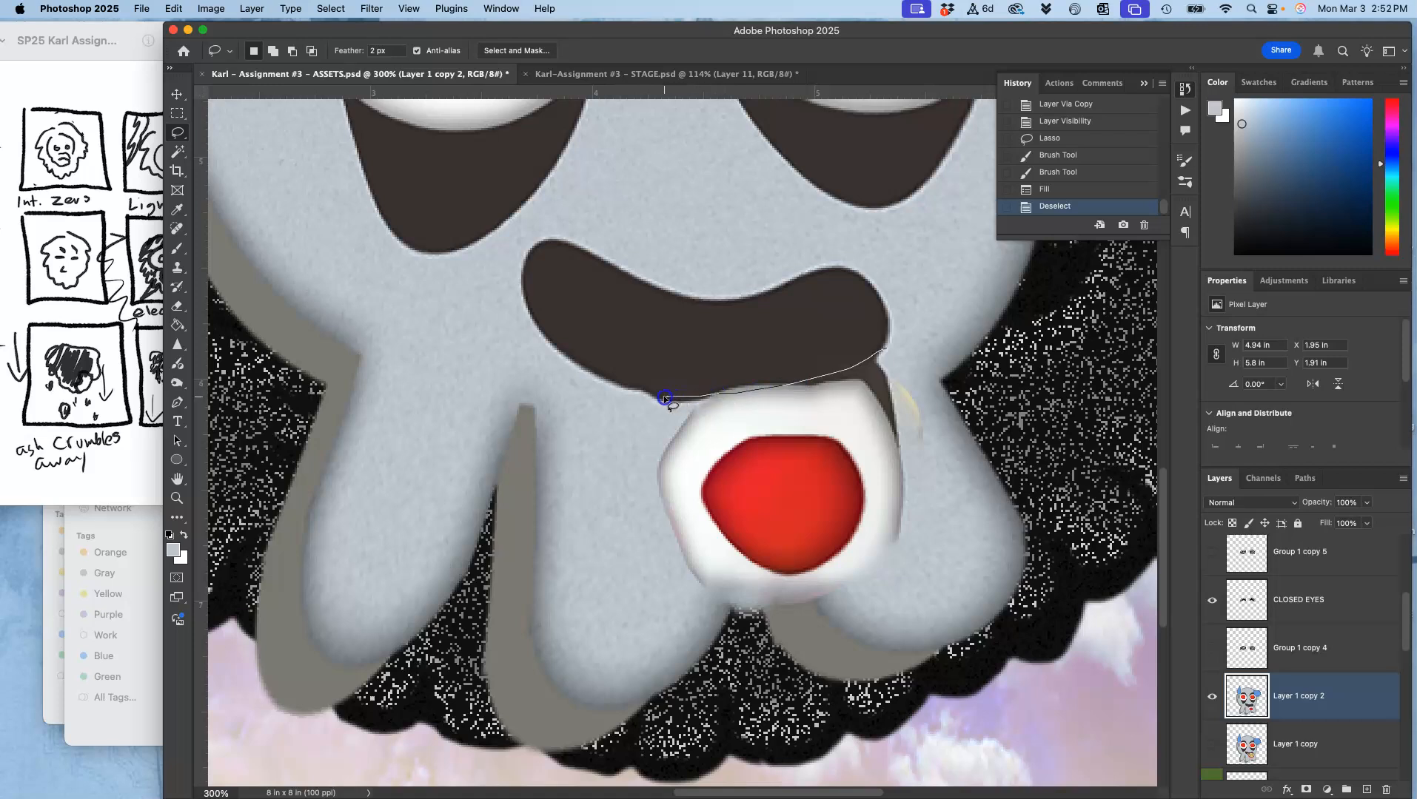
{"action": "left_click_drag", "start_coordinate": [611, 386], "coordinate": [611, 387]}
{"action": "left_click", "coordinate": [607, 403]}
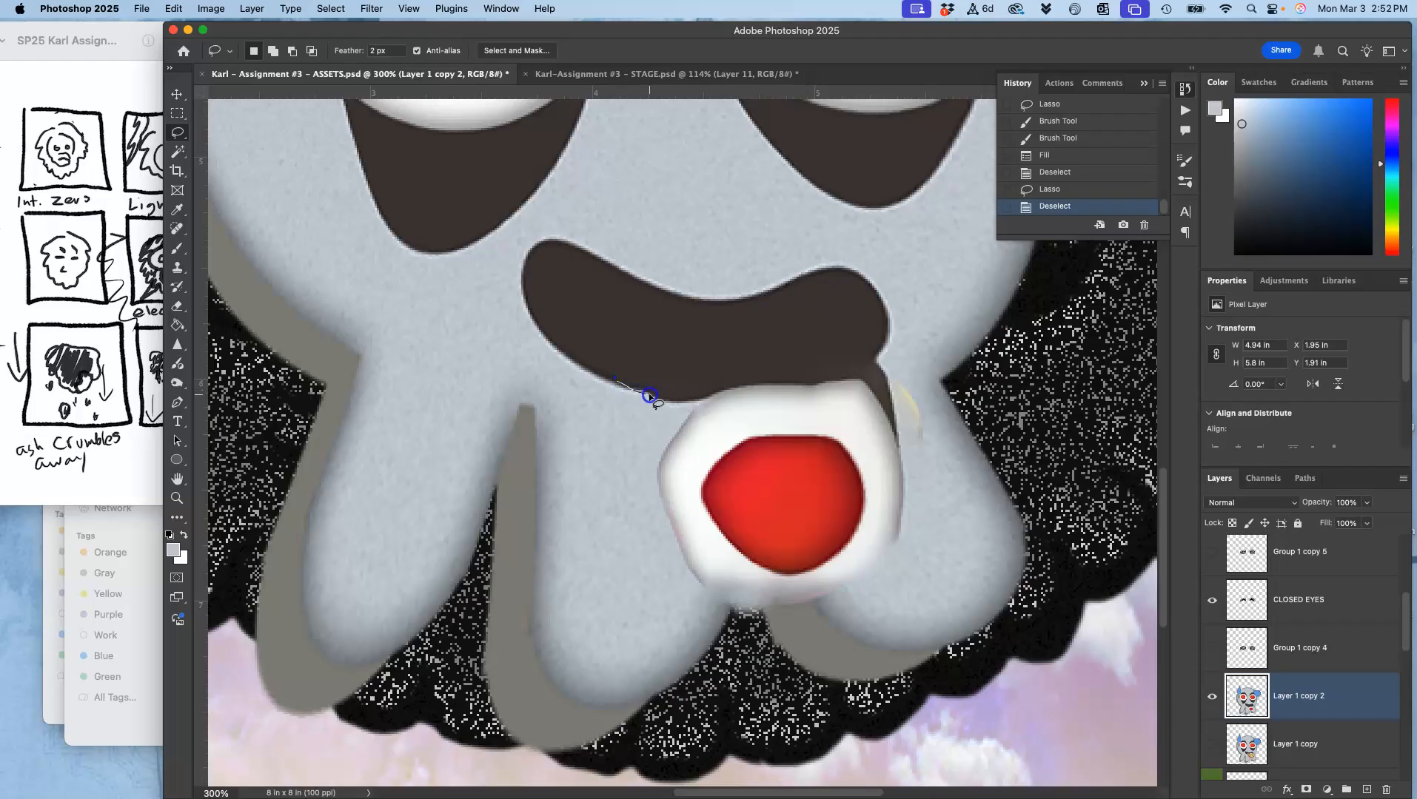
{"action": "left_click_drag", "start_coordinate": [737, 398], "coordinate": [817, 391]}
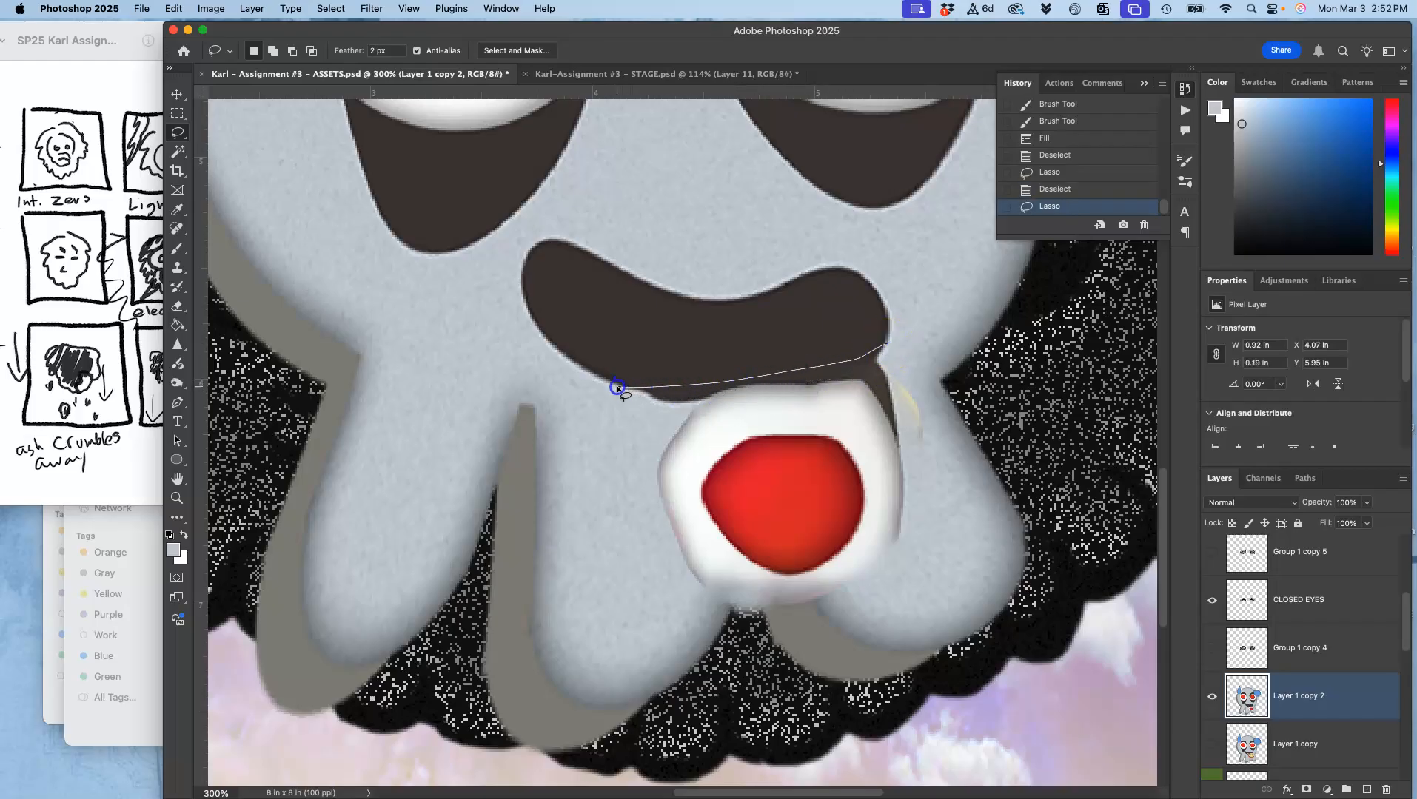
{"action": "left_click_drag", "start_coordinate": [615, 478], "coordinate": [661, 589]}
{"action": "mouse_move", "coordinate": [756, 555]}
{"action": "left_mouse_down"}
{"action": "mouse_move", "coordinate": [765, 539]}
{"action": "mouse_move", "coordinate": [787, 551]}
{"action": "mouse_move", "coordinate": [827, 609]}
{"action": "mouse_move", "coordinate": [965, 516]}
{"action": "left_mouse_up"}
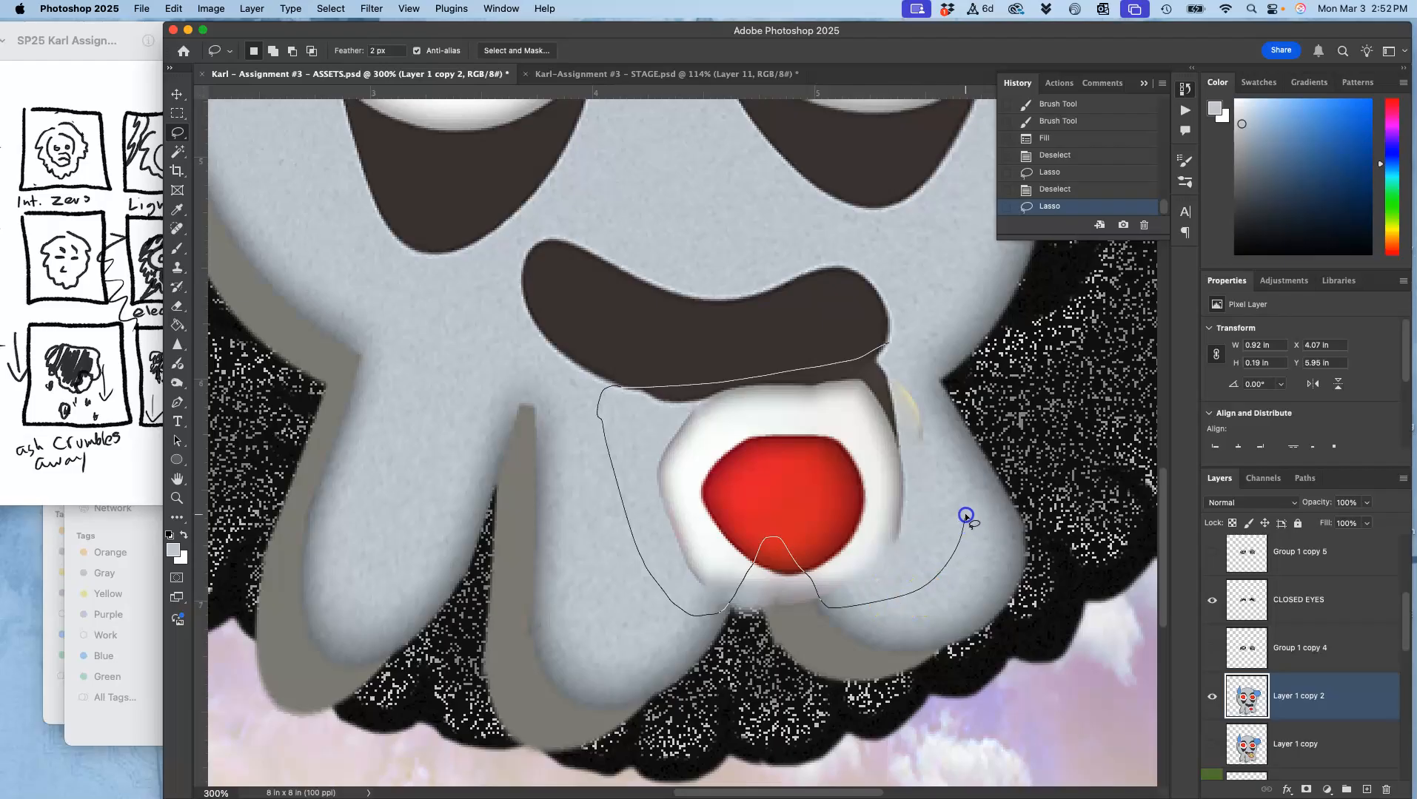
{"action": "left_click_drag", "start_coordinate": [921, 392], "coordinate": [899, 355]}
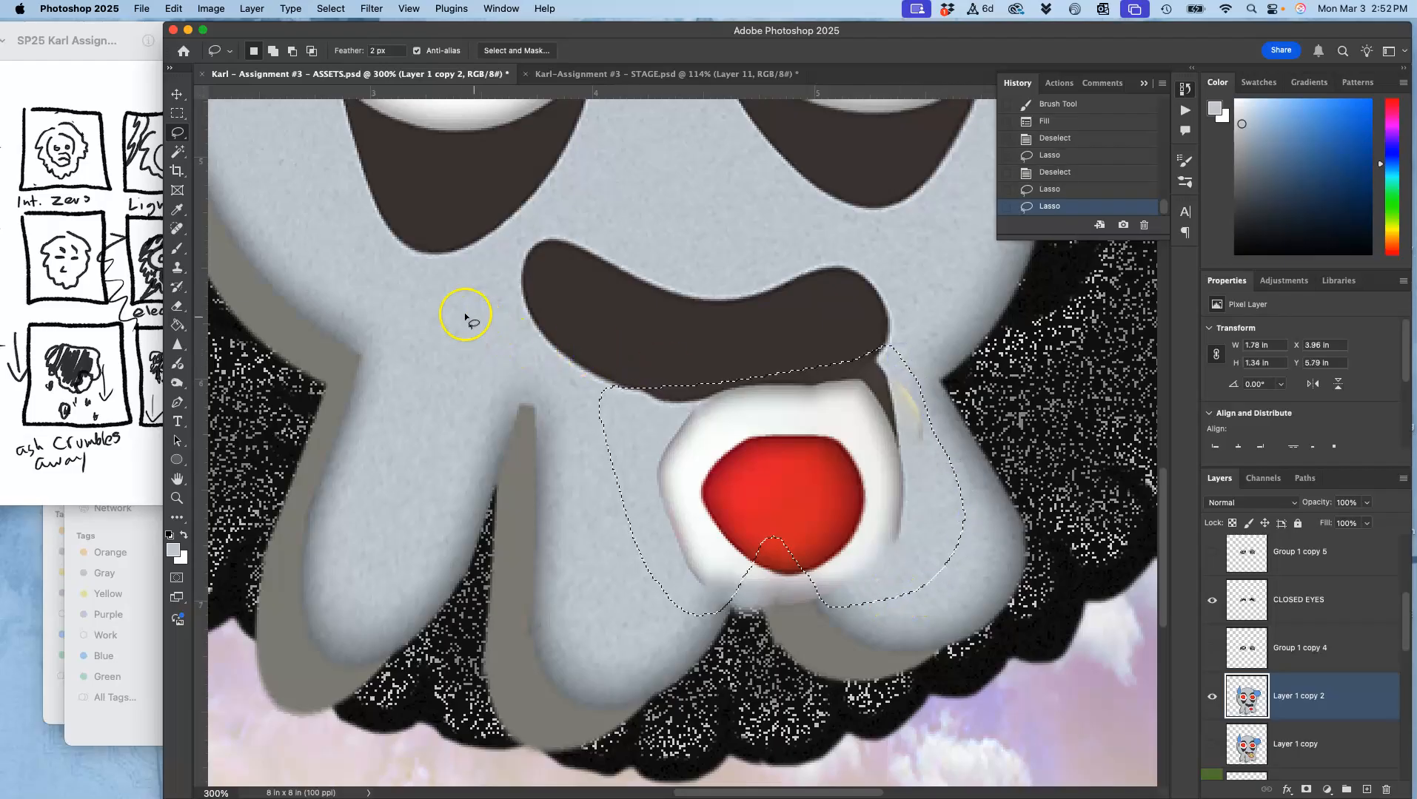
{"action": "left_click", "coordinate": [175, 8]}
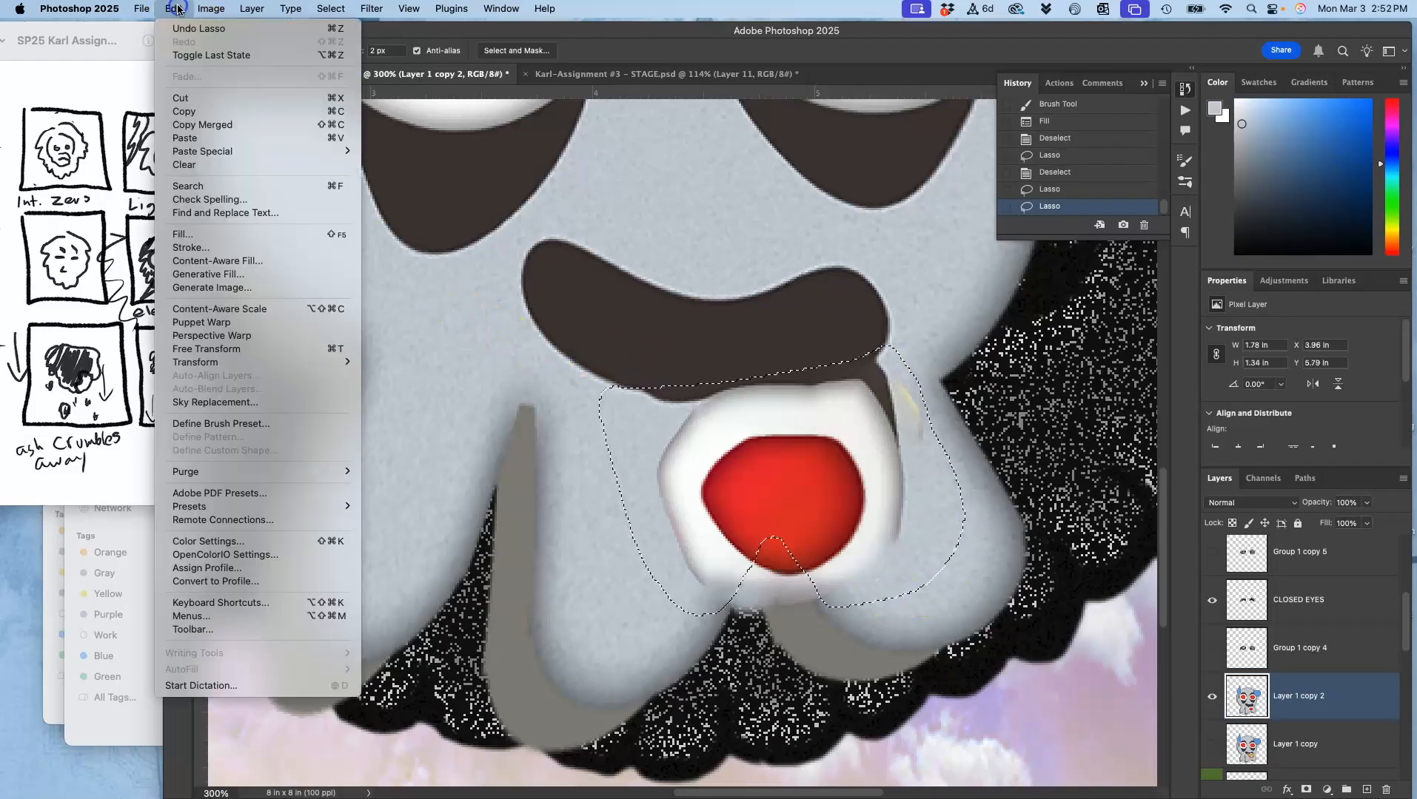
{"action": "left_click", "coordinate": [183, 234]}
{"action": "left_click", "coordinate": [579, 552]}
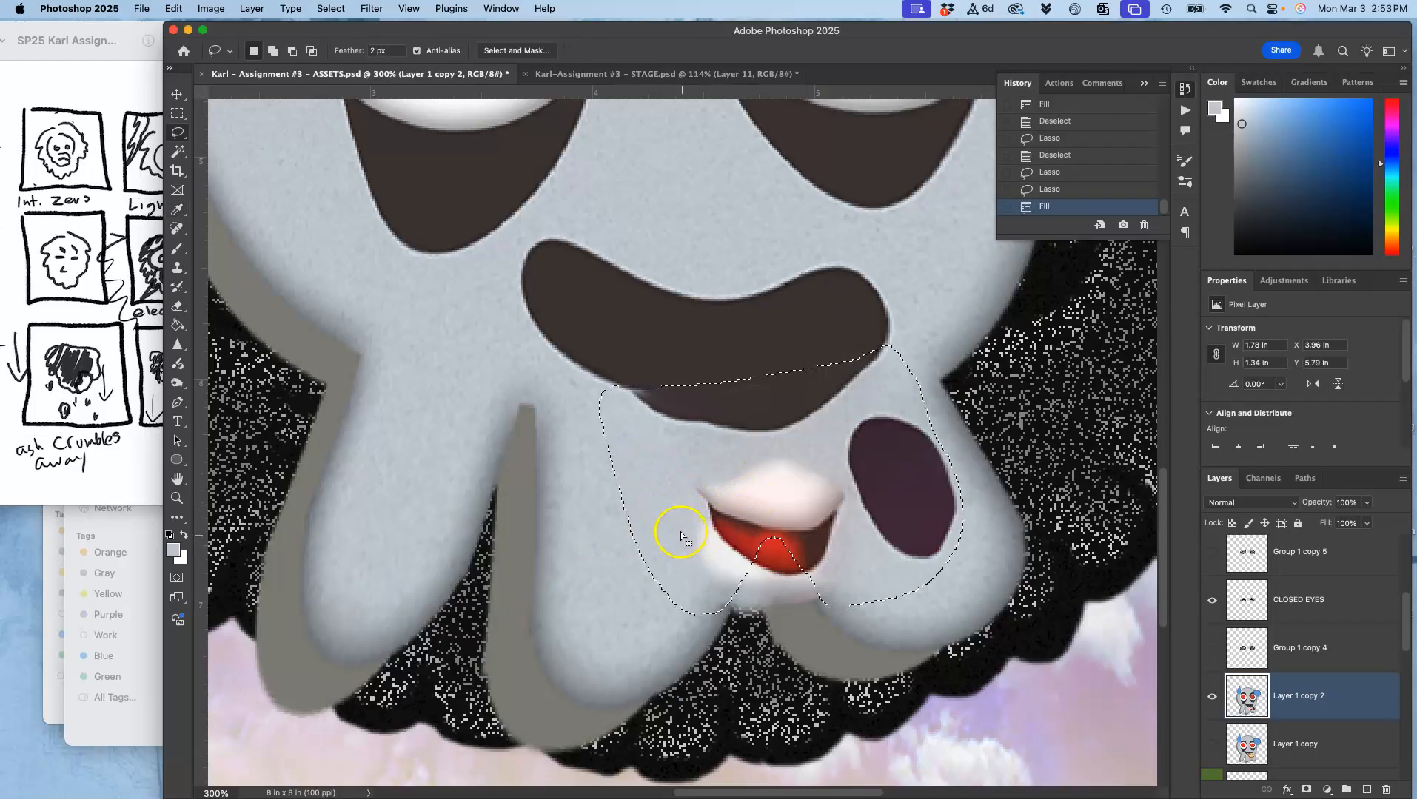
Clone-stamp clean grey skull texture over the outer corner of the red and white lips patch at 17% opacity.
{"action": "left_click", "coordinate": [178, 268]}
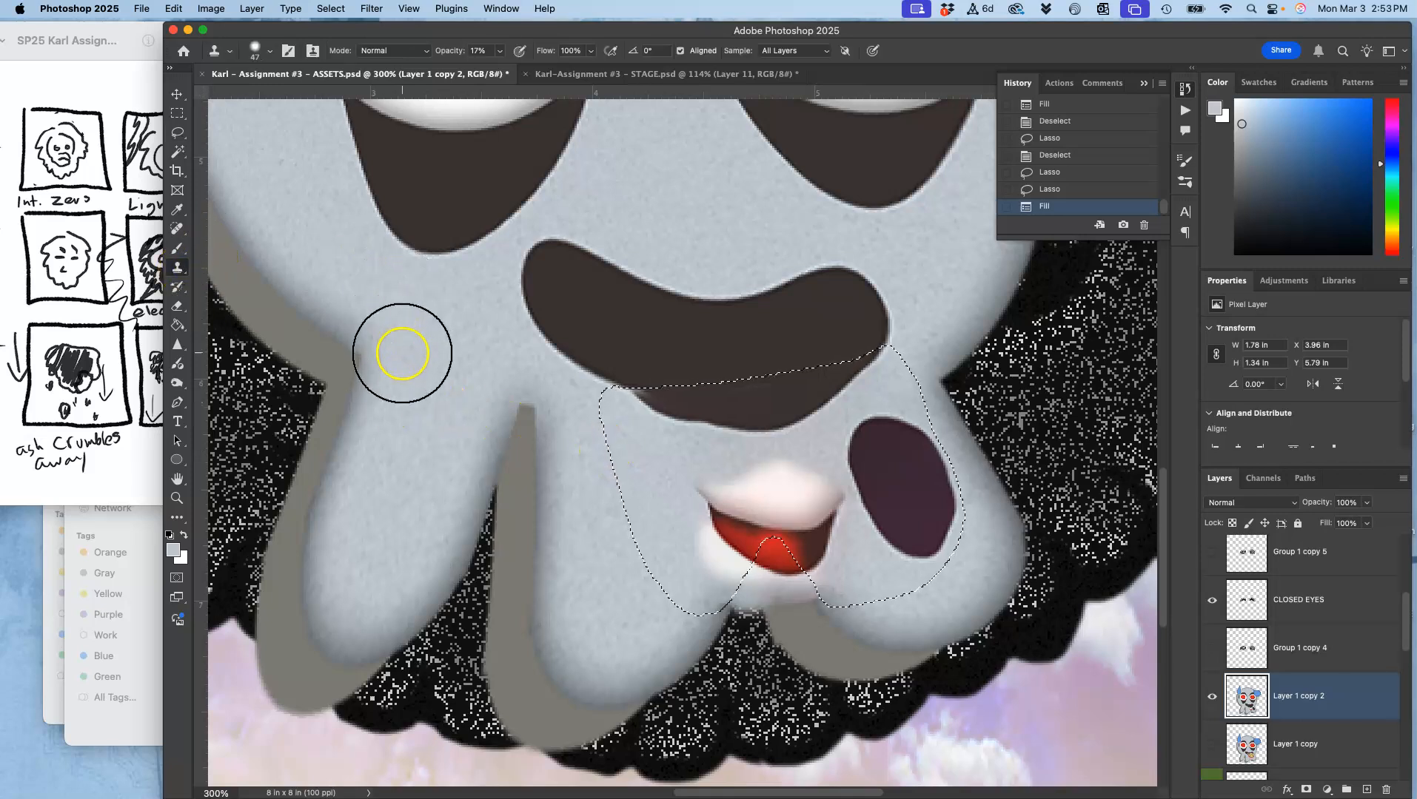
{"action": "left_click", "coordinate": [464, 511], "text": "alt"}
{"action": "mouse_move", "coordinate": [714, 537]}
{"action": "left_mouse_down"}
{"action": "mouse_move", "coordinate": [729, 564]}
{"action": "mouse_move", "coordinate": [714, 594]}
{"action": "mouse_move", "coordinate": [726, 536]}
{"action": "left_mouse_up"}
{"action": "left_click", "coordinate": [727, 532]}
{"action": "left_click", "coordinate": [727, 533]}
{"action": "left_click", "coordinate": [725, 534]}
{"action": "left_click", "coordinate": [724, 535]}
{"action": "left_click", "coordinate": [724, 535]}
{"action": "left_click", "coordinate": [724, 535]}
{"action": "left_click", "coordinate": [724, 534]}
Raise the Clone Stamp opacity to 79% and cover the remaining lips inside the selection with sampled skull texture.
{"action": "left_click", "coordinate": [500, 51]}
{"action": "left_click_drag", "start_coordinate": [530, 70], "coordinate": [536, 70]}
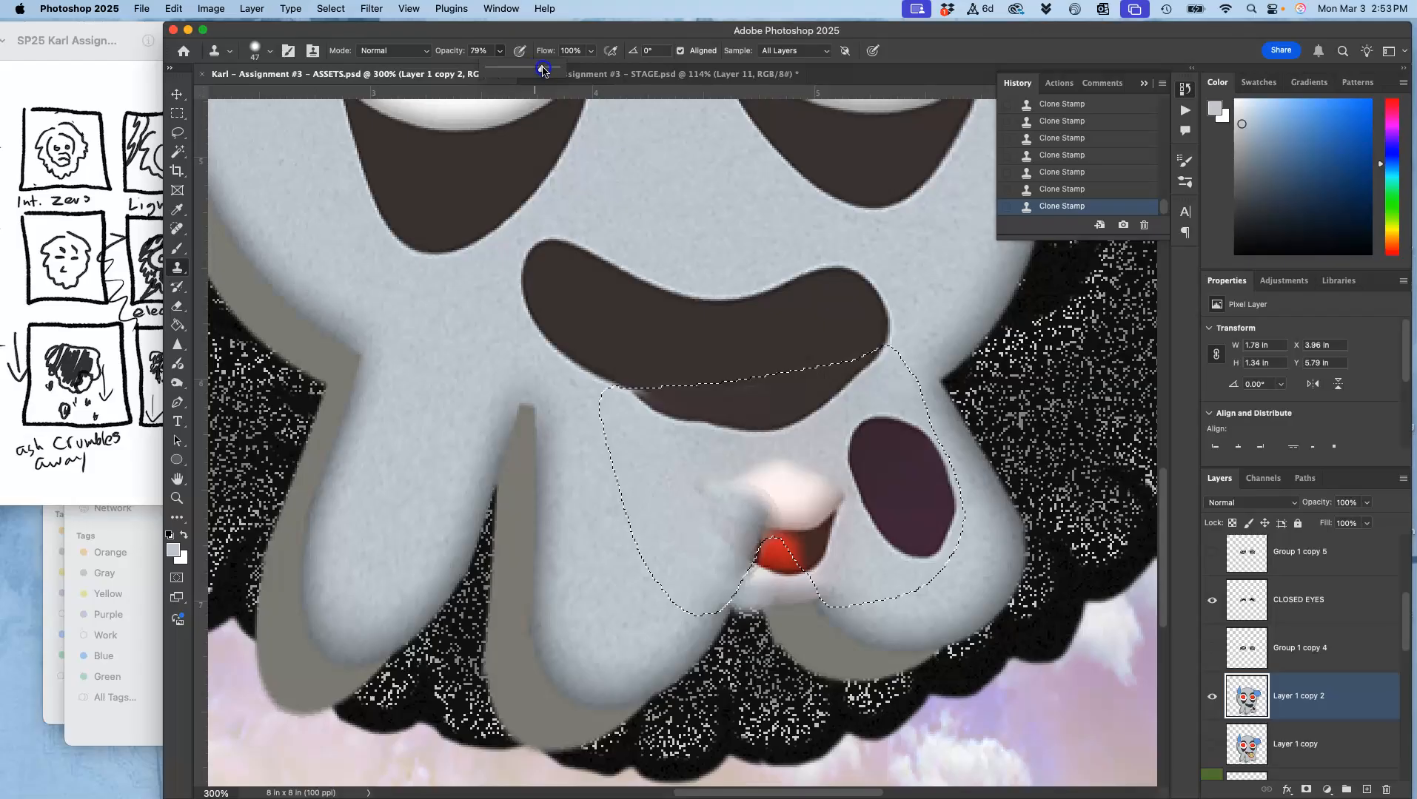
{"action": "left_click", "coordinate": [449, 364], "text": "alt"}
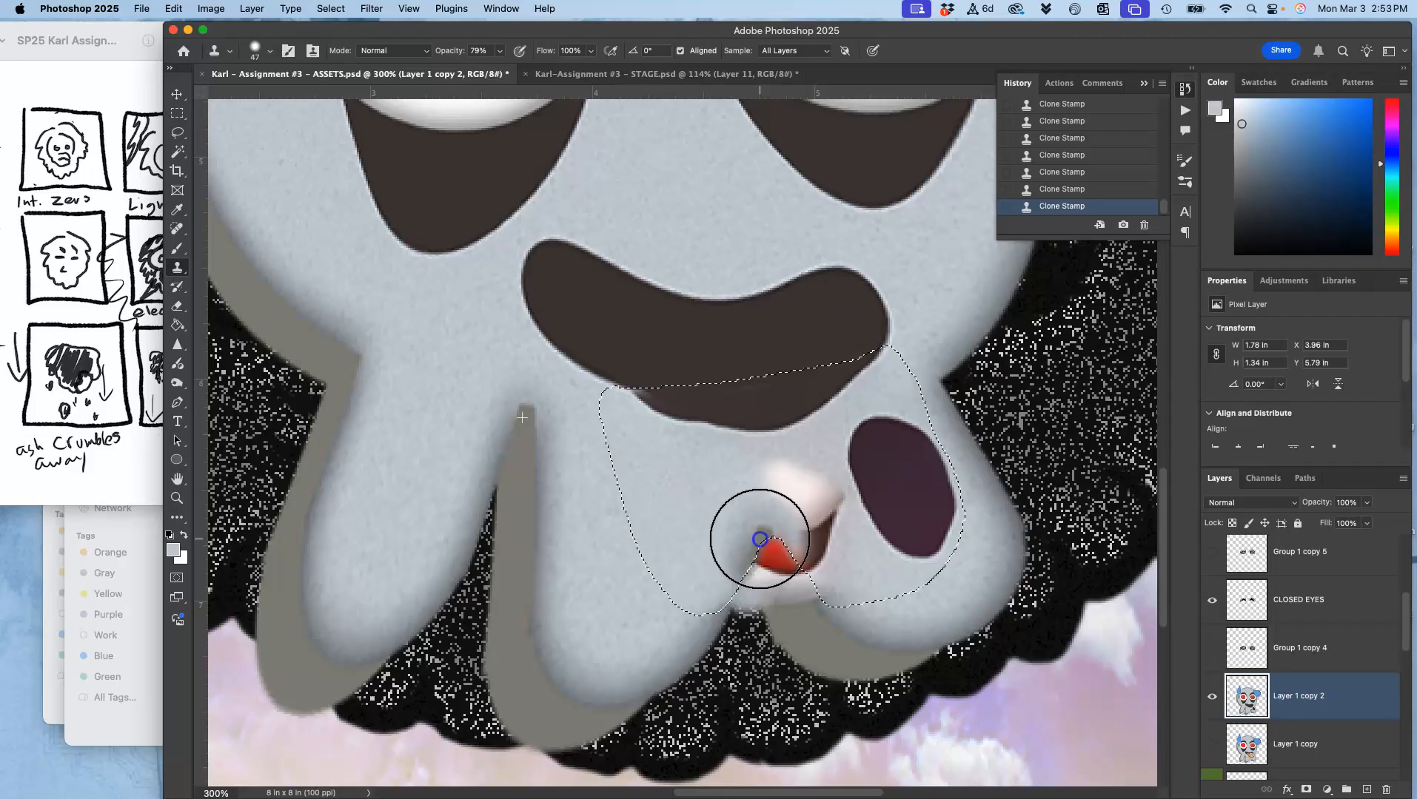
{"action": "mouse_move", "coordinate": [760, 539]}
{"action": "left_mouse_down"}
{"action": "mouse_move", "coordinate": [703, 718]}
{"action": "mouse_move", "coordinate": [733, 604]}
{"action": "mouse_move", "coordinate": [645, 769]}
{"action": "mouse_move", "coordinate": [701, 703]}
{"action": "mouse_move", "coordinate": [741, 626]}
{"action": "mouse_move", "coordinate": [596, 776]}
{"action": "mouse_move", "coordinate": [697, 671]}
{"action": "mouse_move", "coordinate": [698, 605]}
{"action": "left_mouse_up"}
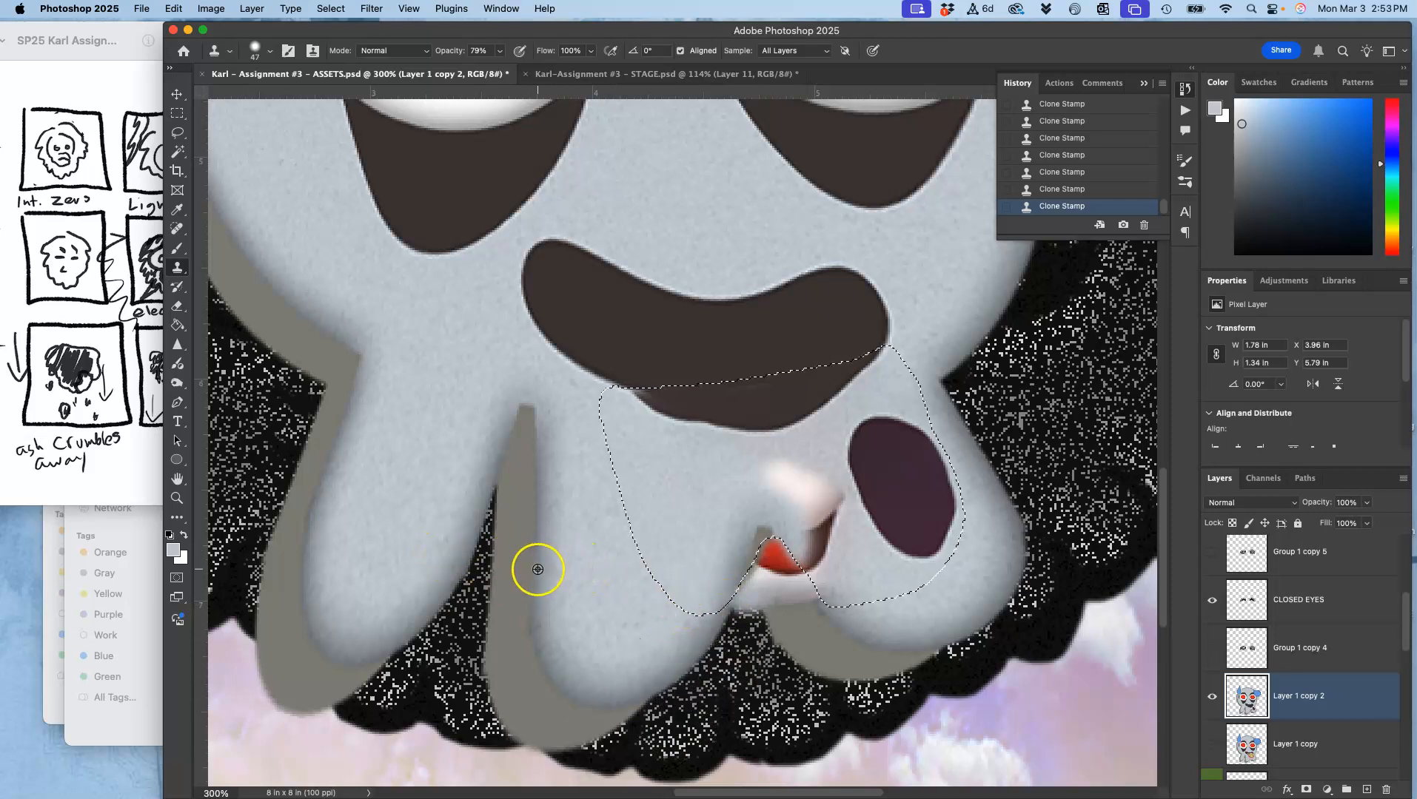
{"action": "left_click", "coordinate": [557, 625], "text": "alt"}
{"action": "left_click", "coordinate": [873, 512]}
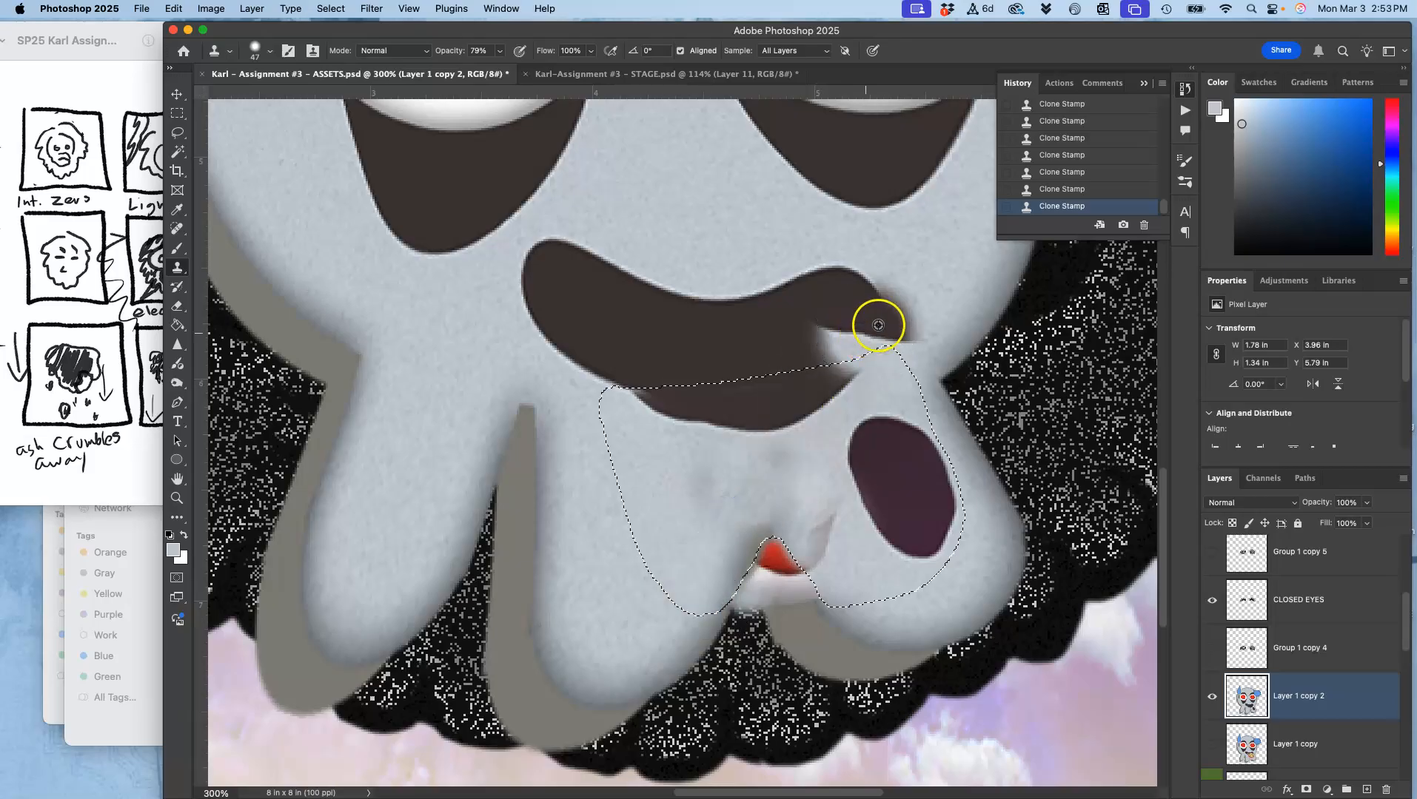
{"action": "left_click", "coordinate": [844, 535]}
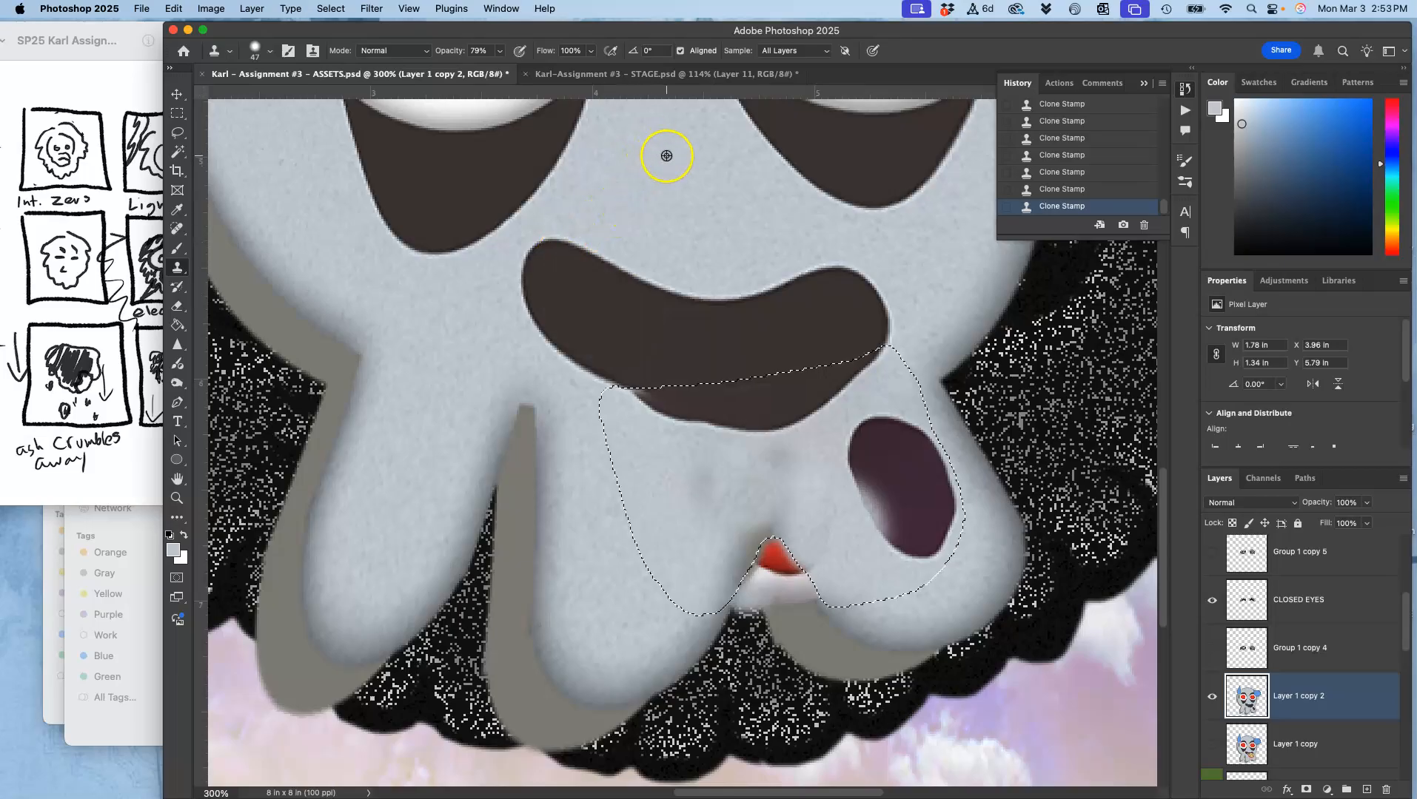
Clone-stamp grey texture sampled between the eyes over the dark purple oval, and blend the smudges below the mouth.
{"action": "left_click", "coordinate": [684, 185], "text": "alt"}
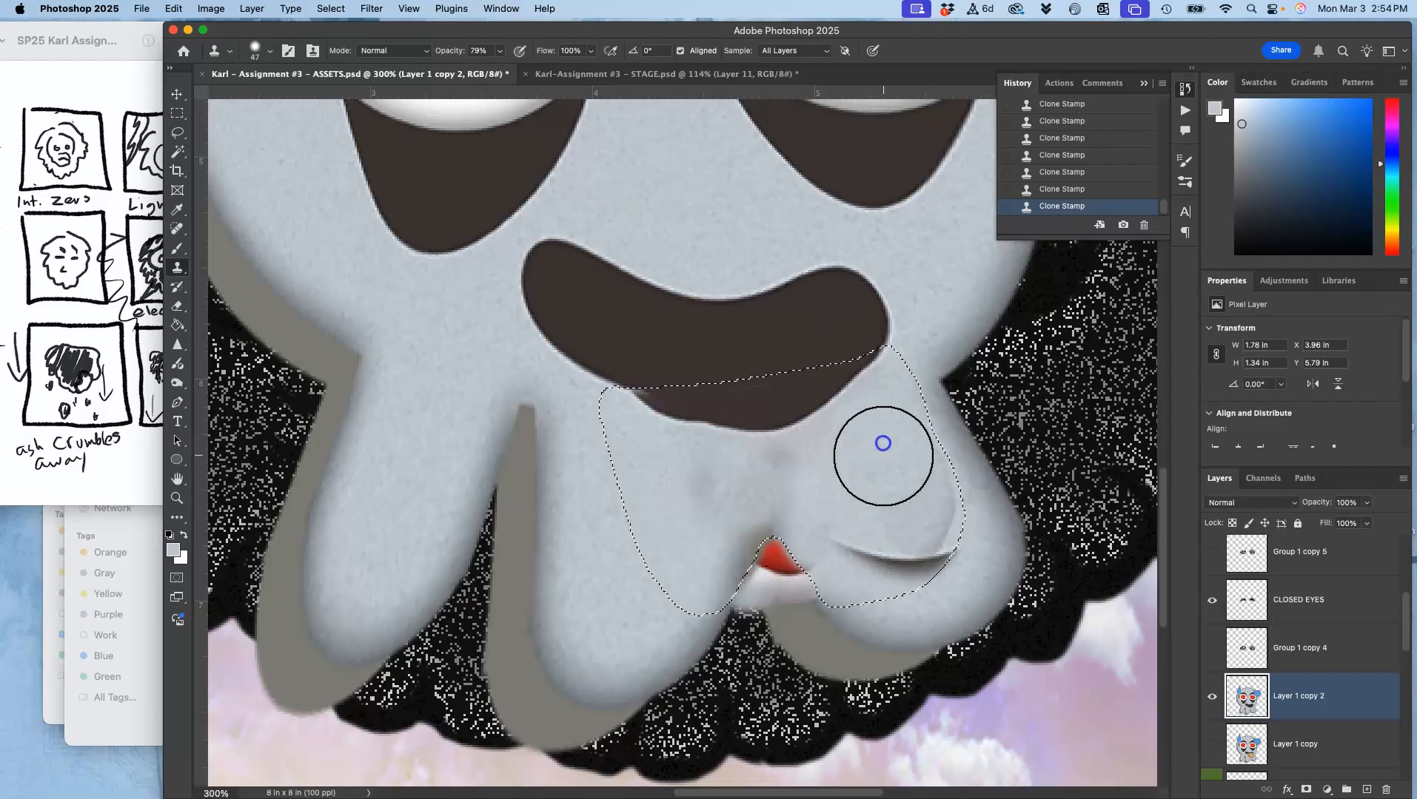
{"action": "left_click", "coordinate": [667, 188], "text": "alt"}
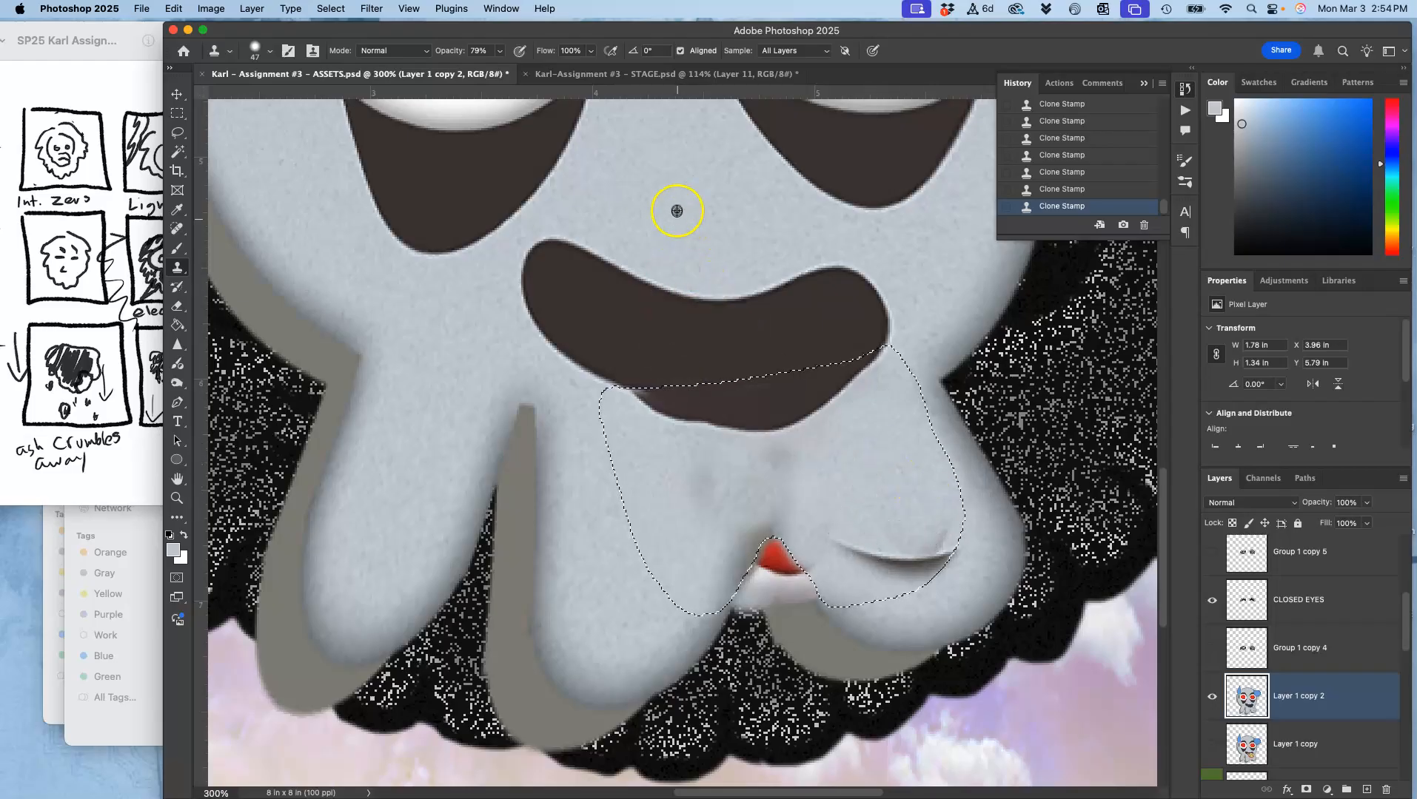
{"action": "left_click", "coordinate": [905, 522]}
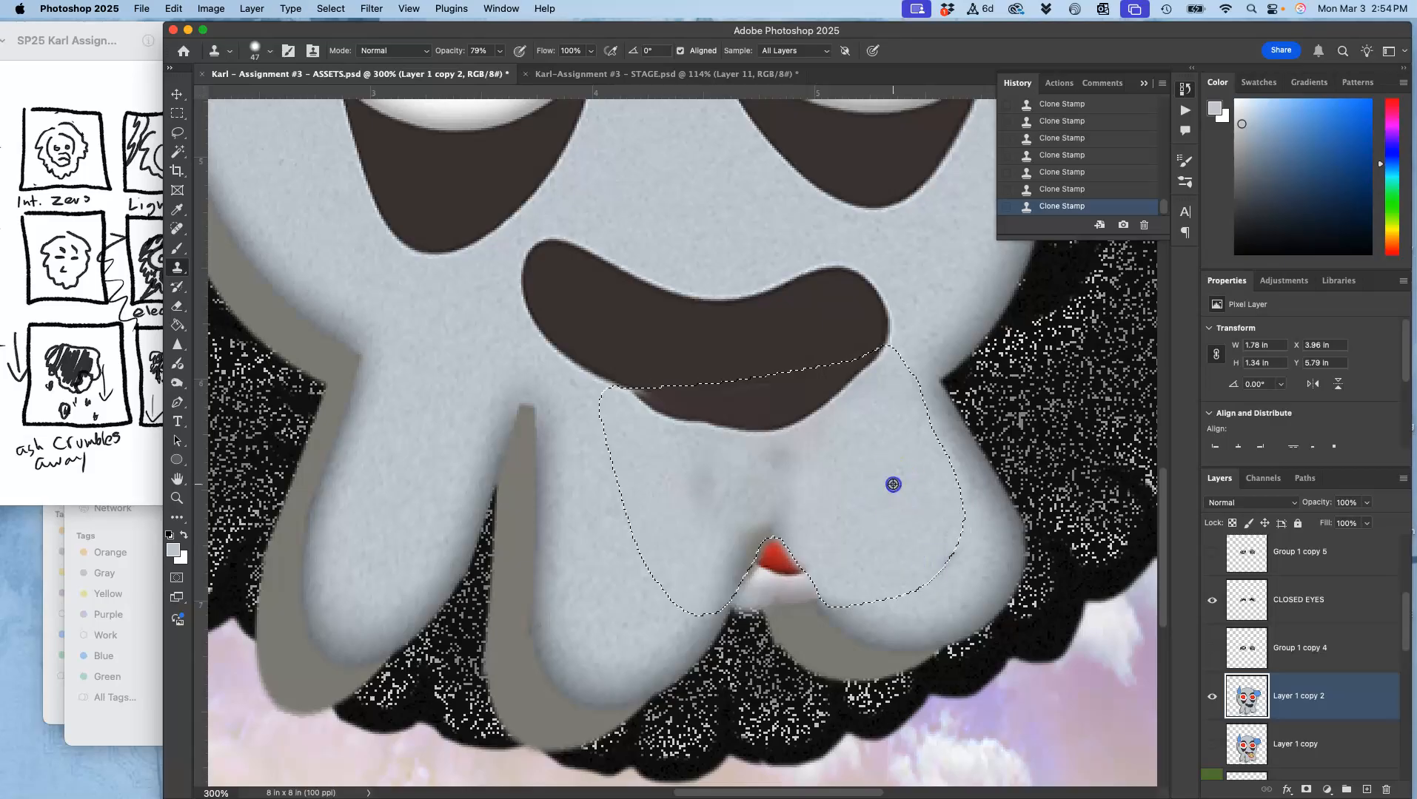
{"action": "left_click", "coordinate": [884, 503], "text": "alt"}
{"action": "left_click_drag", "start_coordinate": [796, 485], "coordinate": [778, 486]}
{"action": "left_click", "coordinate": [730, 489]}
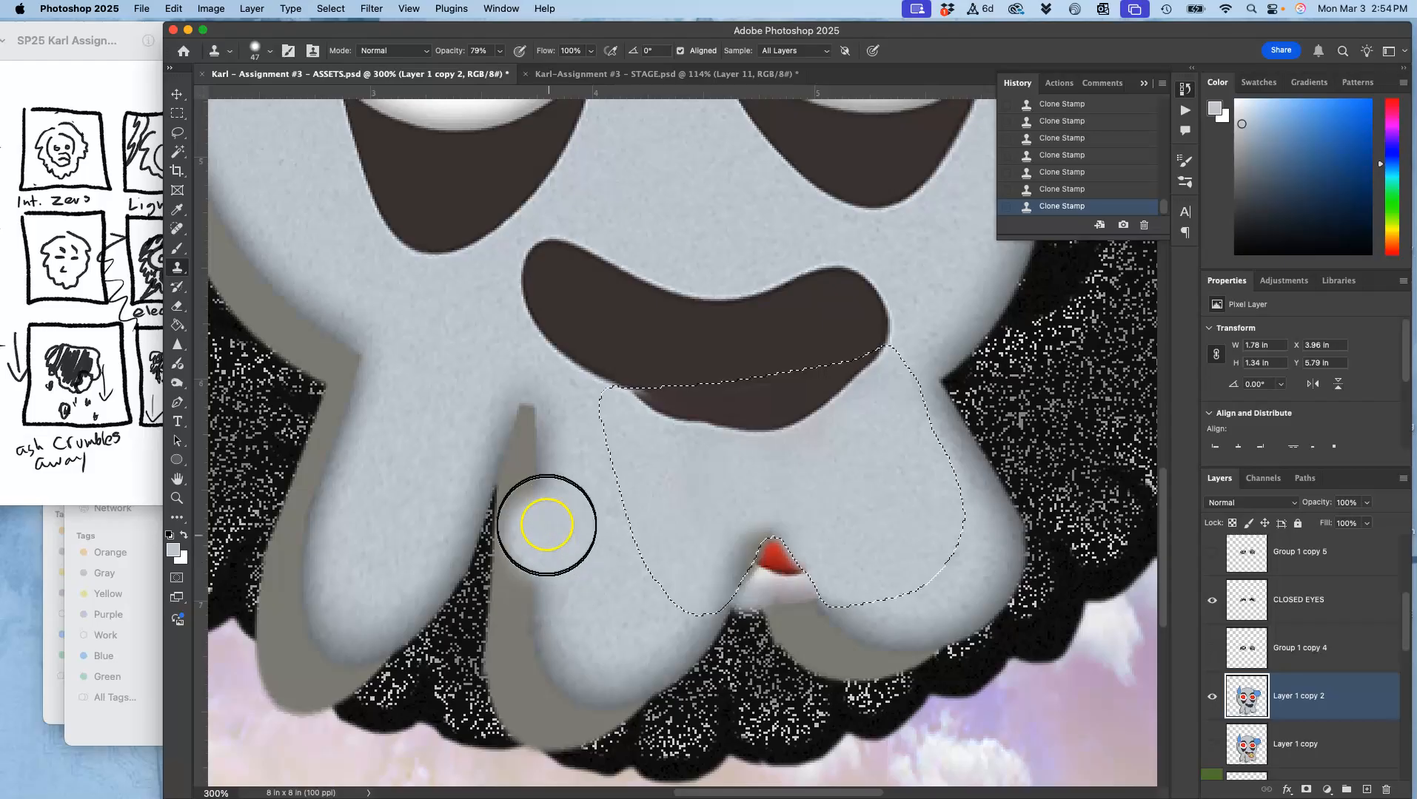
Replace the selection with a lasso around the bulge under the mouth, tracing a shallower lower lip line.
{"action": "left_click", "coordinate": [176, 134]}
{"action": "left_click", "coordinate": [879, 356]}
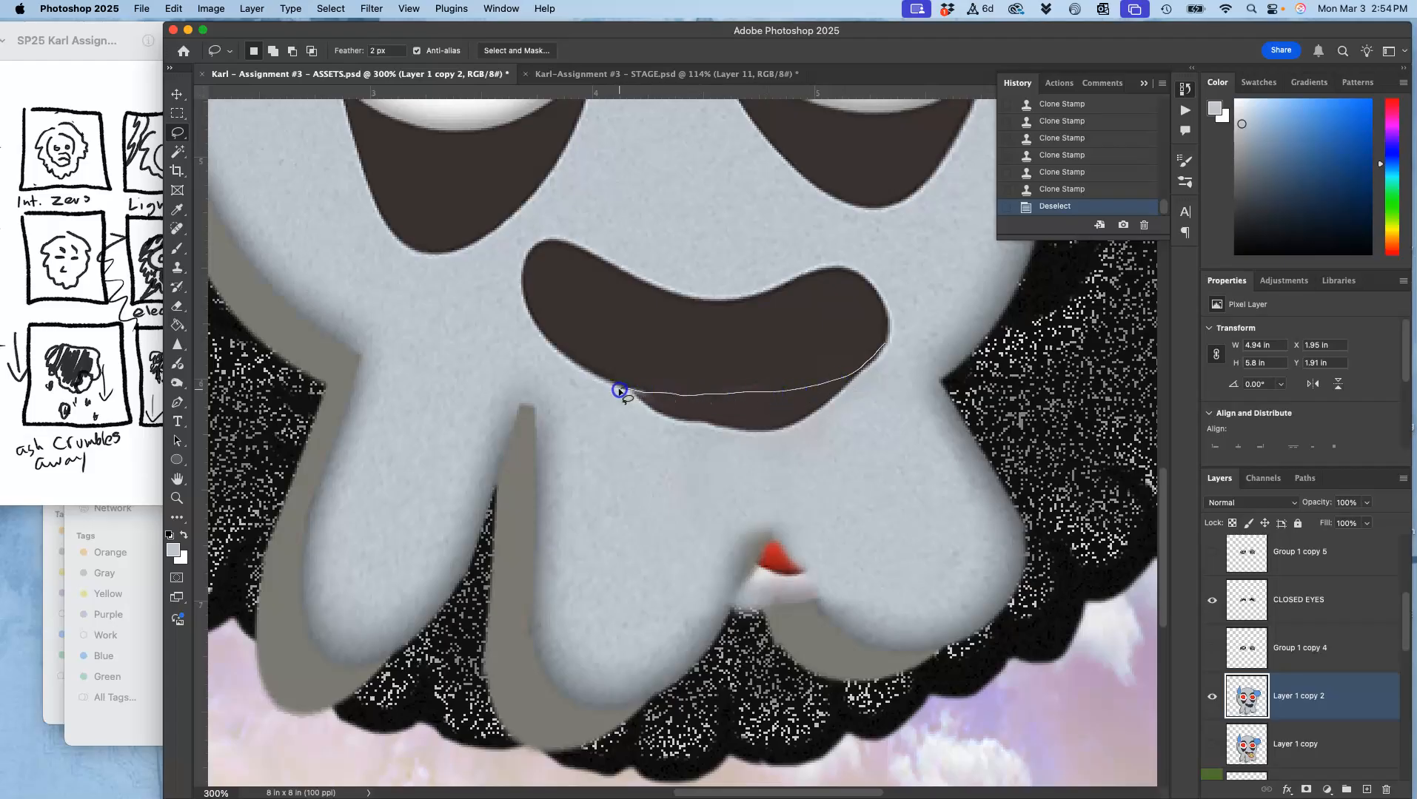
{"action": "left_click_drag", "start_coordinate": [910, 386], "coordinate": [910, 371]}
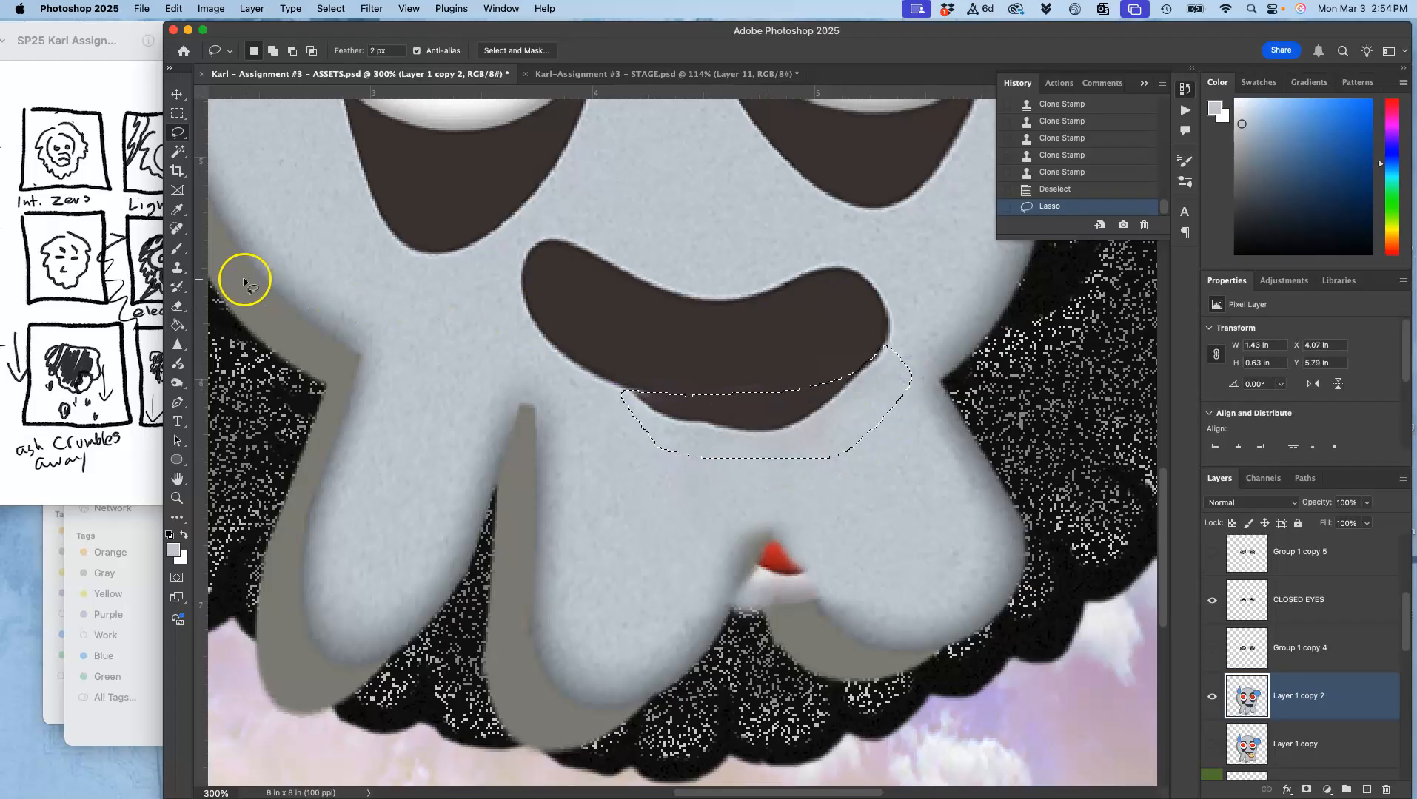
Clone-stamp grey skull texture over the selected dark bulge to reshape the lower lip, and deselect.
{"action": "left_click", "coordinate": [177, 269]}
{"action": "left_click", "coordinate": [634, 200], "text": "alt"}
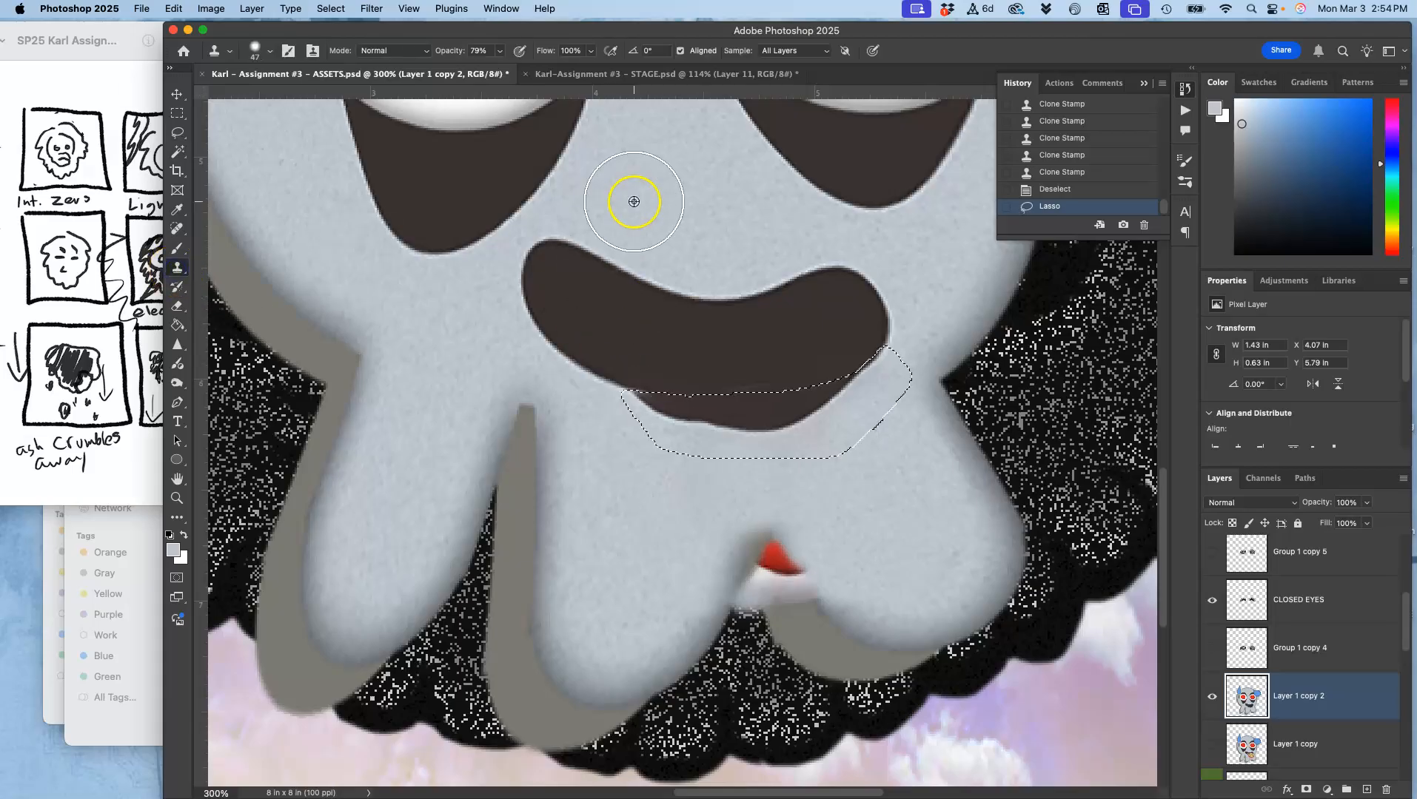
{"action": "mouse_move", "coordinate": [649, 372]}
{"action": "left_mouse_down"}
{"action": "mouse_move", "coordinate": [648, 411]}
{"action": "mouse_move", "coordinate": [711, 418]}
{"action": "left_mouse_up"}
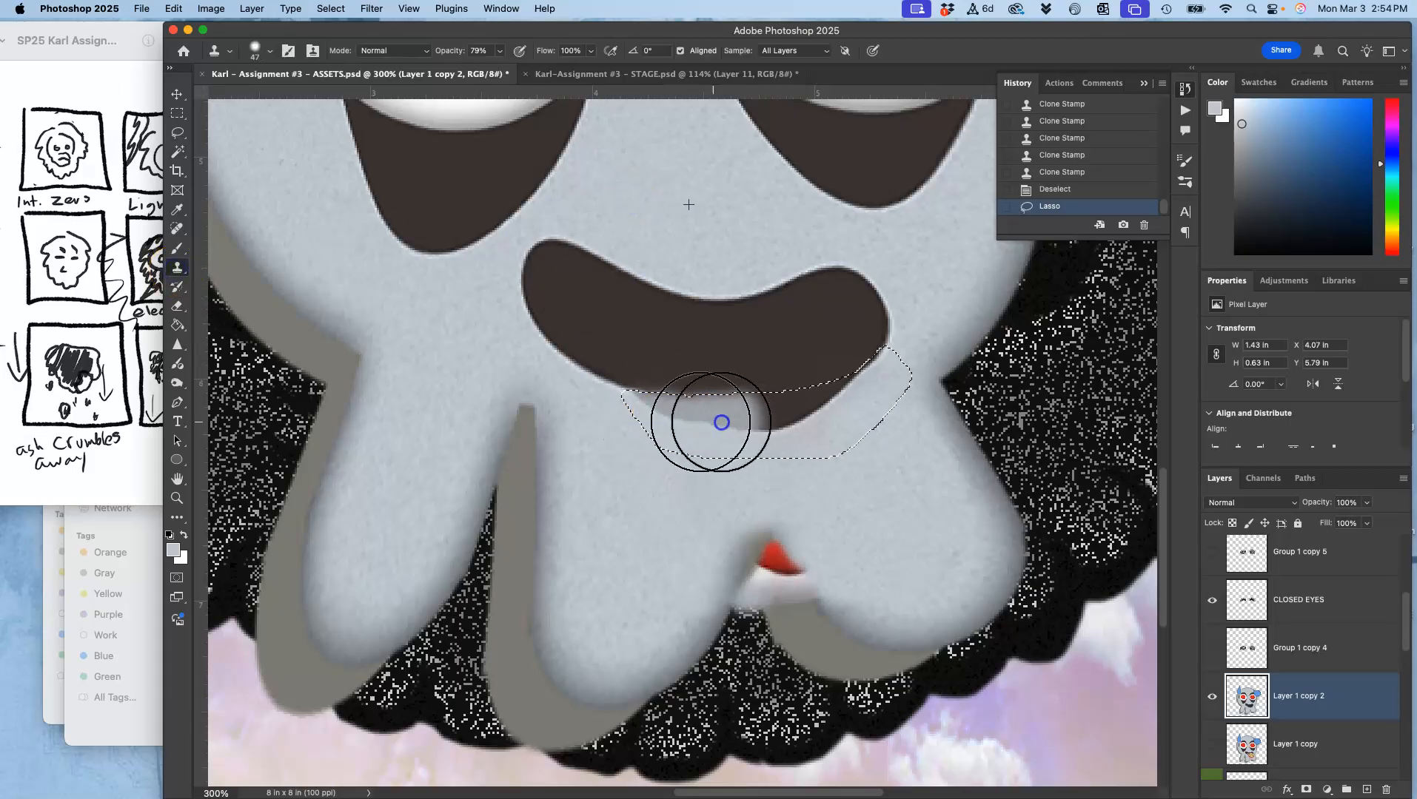
{"action": "mouse_move", "coordinate": [603, 417]}
{"action": "left_mouse_down"}
{"action": "mouse_move", "coordinate": [689, 423]}
{"action": "mouse_move", "coordinate": [841, 394]}
{"action": "mouse_move", "coordinate": [751, 433]}
{"action": "left_mouse_up"}
{"action": "left_click", "coordinate": [706, 201], "text": "alt"}
{"action": "mouse_move", "coordinate": [870, 374]}
{"action": "left_mouse_down"}
{"action": "mouse_move", "coordinate": [801, 428]}
{"action": "mouse_move", "coordinate": [879, 370]}
{"action": "left_mouse_up"}
{"action": "mouse_move", "coordinate": [885, 366]}
{"action": "left_mouse_down"}
{"action": "mouse_move", "coordinate": [864, 379]}
{"action": "mouse_move", "coordinate": [879, 361]}
{"action": "mouse_move", "coordinate": [873, 370]}
{"action": "left_mouse_up"}
{"action": "left_click", "coordinate": [700, 206], "text": "alt"}
{"action": "left_click", "coordinate": [622, 465], "text": "alt"}
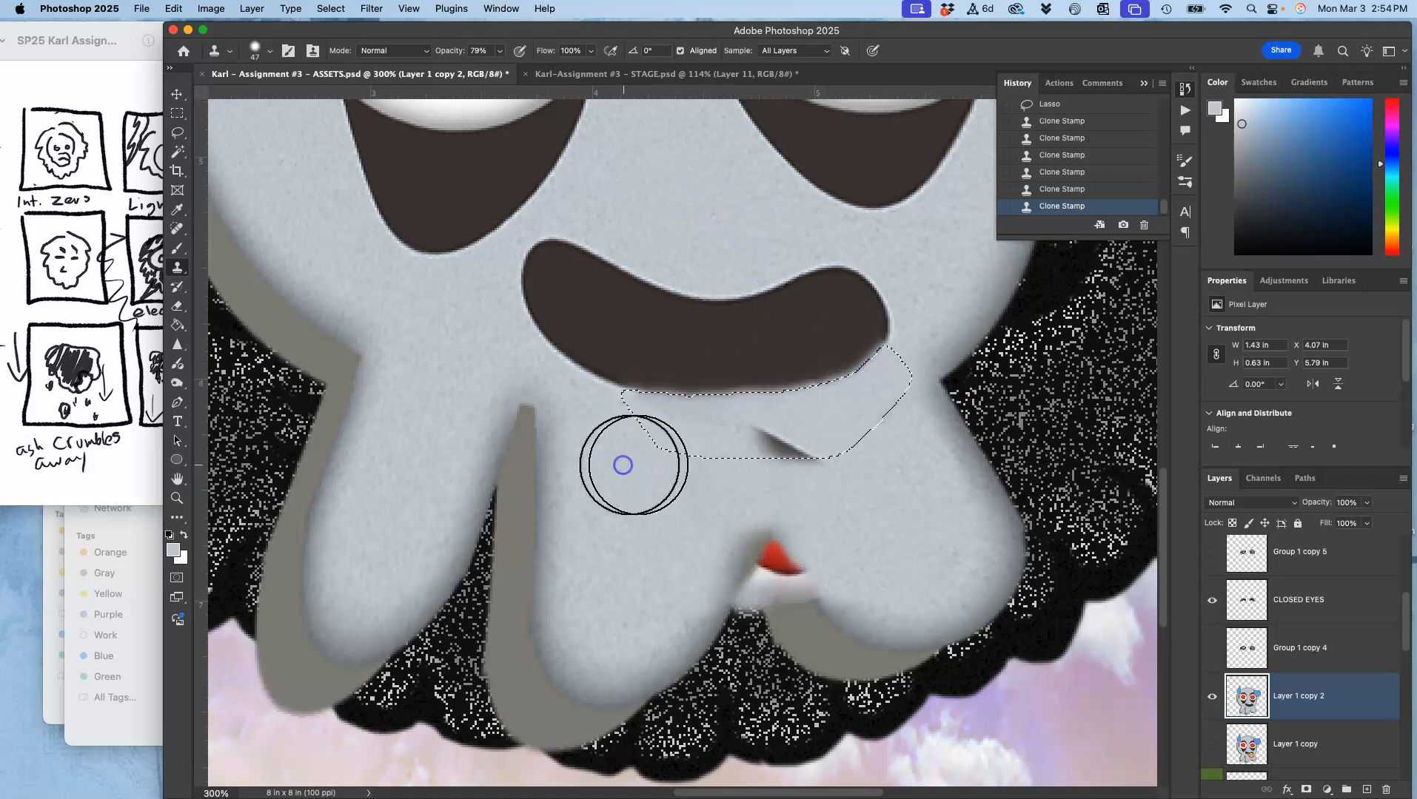
{"action": "mouse_move", "coordinate": [784, 450]}
{"action": "left_mouse_down"}
{"action": "mouse_move", "coordinate": [811, 449]}
{"action": "mouse_move", "coordinate": [777, 455]}
{"action": "left_mouse_up"}
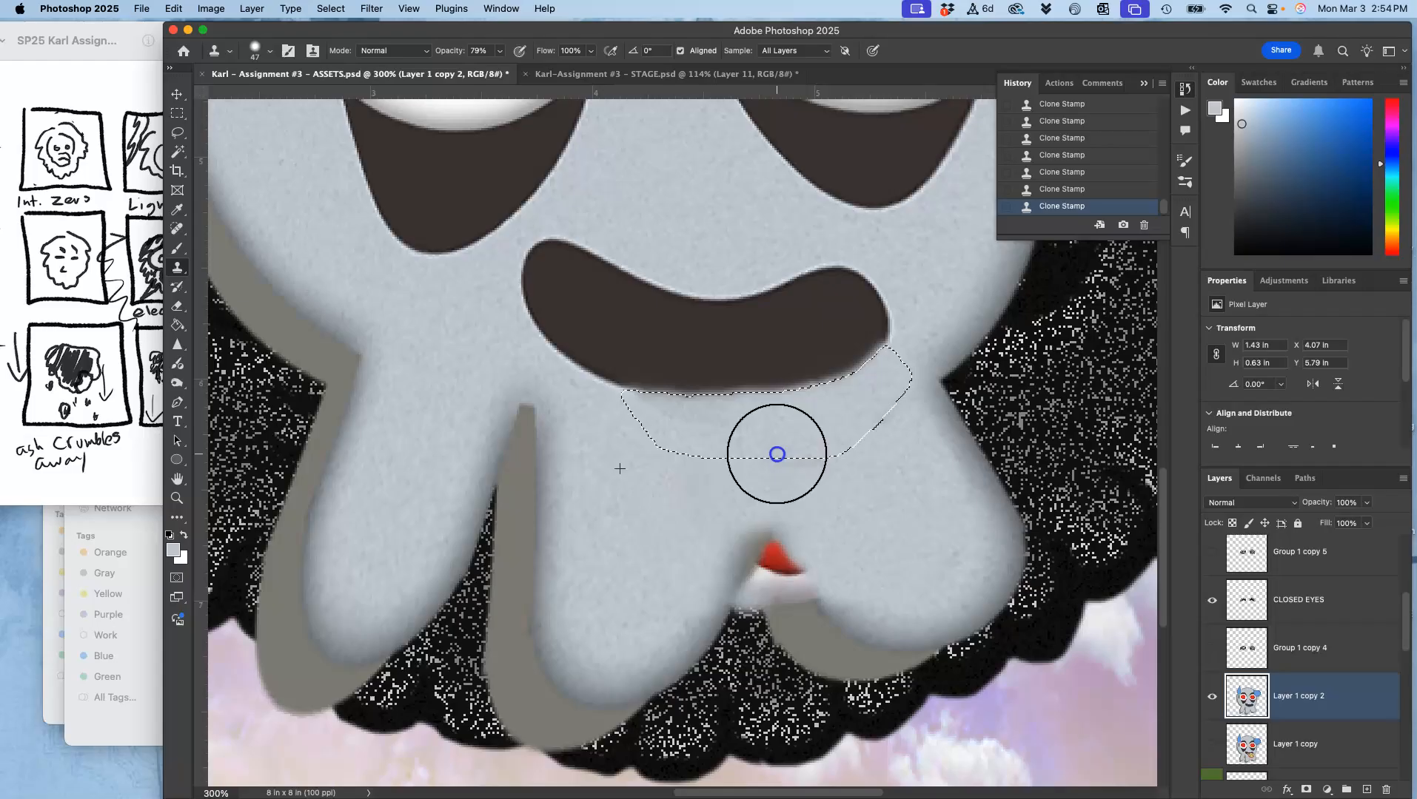
{"action": "key", "text": "cmd+d"}
{"action": "left_click_drag", "start_coordinate": [1017, 703], "coordinate": [991, 732]}
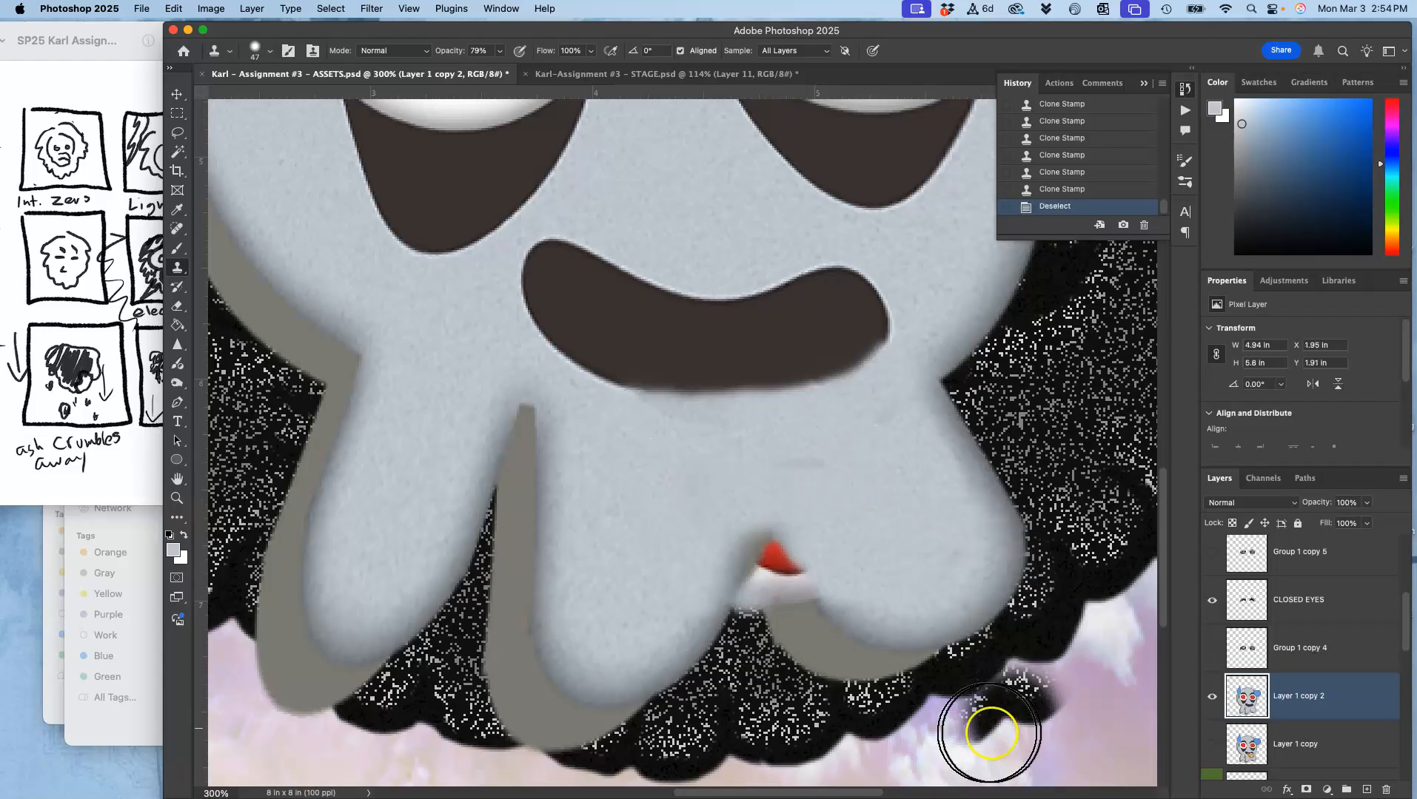
Brush the sampled grey-brown tooth shadow color over the red and white remnant between the teeth at 100% opacity.
{"action": "key", "text": "super+plus"}
{"action": "key", "text": "super+plus"}
{"action": "scroll", "coordinate": [952, 716], "scroll_direction": "down", "scroll_amount": 4}
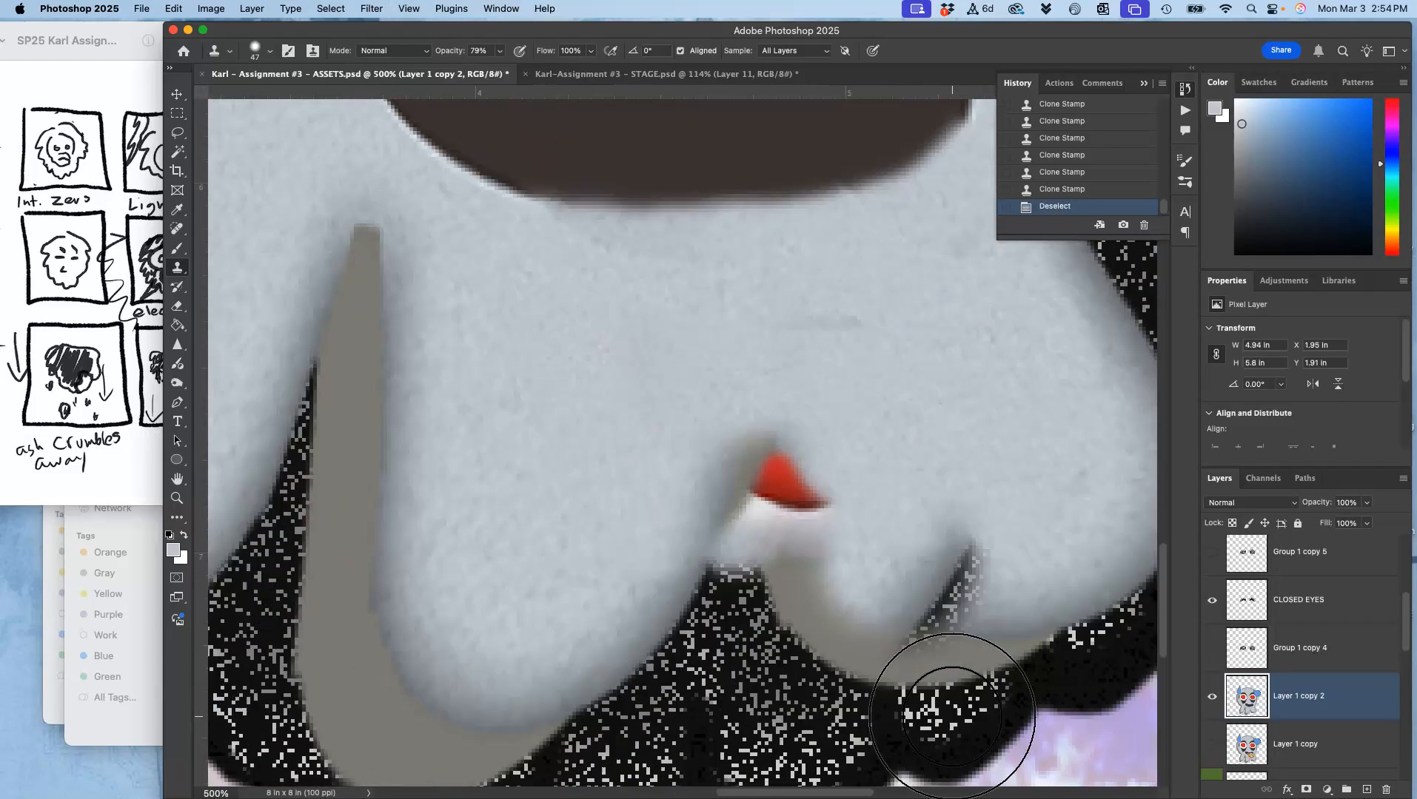
{"action": "scroll", "coordinate": [952, 717], "scroll_direction": "down", "scroll_amount": 2}
{"action": "scroll", "coordinate": [952, 716], "scroll_direction": "right", "scroll_amount": 1}
{"action": "left_click", "coordinate": [180, 250]}
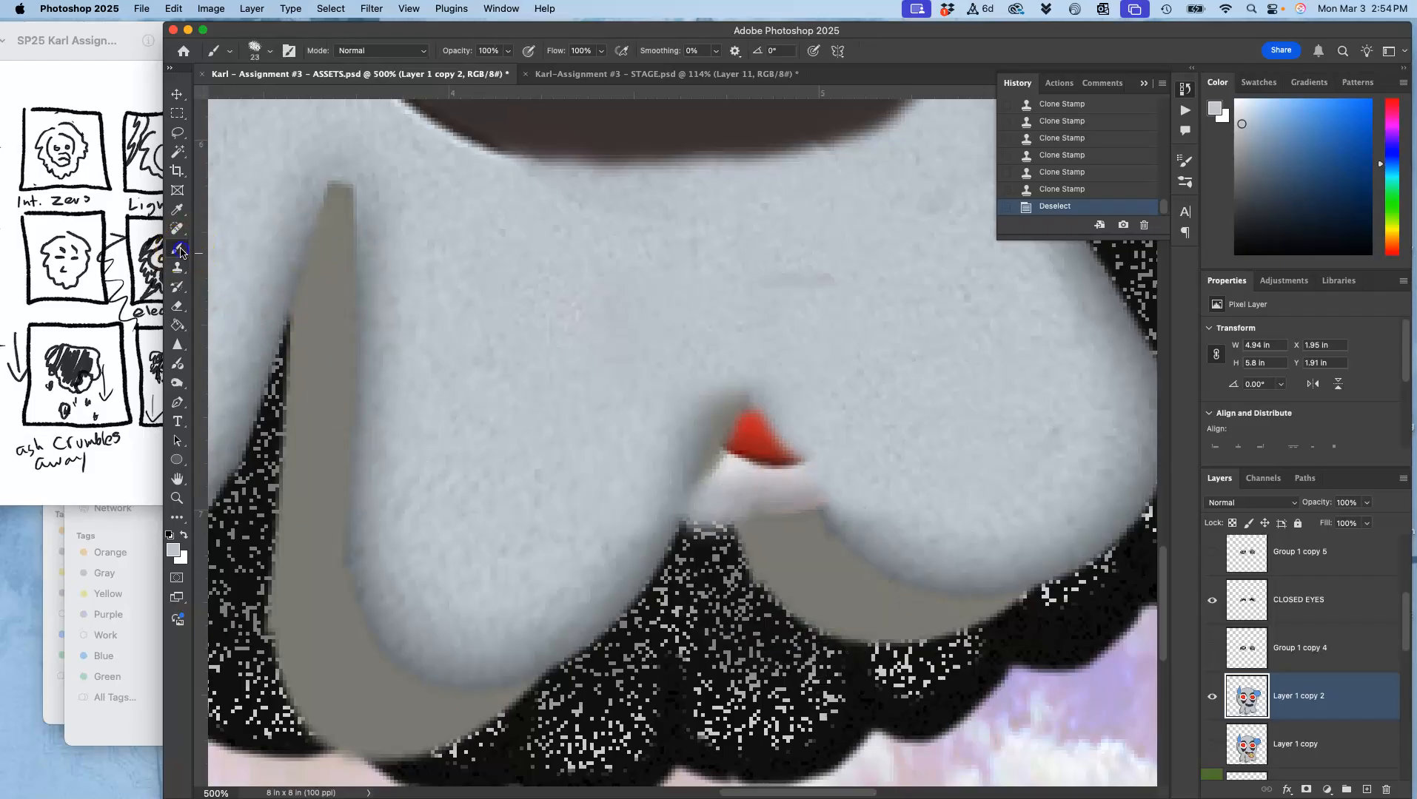
{"action": "left_click", "coordinate": [319, 458], "text": "alt"}
{"action": "mouse_move", "coordinate": [761, 456]}
{"action": "left_mouse_down"}
{"action": "mouse_move", "coordinate": [751, 420]}
{"action": "mouse_move", "coordinate": [784, 506]}
{"action": "mouse_move", "coordinate": [736, 483]}
{"action": "mouse_move", "coordinate": [733, 499]}
{"action": "mouse_move", "coordinate": [774, 567]}
{"action": "mouse_move", "coordinate": [733, 496]}
{"action": "mouse_move", "coordinate": [759, 465]}
{"action": "mouse_move", "coordinate": [714, 572]}
{"action": "left_mouse_up"}
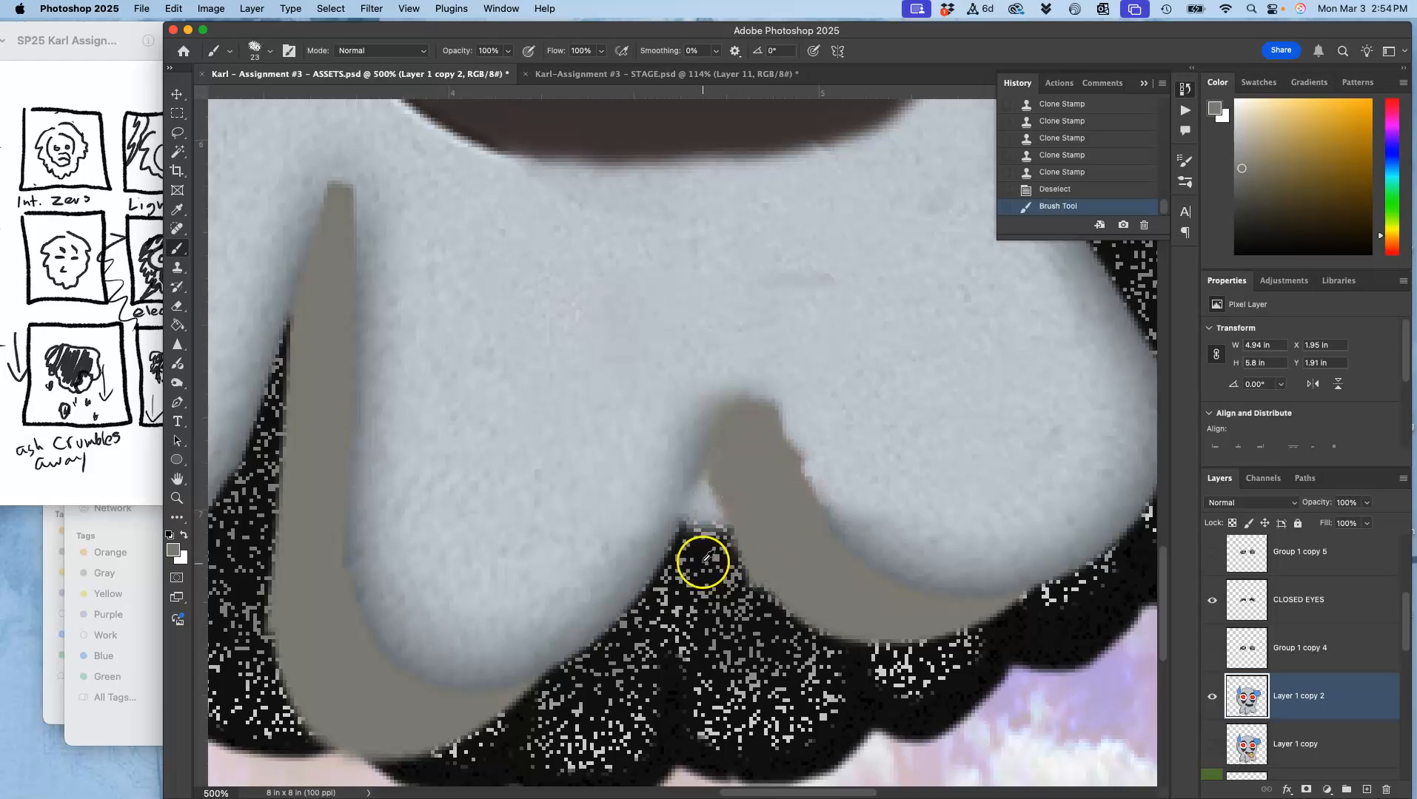
Lasso the pale remnant at the peak of the gap between the teeth, delete it, and deselect.
{"action": "left_click", "coordinate": [699, 529], "text": "alt"}
{"action": "left_click_drag", "start_coordinate": [248, 168], "coordinate": [289, 191]}
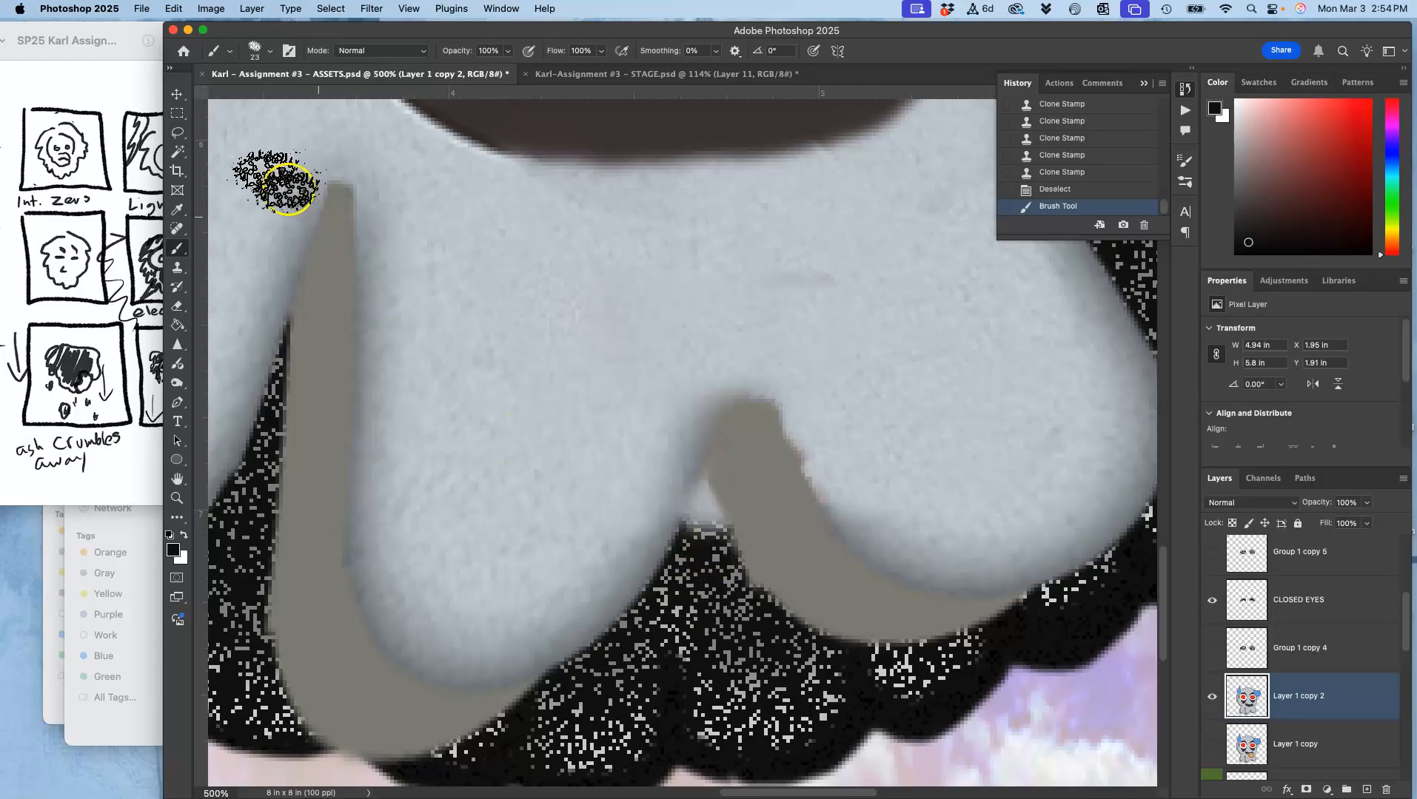
{"action": "left_click", "coordinate": [177, 132]}
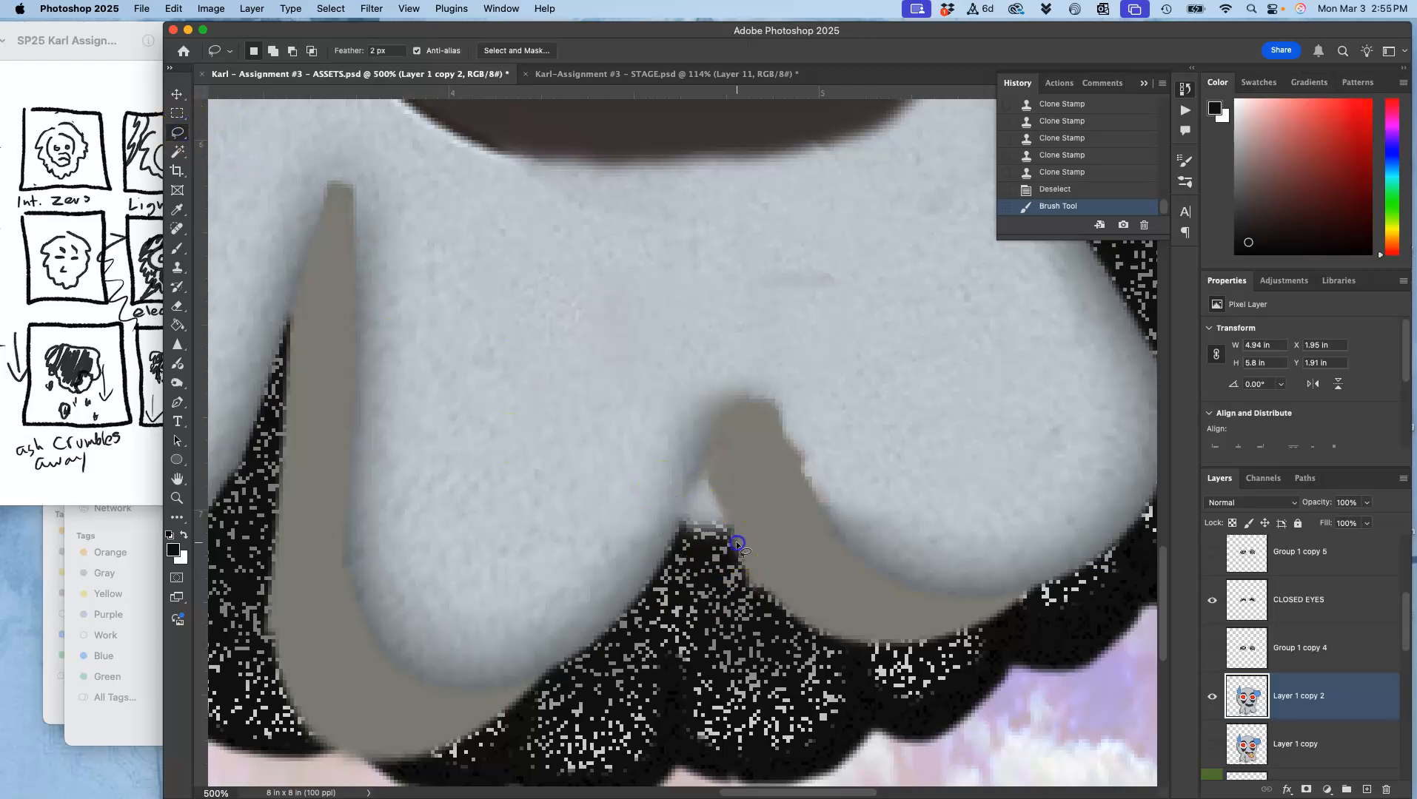
{"action": "left_click_drag", "start_coordinate": [667, 531], "coordinate": [701, 612]}
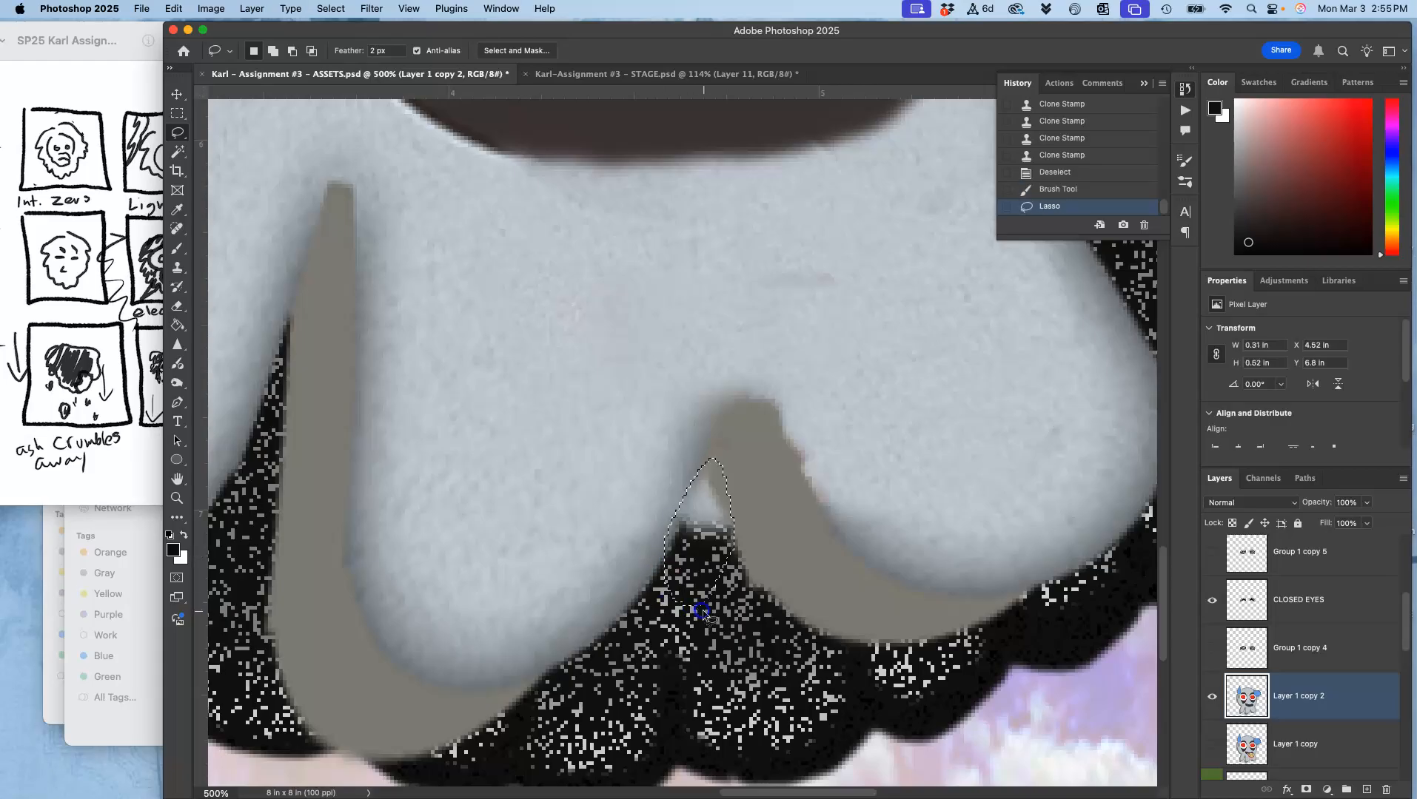
{"action": "key", "text": "Delete"}
{"action": "key", "text": "super+1"}
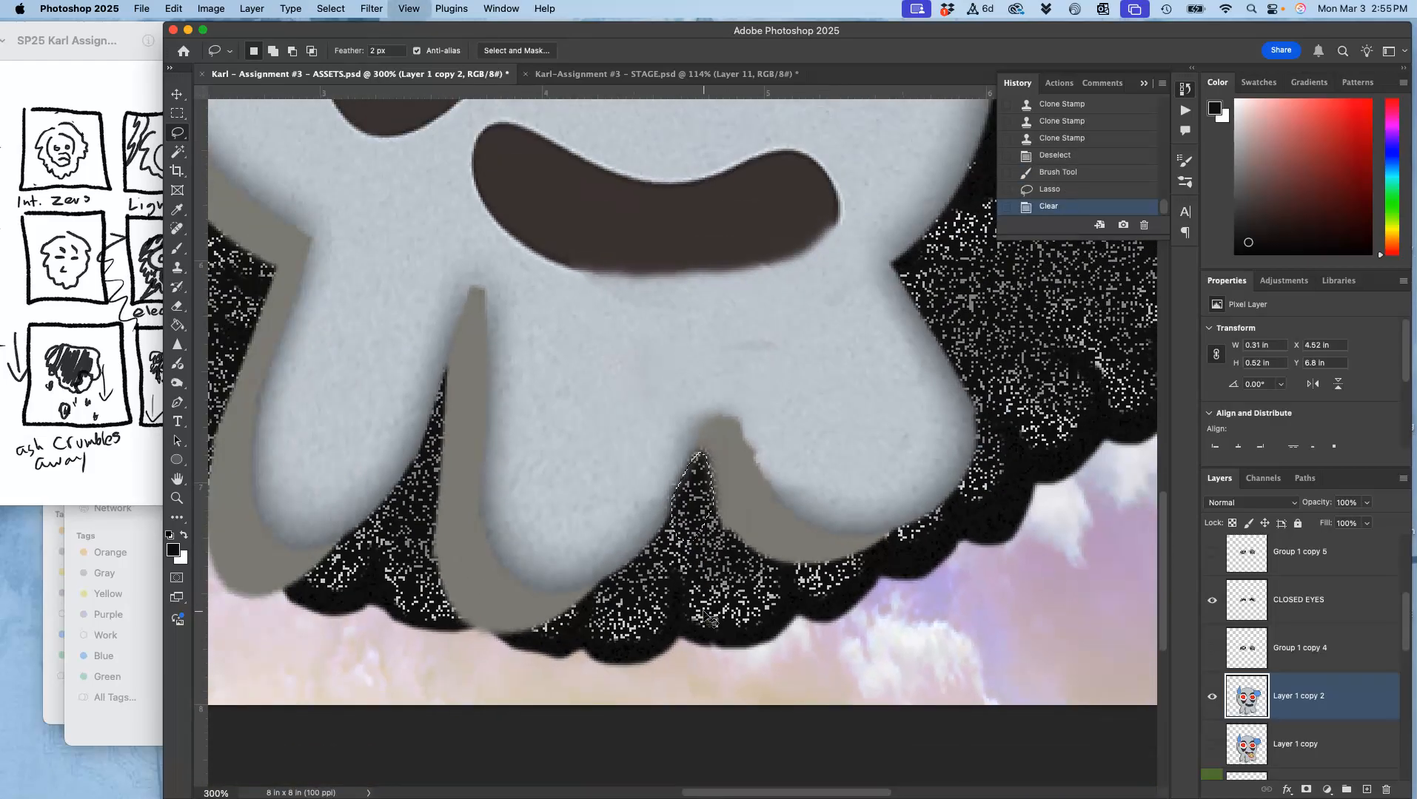
{"action": "scroll", "coordinate": [709, 618], "scroll_direction": "up", "scroll_amount": 3}
{"action": "left_click", "coordinate": [710, 615]}
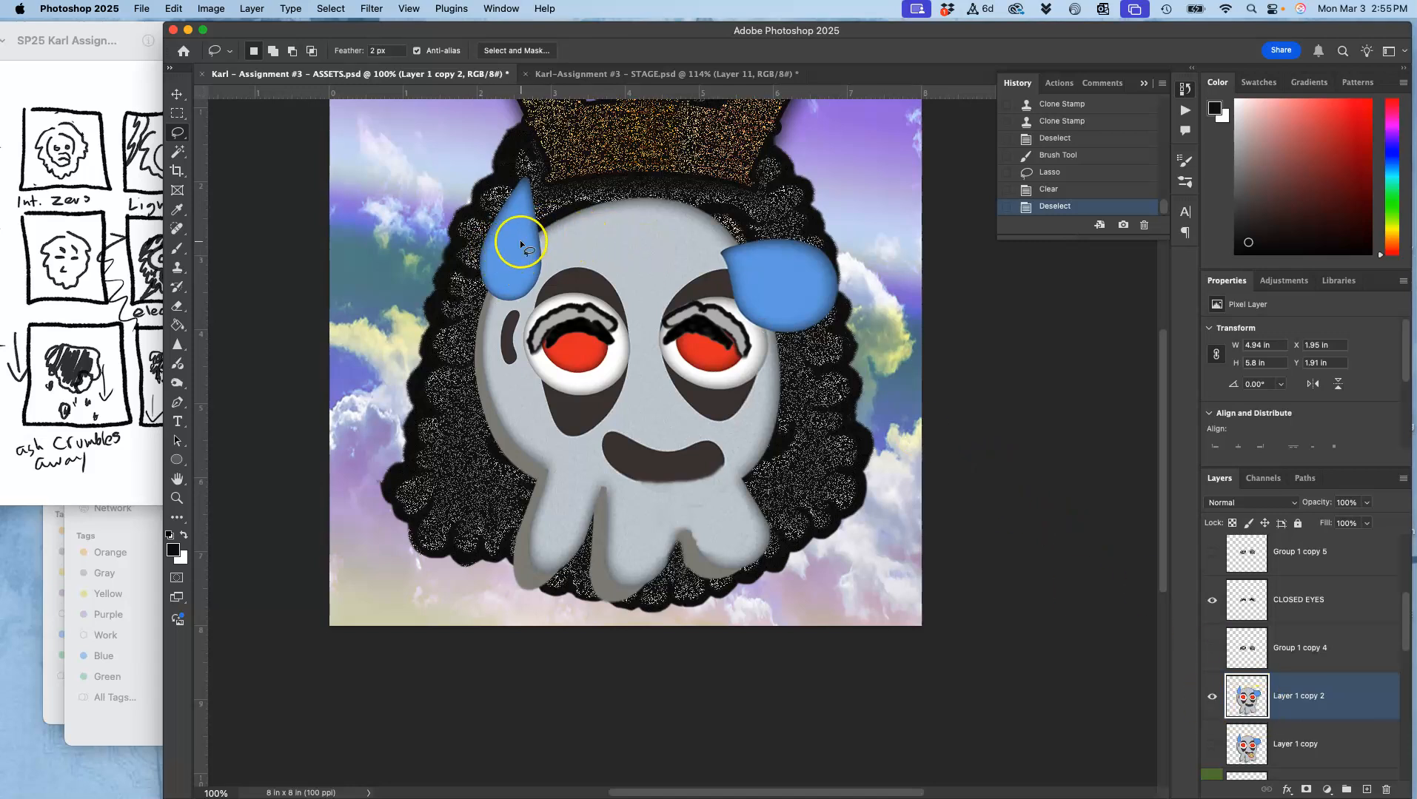
Lasso and delete each of the two blue teardrops beside the skull's forehead, clearing the selection each time.
{"action": "left_click", "coordinate": [179, 154]}
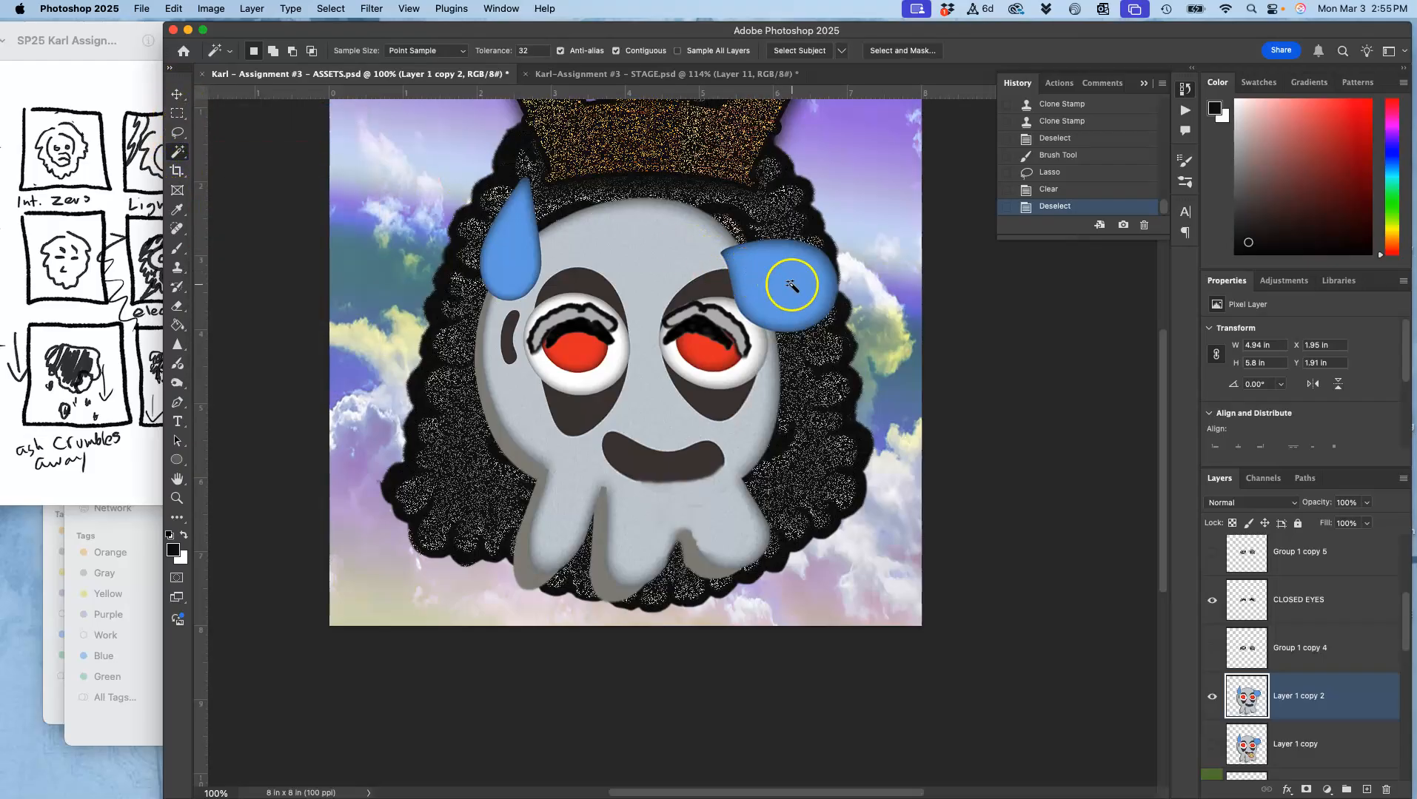
{"action": "left_click", "coordinate": [178, 133]}
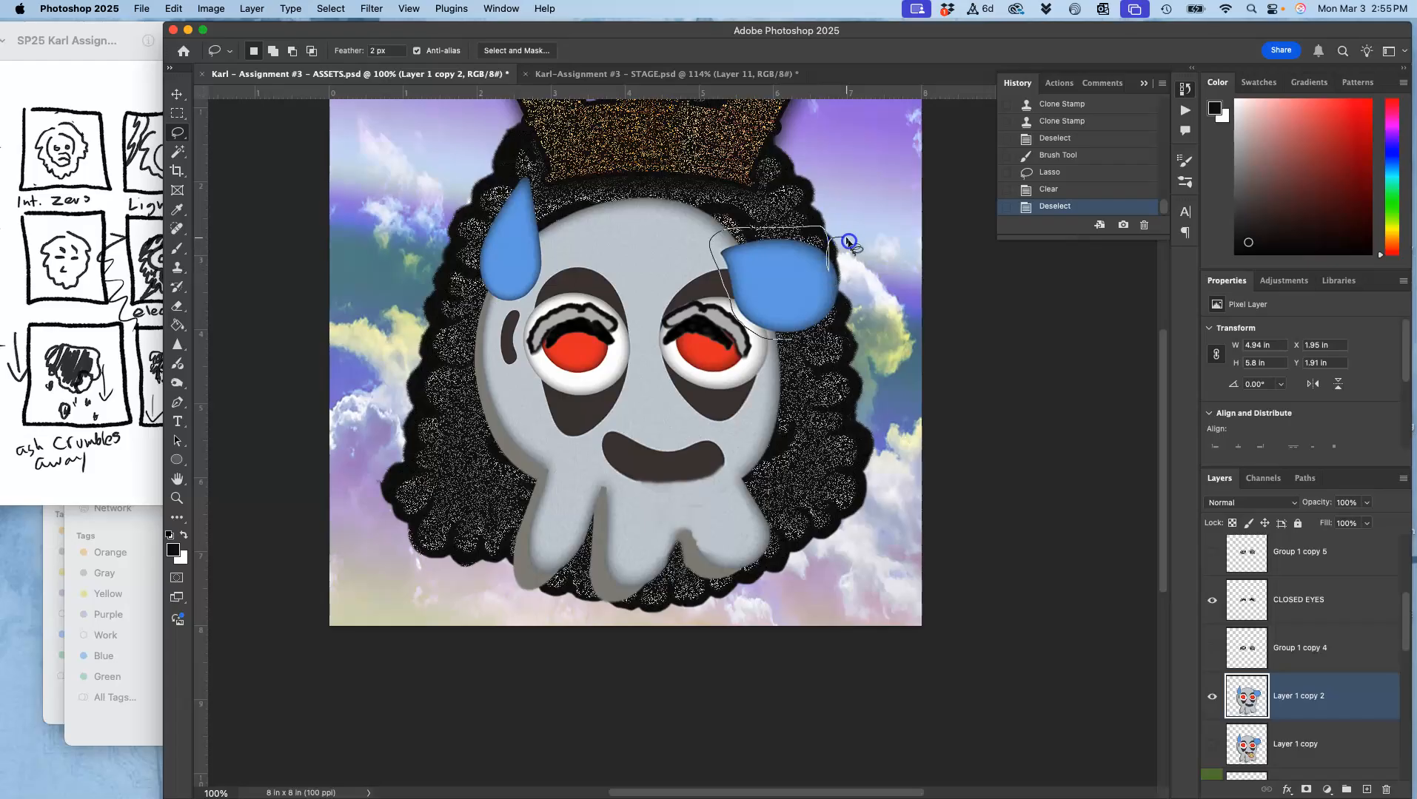
{"action": "left_click_drag", "start_coordinate": [826, 343], "coordinate": [773, 339]}
{"action": "key", "text": "Delete"}
{"action": "key", "text": "cmd+d"}
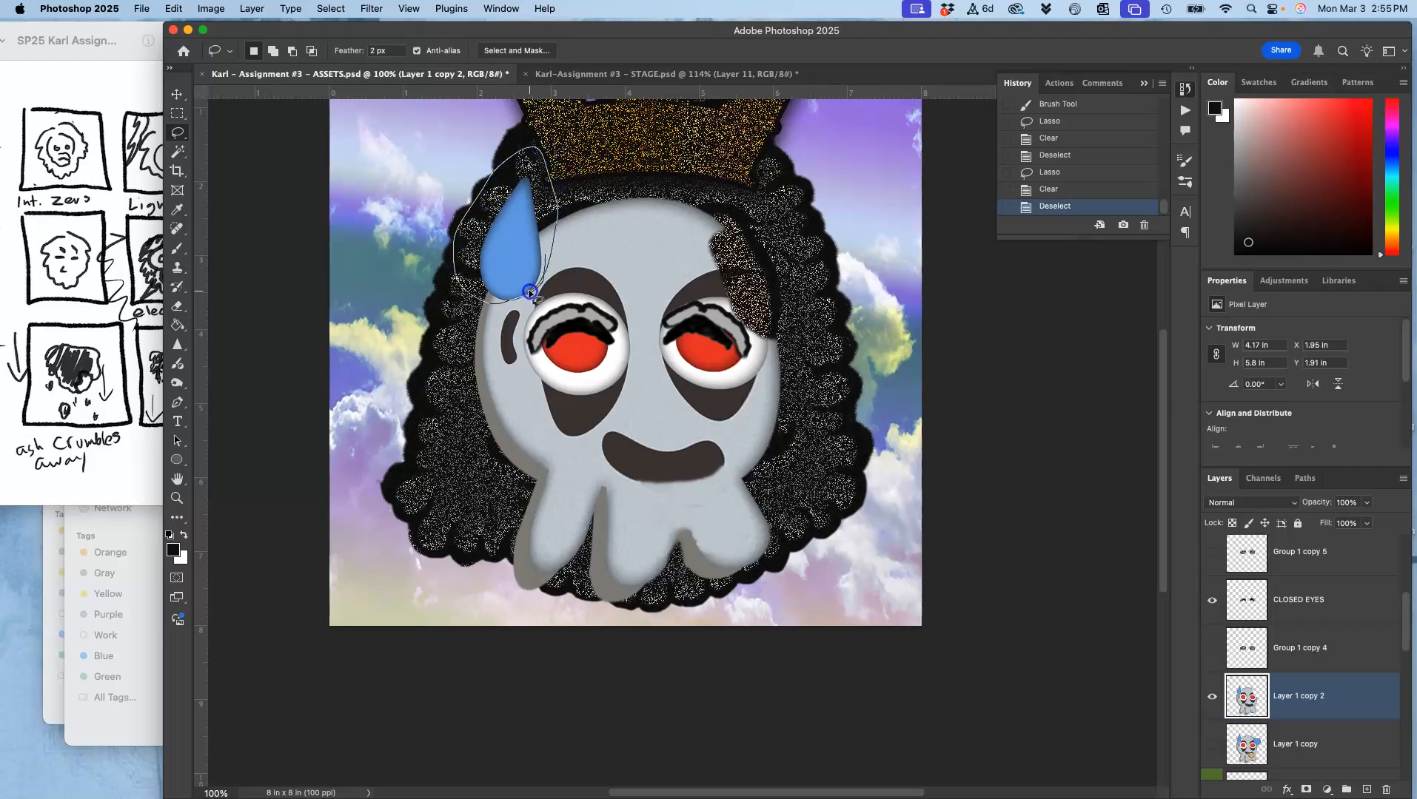
{"action": "left_click_drag", "start_coordinate": [513, 300], "coordinate": [513, 301]}
{"action": "key", "text": "Delete"}
{"action": "key", "text": "super+d"}
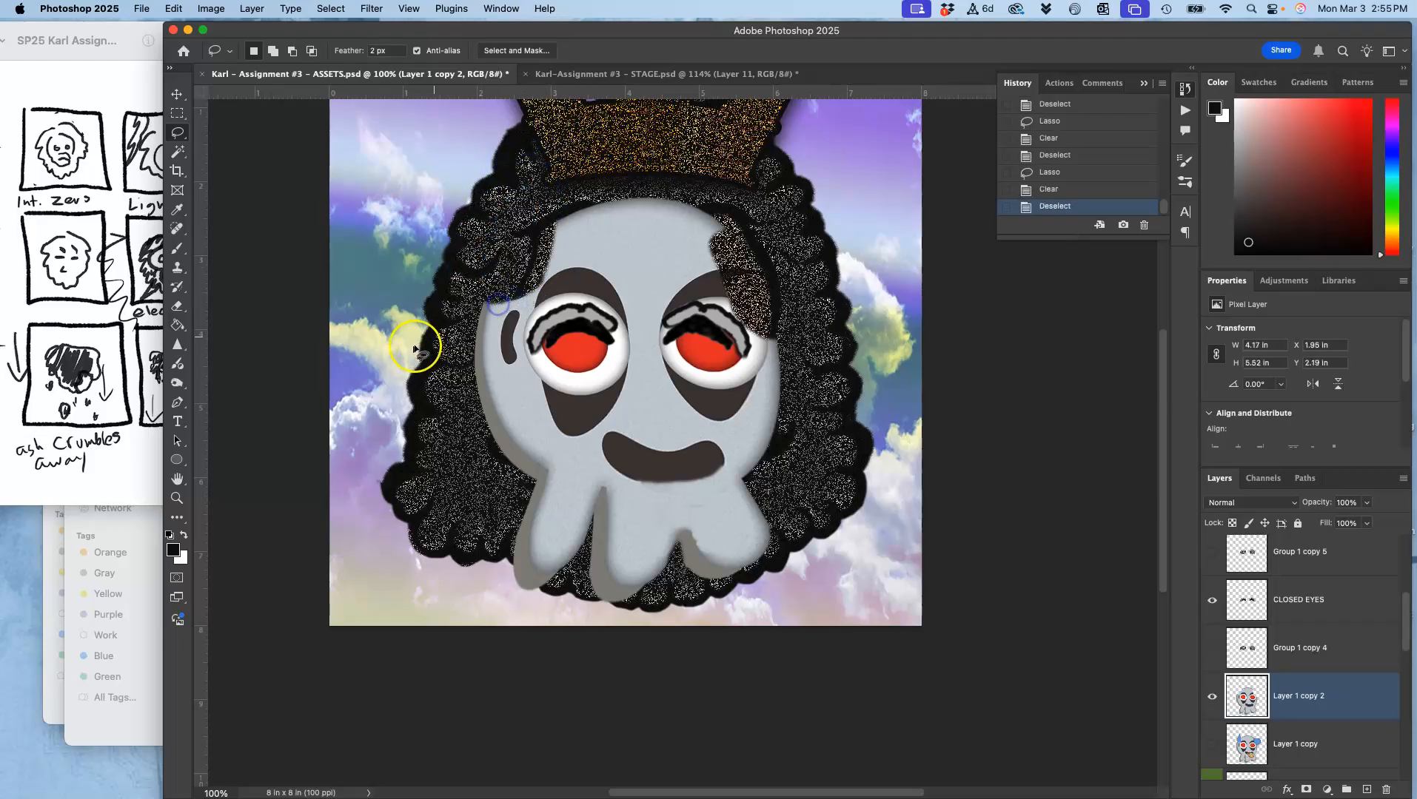
Check the storyboard sketches and examine the cut-out edges around the skull's forehead up close.
{"action": "left_click", "coordinate": [128, 359]}
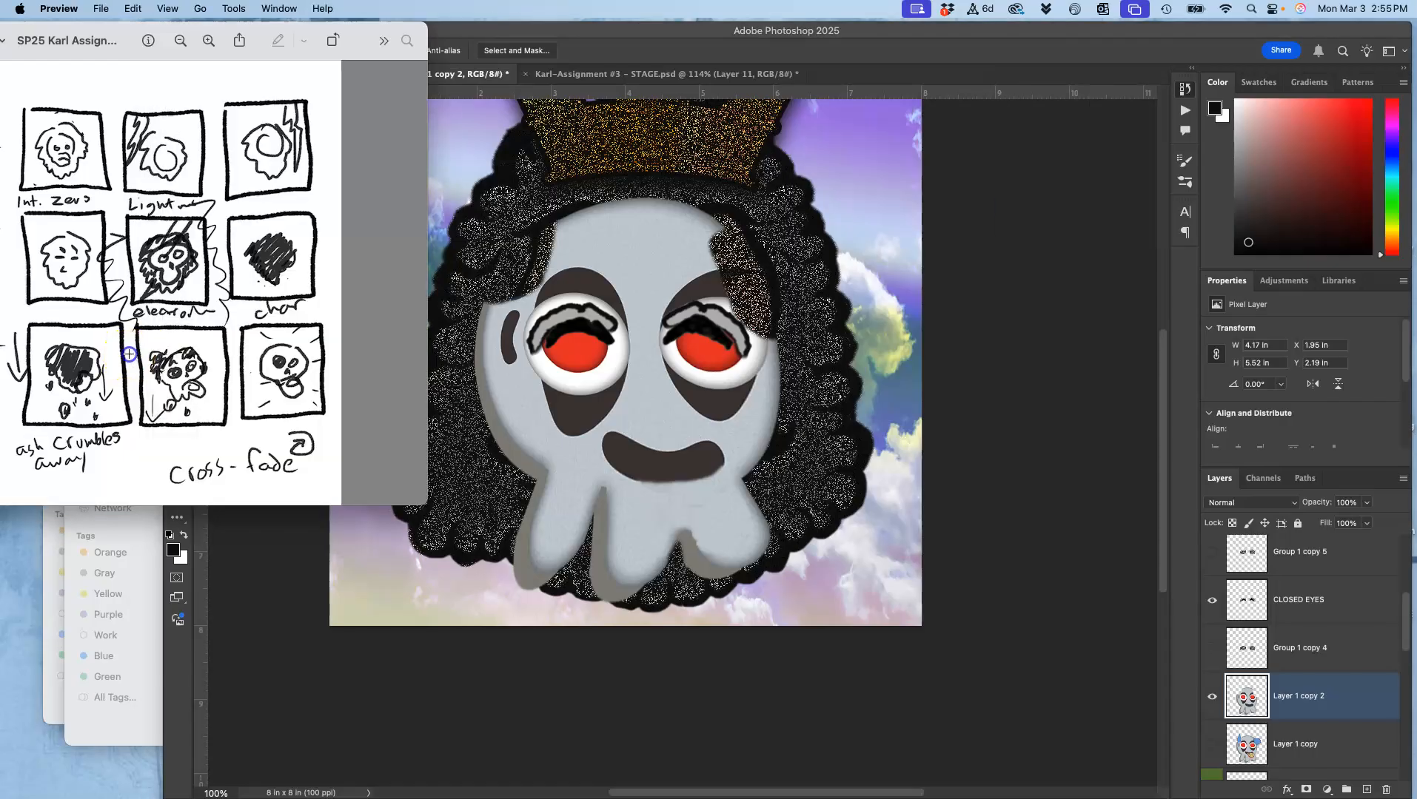
{"action": "left_click", "coordinate": [485, 306]}
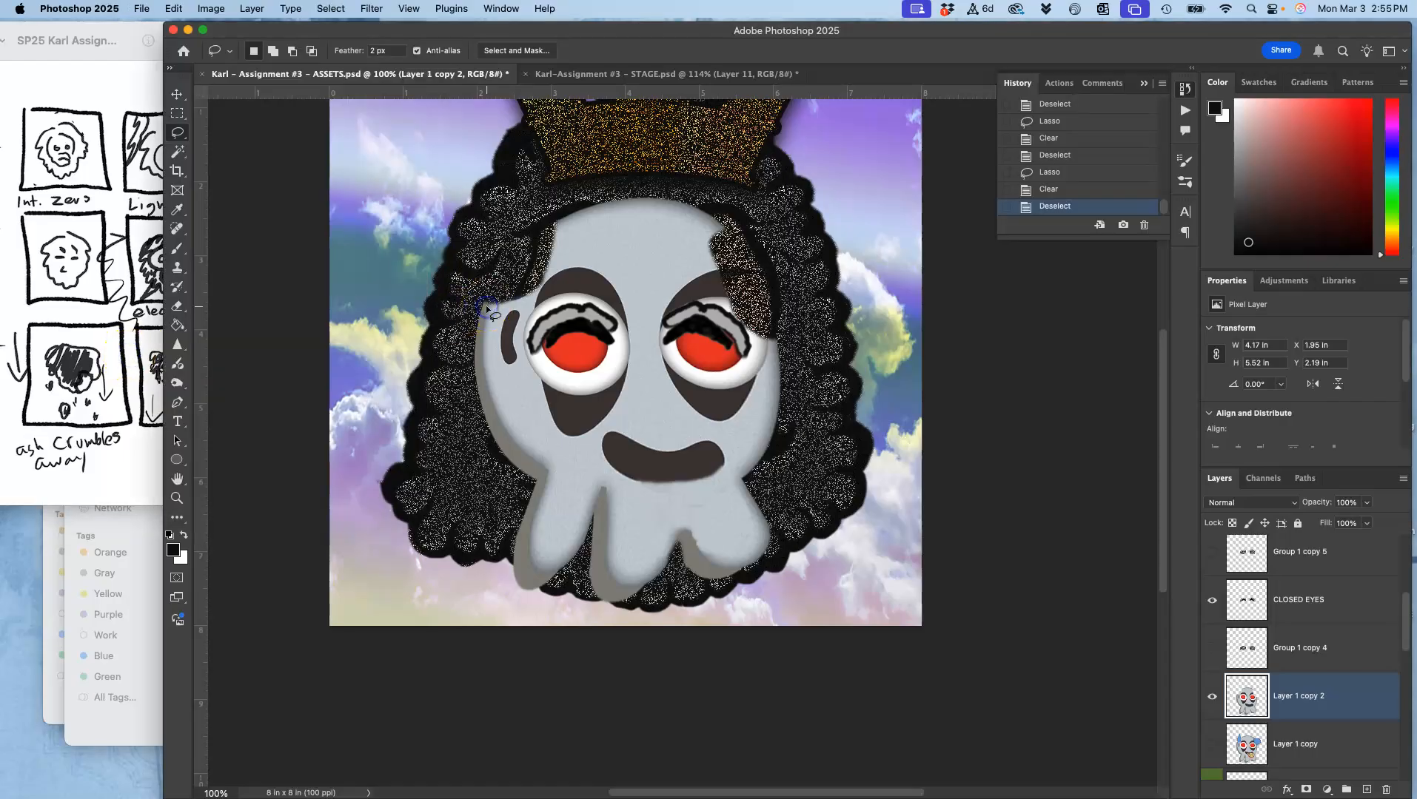
{"action": "key", "text": "super+equal"}
{"action": "key", "text": "super+equal"}
{"action": "scroll", "coordinate": [486, 306], "scroll_direction": "up", "scroll_amount": 10}
{"action": "scroll", "coordinate": [485, 306], "scroll_direction": "left", "scroll_amount": 4}
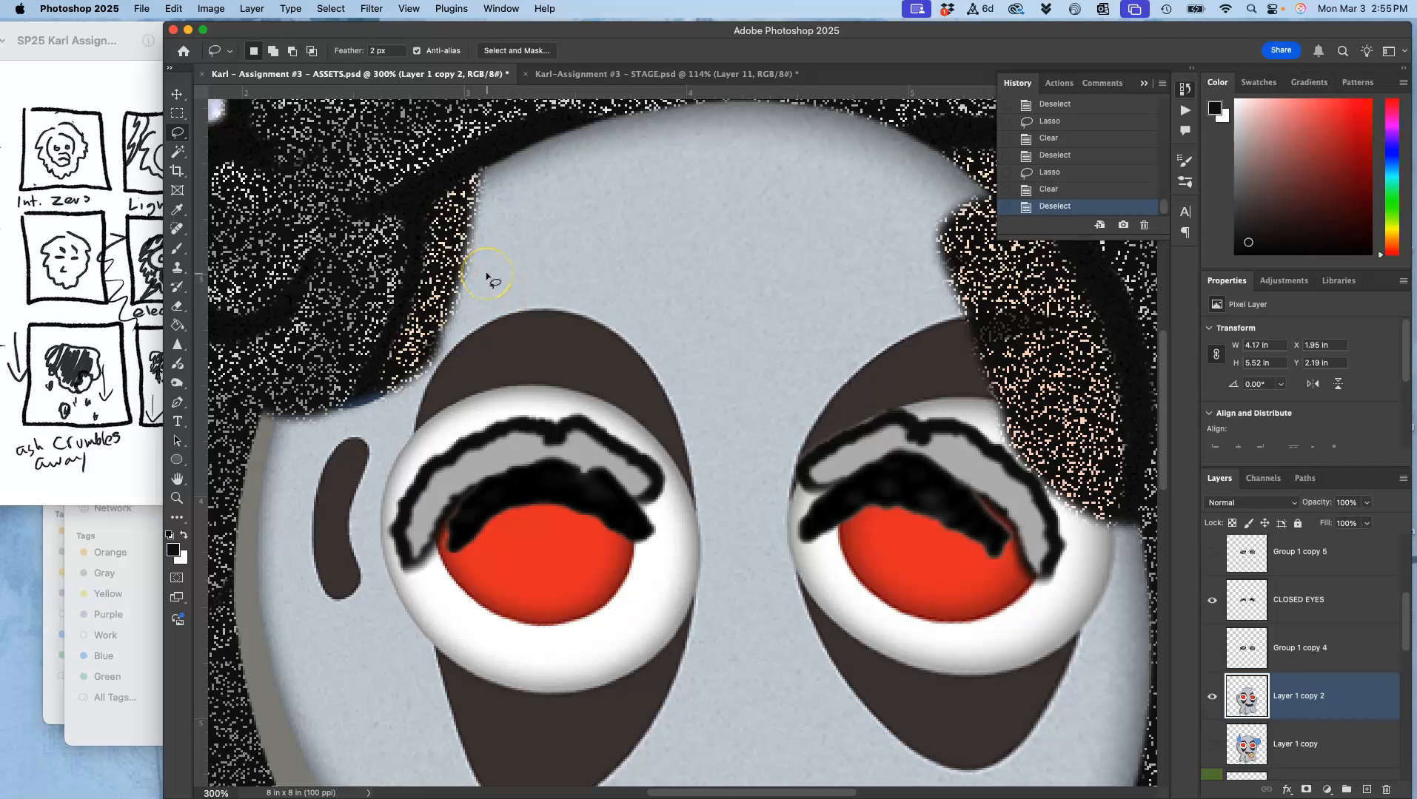
{"action": "key", "text": "super+minus"}
{"action": "key", "text": "super+minus"}
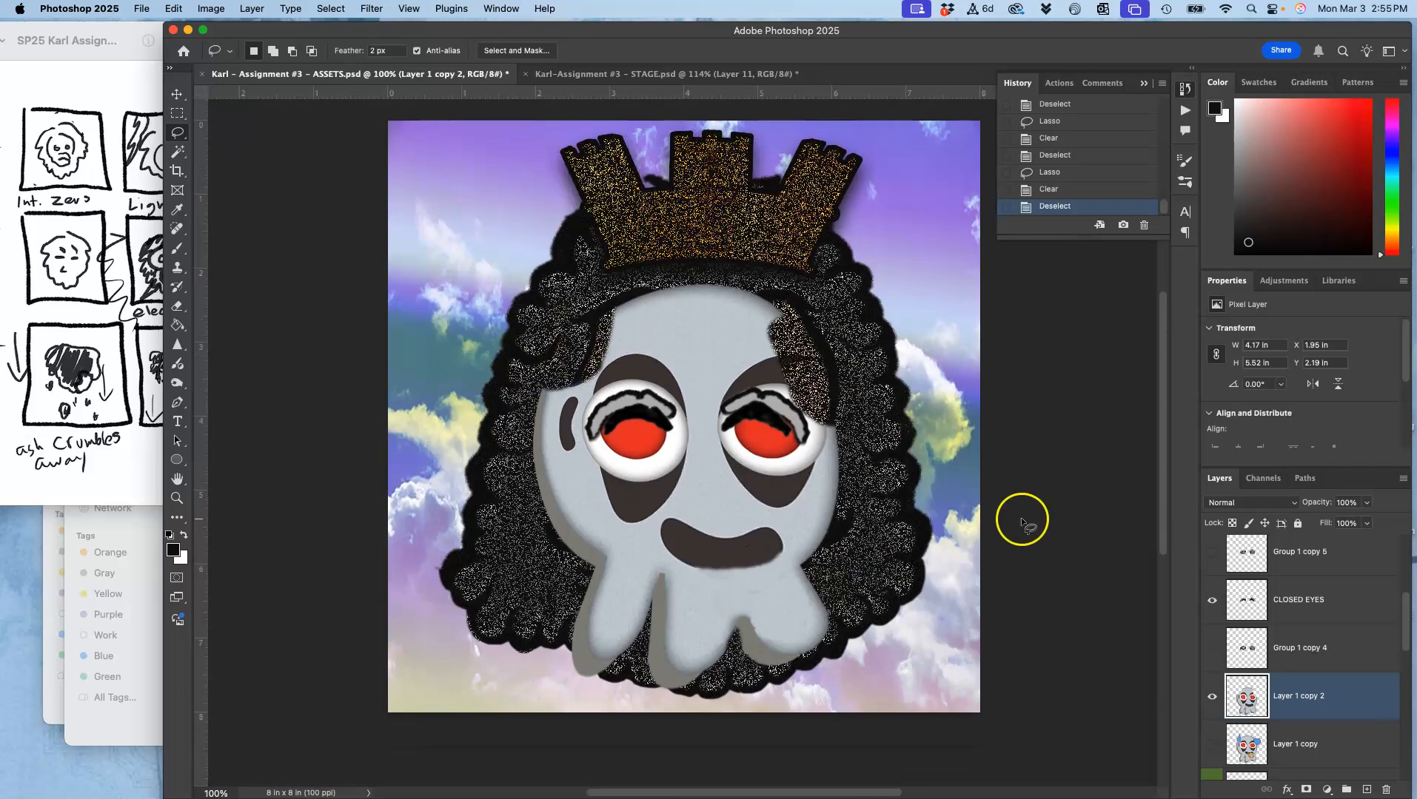
Duplicate Layer 1 copy 2, hide the original, and lower the duplicate's opacity to 47%.
{"action": "key", "text": "super+j"}
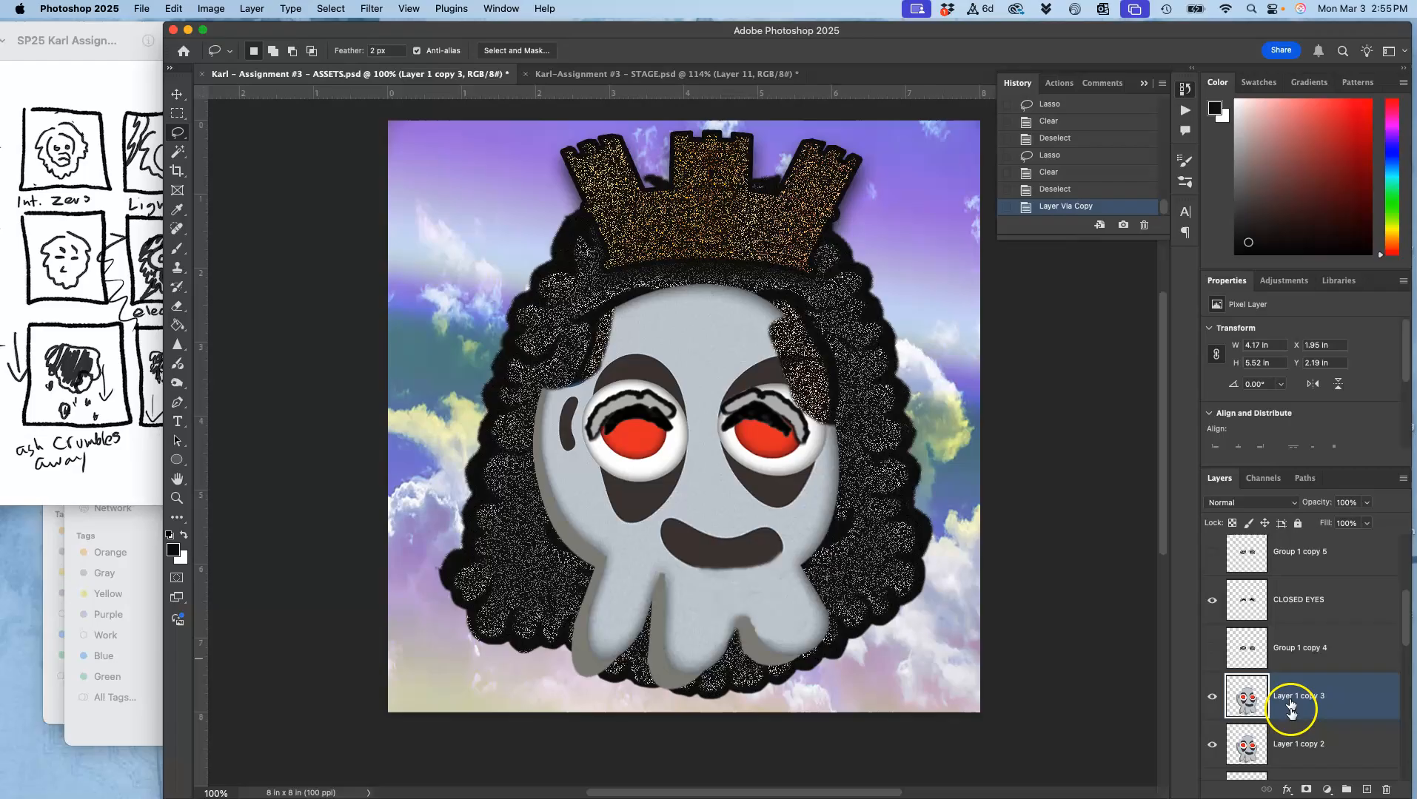
{"action": "left_click", "coordinate": [1212, 744]}
{"action": "left_click", "coordinate": [1367, 503]}
{"action": "left_click_drag", "start_coordinate": [1366, 524], "coordinate": [1352, 524]}
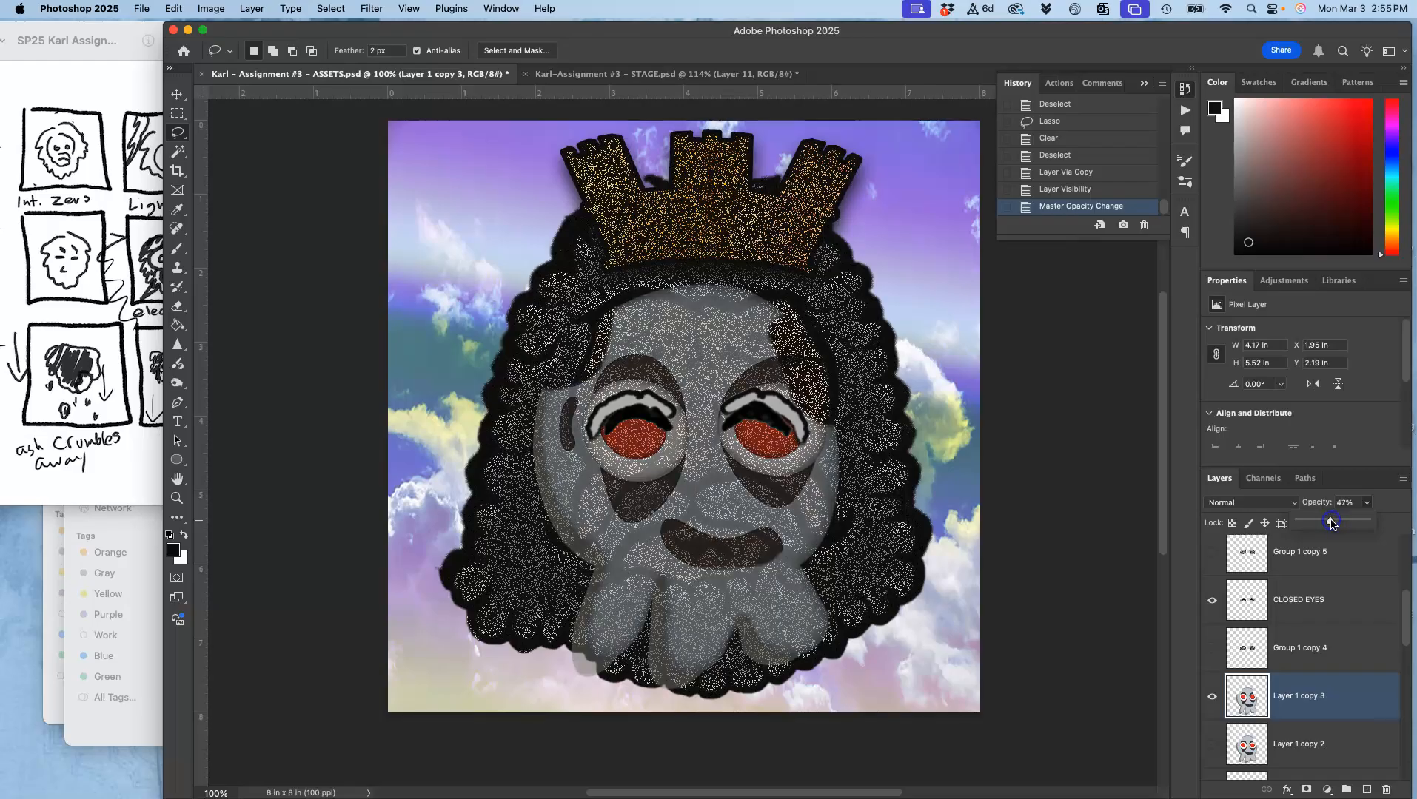
Set the semi-transparent skull layer, Layer 1 copy 3, to the Luminosity blend mode at 53% opacity.
{"action": "left_click", "coordinate": [1251, 505]}
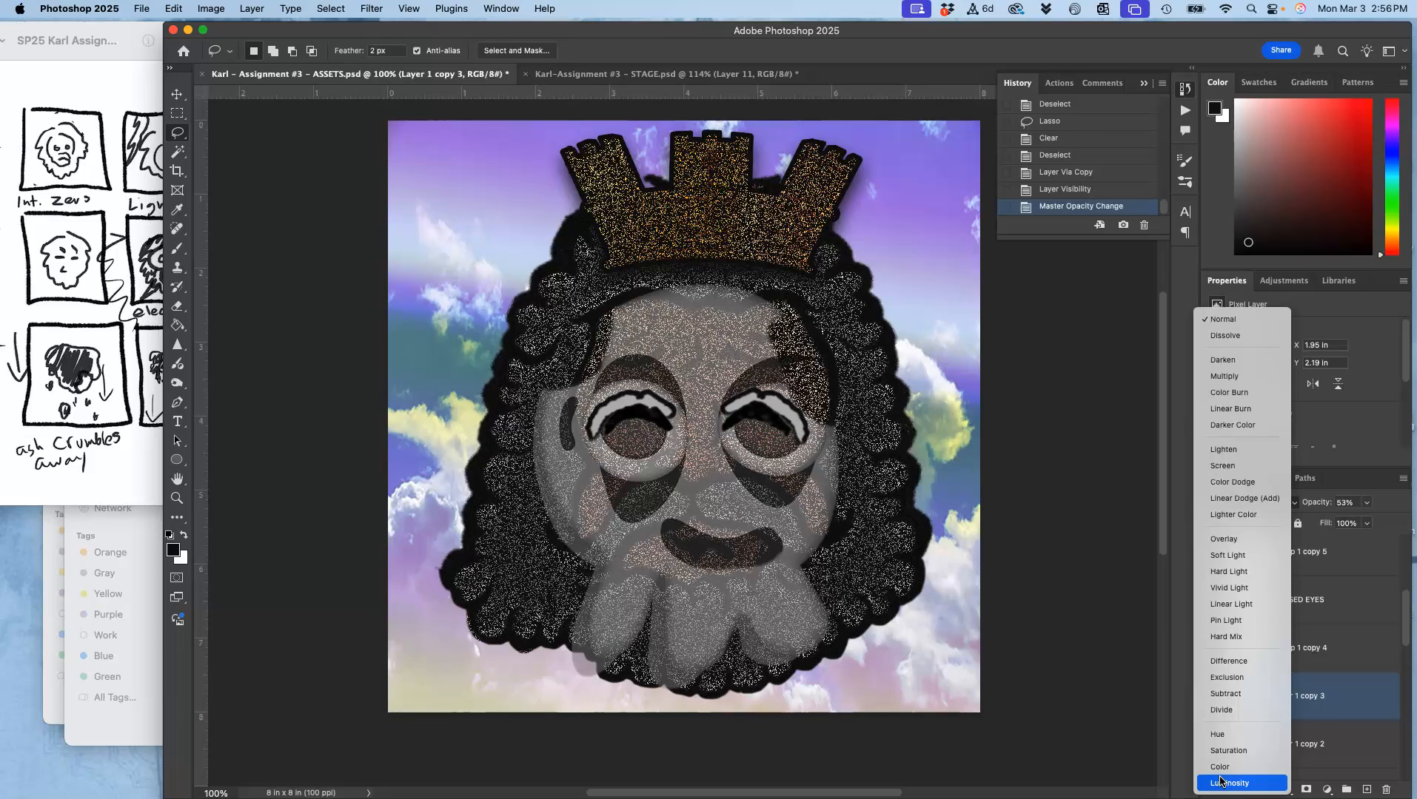
{"action": "left_click", "coordinate": [1220, 784]}
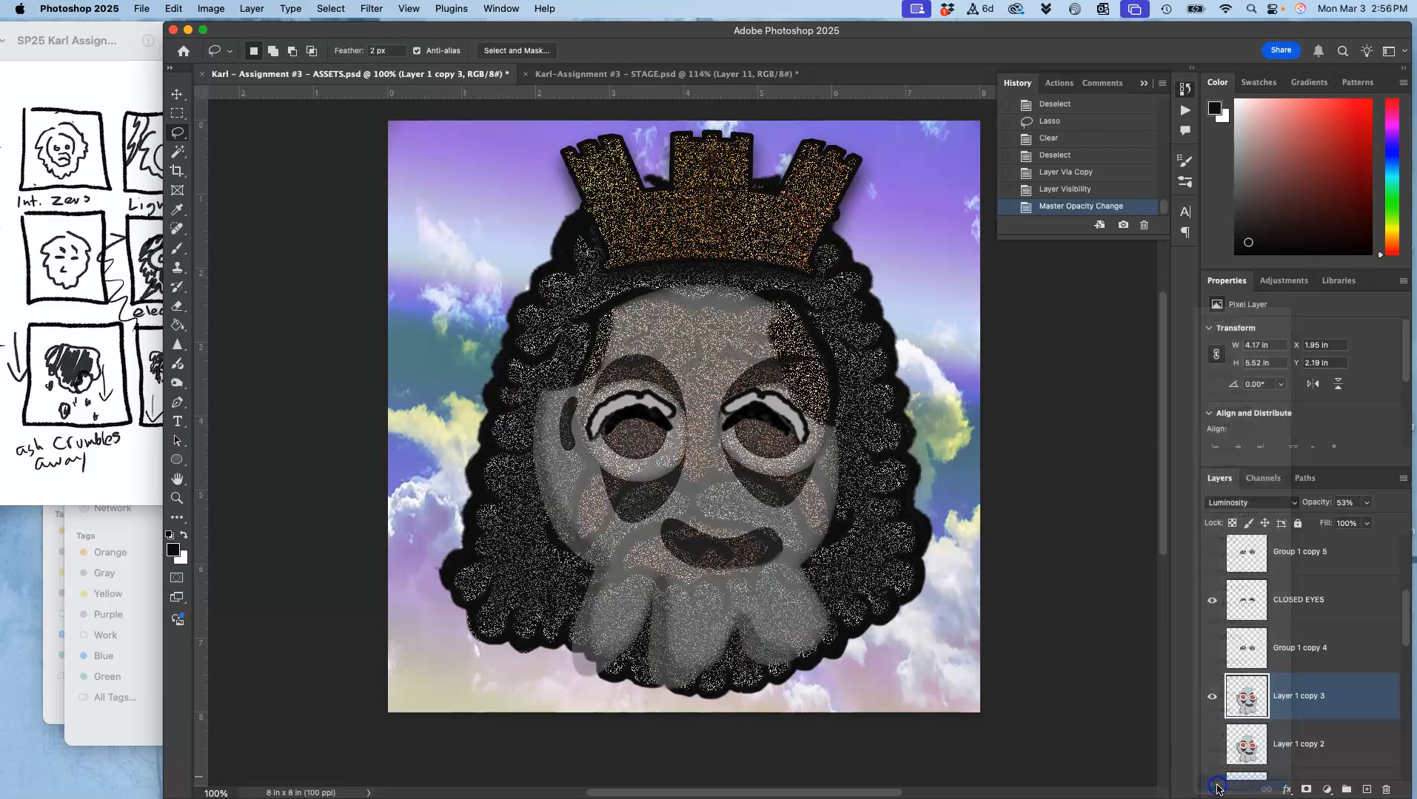
{"action": "left_click", "coordinate": [1230, 502]}
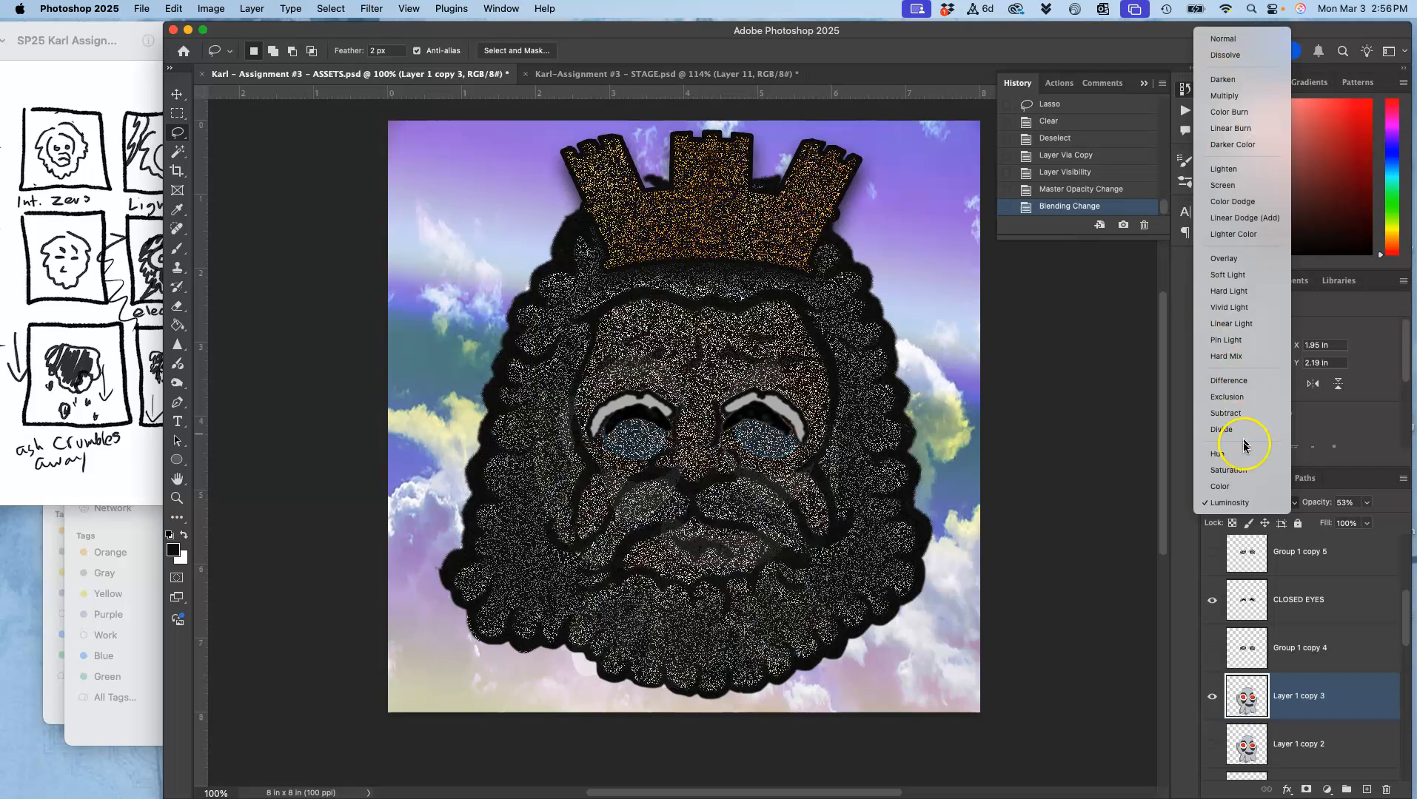
{"action": "left_click", "coordinate": [1244, 504]}
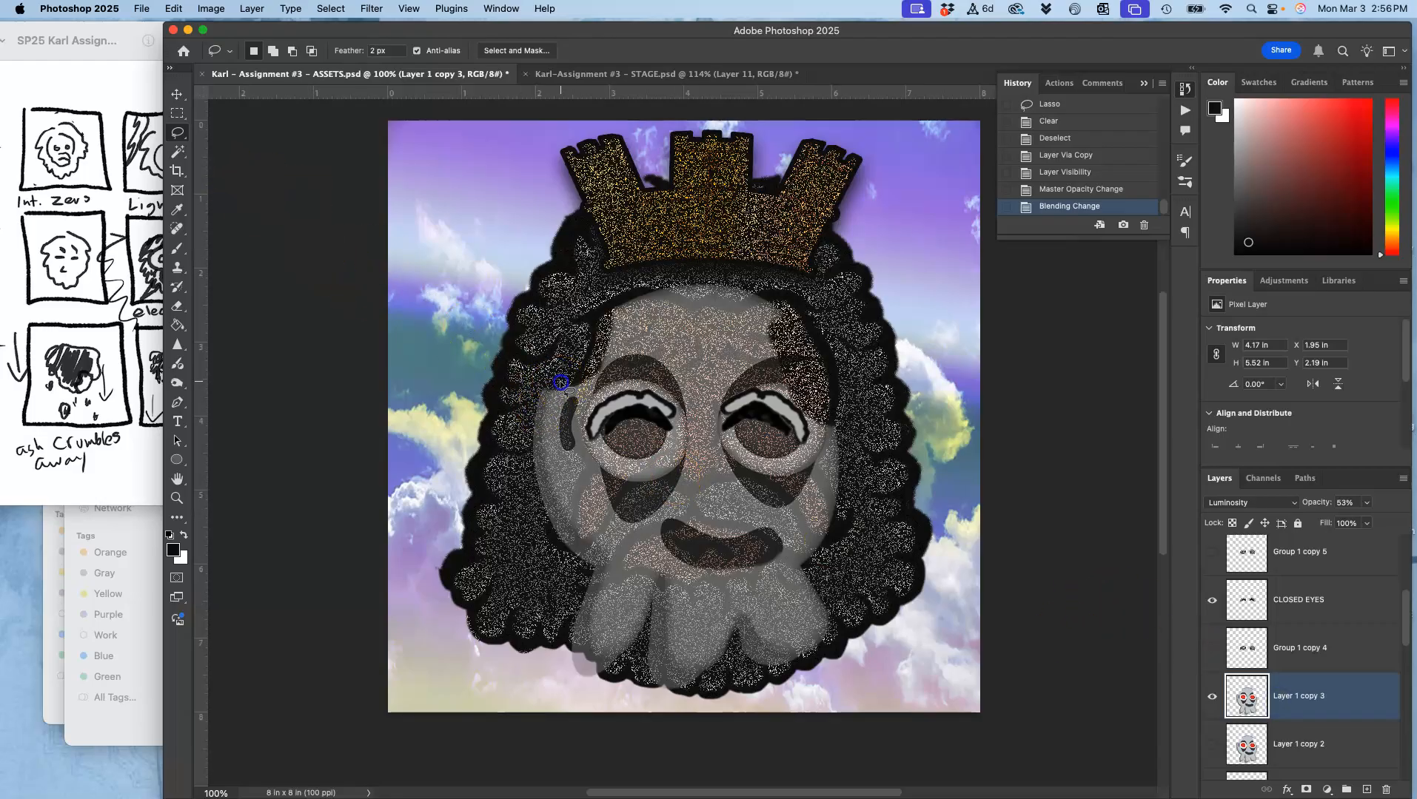
Lasso and delete the skull's outer edge on both sides of the face in Layer 1 copy 3, then deselect.
{"action": "left_click_drag", "start_coordinate": [494, 446], "coordinate": [507, 337]}
{"action": "key", "text": "Delete"}
{"action": "key", "text": "super+d"}
{"action": "left_click_drag", "start_coordinate": [841, 361], "coordinate": [832, 428]}
{"action": "left_click_drag", "start_coordinate": [853, 519], "coordinate": [885, 395]}
{"action": "key", "text": "Delete"}
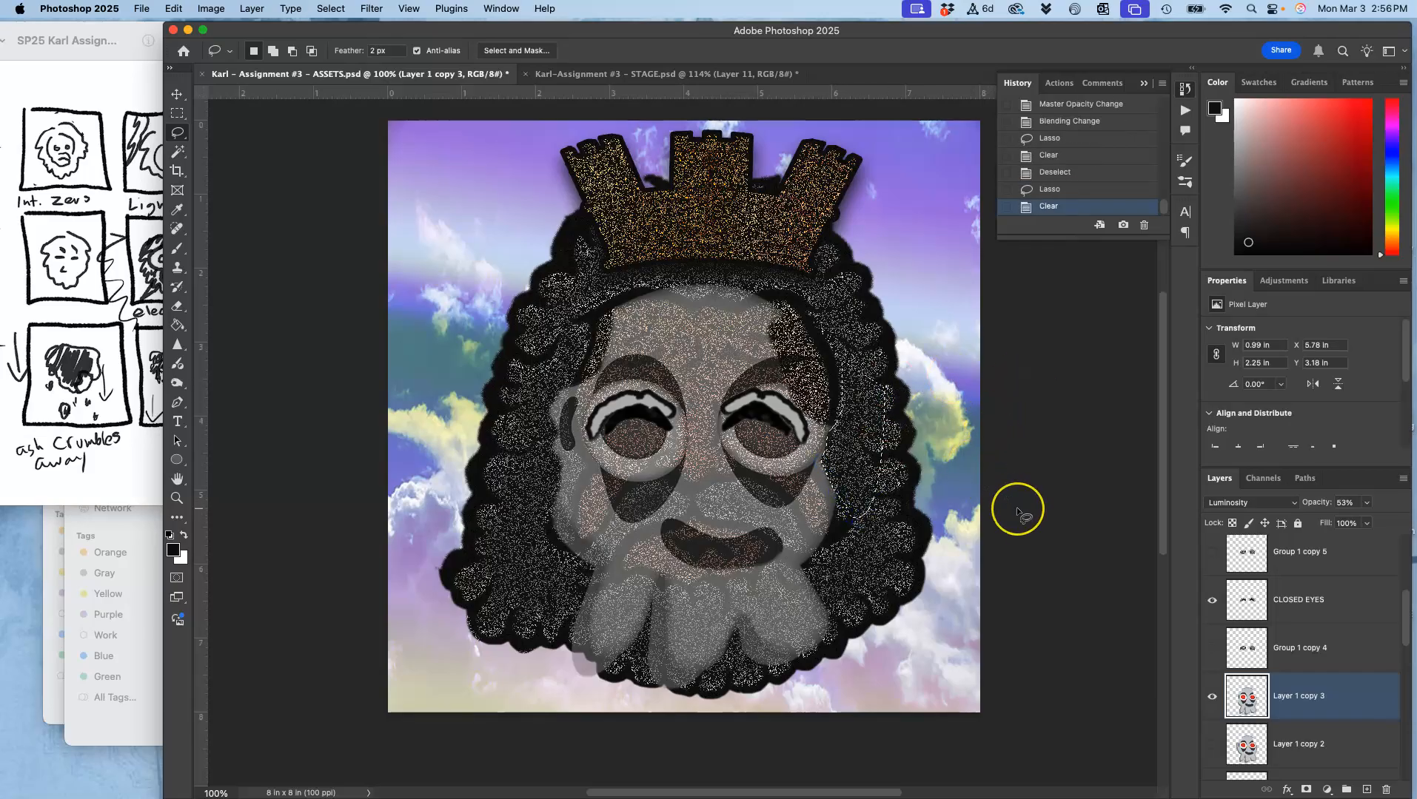
{"action": "left_click", "coordinate": [1212, 697]}
{"action": "left_click", "coordinate": [1212, 698]}
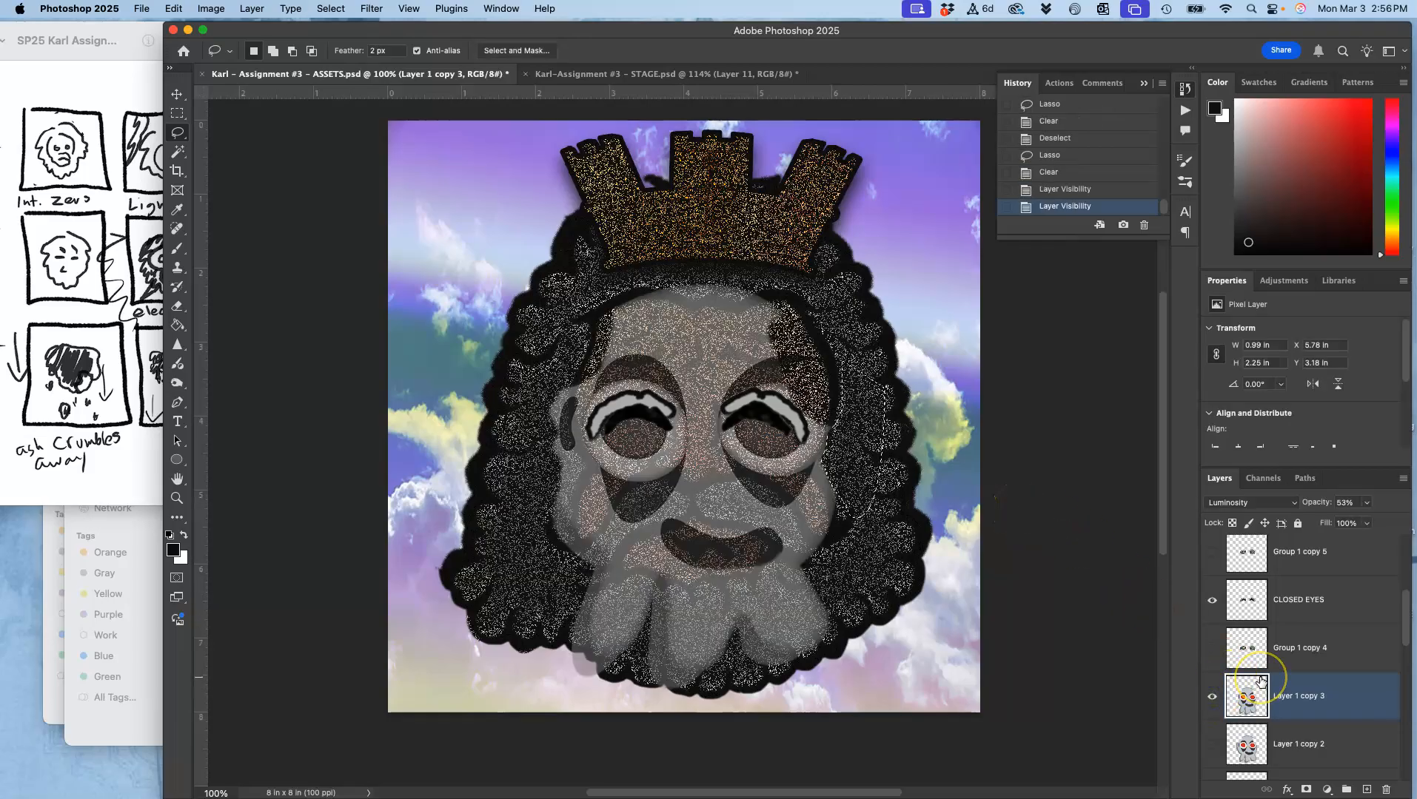
{"action": "key", "text": "super+d"}
Show the lightning-1435217_1280 copy 3 bolt and the Layer 8 gradient overlay.
{"action": "scroll", "coordinate": [1265, 677], "scroll_direction": "up", "scroll_amount": 5}
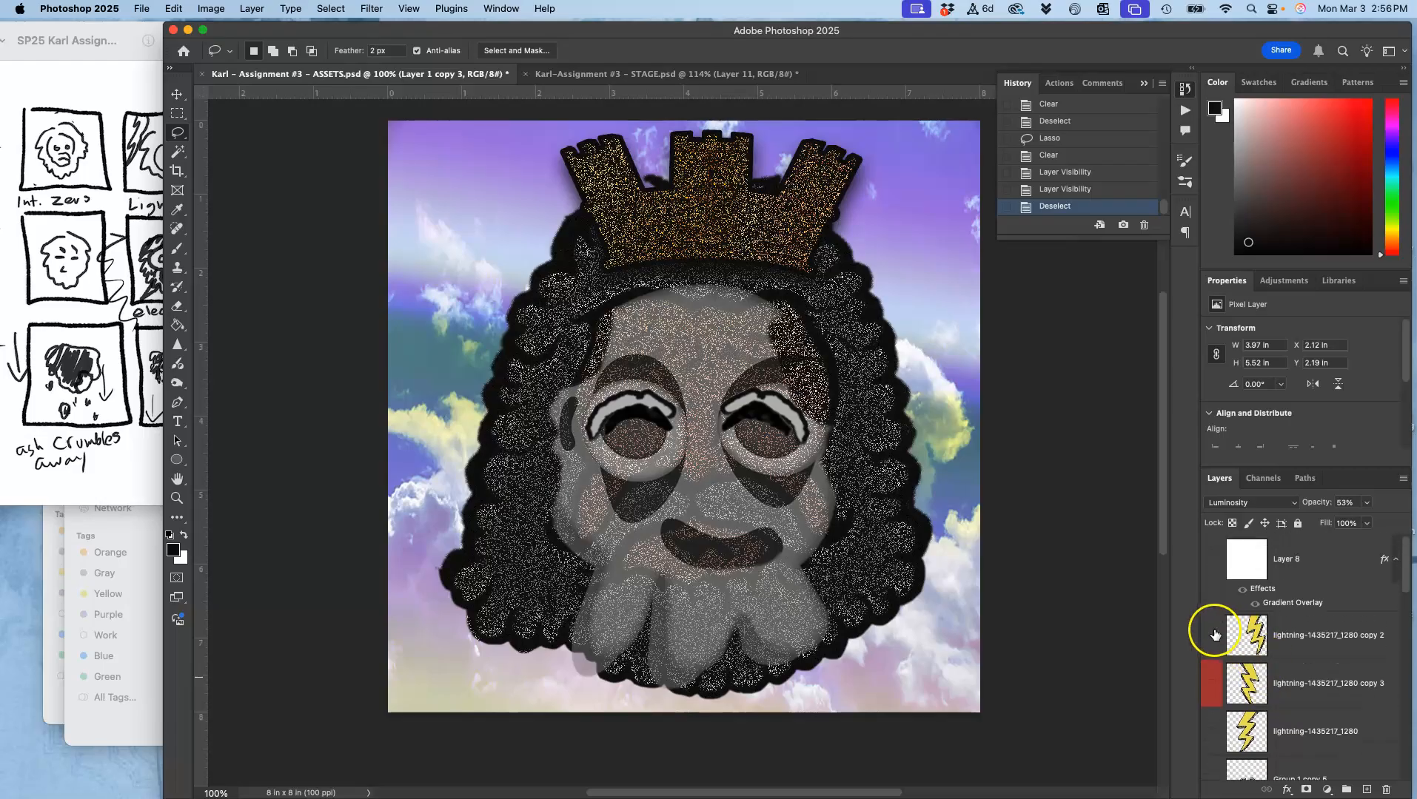
{"action": "left_click", "coordinate": [1214, 682]}
{"action": "left_click", "coordinate": [1213, 558]}
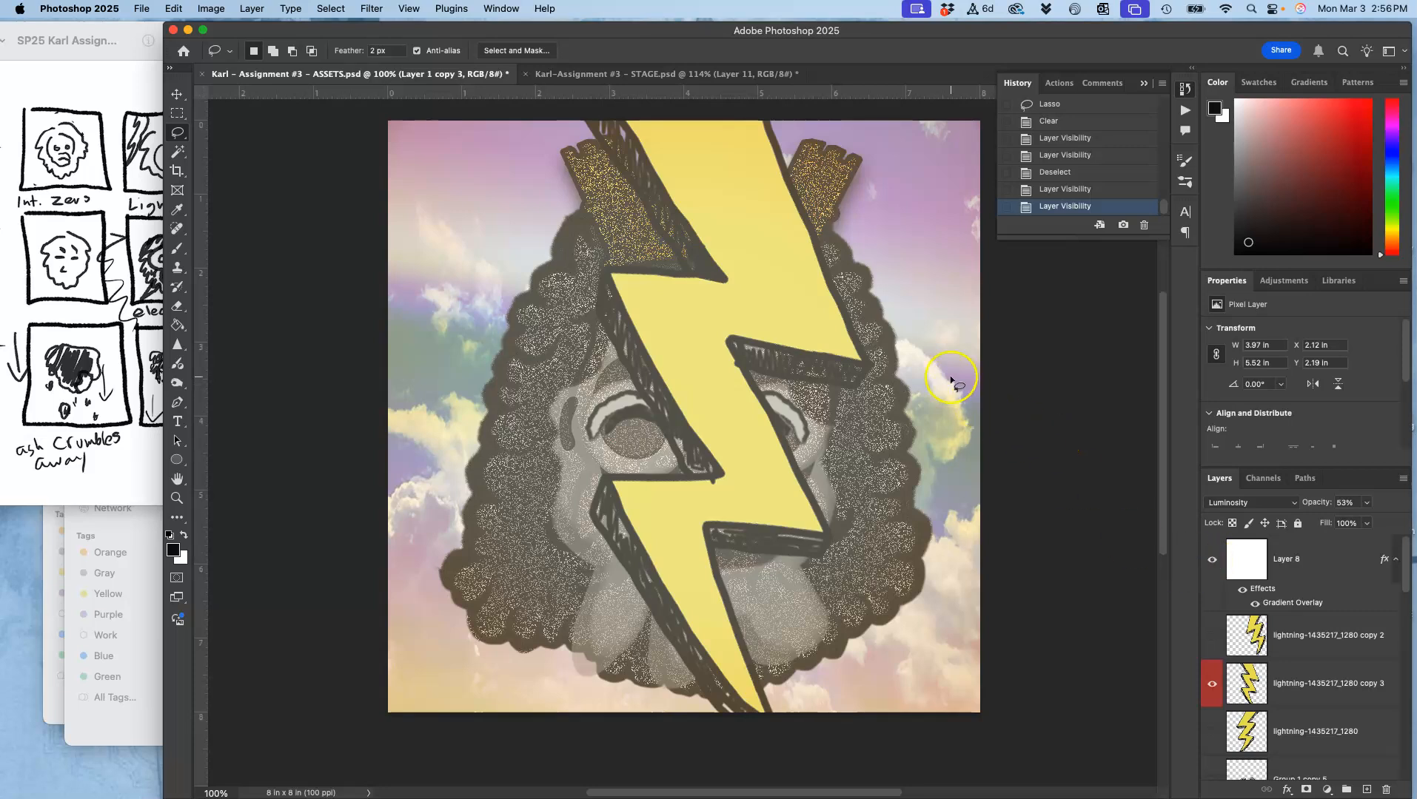
Compare the lightning composition in ASSETS with the previous lightning frame in the STAGE document.
{"action": "left_click", "coordinate": [699, 74]}
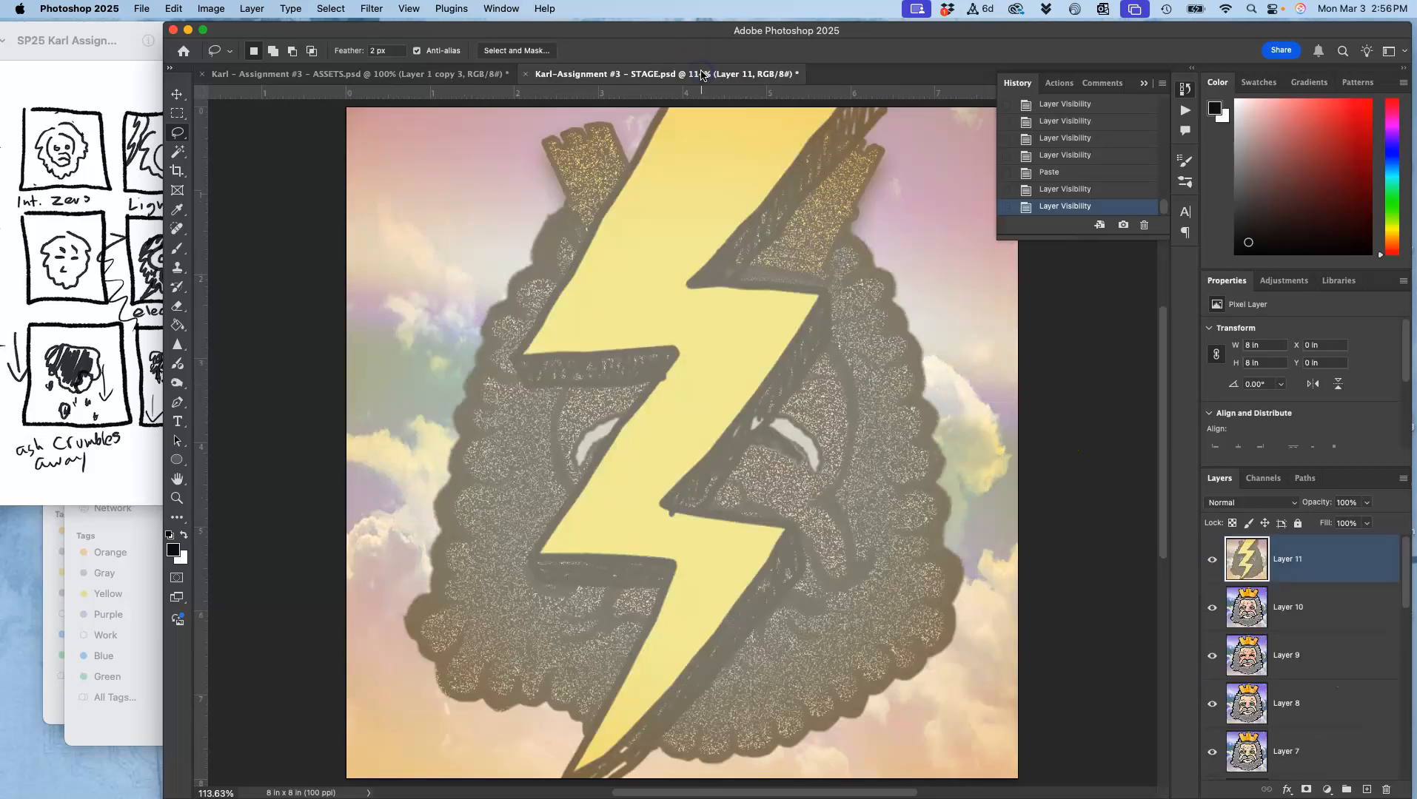
{"action": "left_click", "coordinate": [449, 75]}
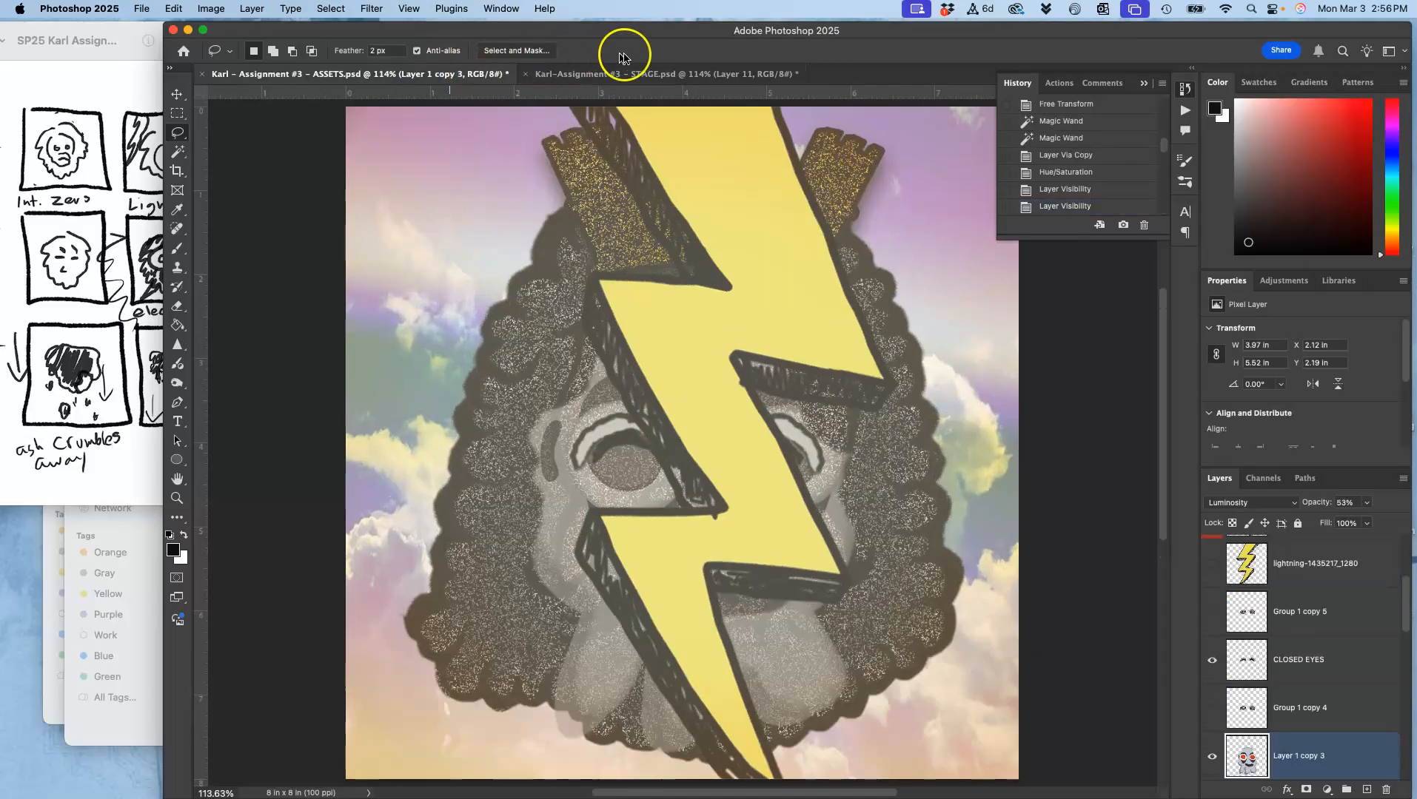
{"action": "left_click", "coordinate": [641, 75]}
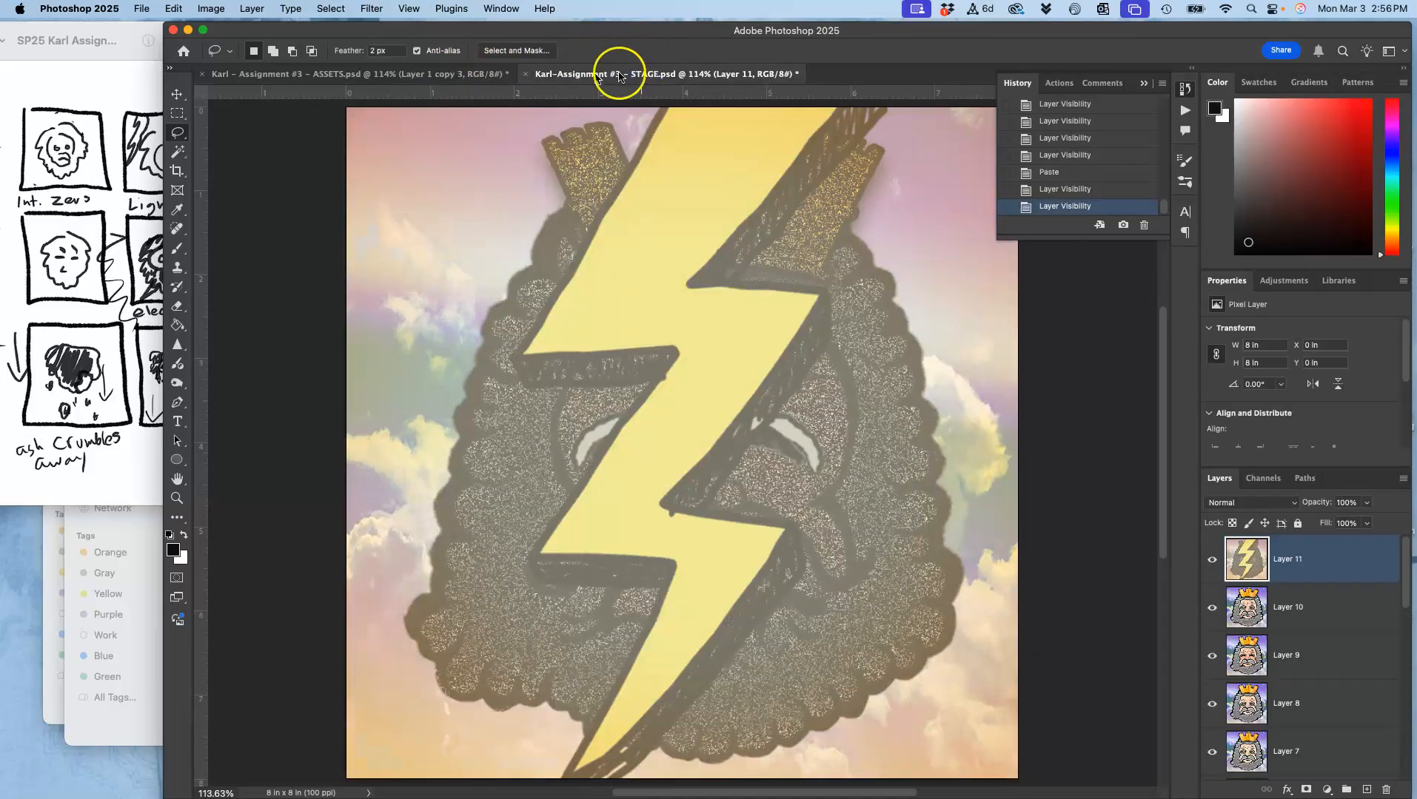
{"action": "left_click", "coordinate": [459, 73]}
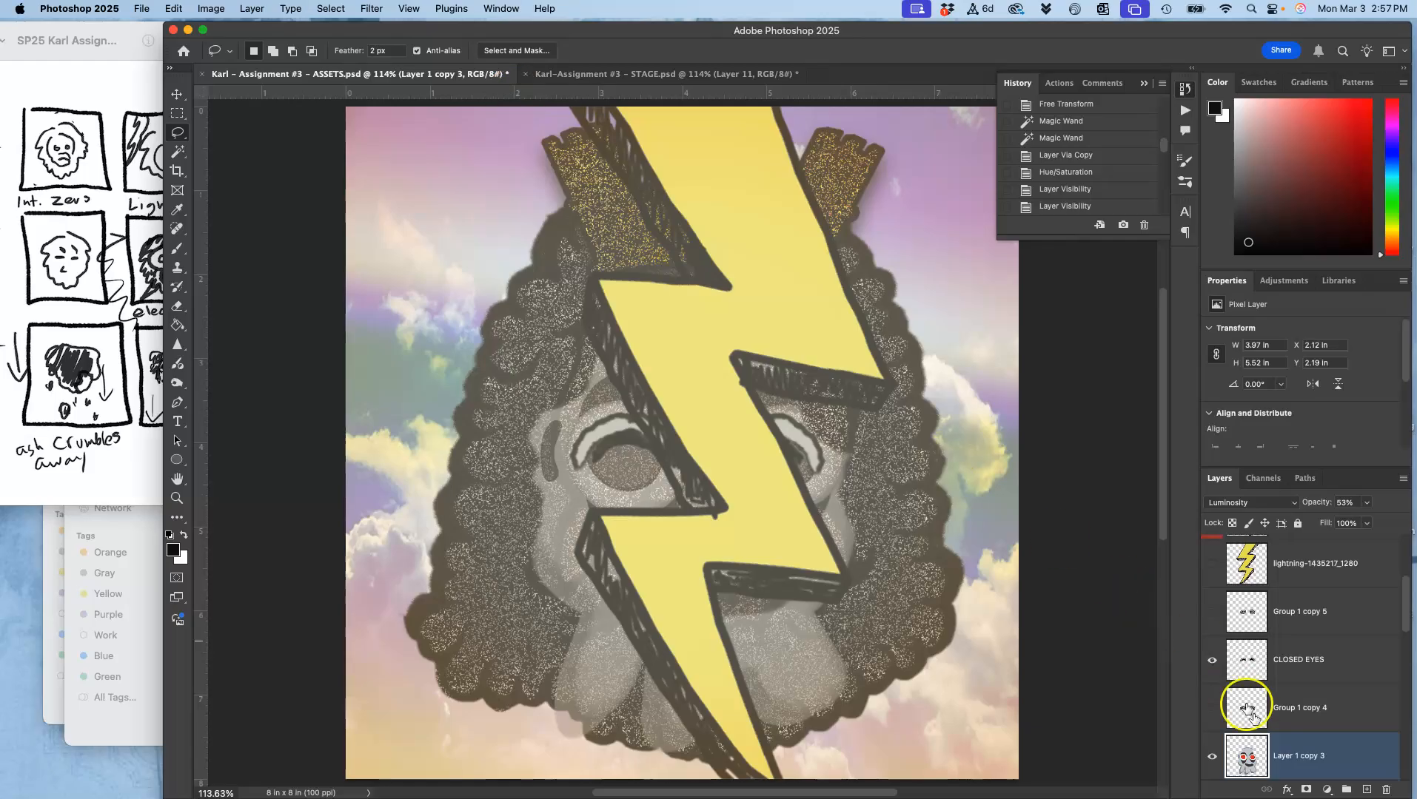
Select the skull's dark eye-socket and mouth shapes with a non-contiguous Magic Wand and copy them to a new layer.
{"action": "left_click", "coordinate": [178, 153]}
{"action": "left_click", "coordinate": [615, 50]}
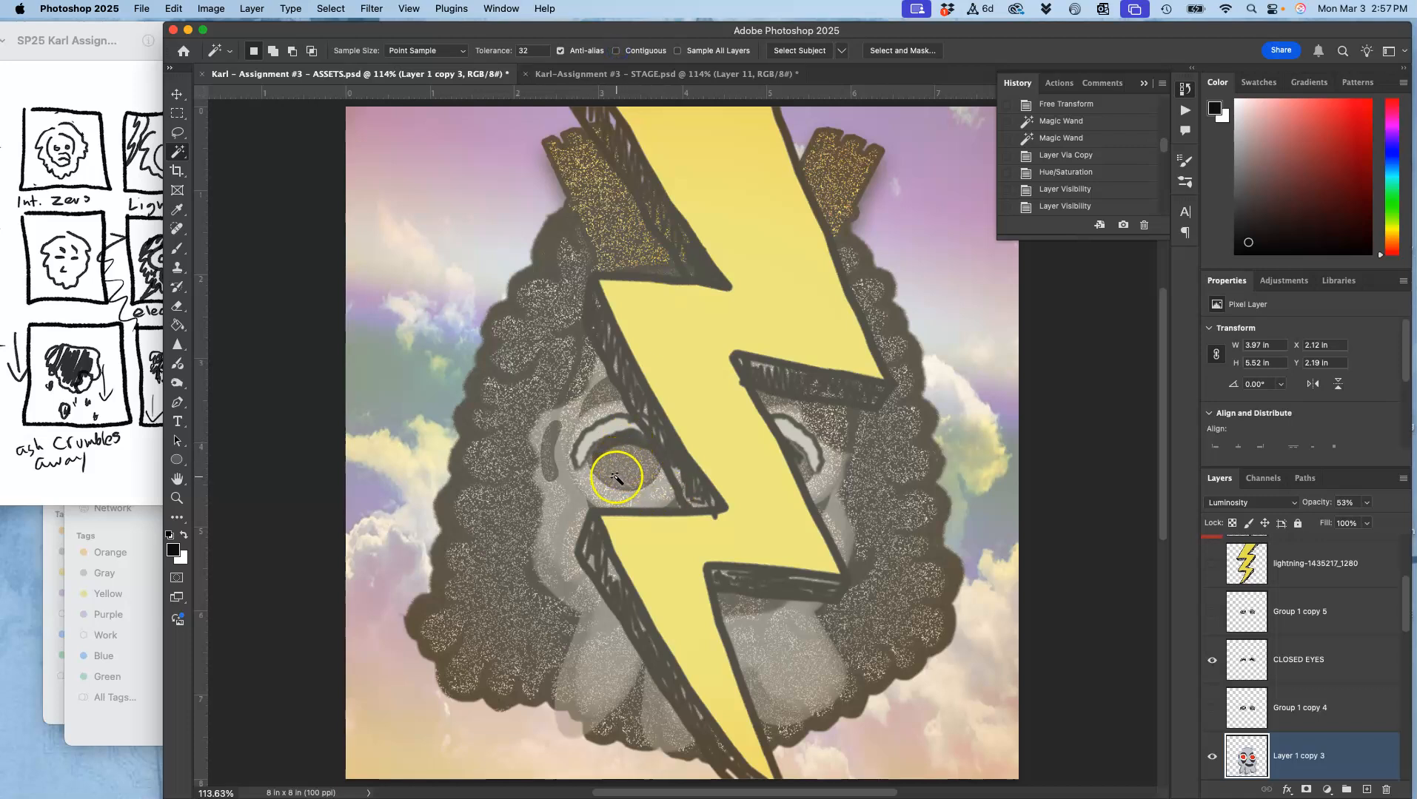
{"action": "left_click", "coordinate": [624, 402]}
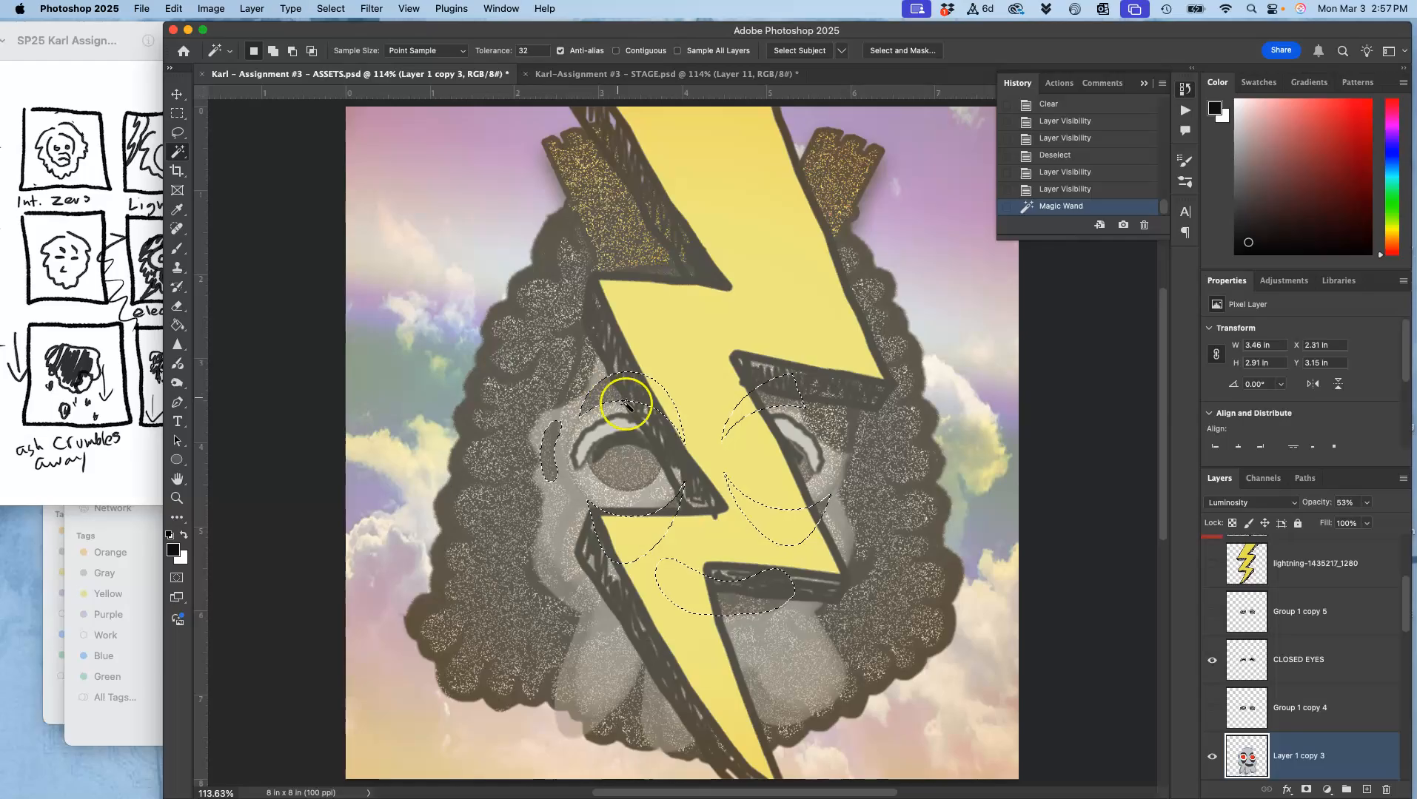
{"action": "key", "text": "super+j"}
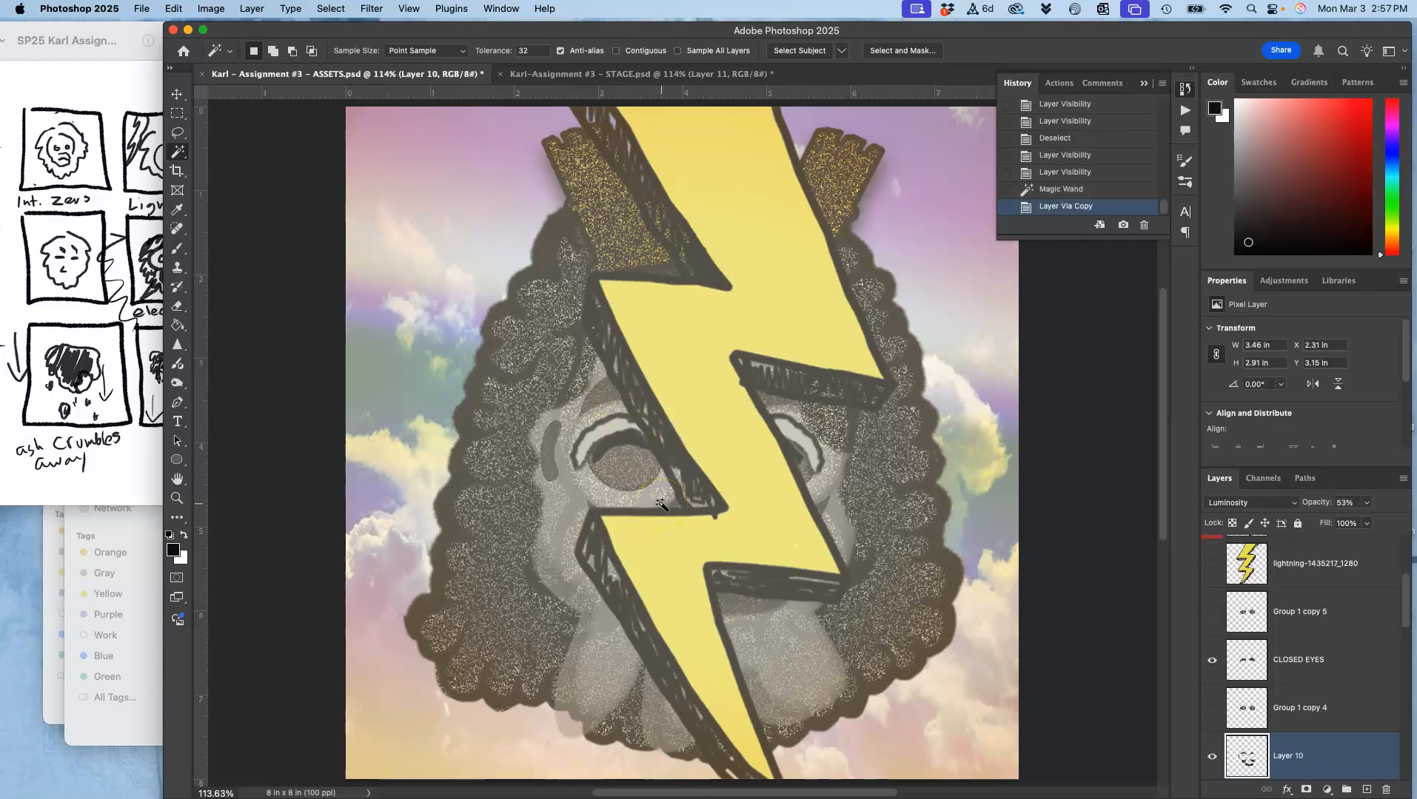
Set the copied dark-features layer to the Multiply blend mode at 100% opacity.
{"action": "left_click", "coordinate": [1250, 503]}
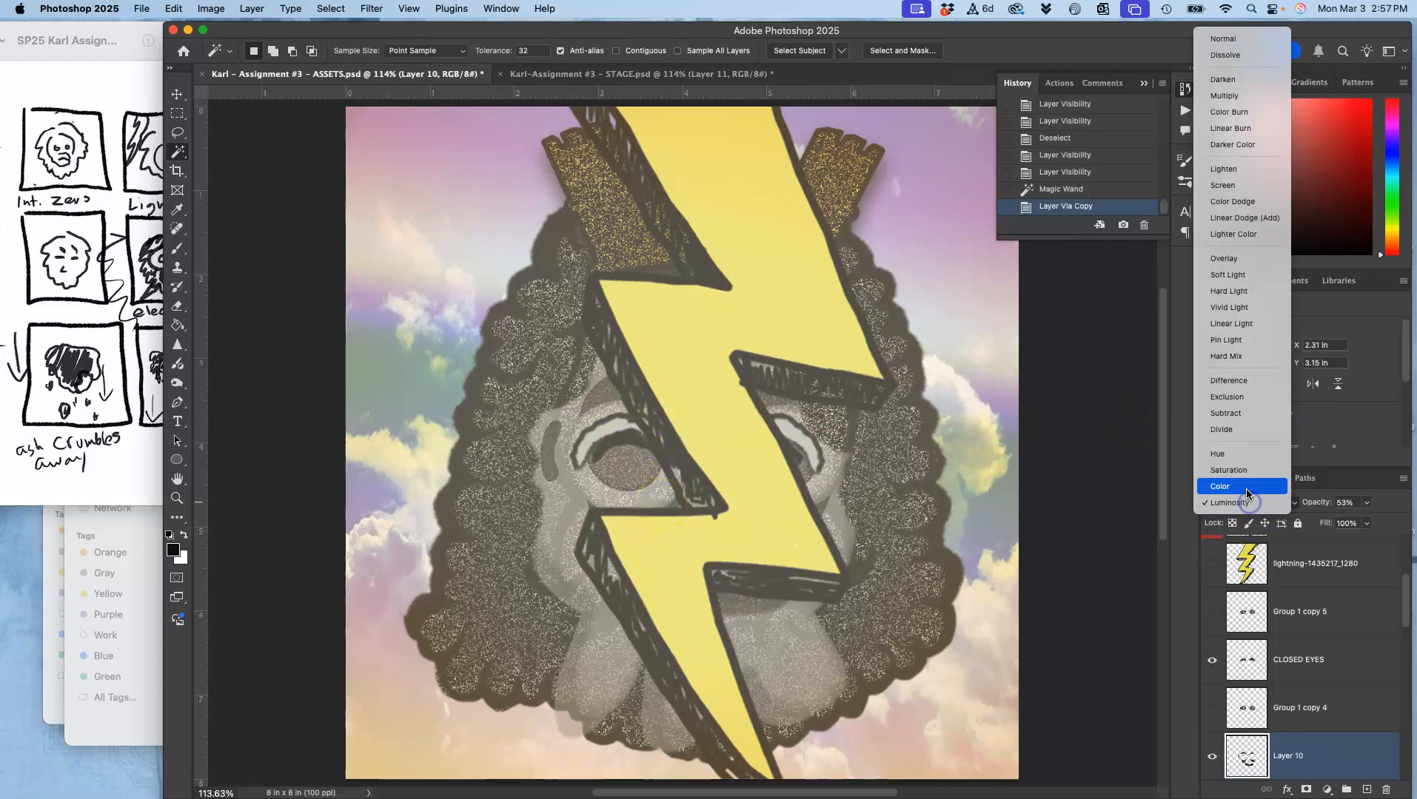
{"action": "left_click", "coordinate": [1222, 97]}
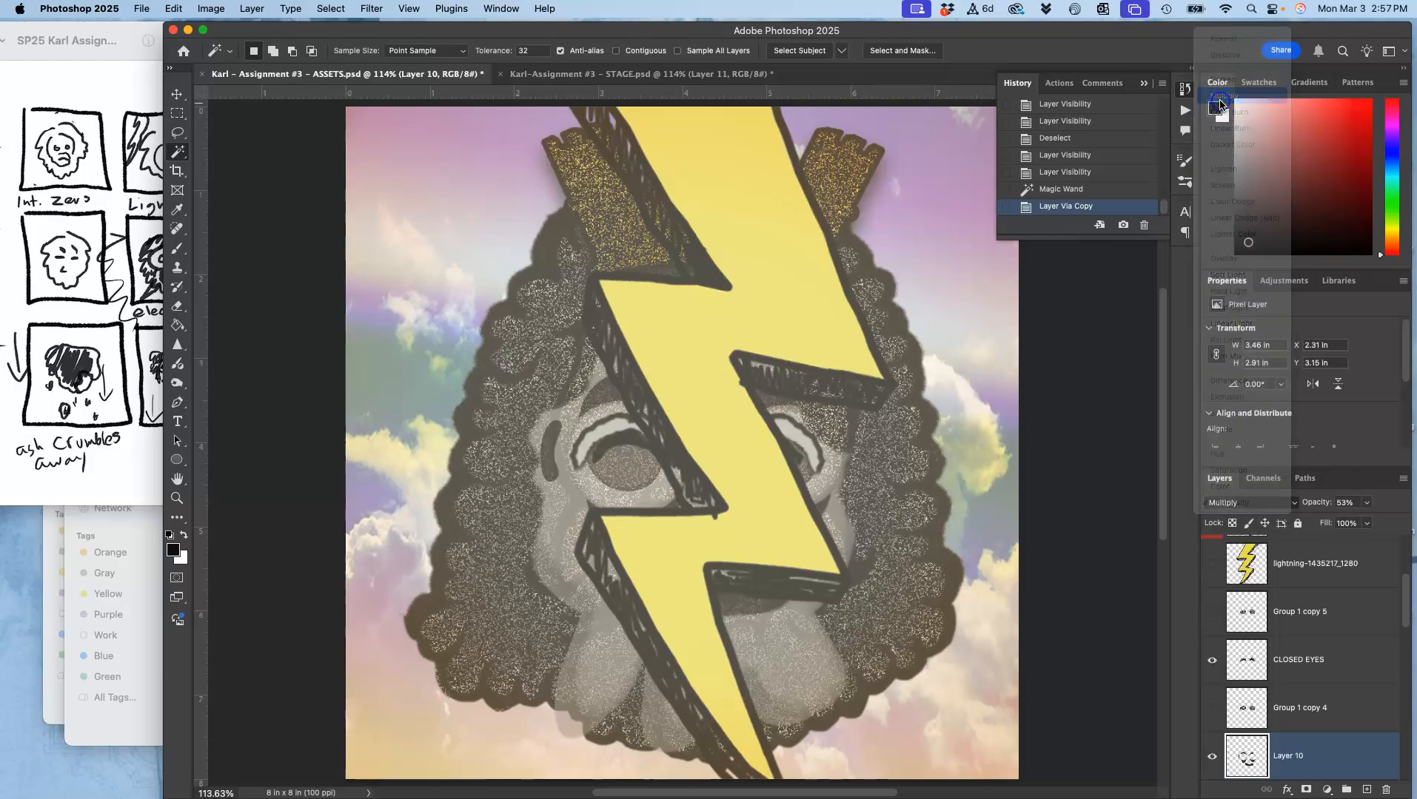
{"action": "left_click", "coordinate": [1366, 503]}
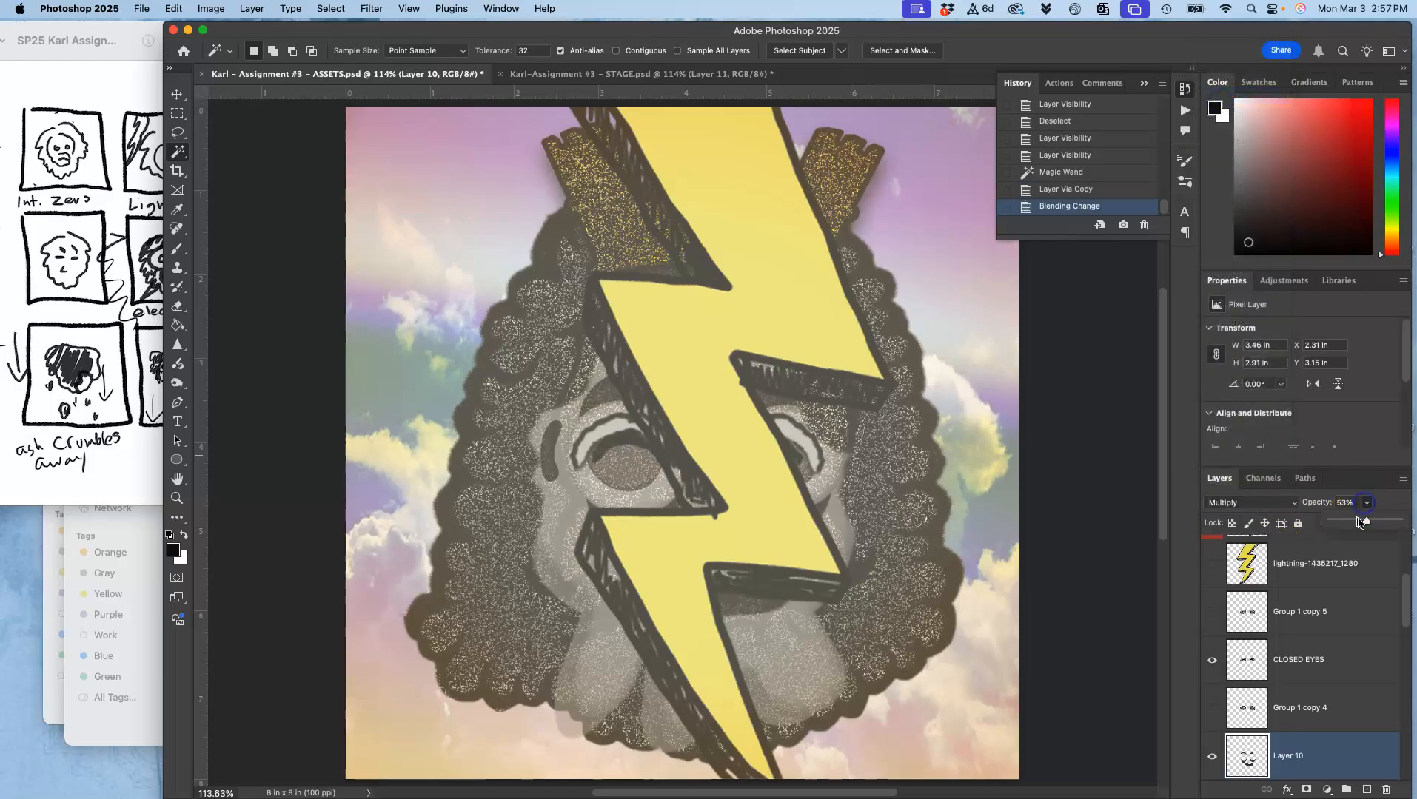
{"action": "left_click_drag", "start_coordinate": [1366, 523], "coordinate": [1399, 523]}
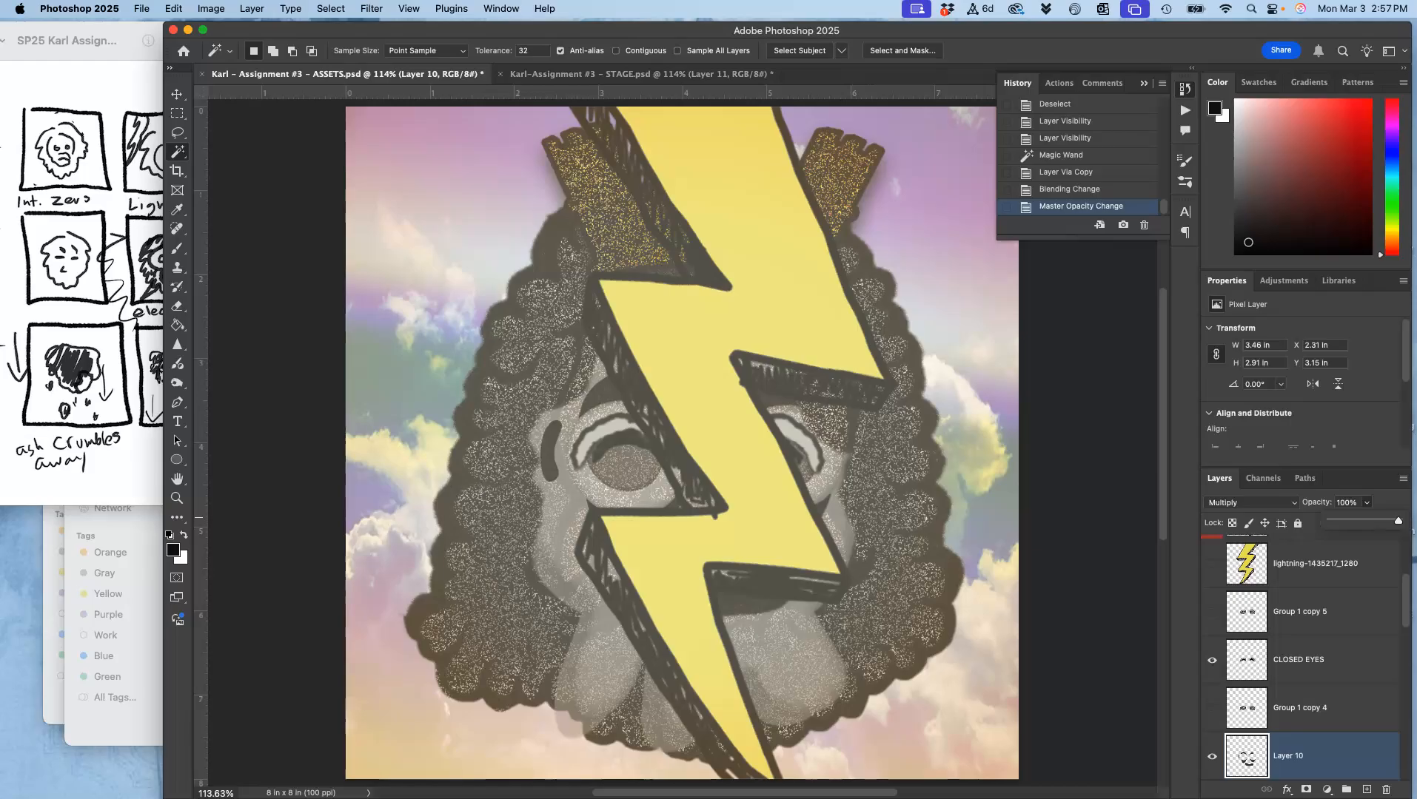
Raise Layer 10 in the stack to directly beneath the lightning-1435217_1280 copy 3 layer.
{"action": "key", "text": "super+bracketright"}
{"action": "key", "text": "super+bracketright"}
{"action": "key", "text": "super+bracketright"}
{"action": "key", "text": "super+bracketright"}
{"action": "key", "text": "super+bracketright"}
{"action": "key", "text": "super+bracketright"}
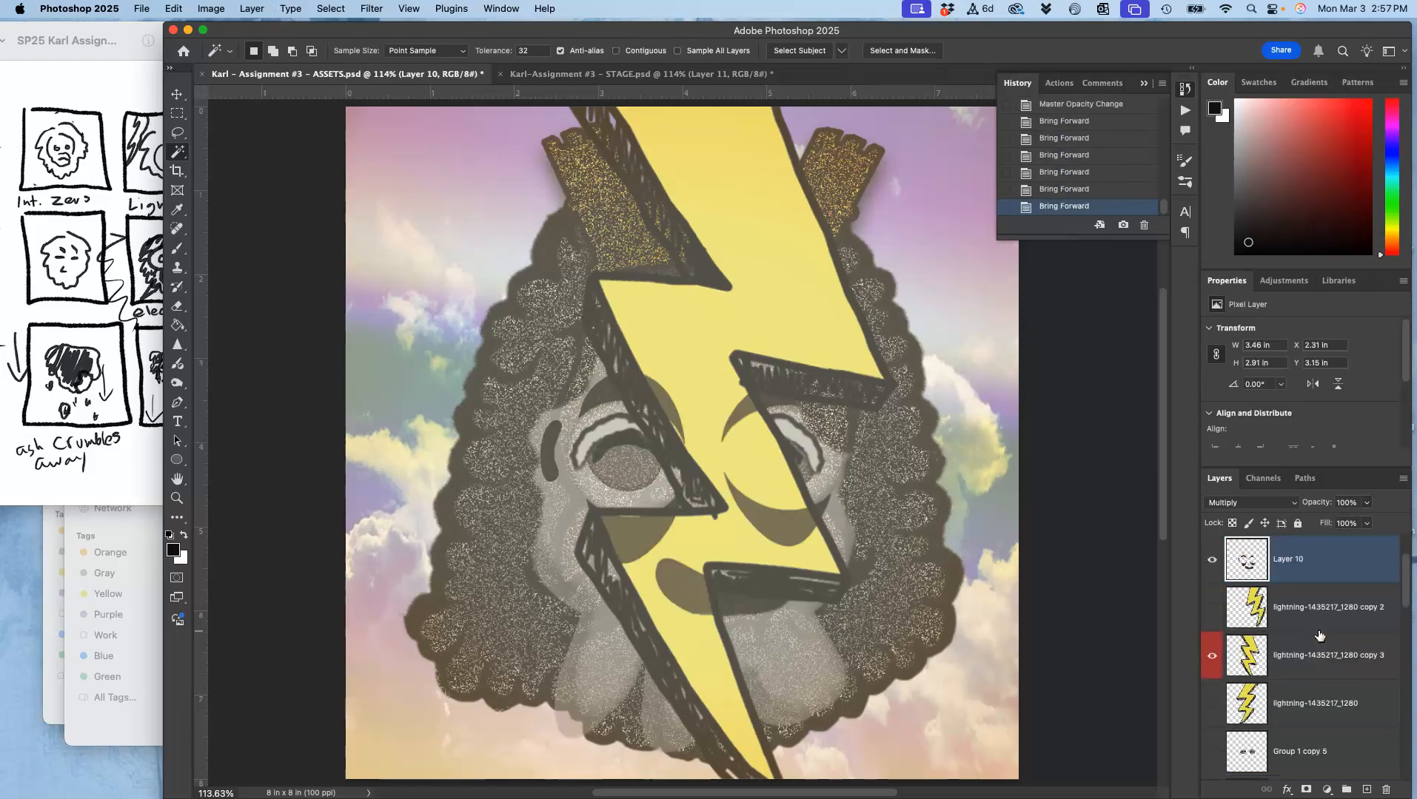
{"action": "key", "text": "super+bracketleft"}
{"action": "key", "text": "super+bracketleft"}
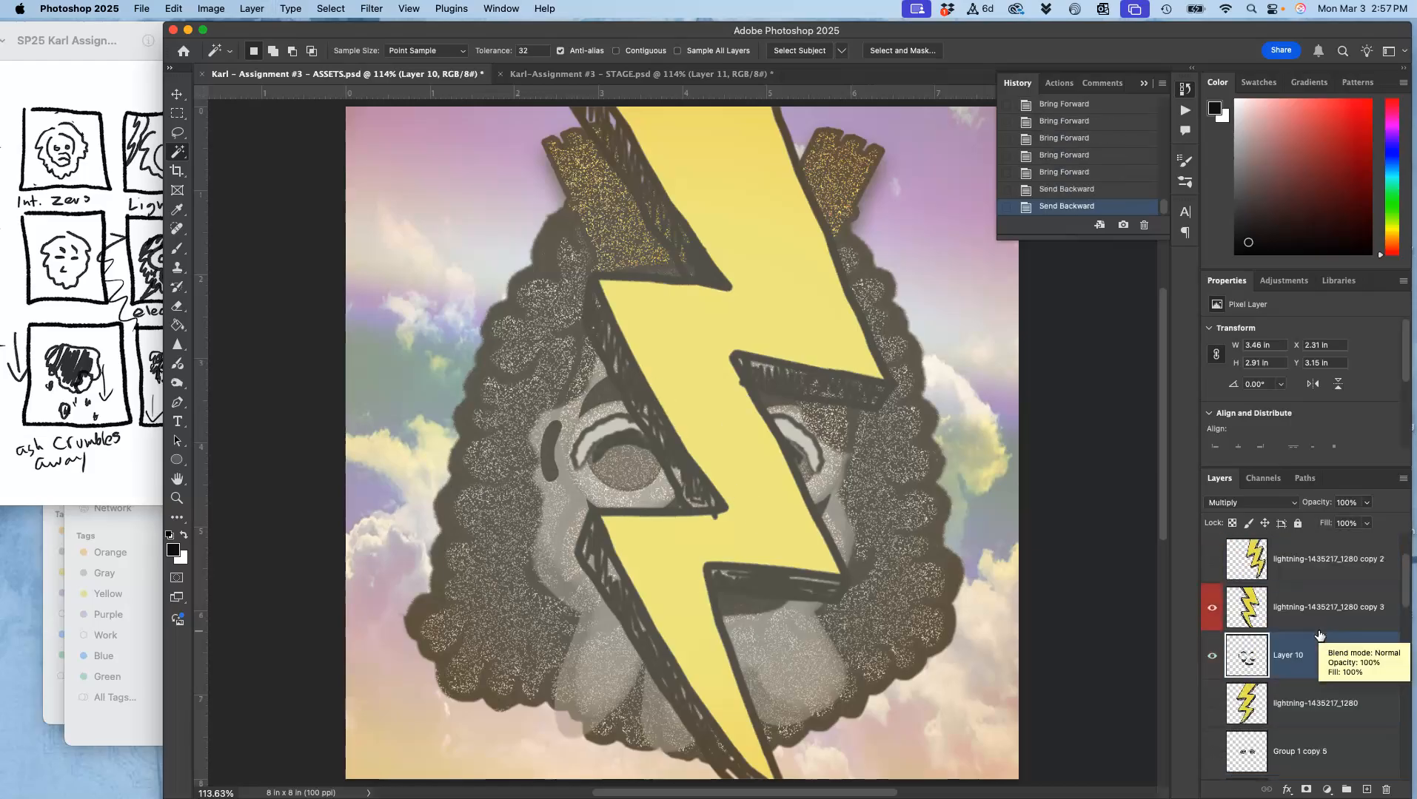
{"action": "left_click", "coordinate": [1293, 662]}
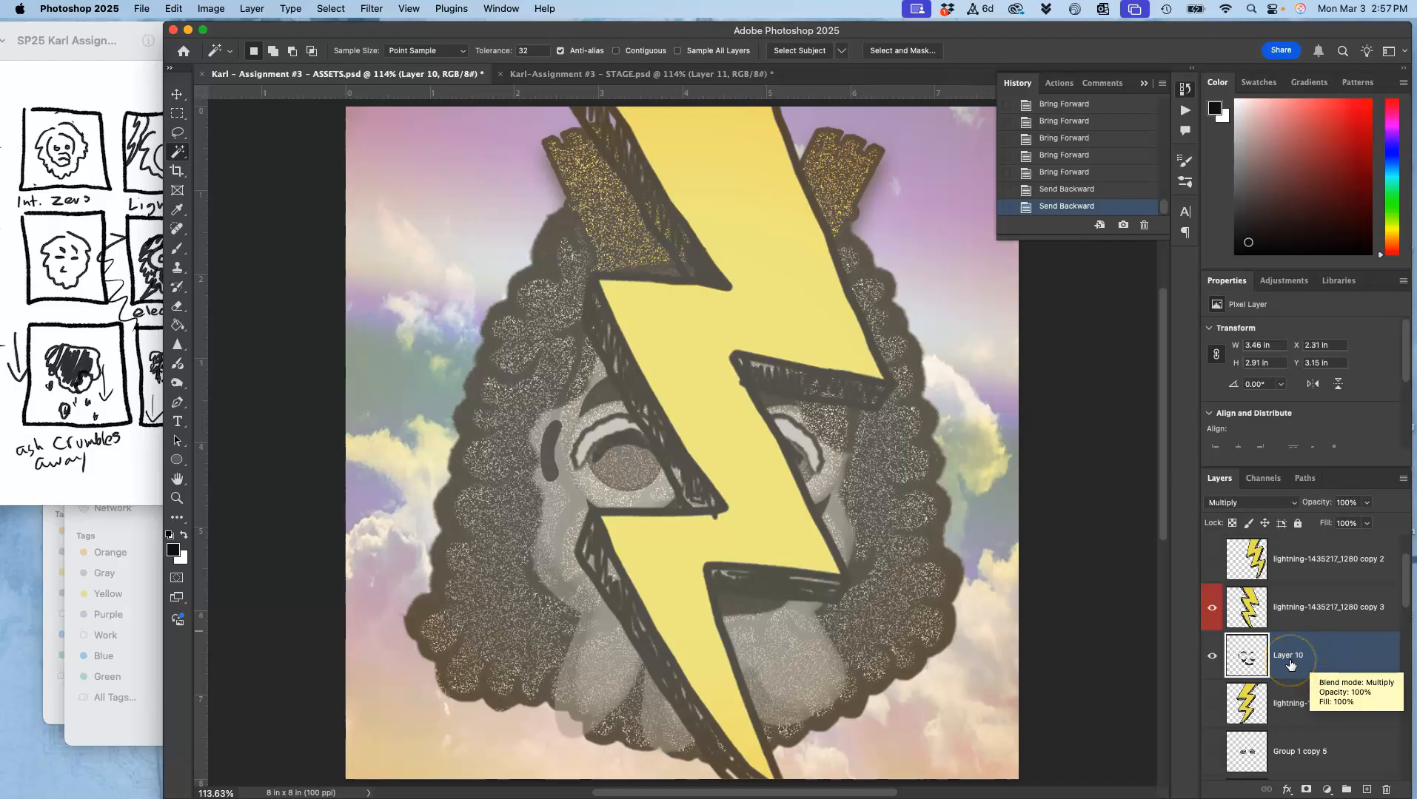
Reorder the Layer 8 gradient overlay to sit between lightning copy 2 and lightning copy 3.
{"action": "scroll", "coordinate": [1294, 607], "scroll_direction": "up", "scroll_amount": 2}
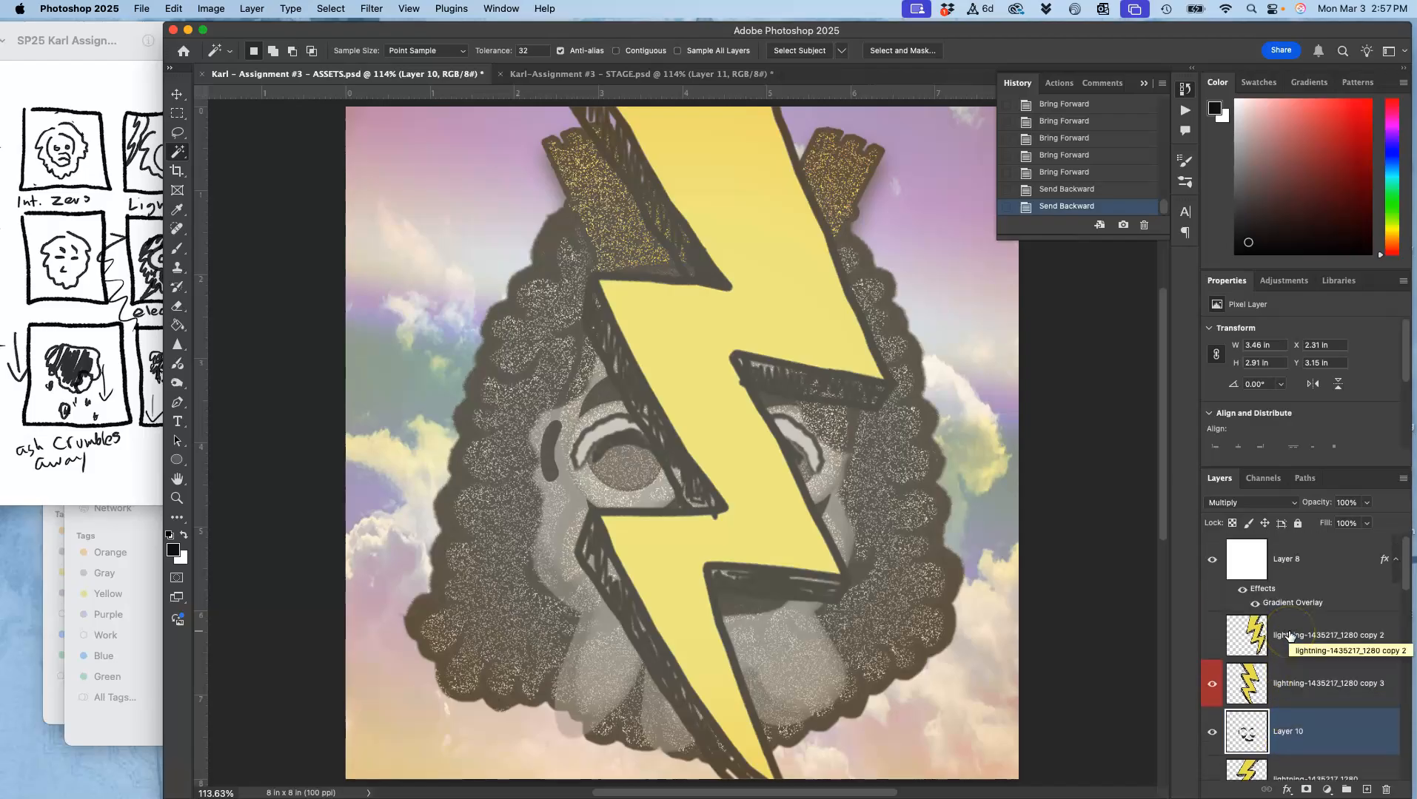
{"action": "left_click", "coordinate": [1296, 576]}
{"action": "key", "text": "super+bracketleft"}
{"action": "key", "text": "super+bracketleft"}
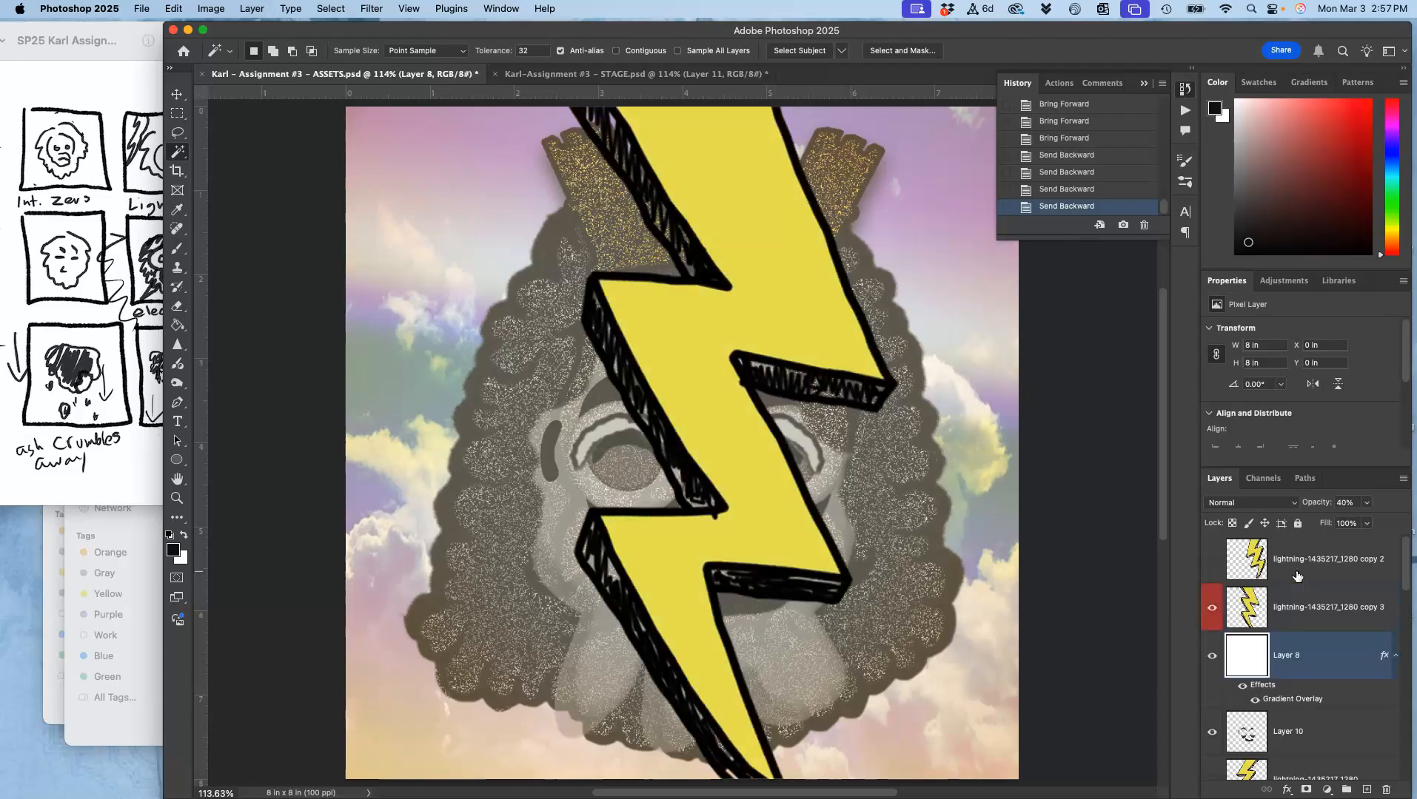
{"action": "key", "text": "super+bracketright"}
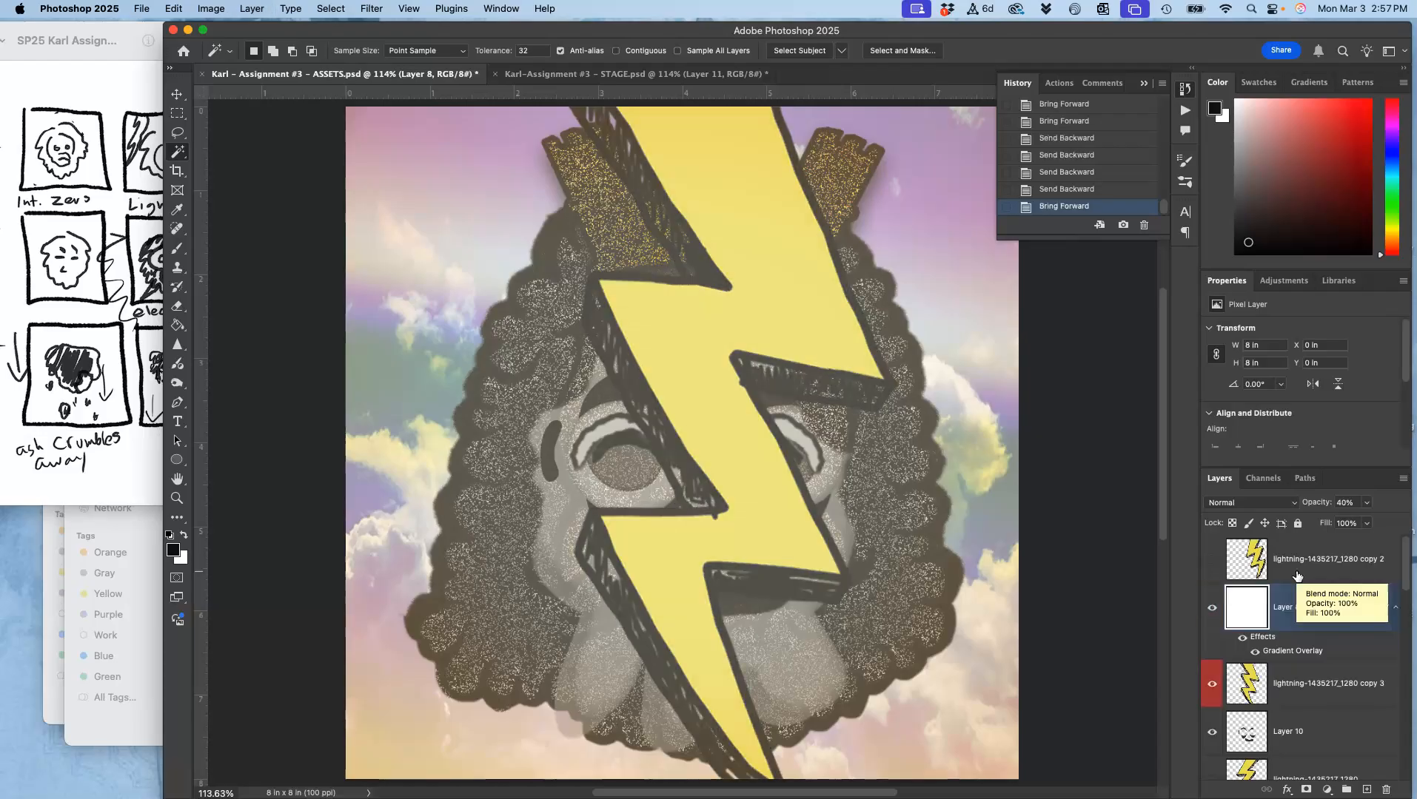
{"action": "key", "text": "super+bracketleft"}
{"action": "key", "text": "super+bracketright"}
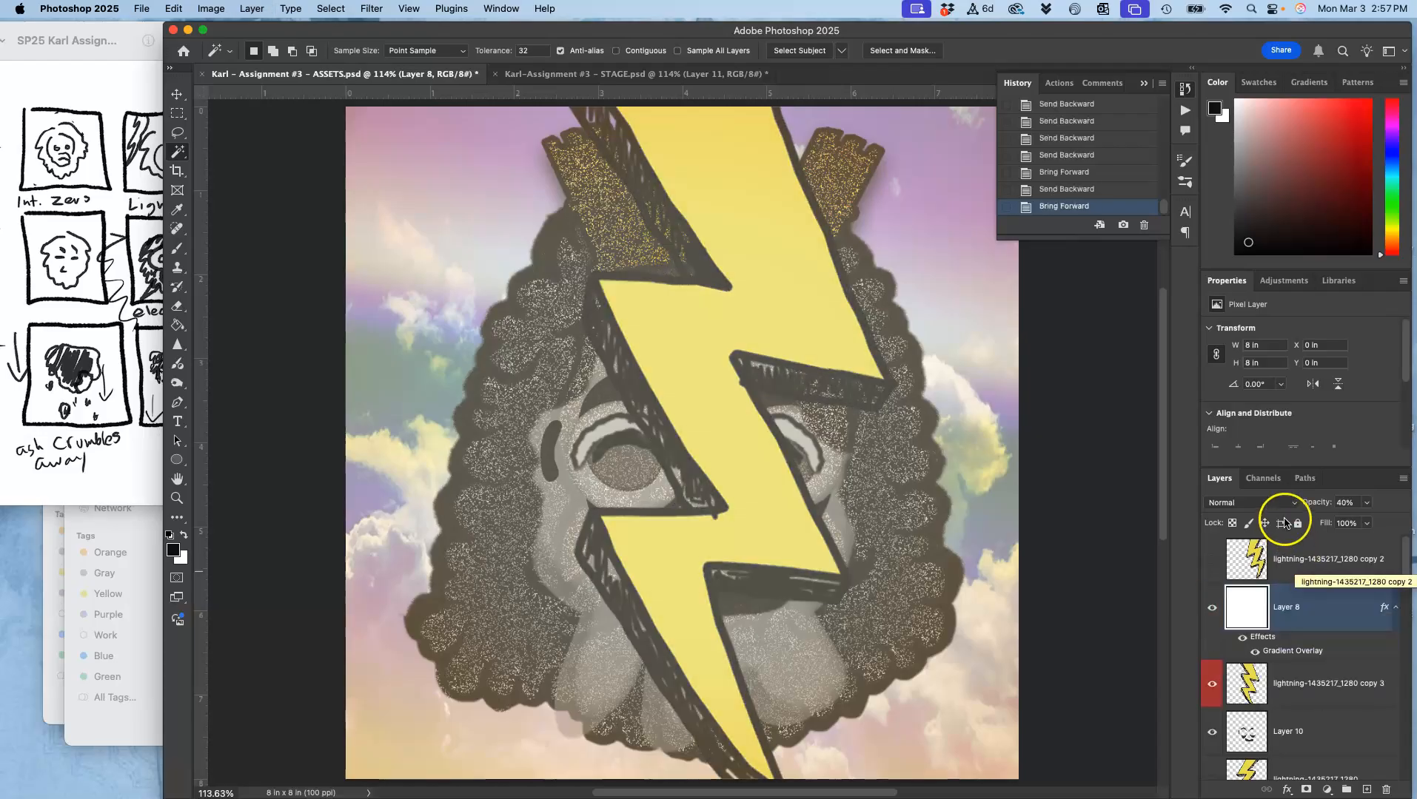
Set Layer 8 to the Dissolve blend mode, duplicate it, and return the duplicate to Normal.
{"action": "left_click", "coordinate": [1251, 503]}
{"action": "left_click", "coordinate": [1262, 516]}
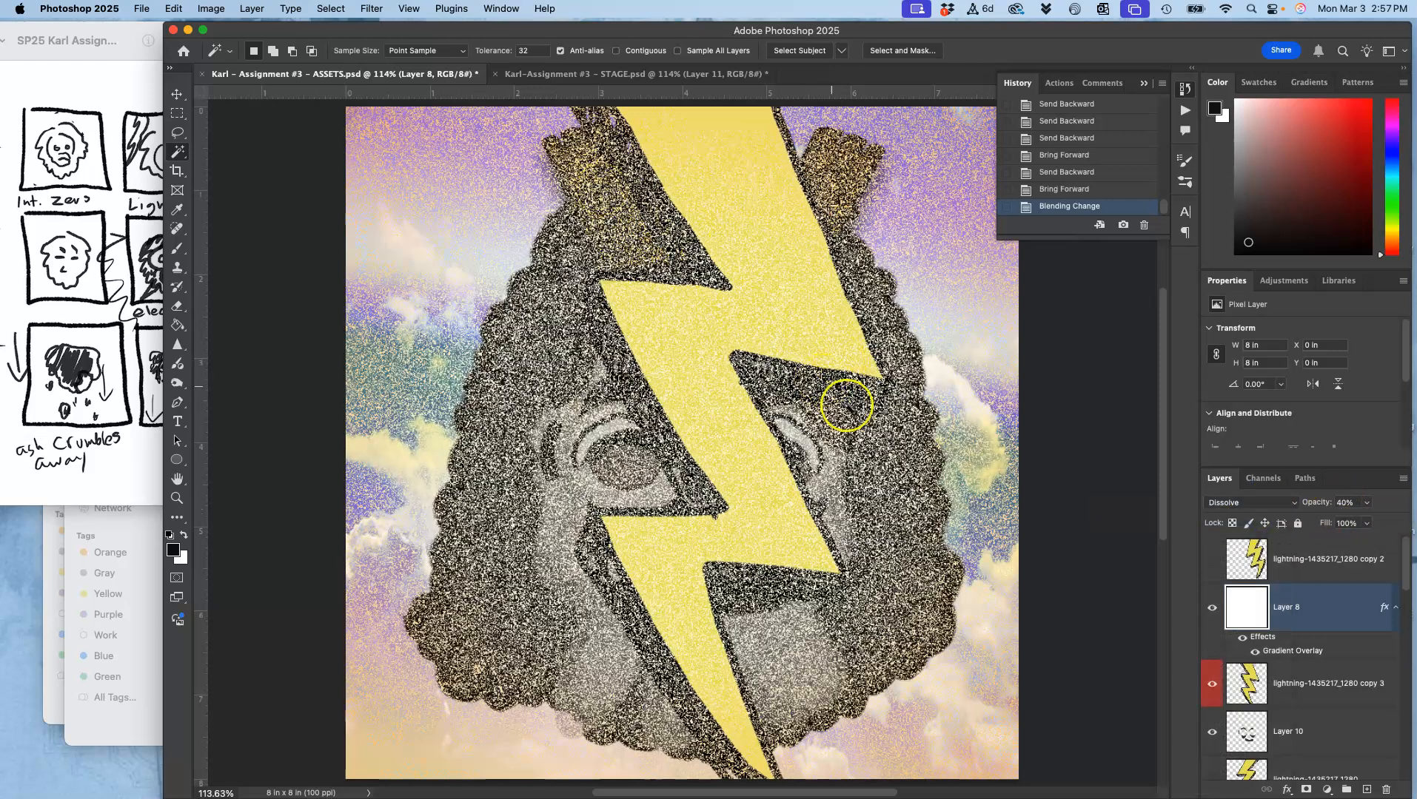
{"action": "key", "text": "super+j"}
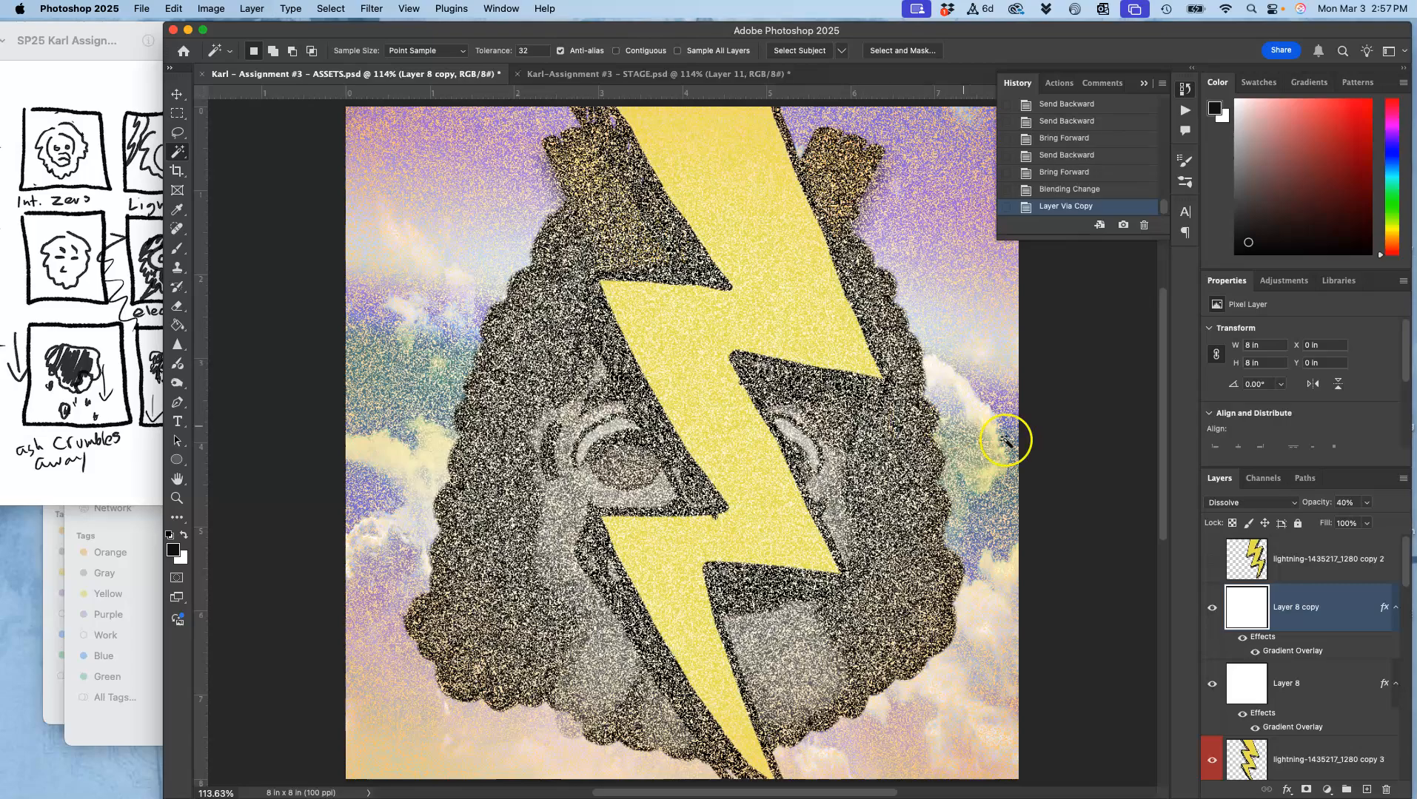
{"action": "left_click", "coordinate": [1222, 506]}
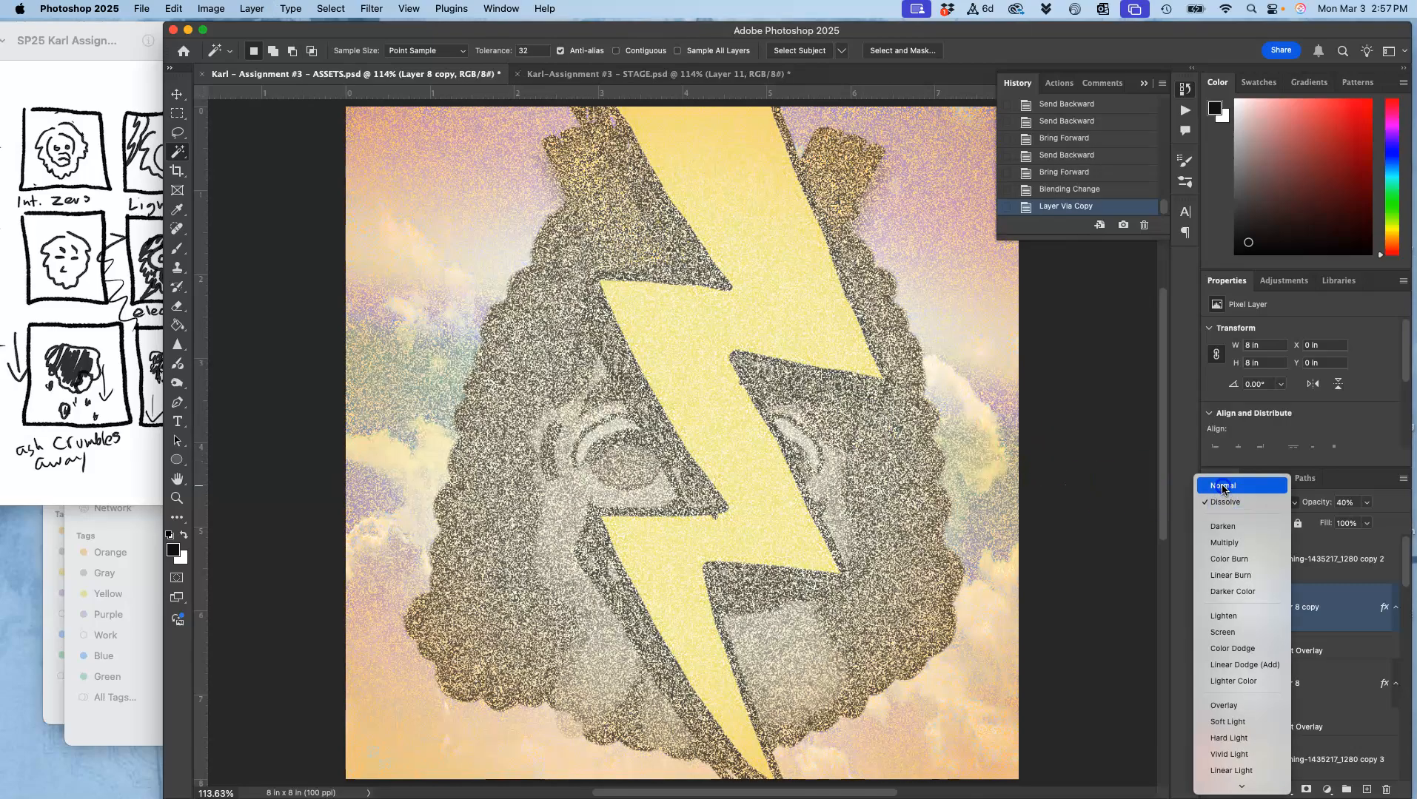
{"action": "left_click", "coordinate": [1225, 488]}
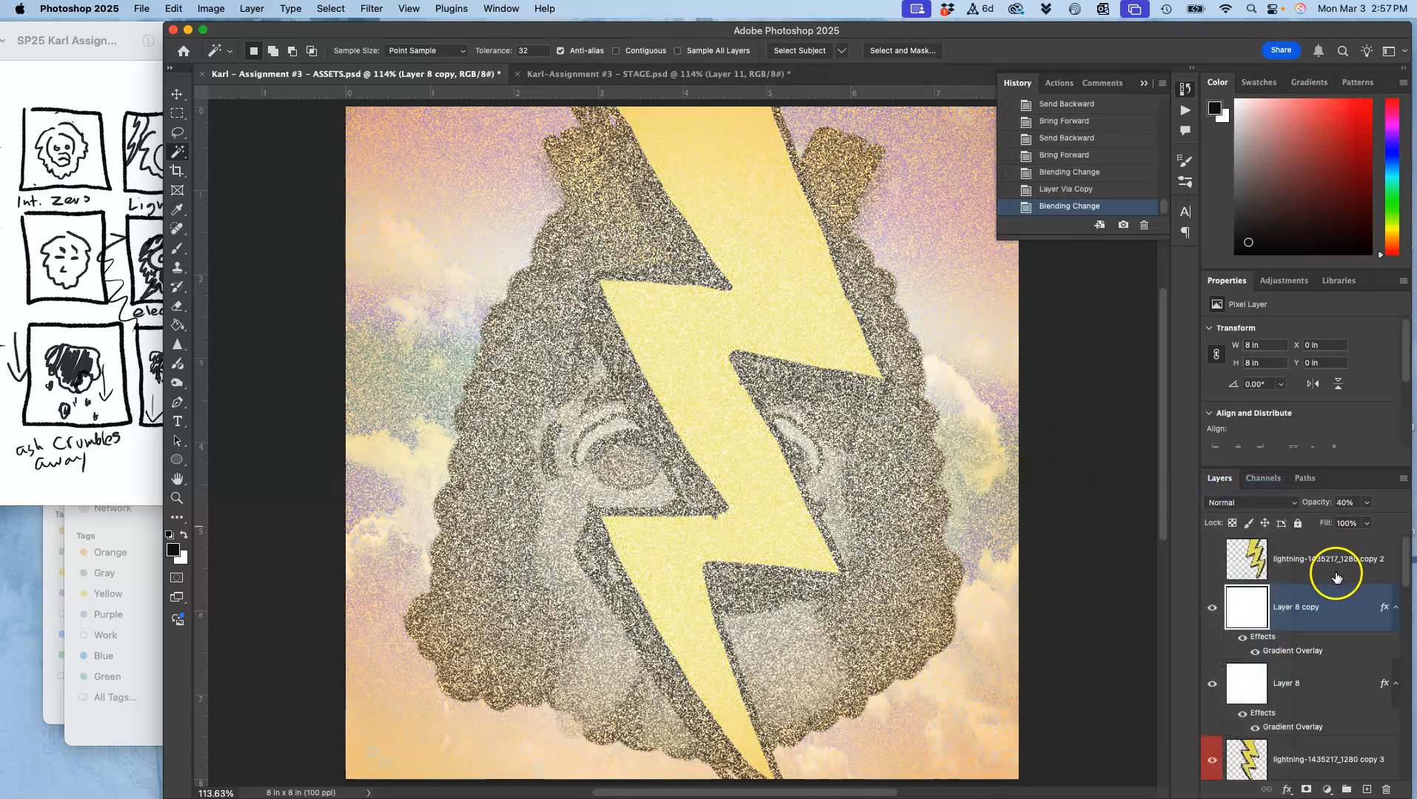
Duplicate the lightning copy 3 bolt and place the duplicate between Layer 8 and Layer 8 copy.
{"action": "left_click", "coordinate": [1276, 756]}
{"action": "key", "text": "super+j"}
{"action": "key", "text": "super+bracketright"}
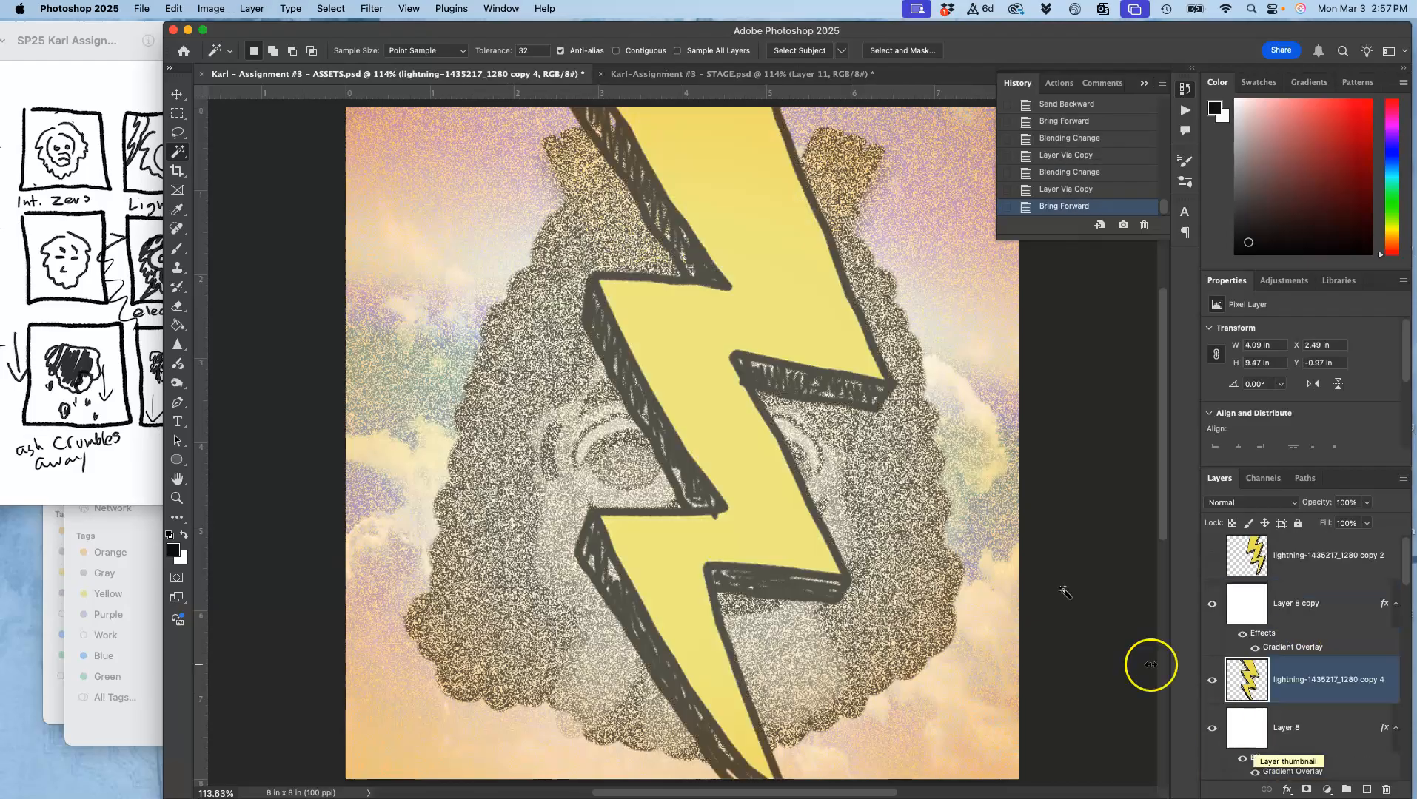
Compare the speckled lightning composition in ASSETS with the existing frame in the STAGE document.
{"action": "left_click", "coordinate": [685, 75]}
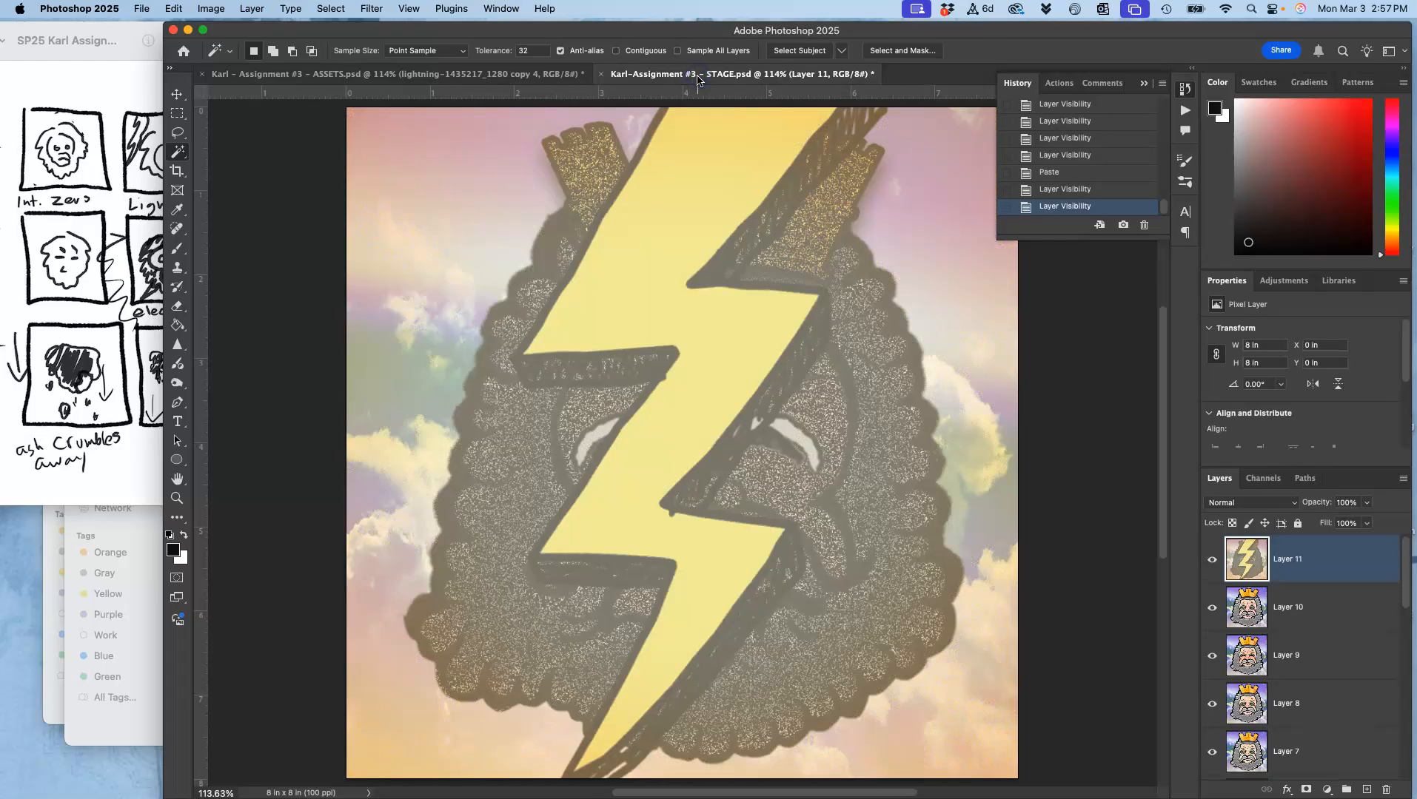
{"action": "left_click", "coordinate": [517, 78]}
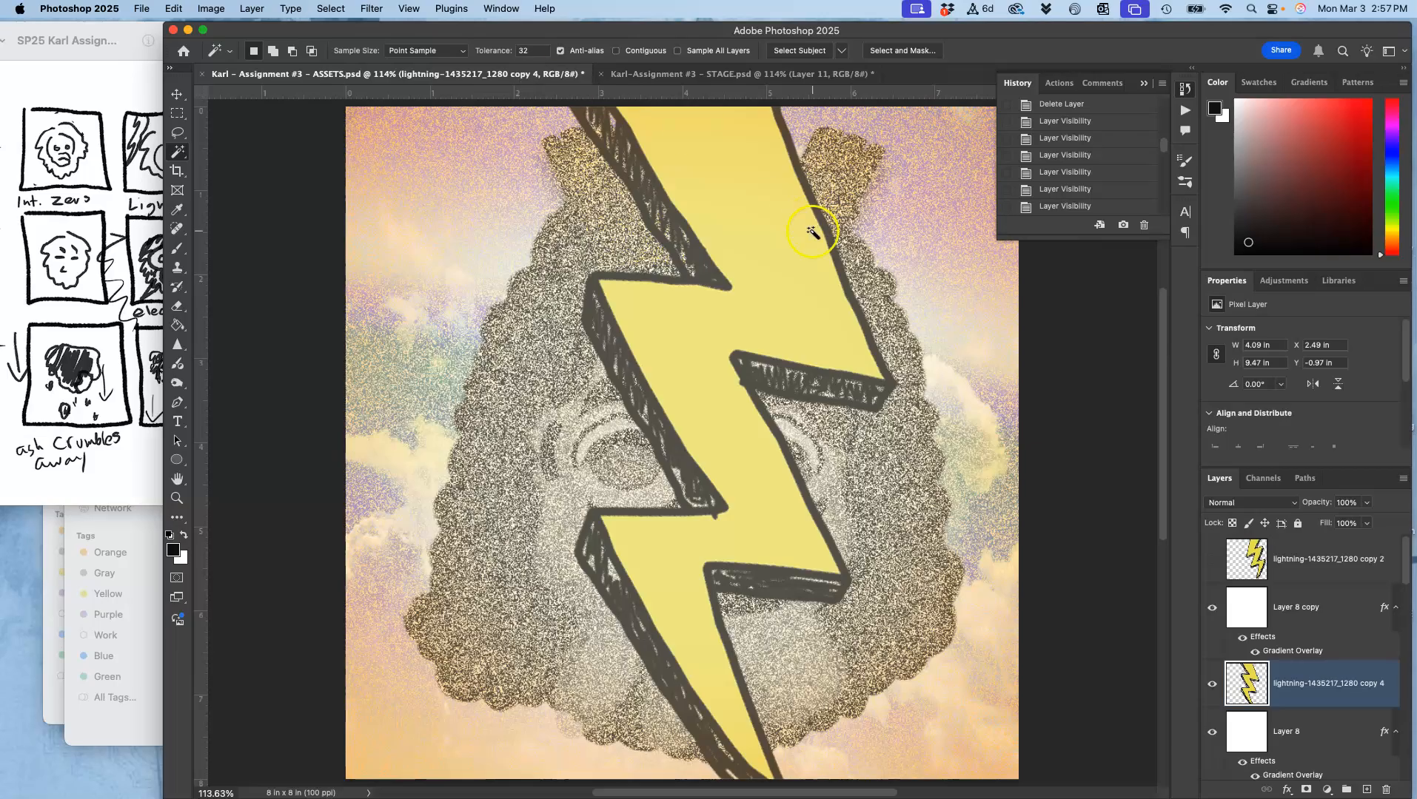
{"action": "left_click", "coordinate": [794, 77]}
{"action": "left_click", "coordinate": [555, 74]}
Stamp all visible layers into a new merged layer above Layer 8 copy and select the whole canvas.
{"action": "left_click", "coordinate": [1333, 620]}
{"action": "left_click", "coordinate": [659, 323]}
{"action": "left_click", "coordinate": [250, 9]}
{"action": "left_click", "coordinate": [284, 553]}
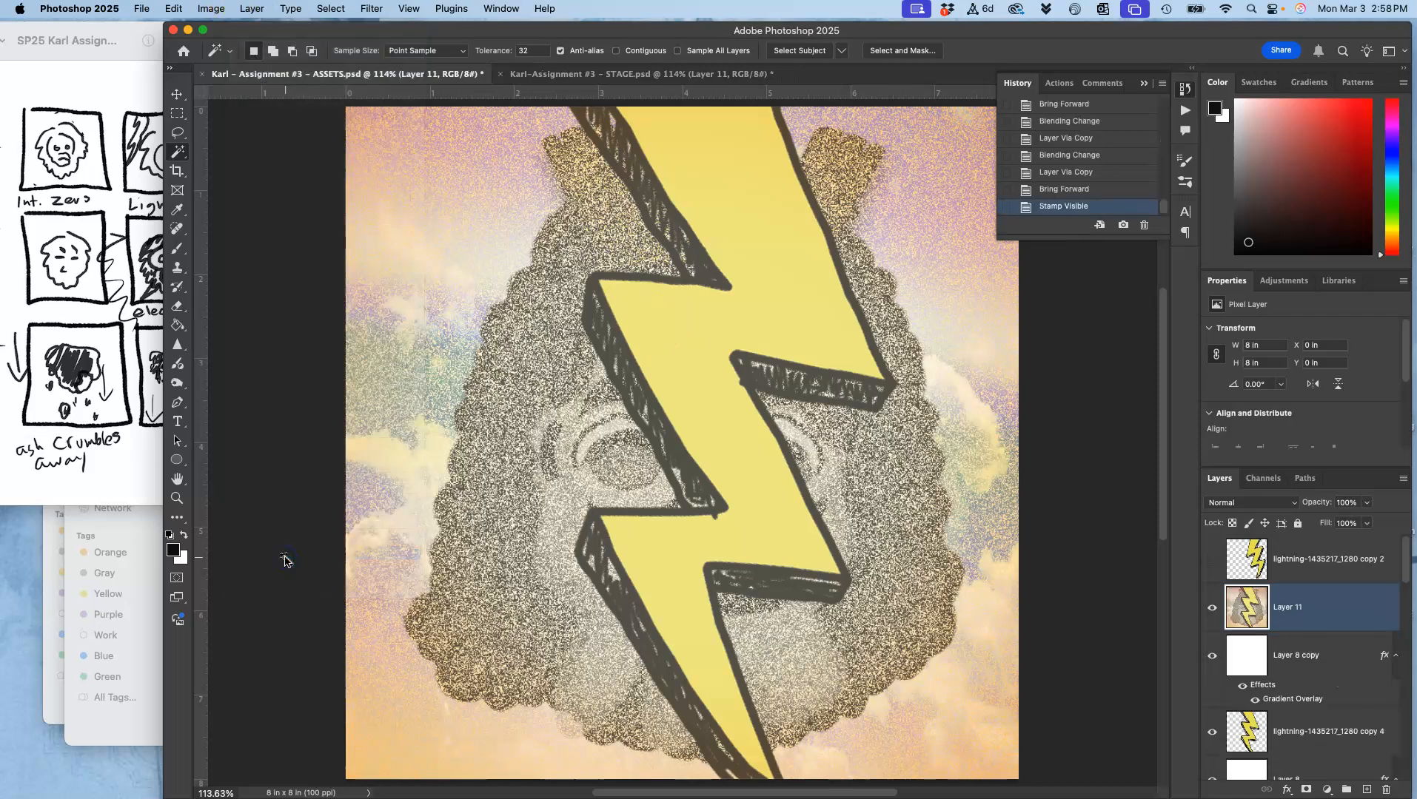
{"action": "key", "text": "cmd+a"}
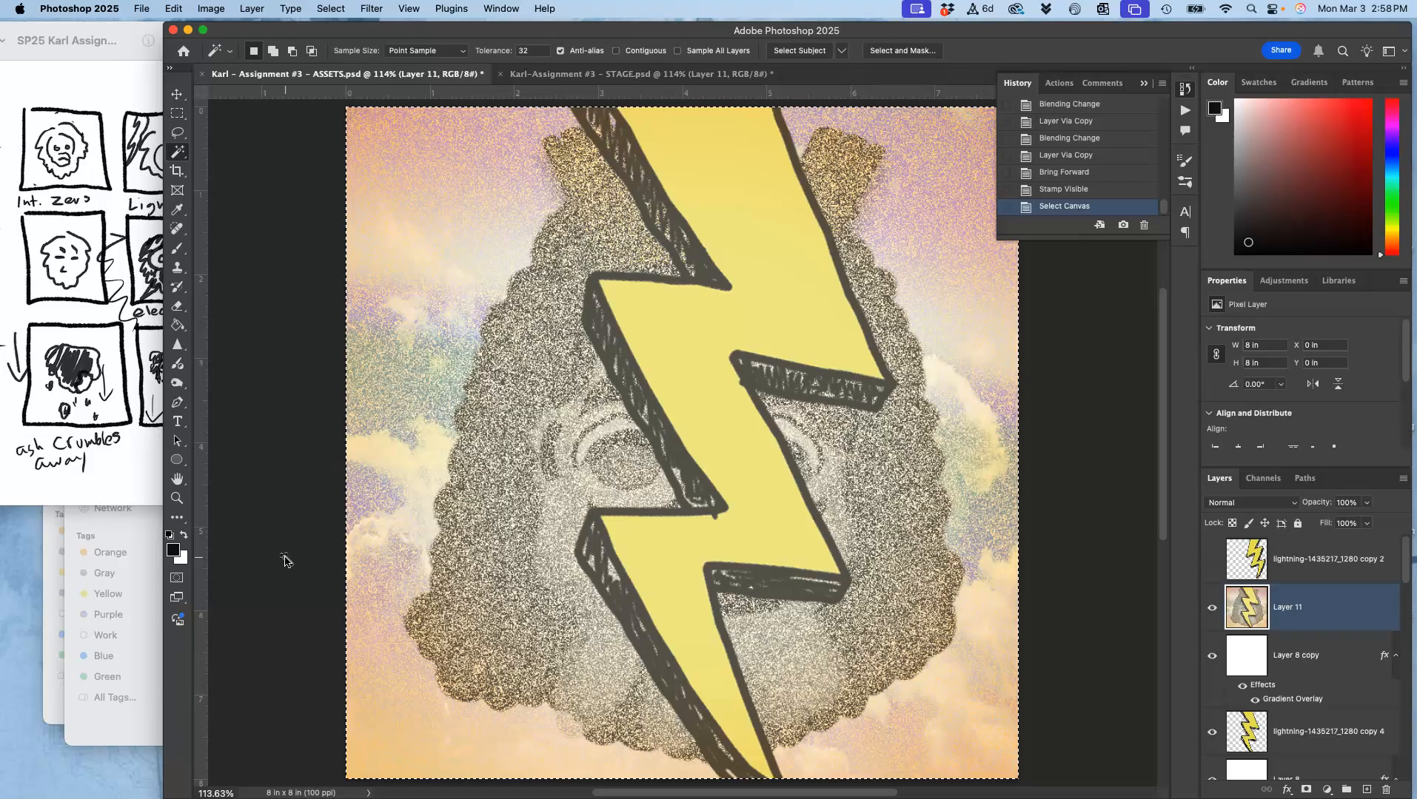
Paste the stamped lightning frame into the STAGE document as a new layer above Layer 11 and save the document.
{"action": "left_click", "coordinate": [584, 118]}
{"action": "left_click", "coordinate": [612, 76]}
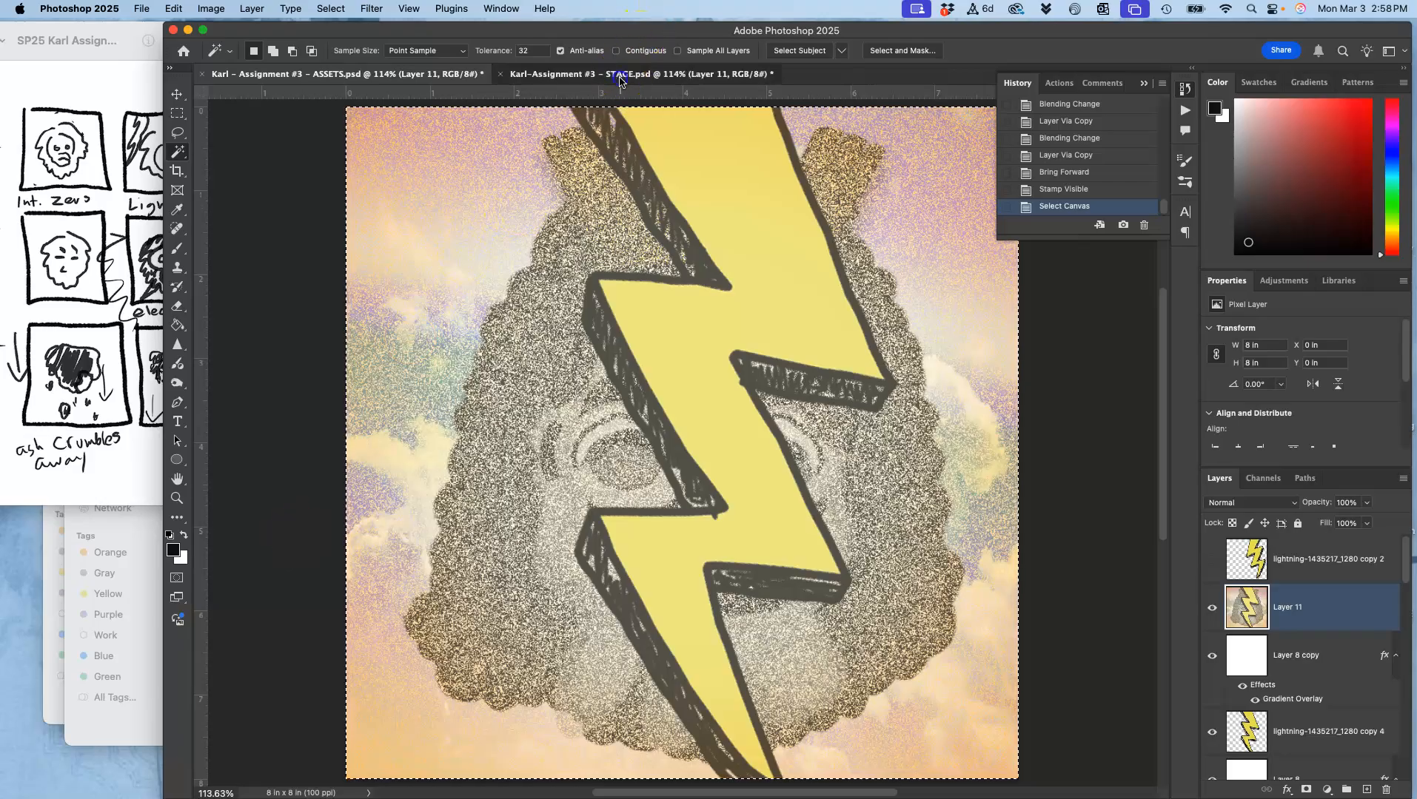
{"action": "key", "text": "super+v"}
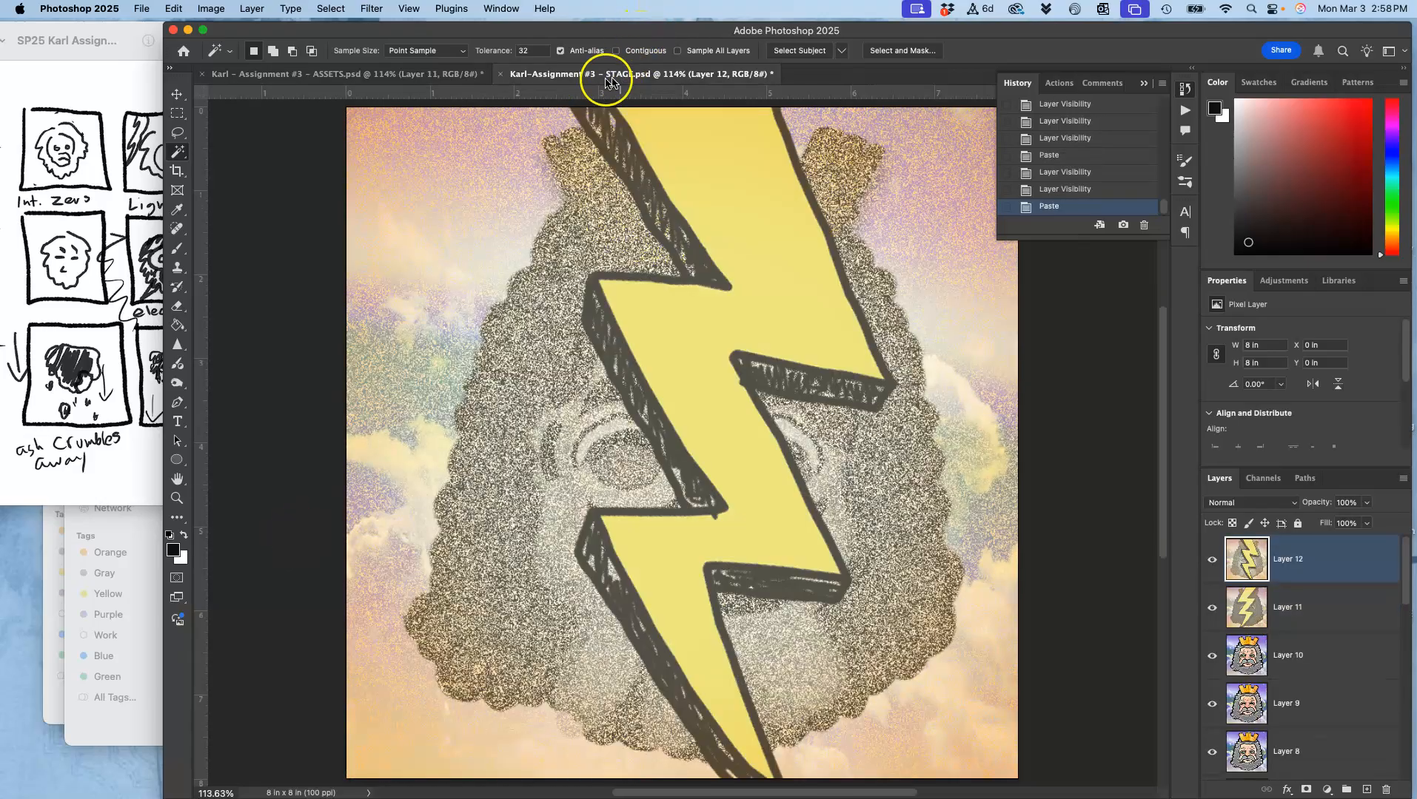
{"action": "left_click", "coordinate": [134, 265]}
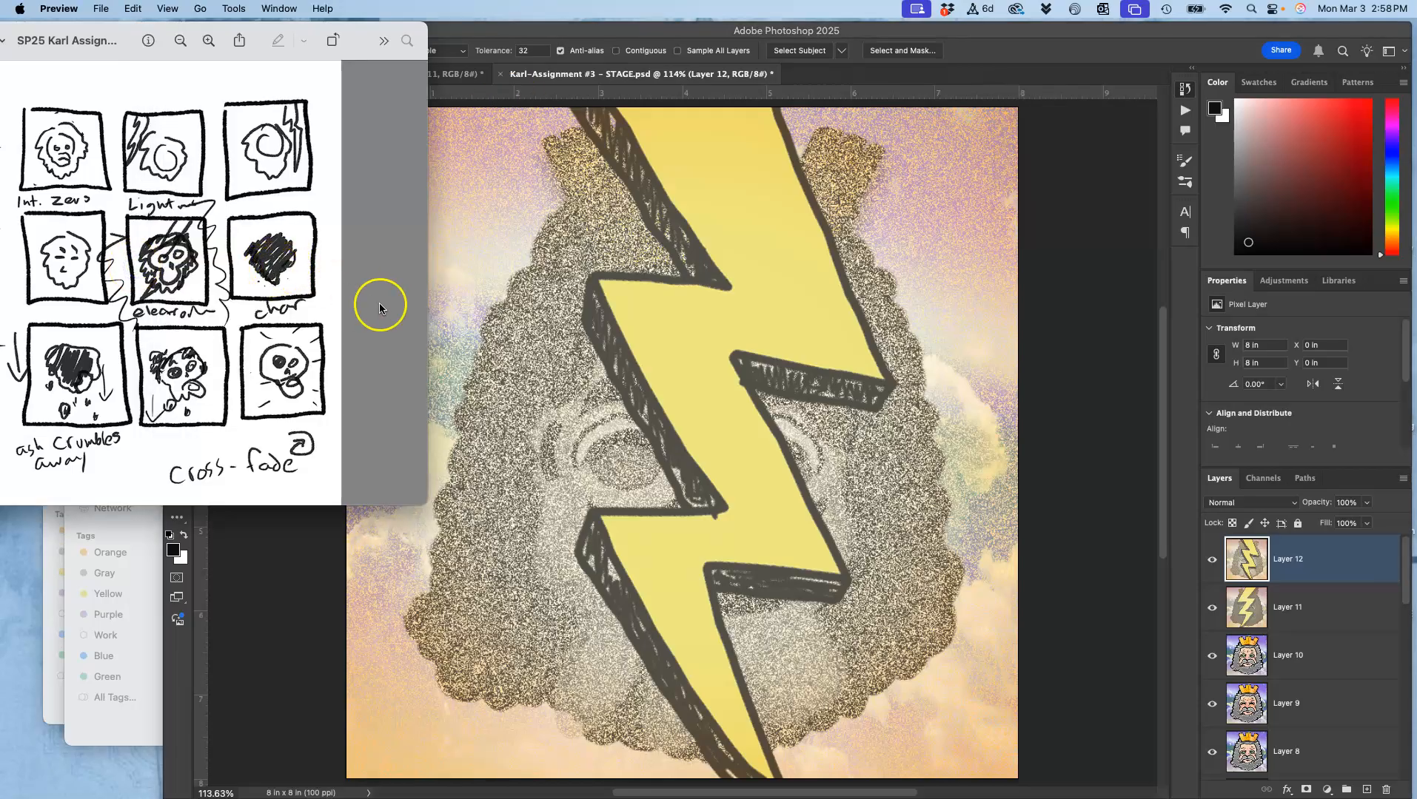
{"action": "left_click", "coordinate": [486, 343]}
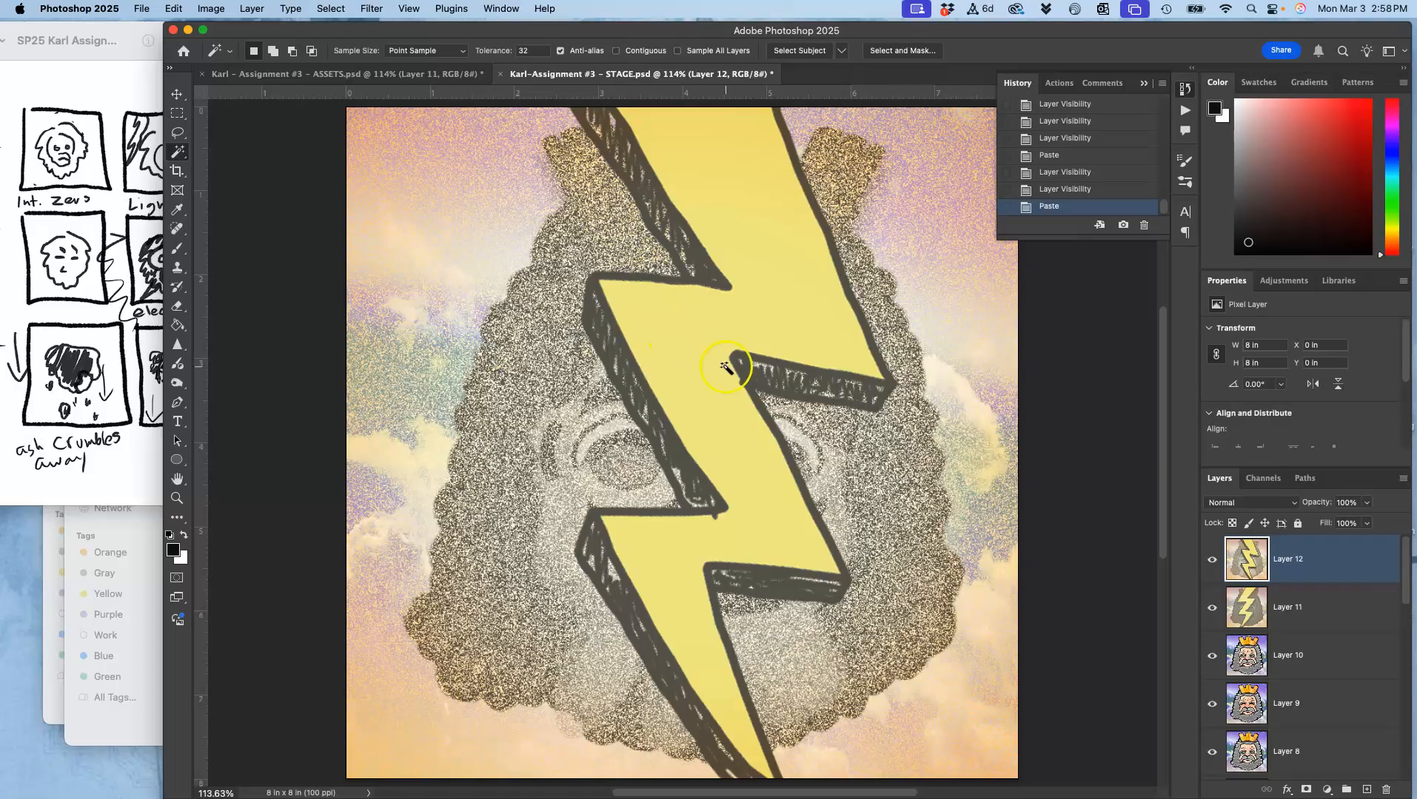
{"action": "key", "text": "super+s"}
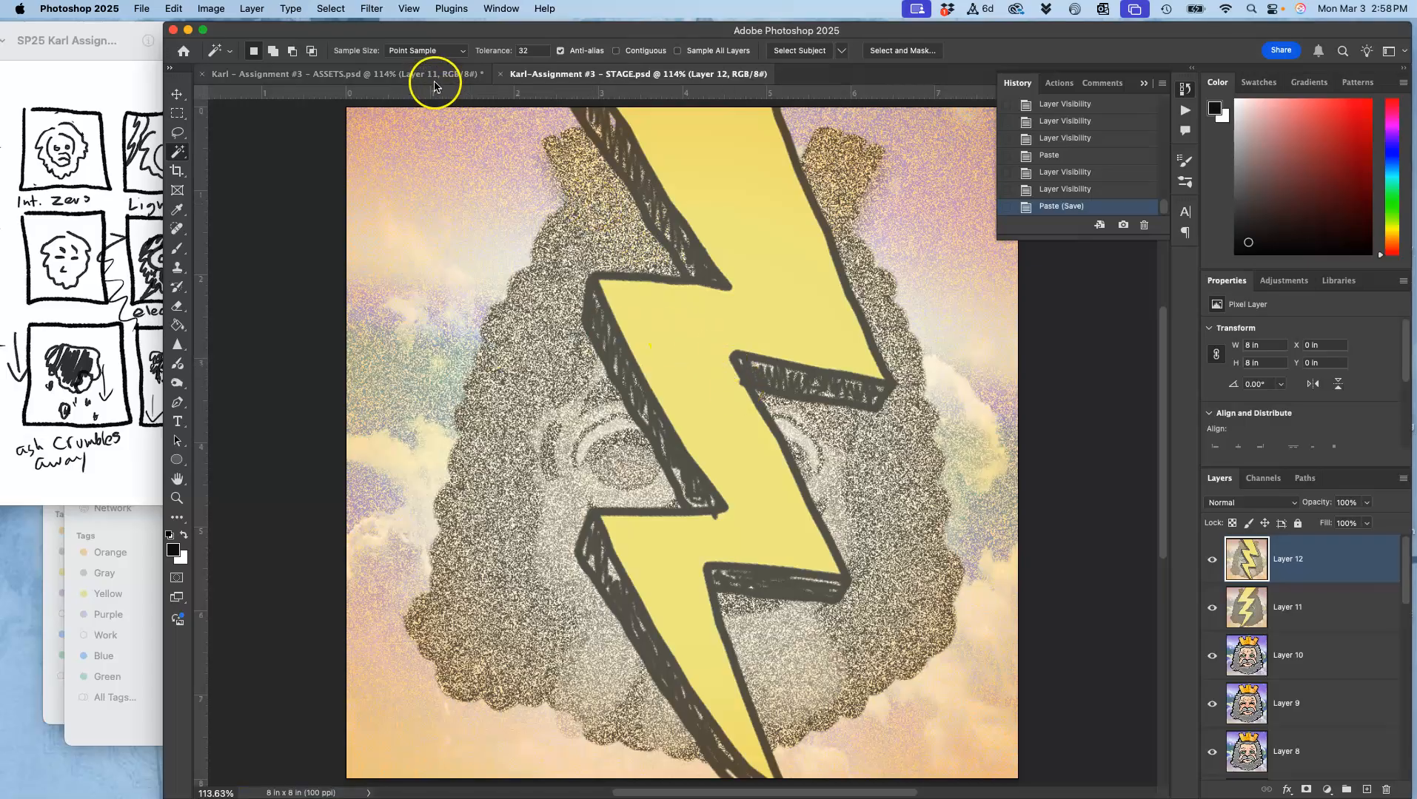
Return to the ASSETS document, clear the selection and delete the stamped Layer 11.
{"action": "left_click", "coordinate": [433, 77]}
{"action": "left_click", "coordinate": [1260, 628], "text": "super"}
{"action": "key", "text": "super+d"}
{"action": "key", "text": "Delete"}
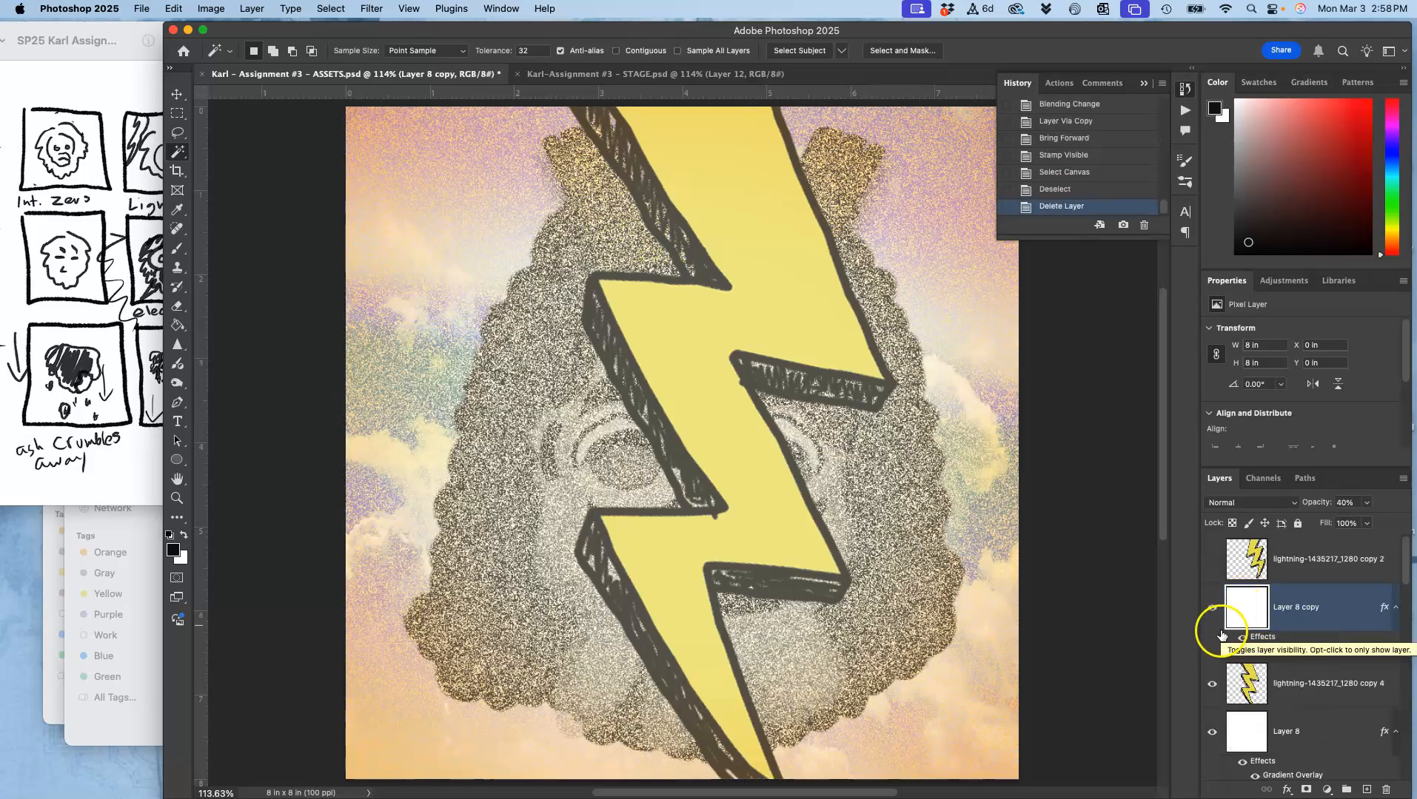
Hide Layer 8 copy and the lightning copy 4 and copy 3 layers, leaving Layer 8 visible over the king.
{"action": "left_click", "coordinate": [1212, 611]}
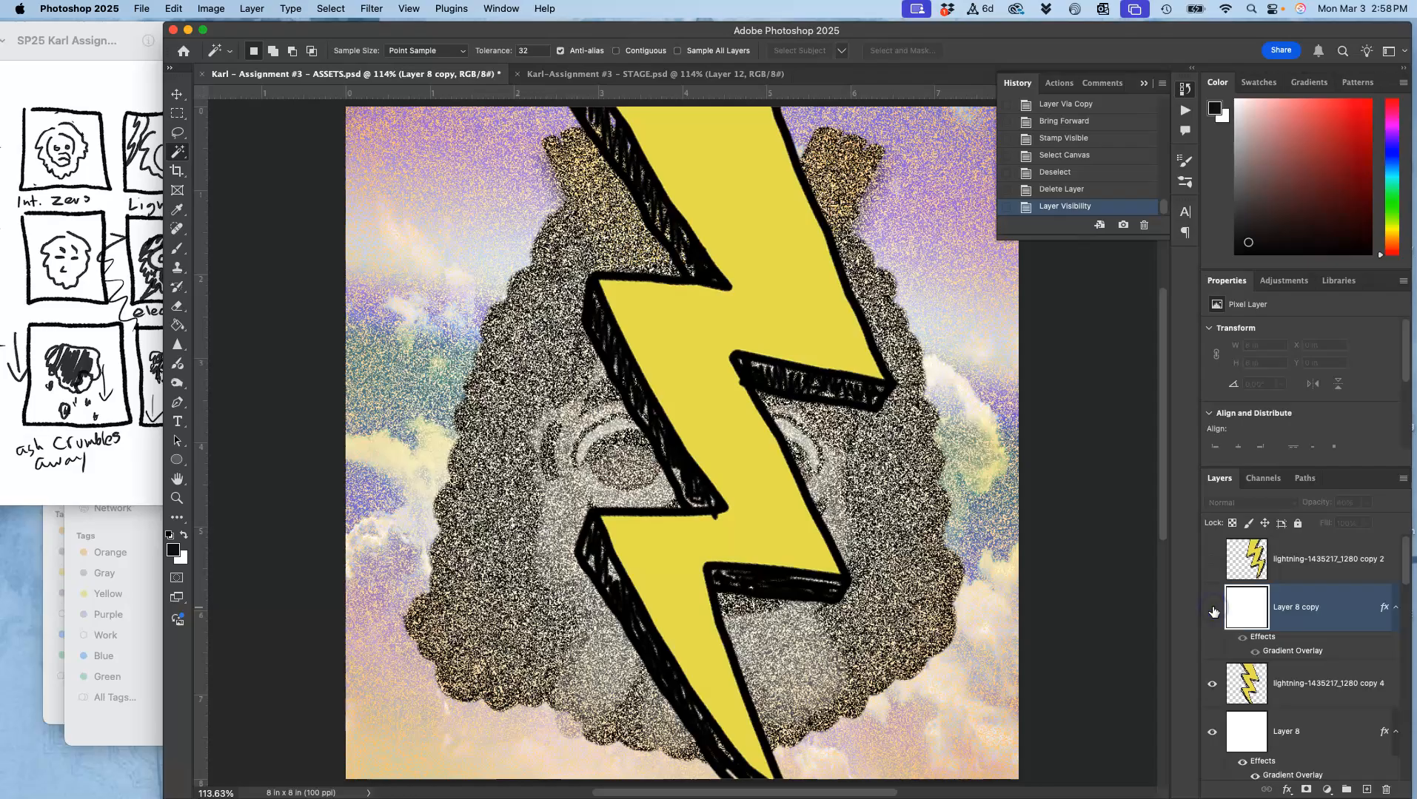
{"action": "left_click", "coordinate": [1212, 610]}
{"action": "left_click", "coordinate": [1212, 612]}
{"action": "left_click", "coordinate": [1212, 611]}
{"action": "left_click", "coordinate": [1212, 611]}
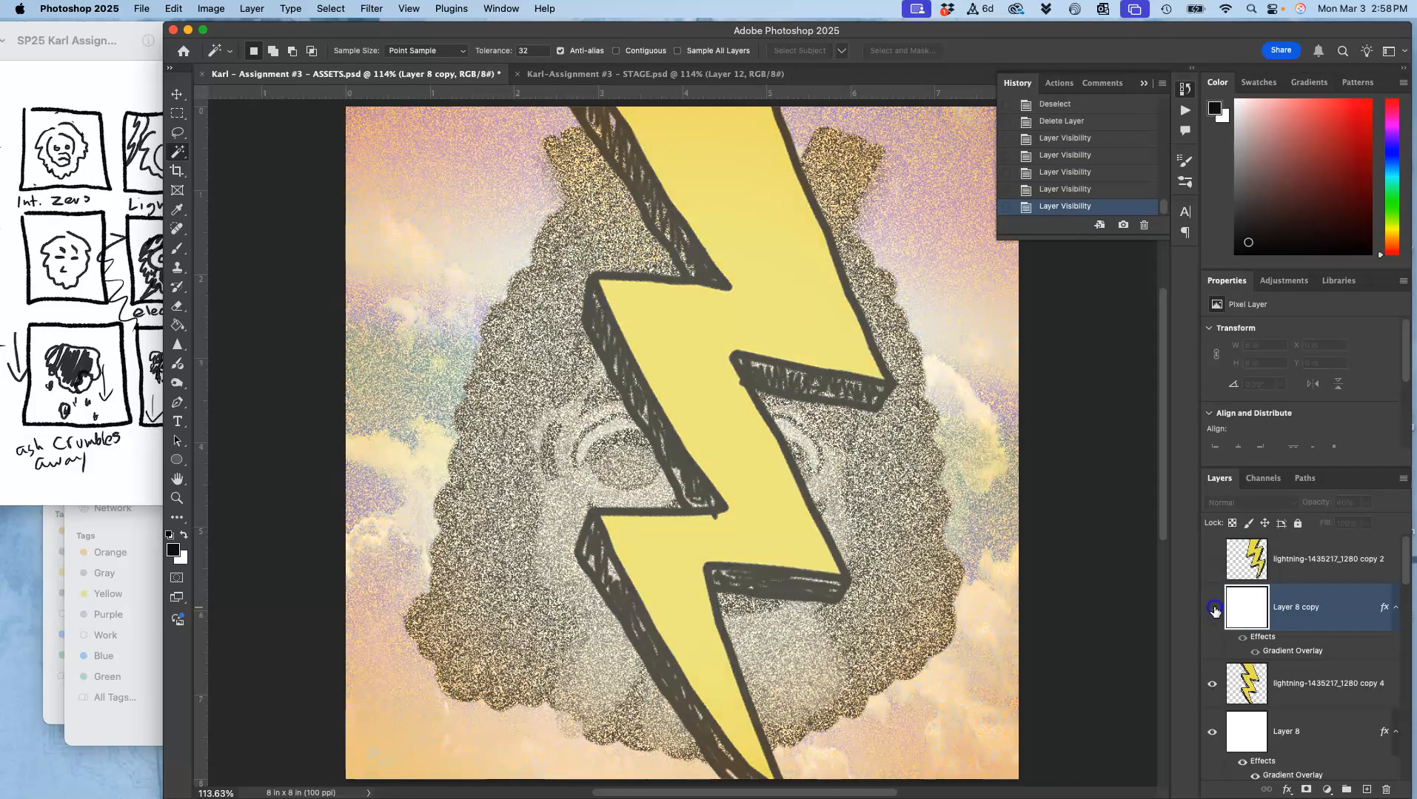
{"action": "scroll", "coordinate": [1266, 656], "scroll_direction": "down", "scroll_amount": 1}
{"action": "left_click", "coordinate": [1205, 643]}
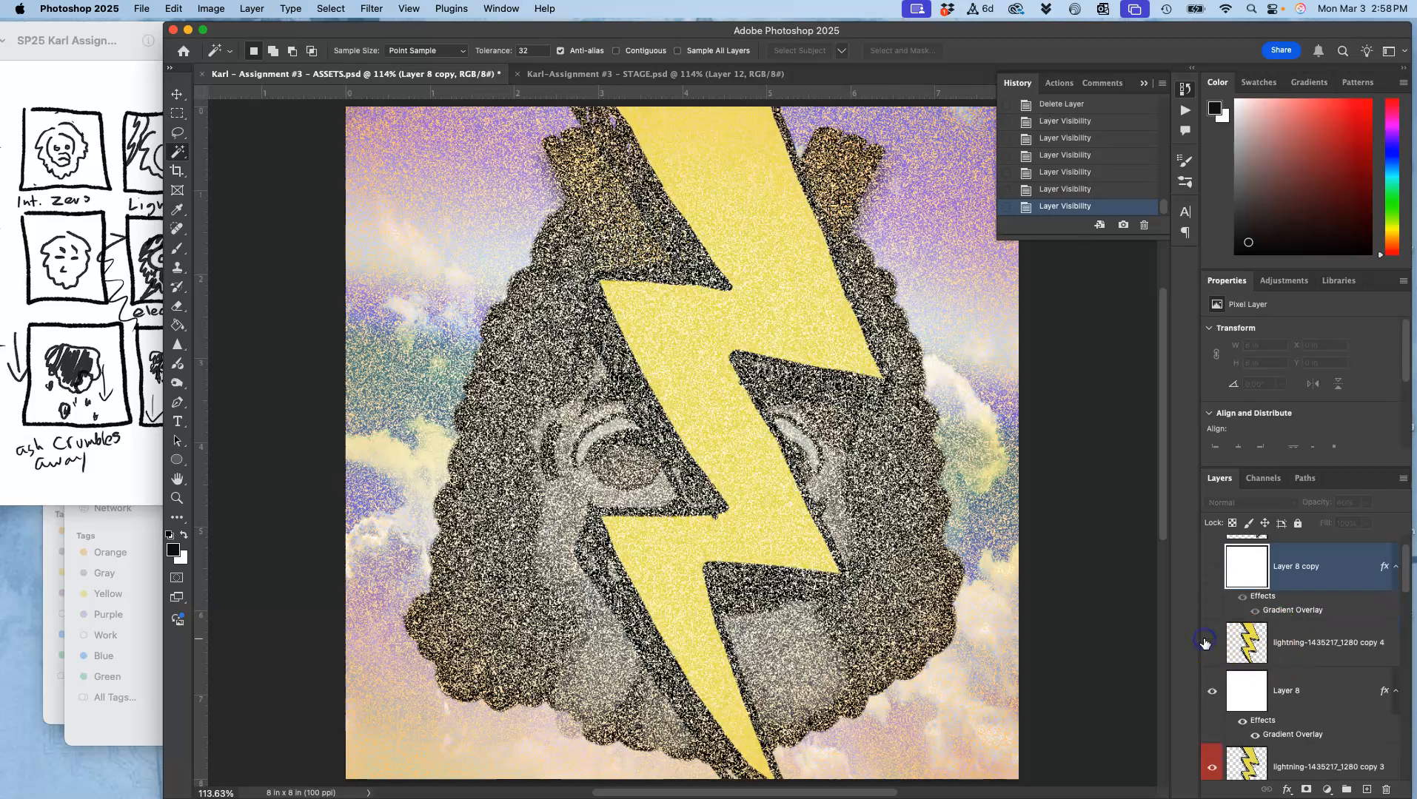
{"action": "left_click", "coordinate": [1205, 643]}
{"action": "left_click", "coordinate": [1205, 643]}
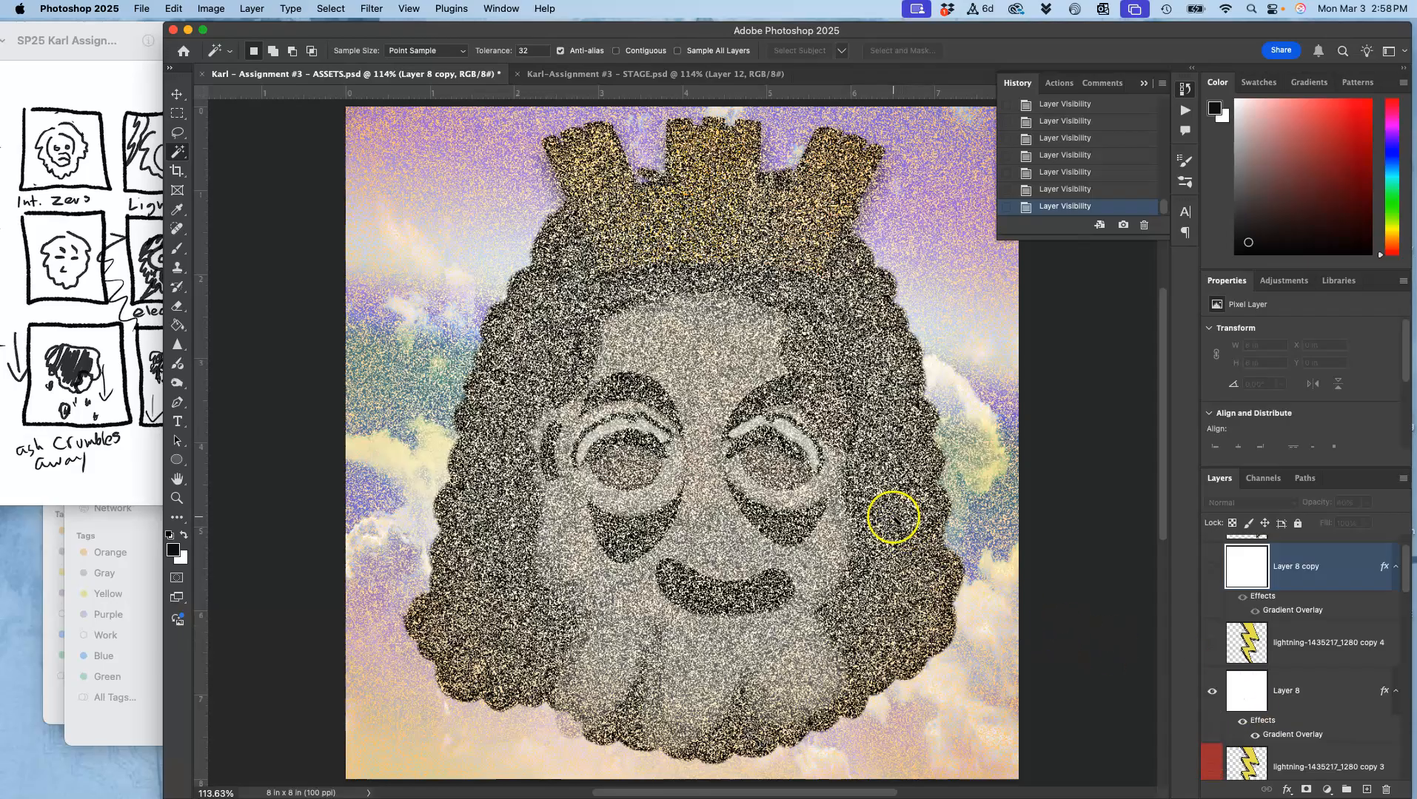
Lower the opacity of the Dissolve-mode Layer 8 to 25%.
{"action": "scroll", "coordinate": [1291, 666], "scroll_direction": "down", "scroll_amount": 2}
{"action": "left_click", "coordinate": [1293, 643]}
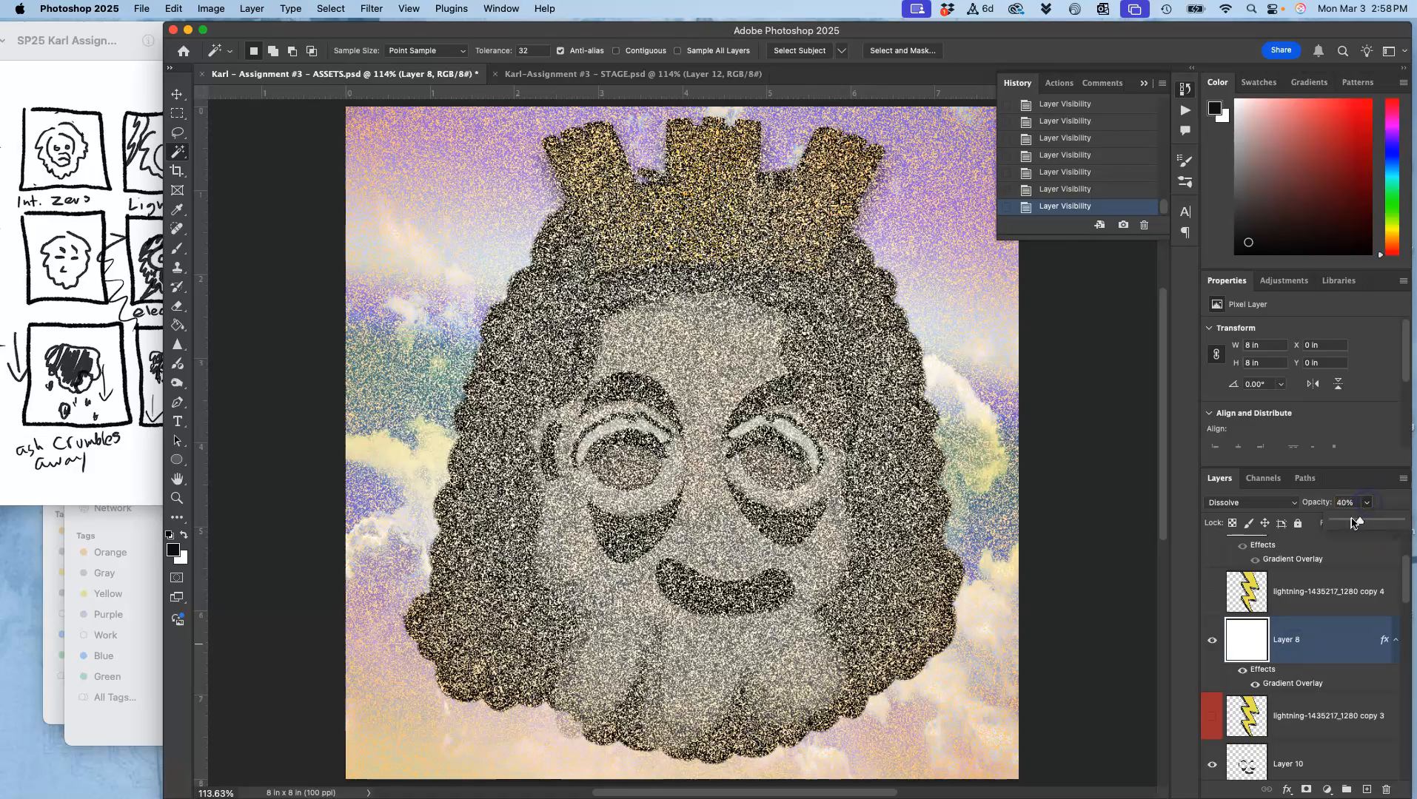
{"action": "left_click_drag", "start_coordinate": [1353, 524], "coordinate": [1351, 523]}
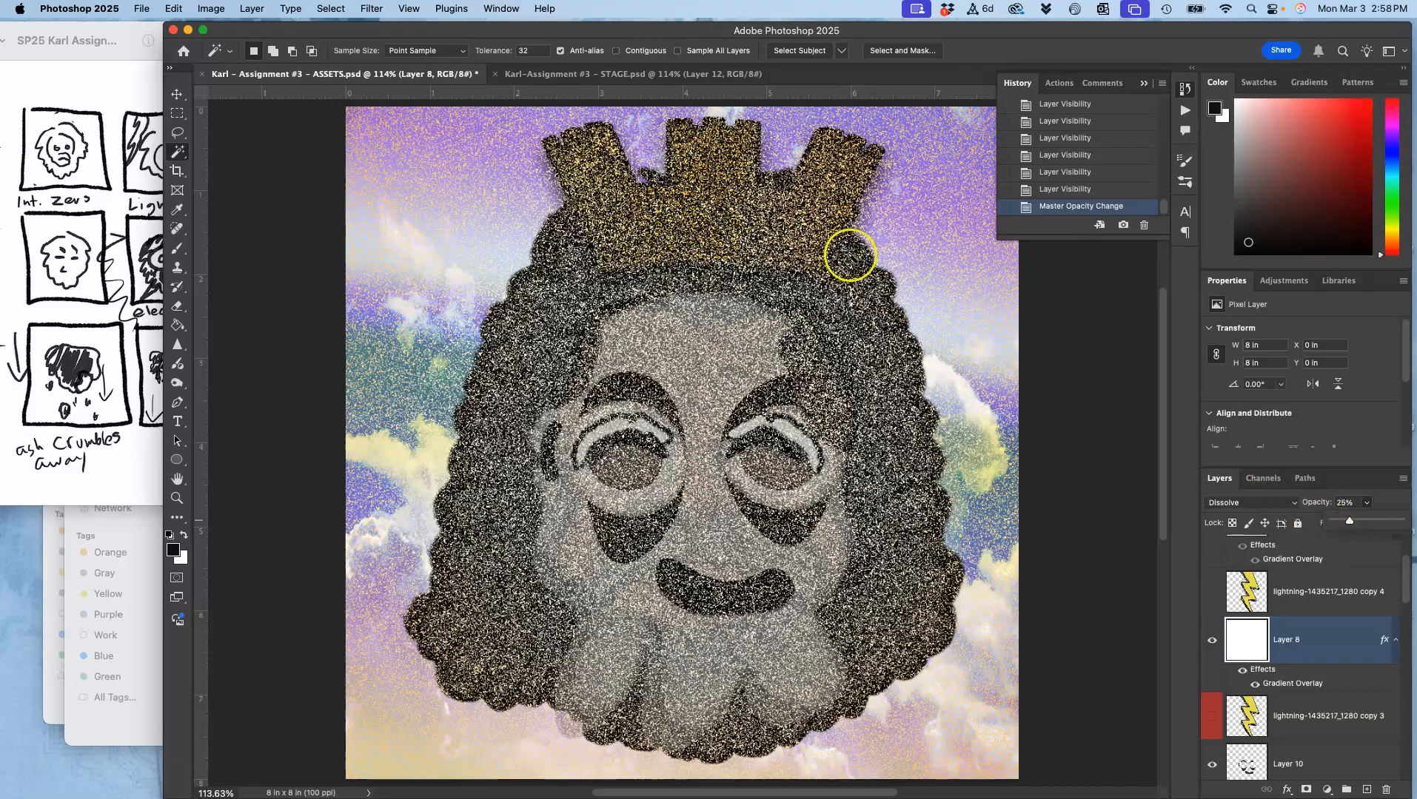
Compare the speckled king in ASSETS with the last STAGE frames by toggling the visibility of Layer 12 and Layer 11.
{"action": "left_click", "coordinate": [666, 74]}
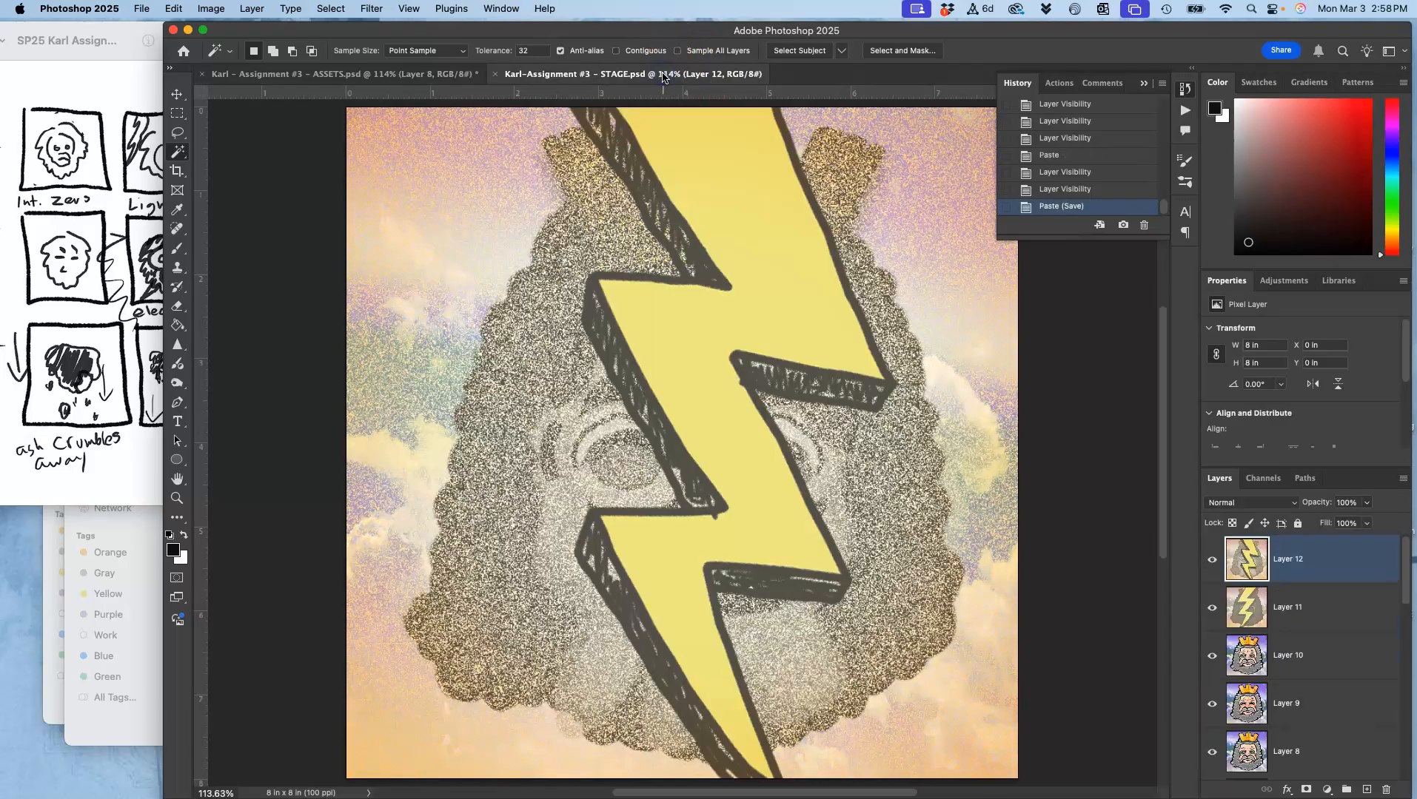
{"action": "left_click", "coordinate": [438, 74]}
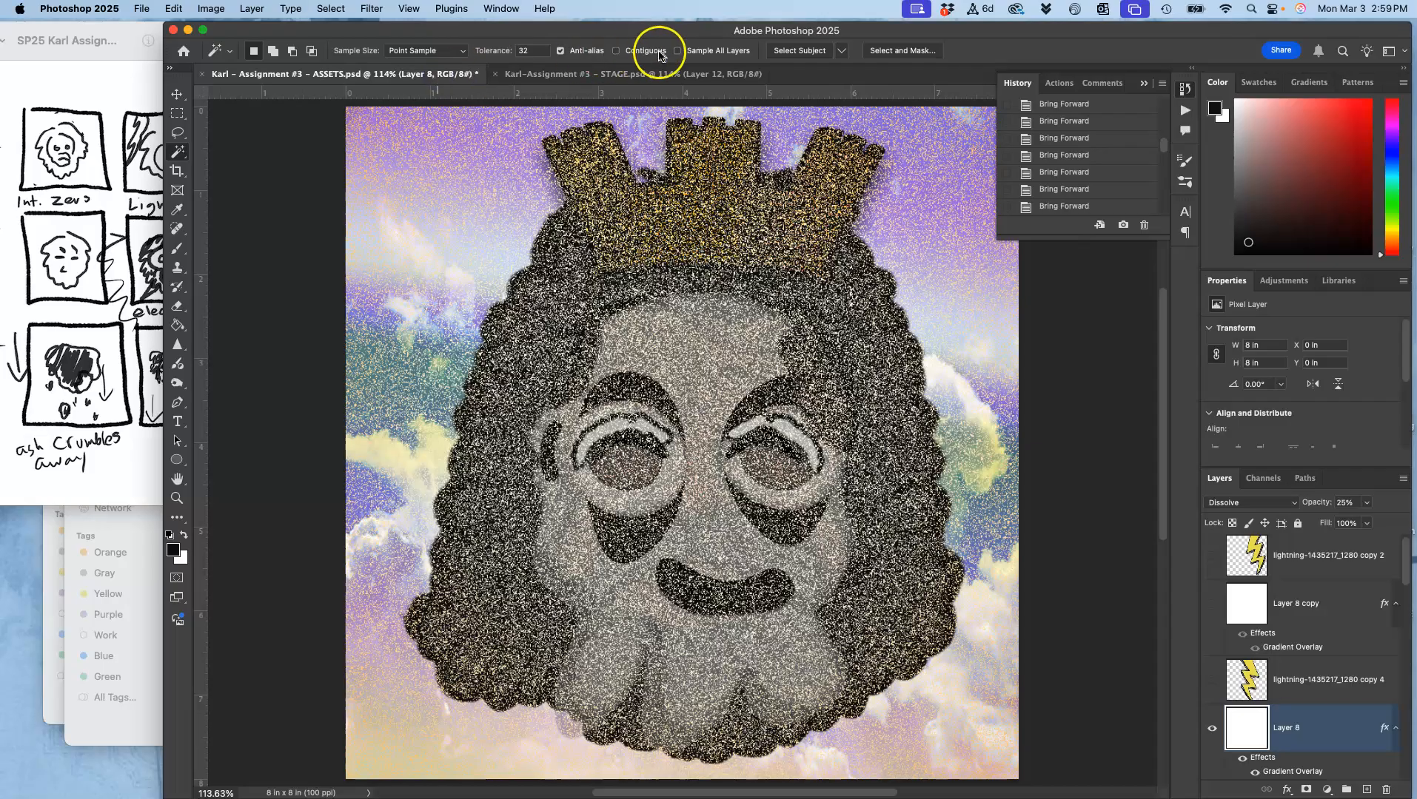
{"action": "left_click", "coordinate": [656, 74]}
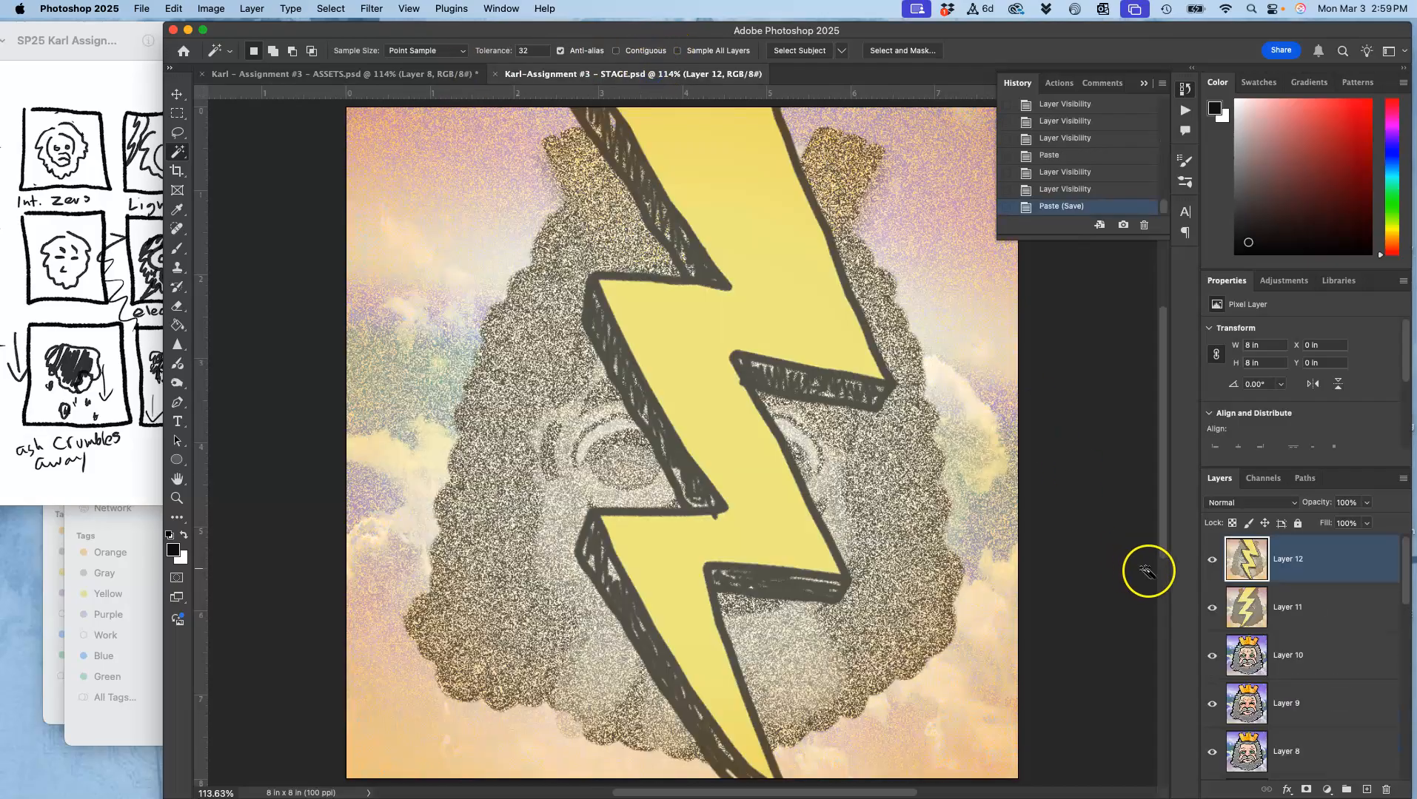
{"action": "left_click", "coordinate": [1211, 560]}
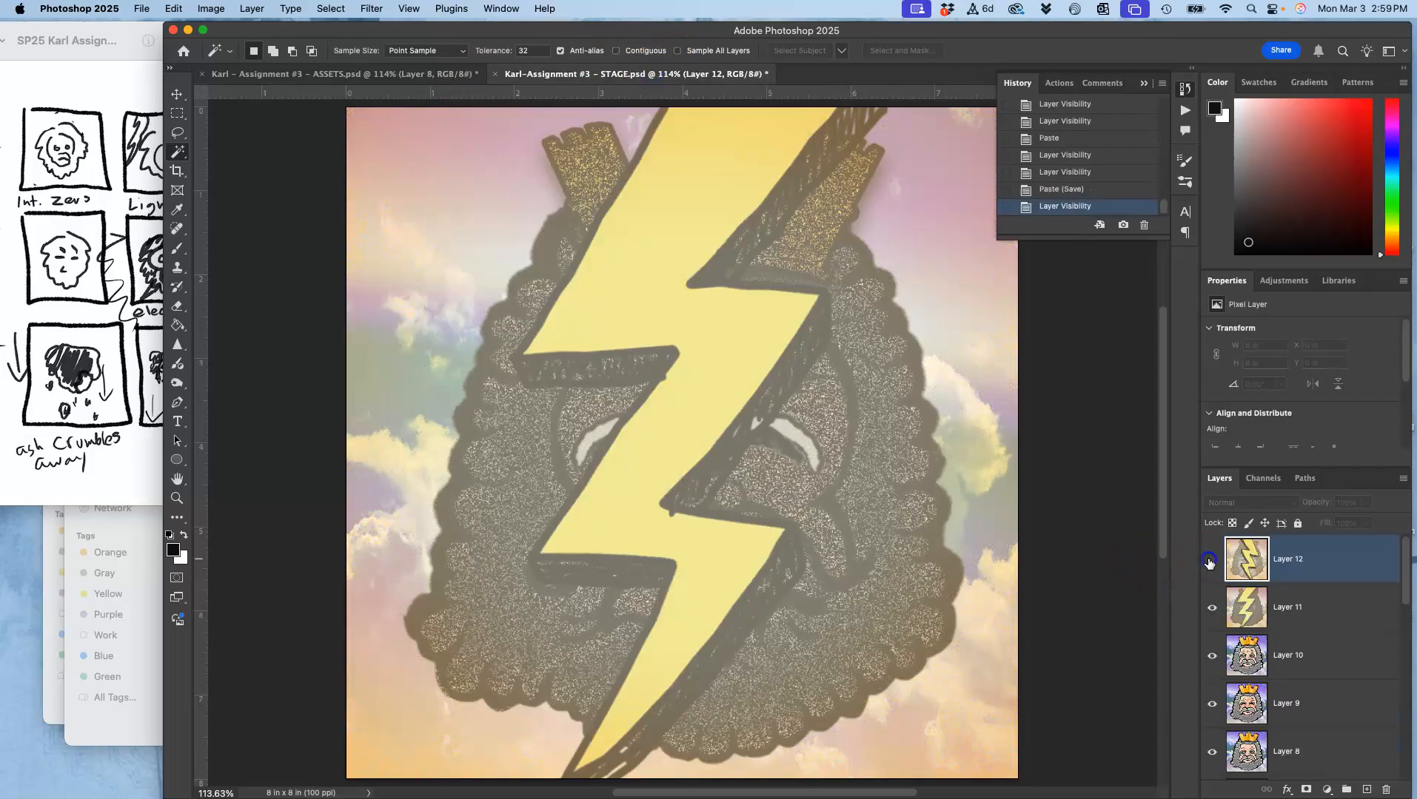
{"action": "left_click", "coordinate": [1211, 610]}
{"action": "left_click", "coordinate": [1211, 612]}
{"action": "left_click", "coordinate": [1211, 560]}
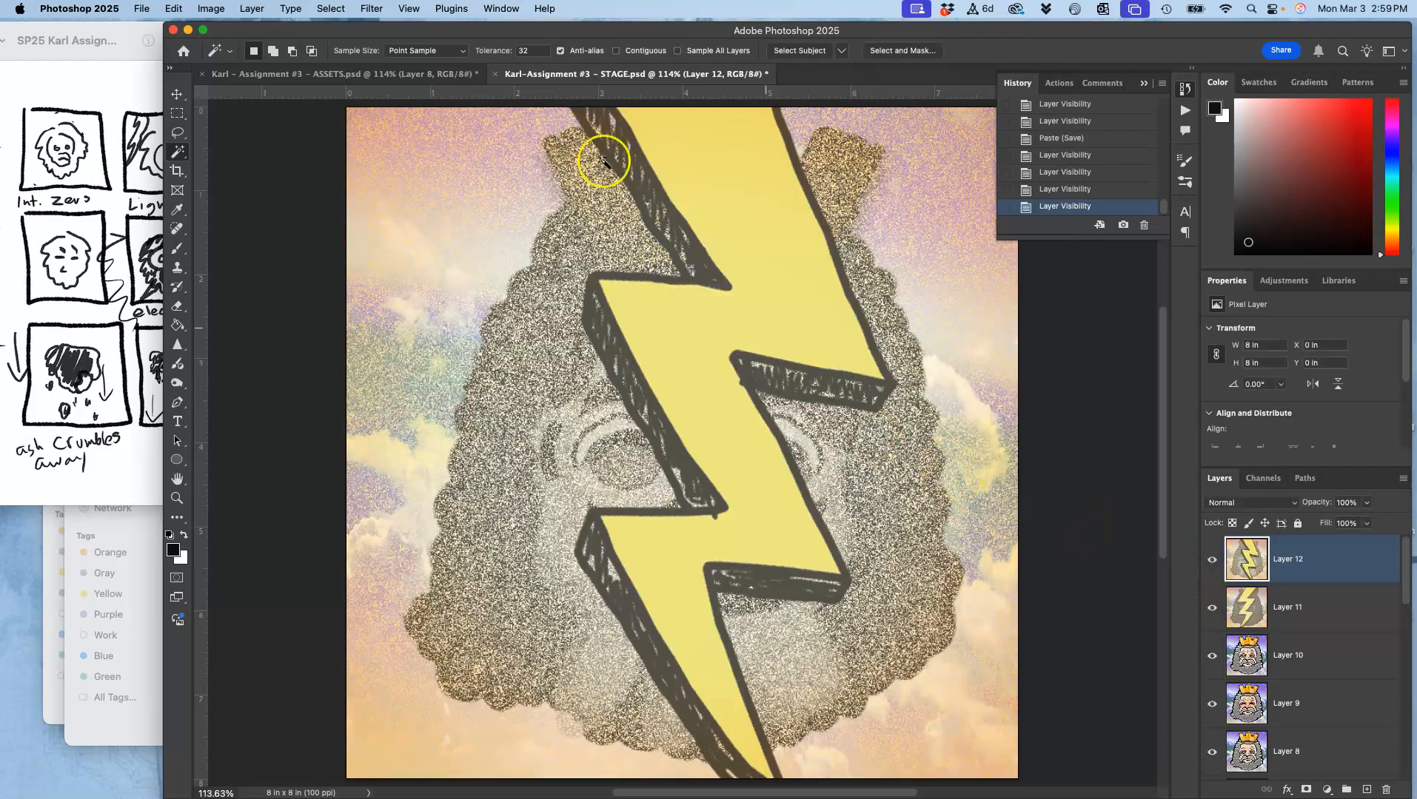
{"action": "left_click", "coordinate": [461, 76]}
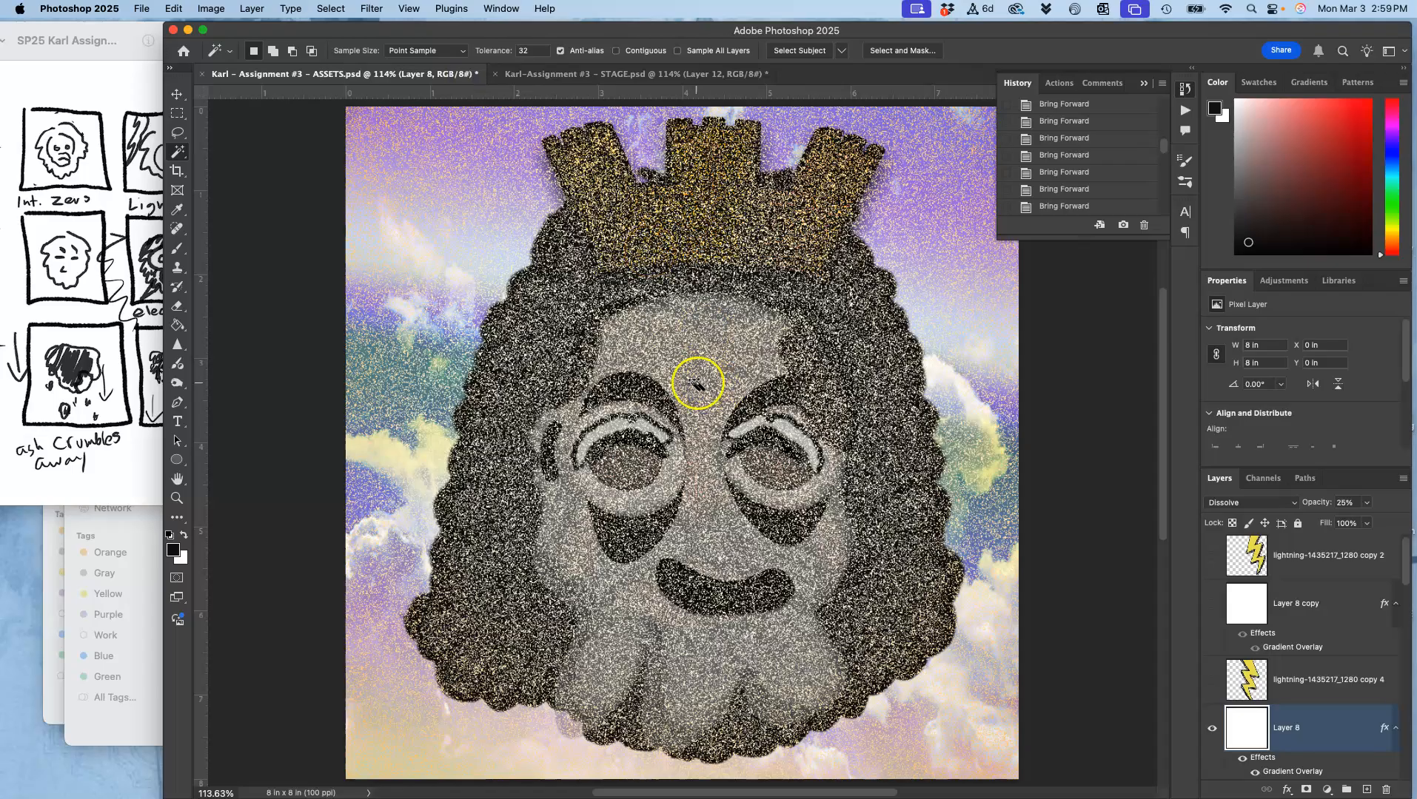
Look through the ASSETS layer stack for the king's head group, checking what Group 1 copy 2 contains.
{"action": "scroll", "coordinate": [1271, 659], "scroll_direction": "down", "scroll_amount": 10}
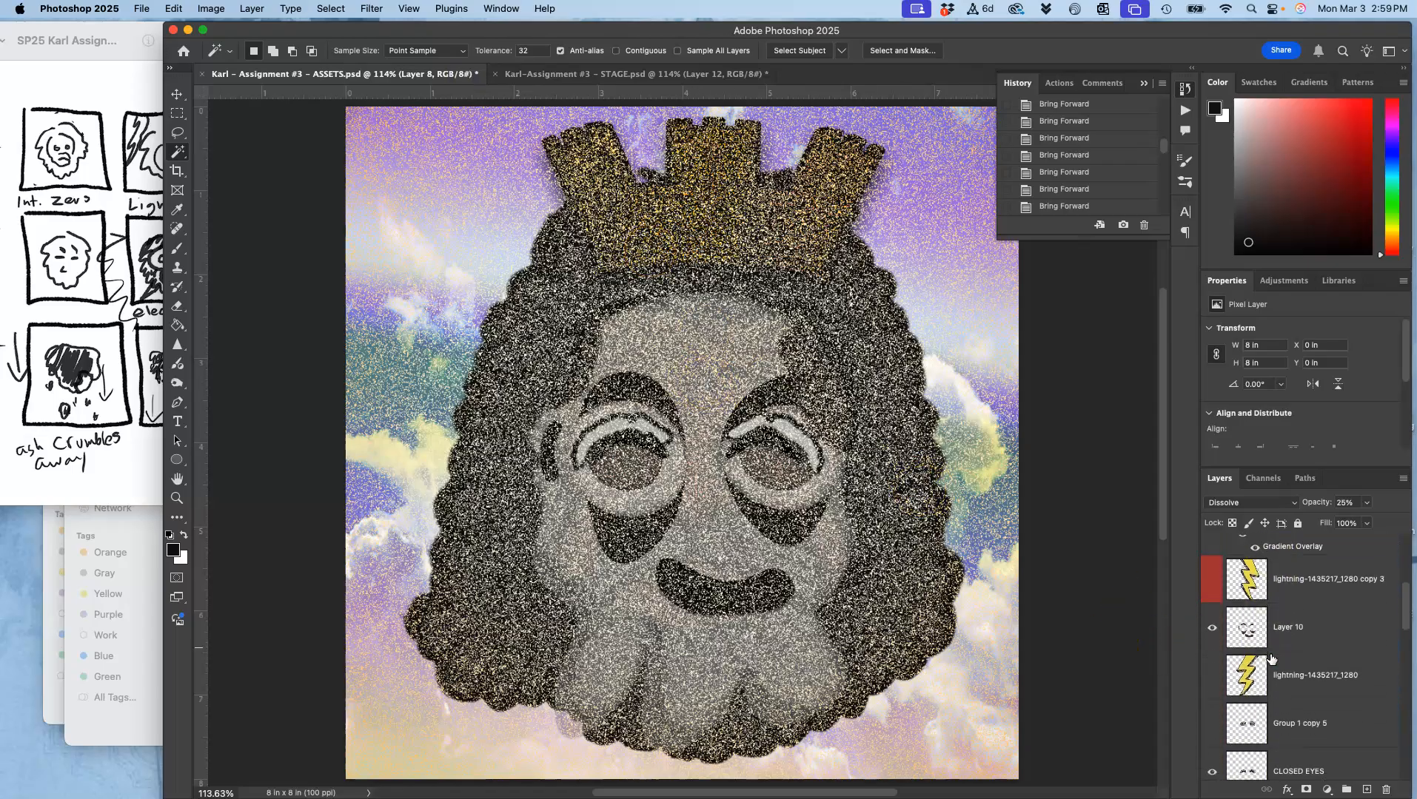
{"action": "scroll", "coordinate": [1271, 659], "scroll_direction": "down", "scroll_amount": 10}
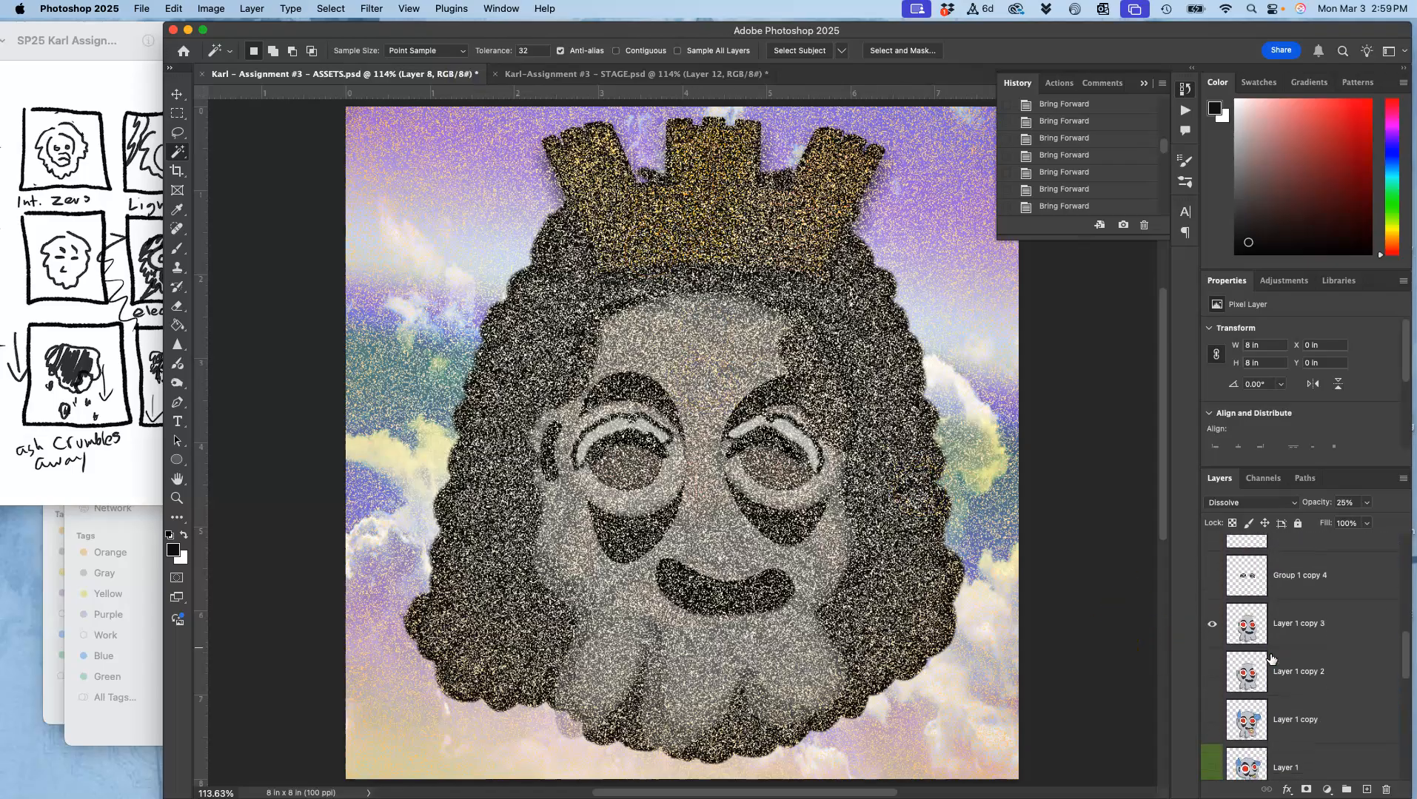
{"action": "scroll", "coordinate": [1271, 659], "scroll_direction": "down", "scroll_amount": 3}
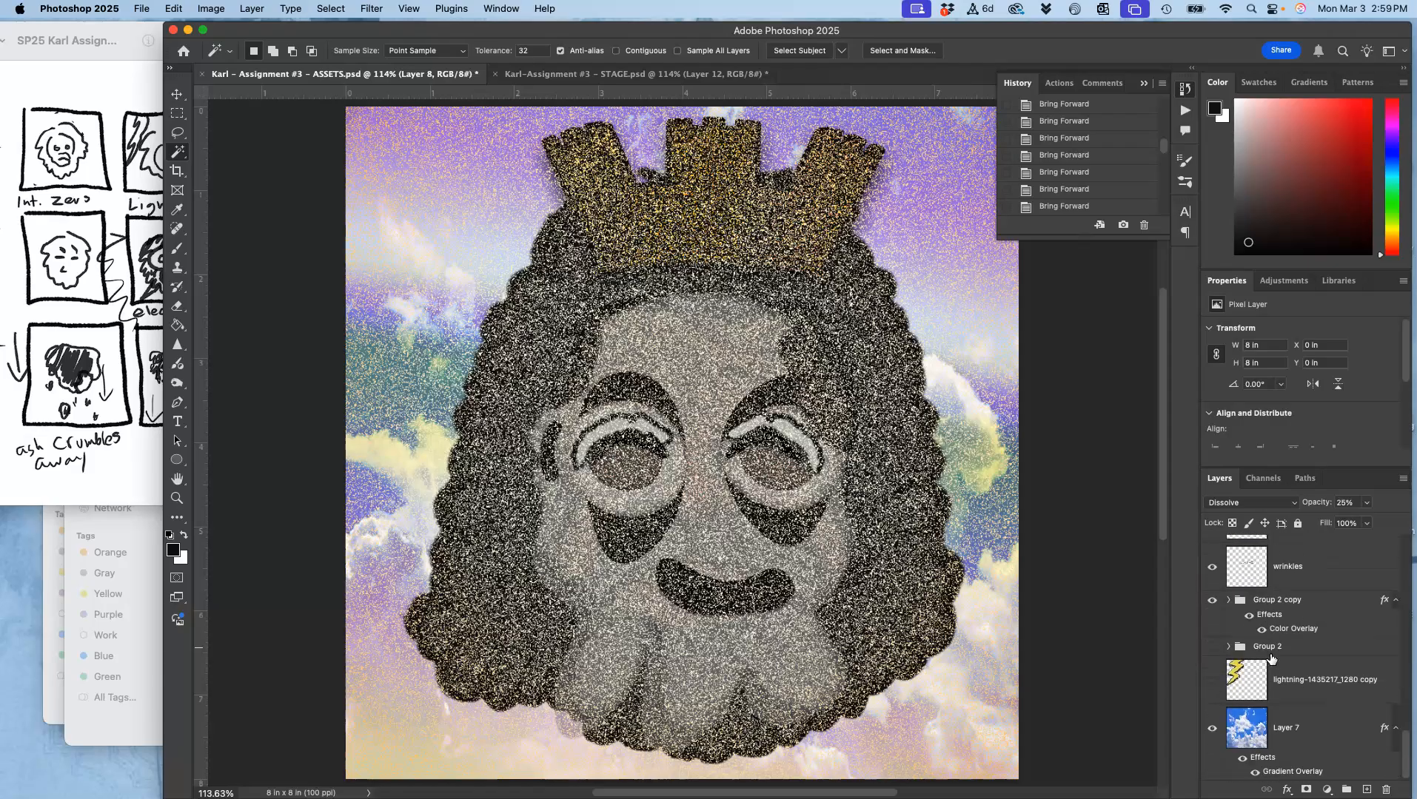
{"action": "scroll", "coordinate": [1271, 659], "scroll_direction": "down", "scroll_amount": 10}
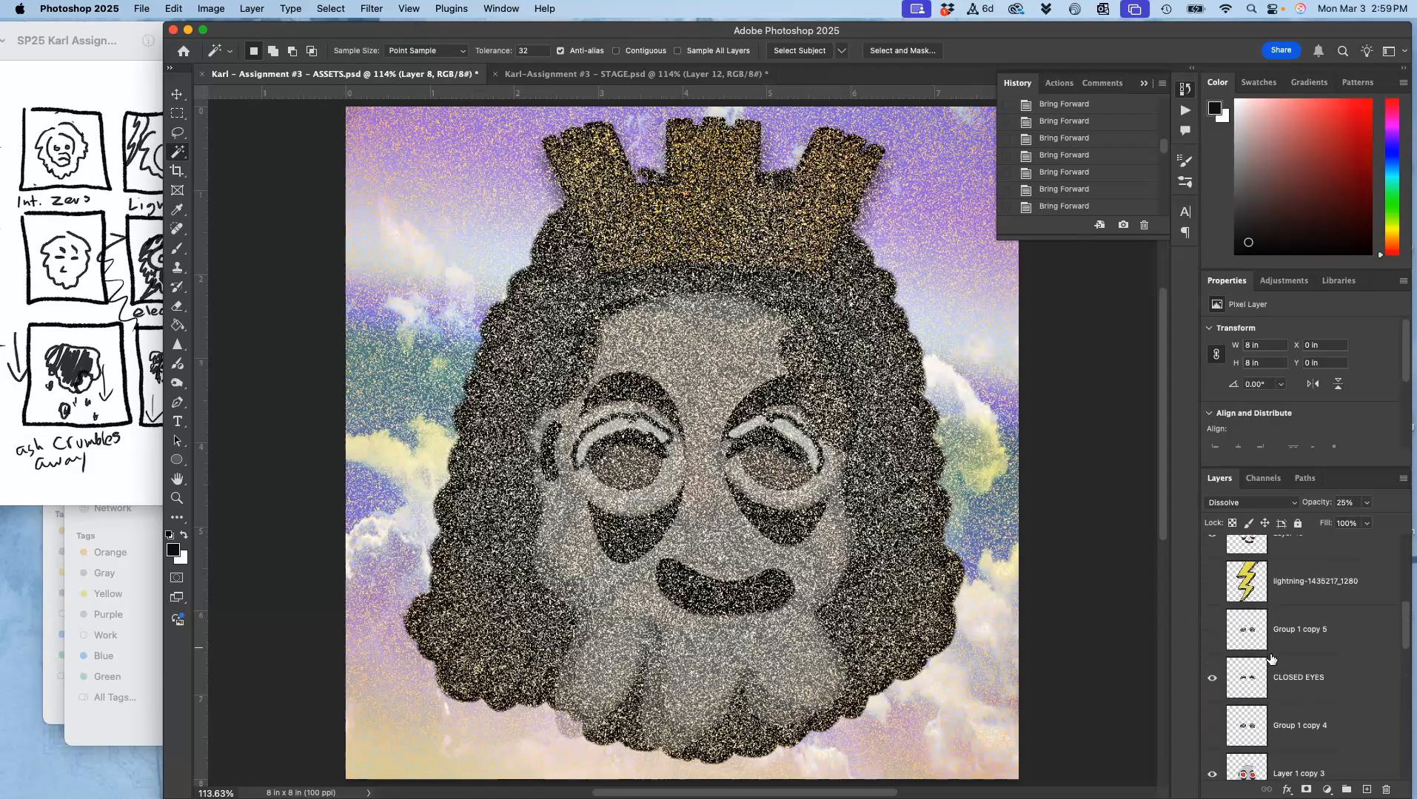
{"action": "scroll", "coordinate": [1271, 658], "scroll_direction": "up", "scroll_amount": 20}
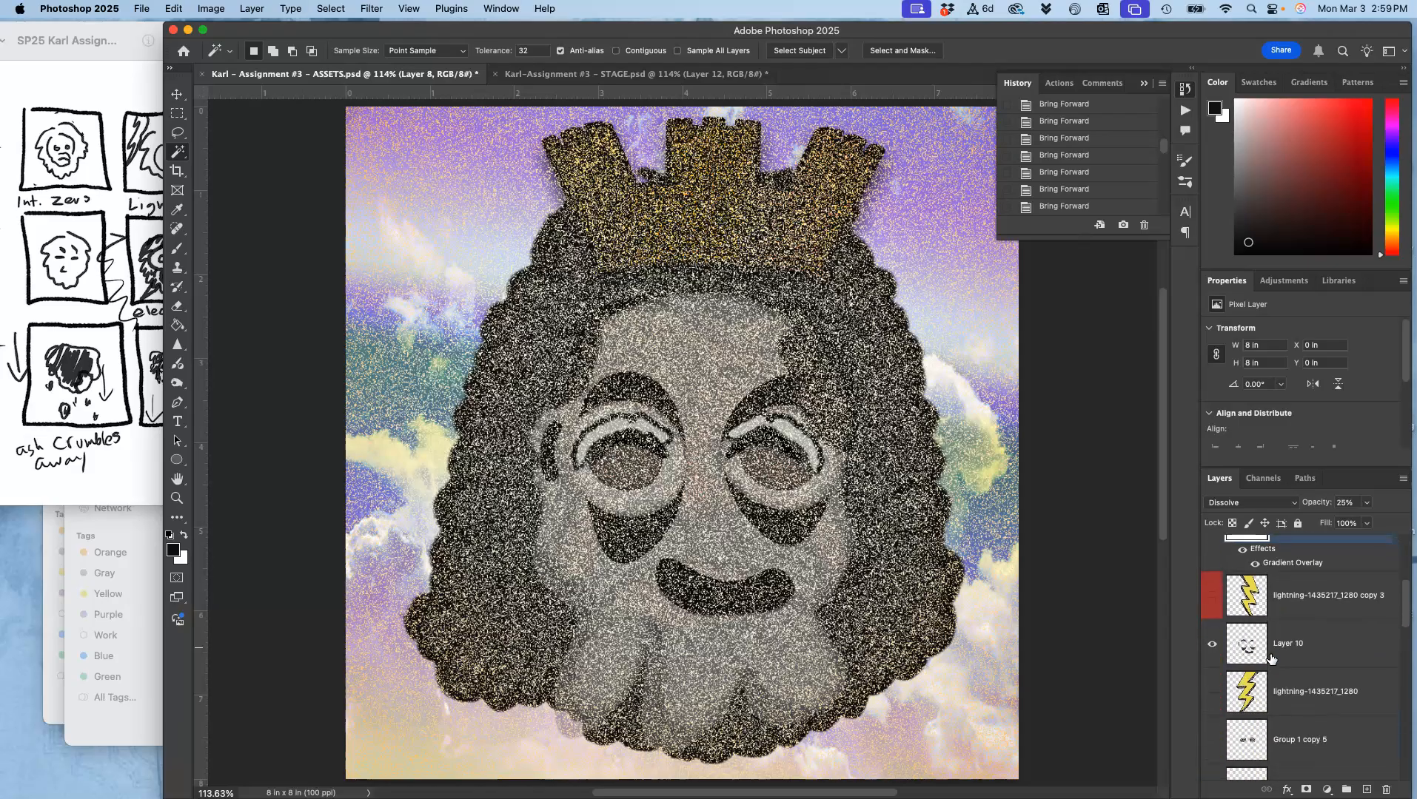
{"action": "scroll", "coordinate": [1271, 659], "scroll_direction": "down", "scroll_amount": 10}
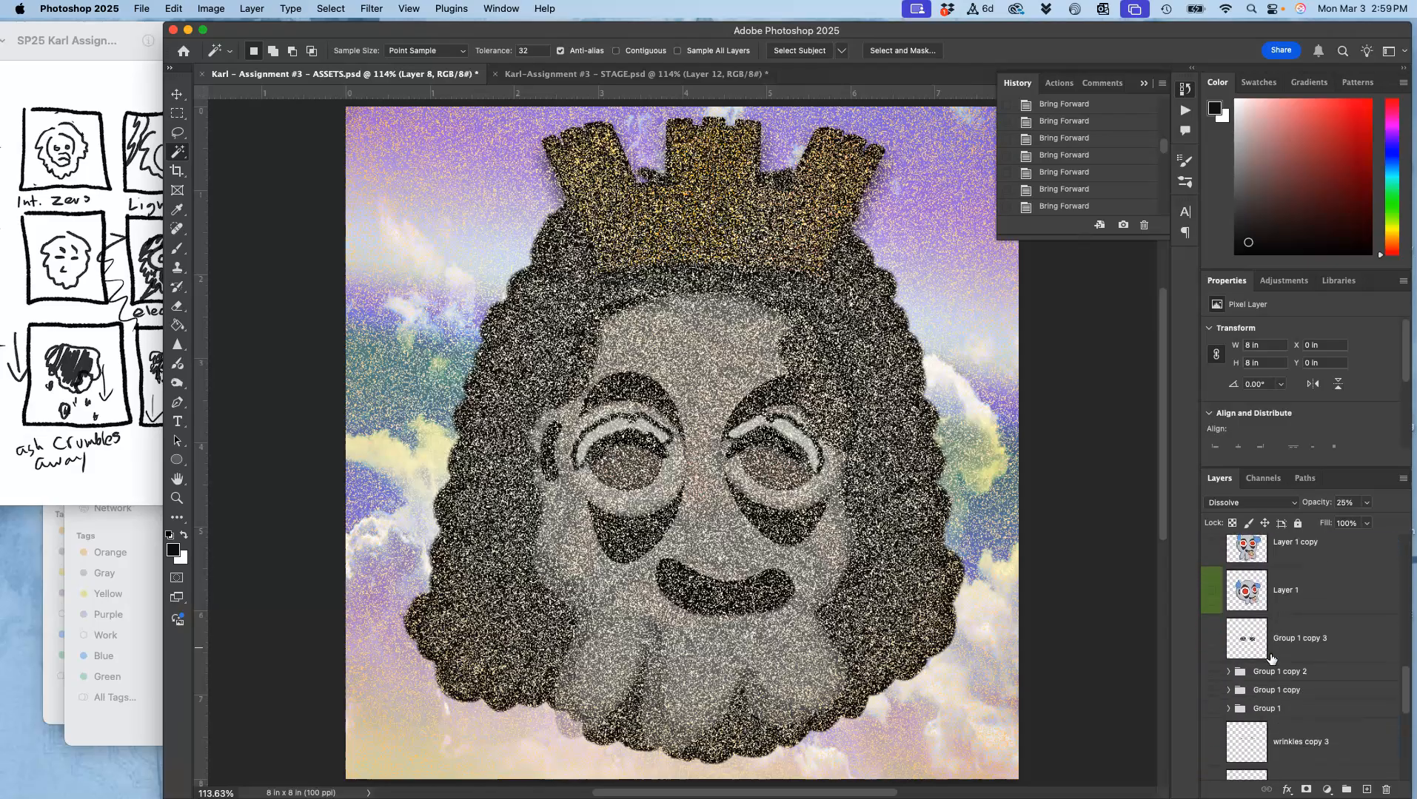
{"action": "left_click", "coordinate": [1215, 672]}
{"action": "left_click", "coordinate": [1215, 672]}
{"action": "scroll", "coordinate": [1261, 687], "scroll_direction": "down", "scroll_amount": 10}
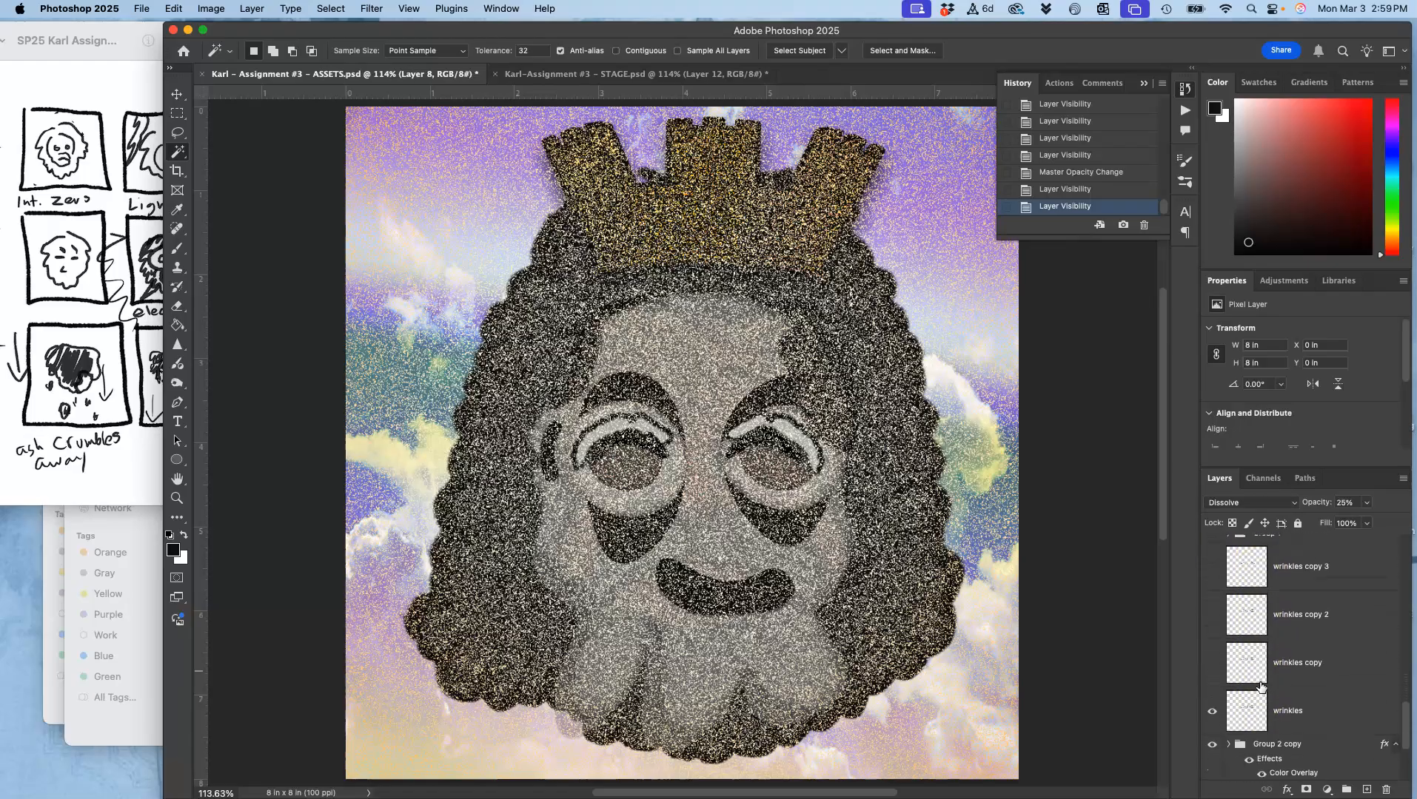
Duplicate the Group 2 copy group and merge the duplicate into a single layer.
{"action": "left_click", "coordinate": [1264, 600]}
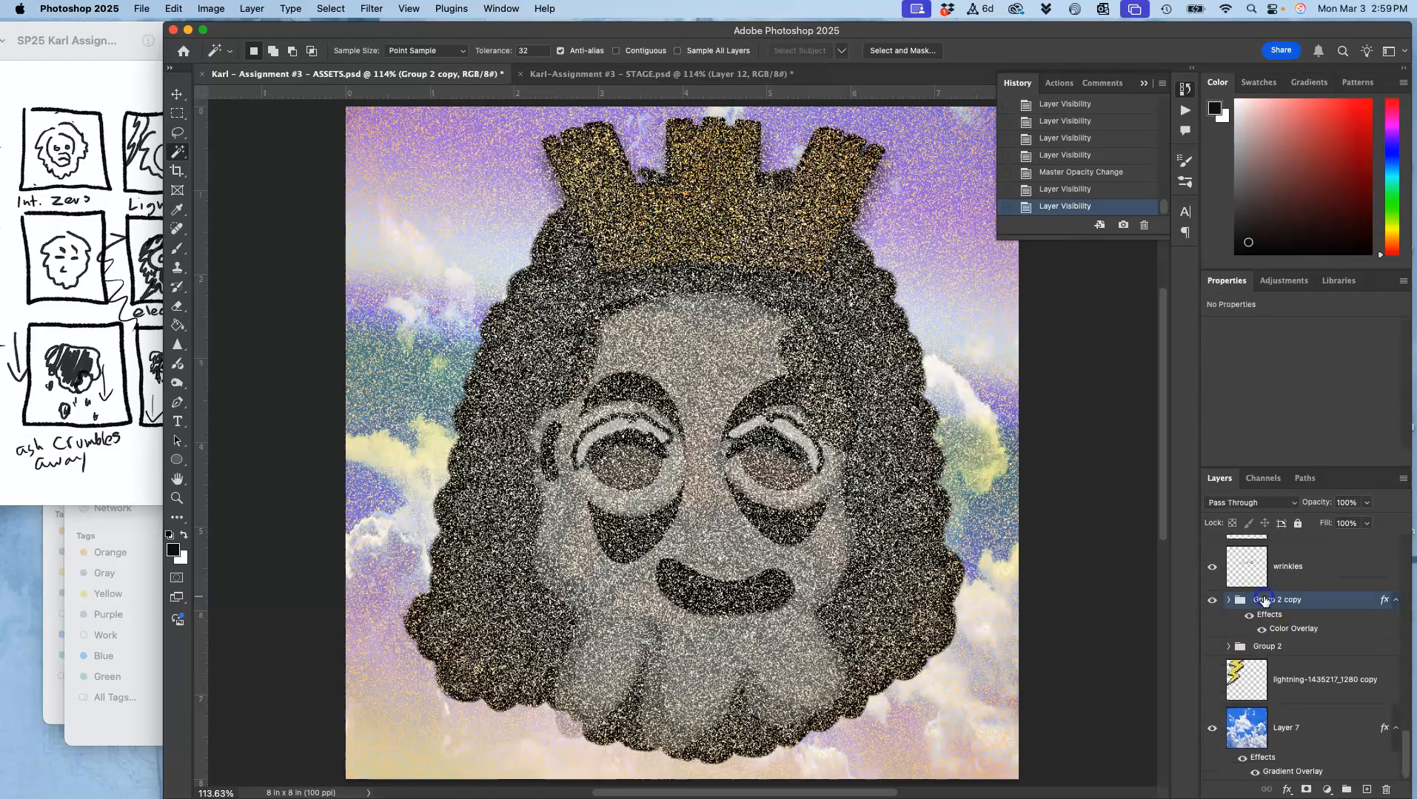
{"action": "key", "text": "super+j"}
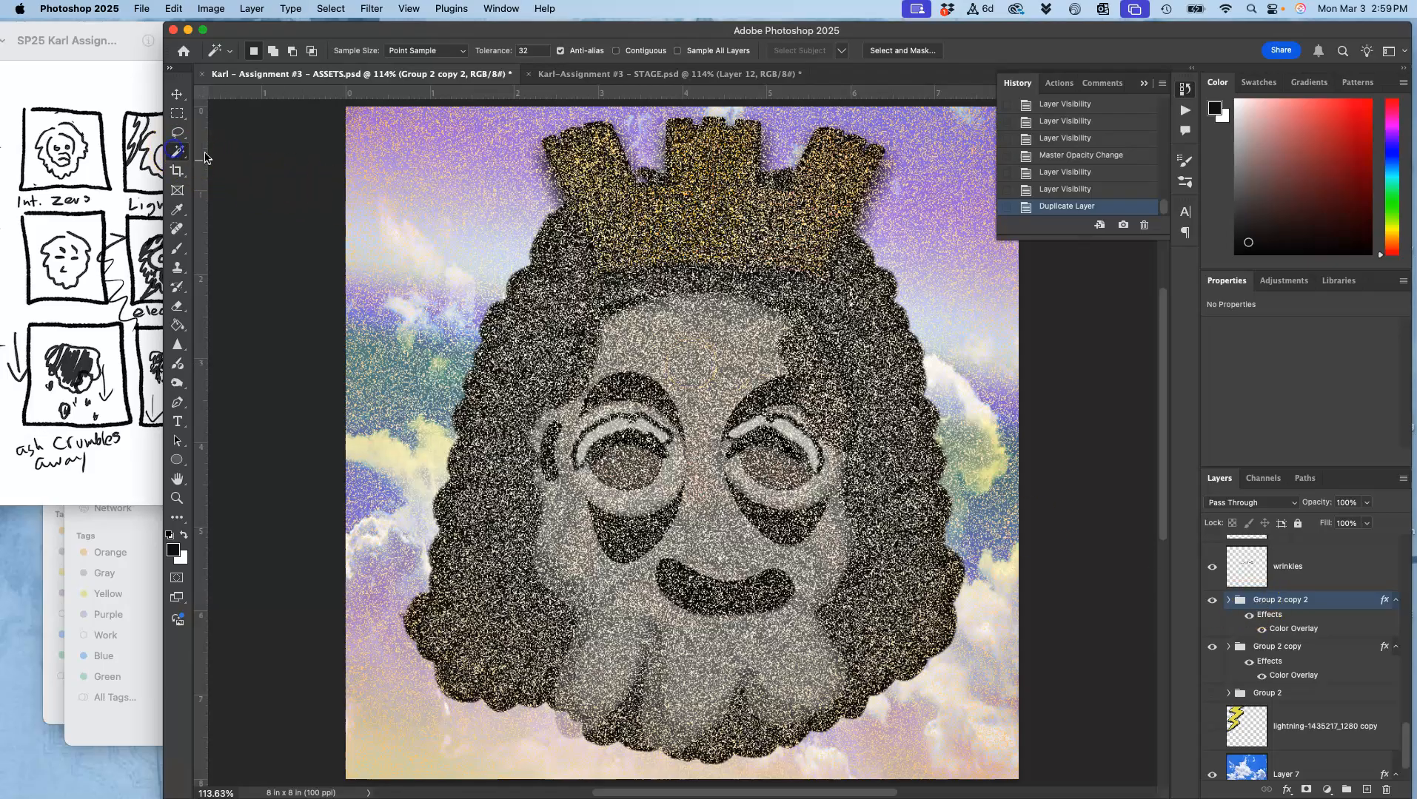
{"action": "right_click", "coordinate": [1273, 600]}
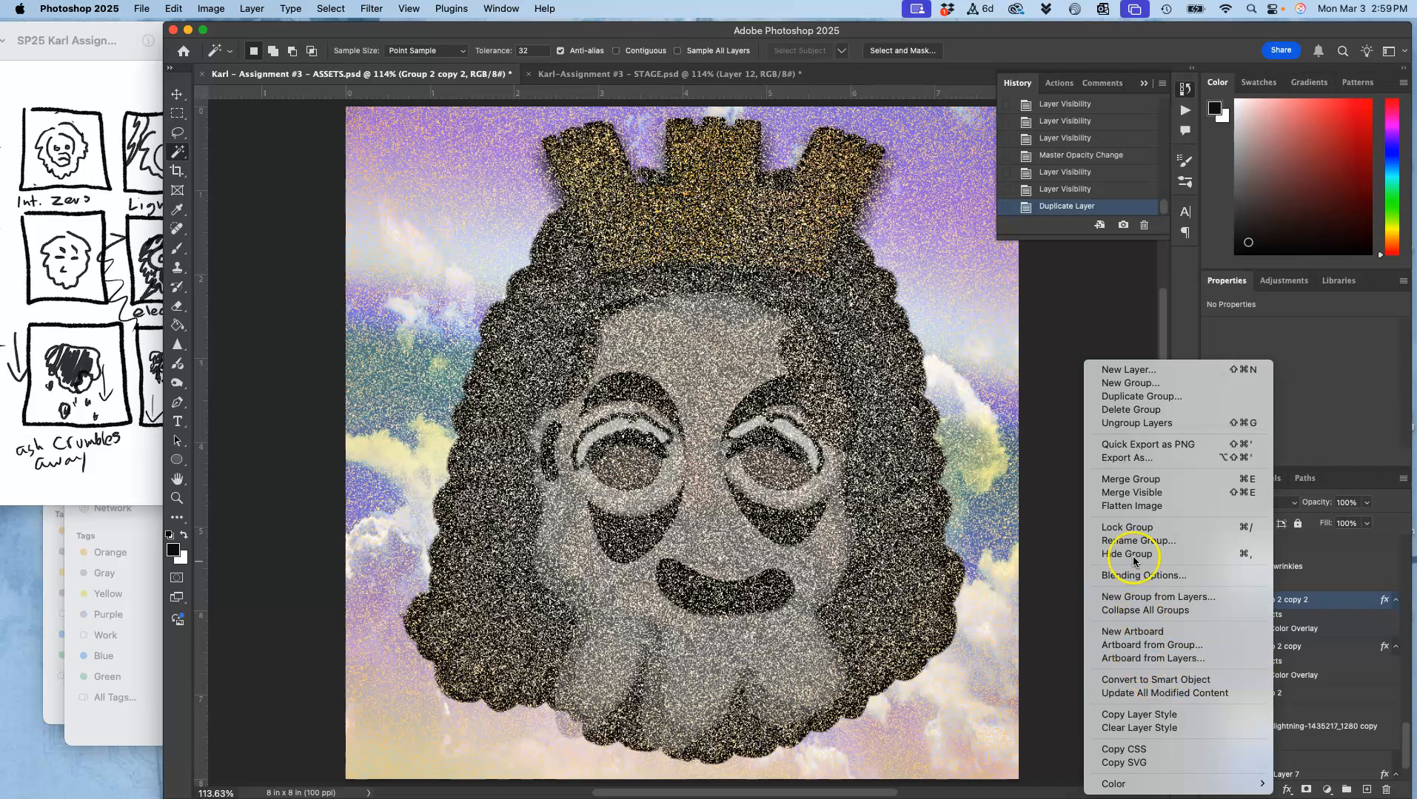
{"action": "left_click", "coordinate": [1138, 481]}
Magic-wand the empty area around the merged king's head, clear that area from Layer 8 and deselect.
{"action": "left_click", "coordinate": [963, 333]}
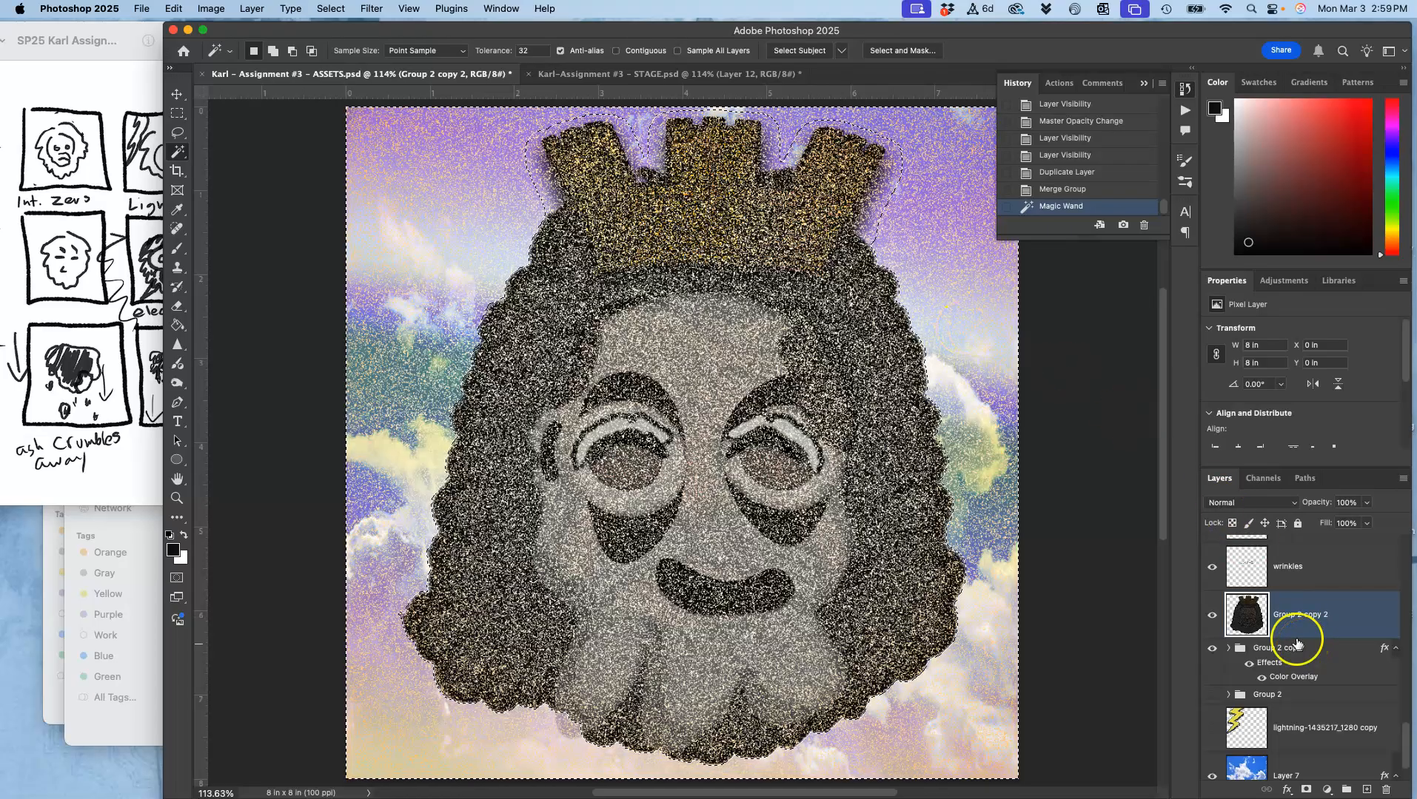
{"action": "scroll", "coordinate": [1296, 637], "scroll_direction": "up", "scroll_amount": 10}
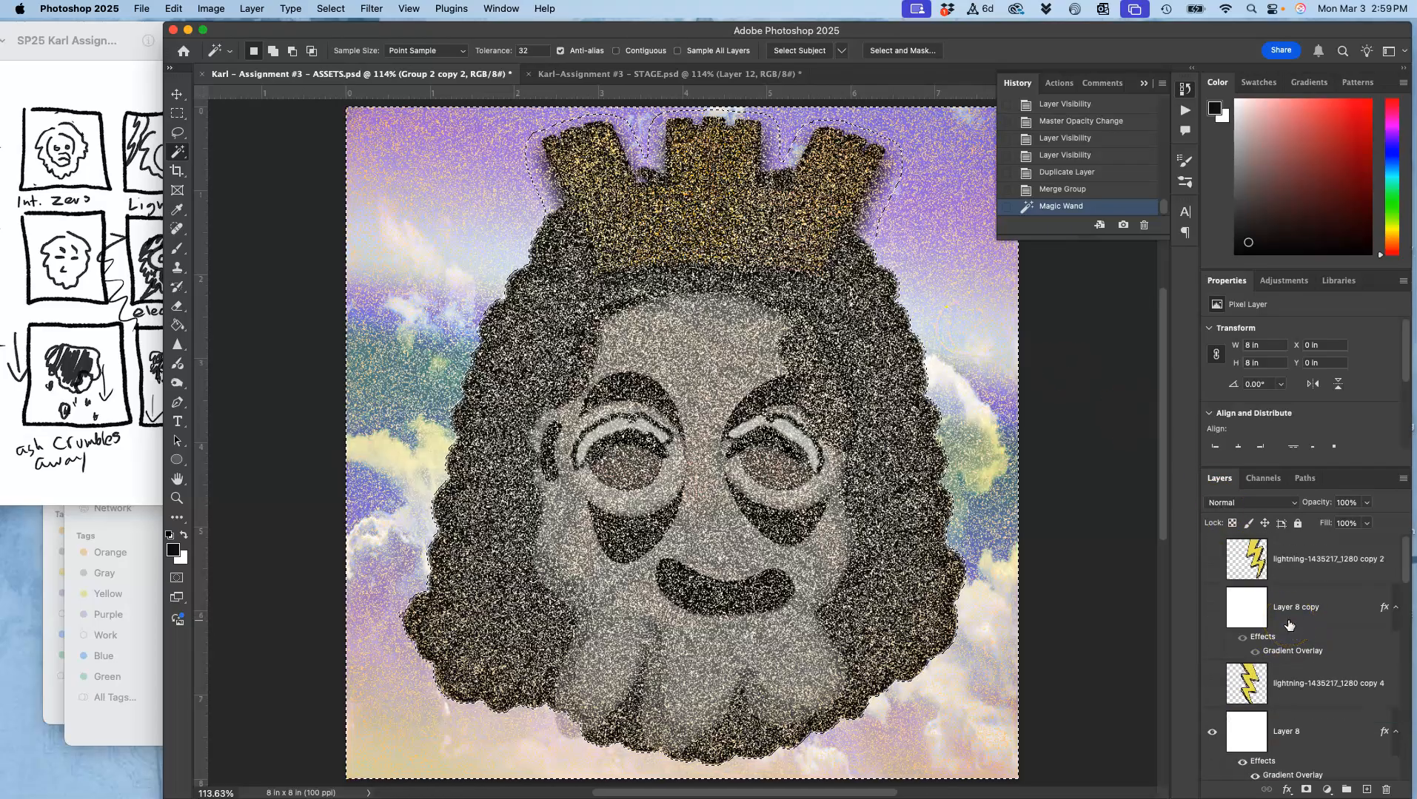
{"action": "left_click", "coordinate": [1280, 740]}
{"action": "key", "text": "Delete"}
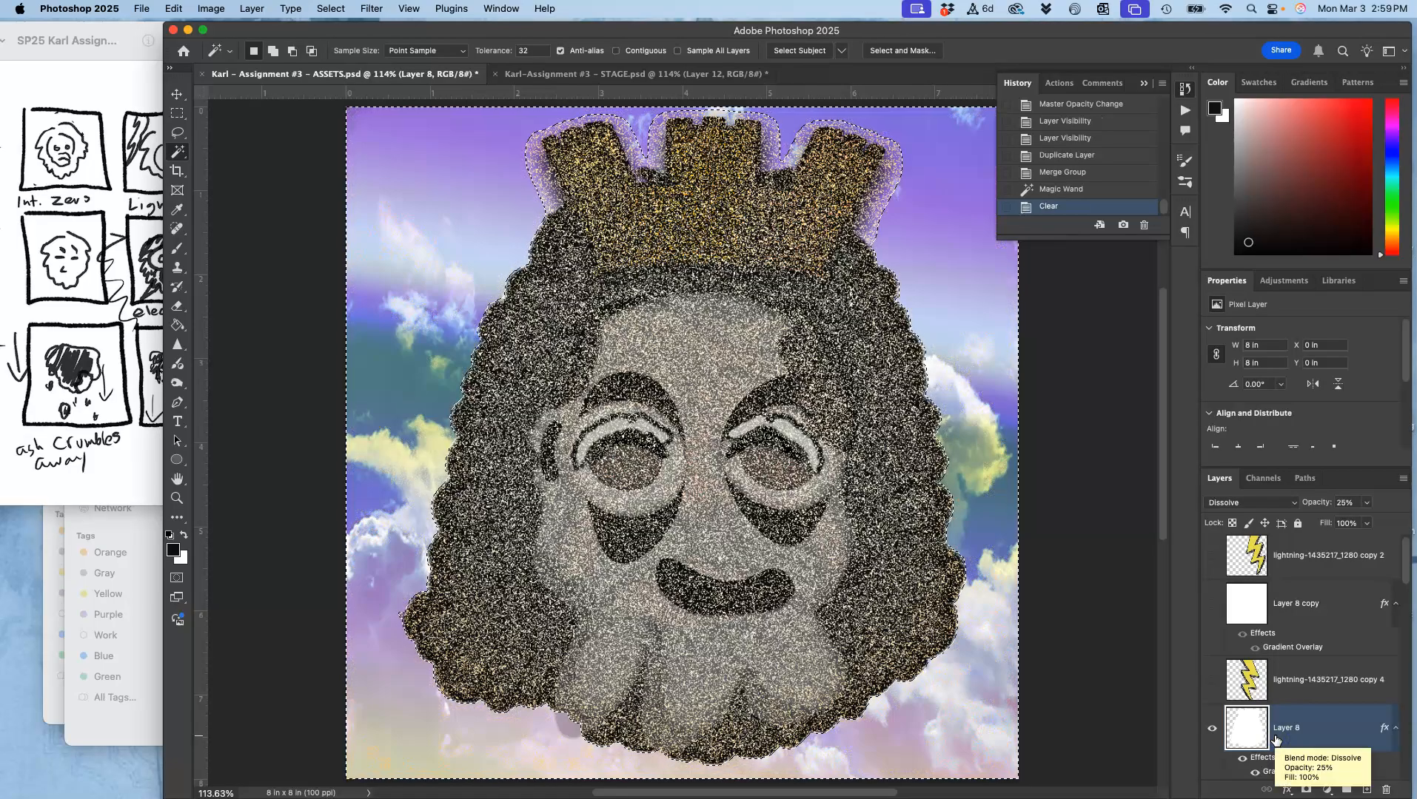
{"action": "key", "text": "super+d"}
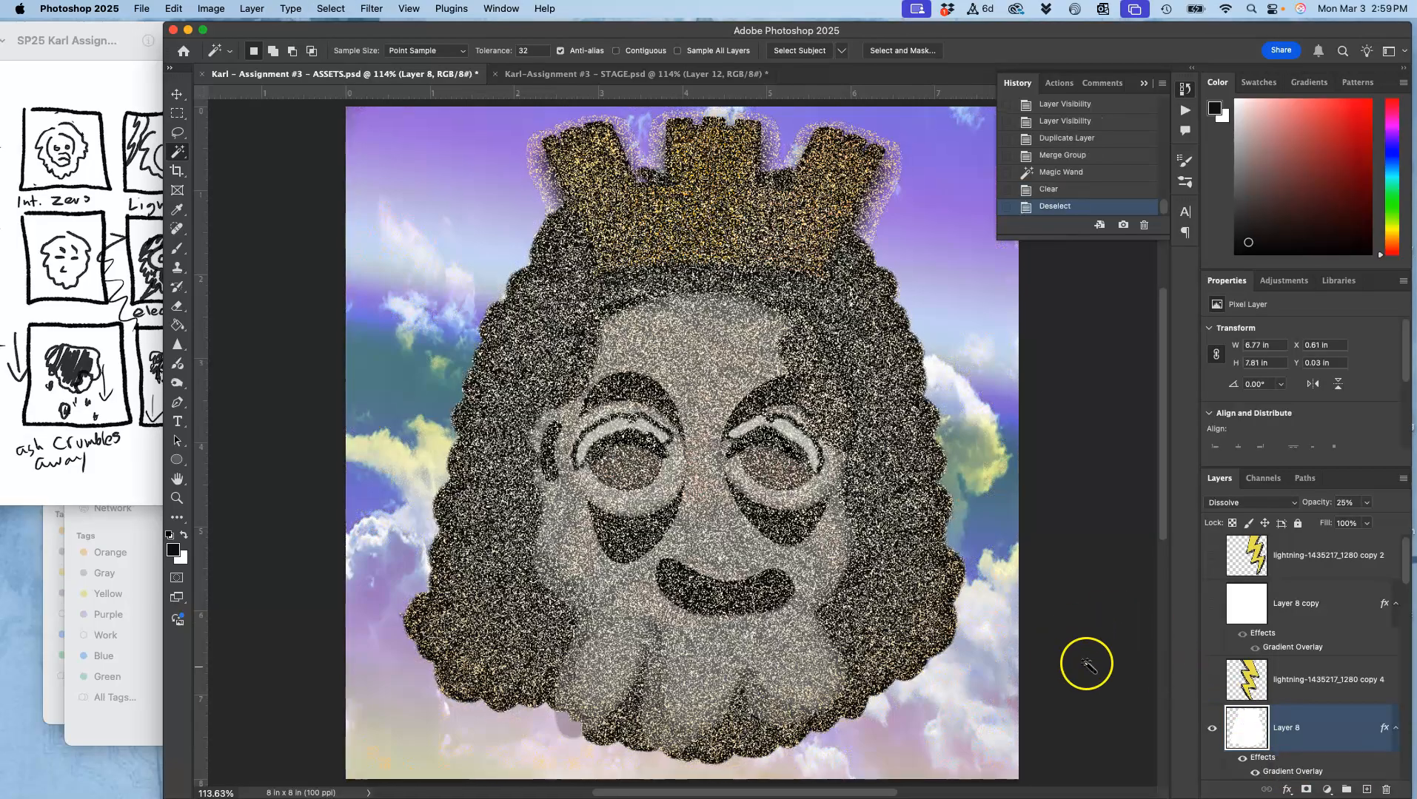
Open the Levels adjustment for the merged Group 2 copy 2 layer.
{"action": "scroll", "coordinate": [1255, 709], "scroll_direction": "down", "scroll_amount": 1}
{"action": "scroll", "coordinate": [1255, 709], "scroll_direction": "down", "scroll_amount": 2}
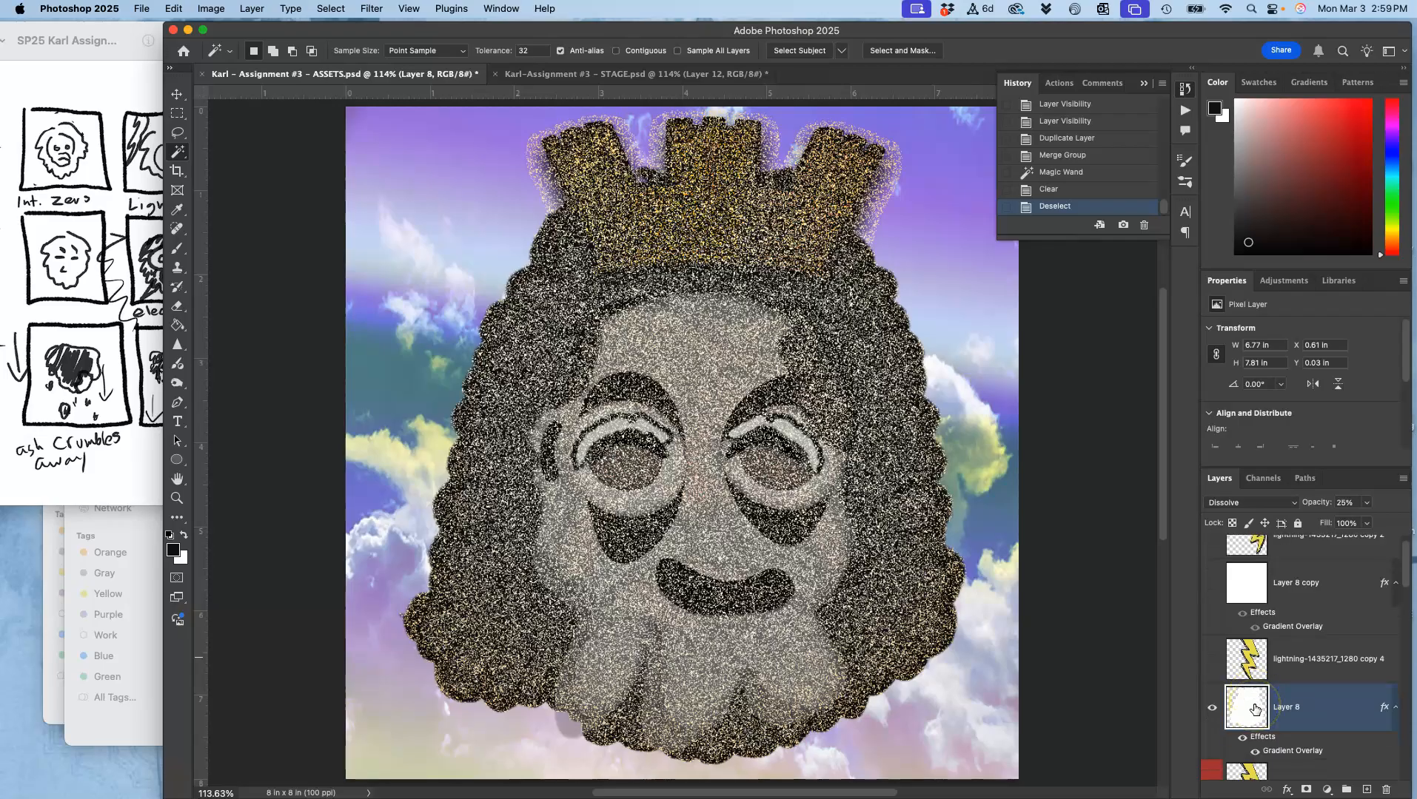
{"action": "scroll", "coordinate": [1285, 696], "scroll_direction": "down", "scroll_amount": 10}
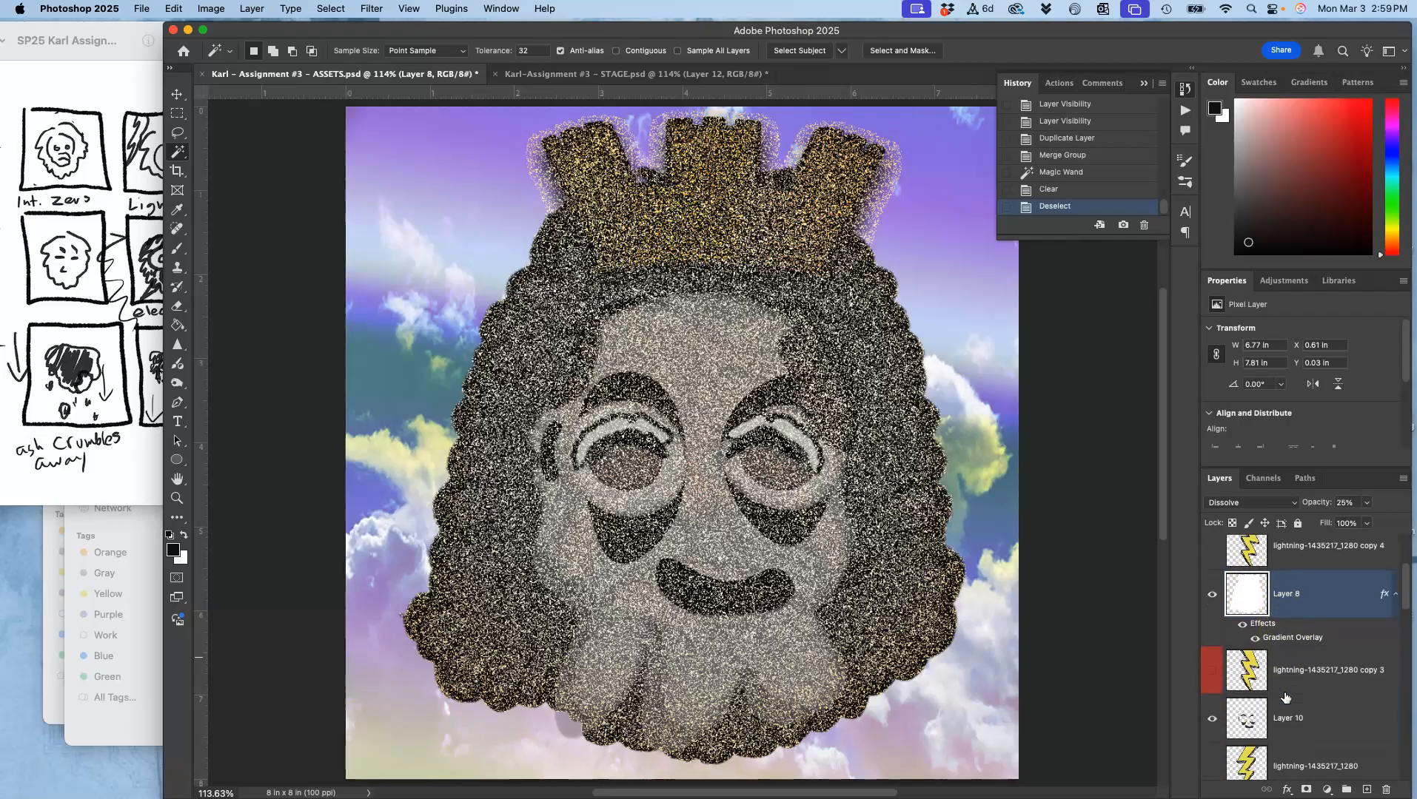
{"action": "scroll", "coordinate": [1285, 696], "scroll_direction": "down", "scroll_amount": 5}
{"action": "left_click", "coordinate": [1279, 620]}
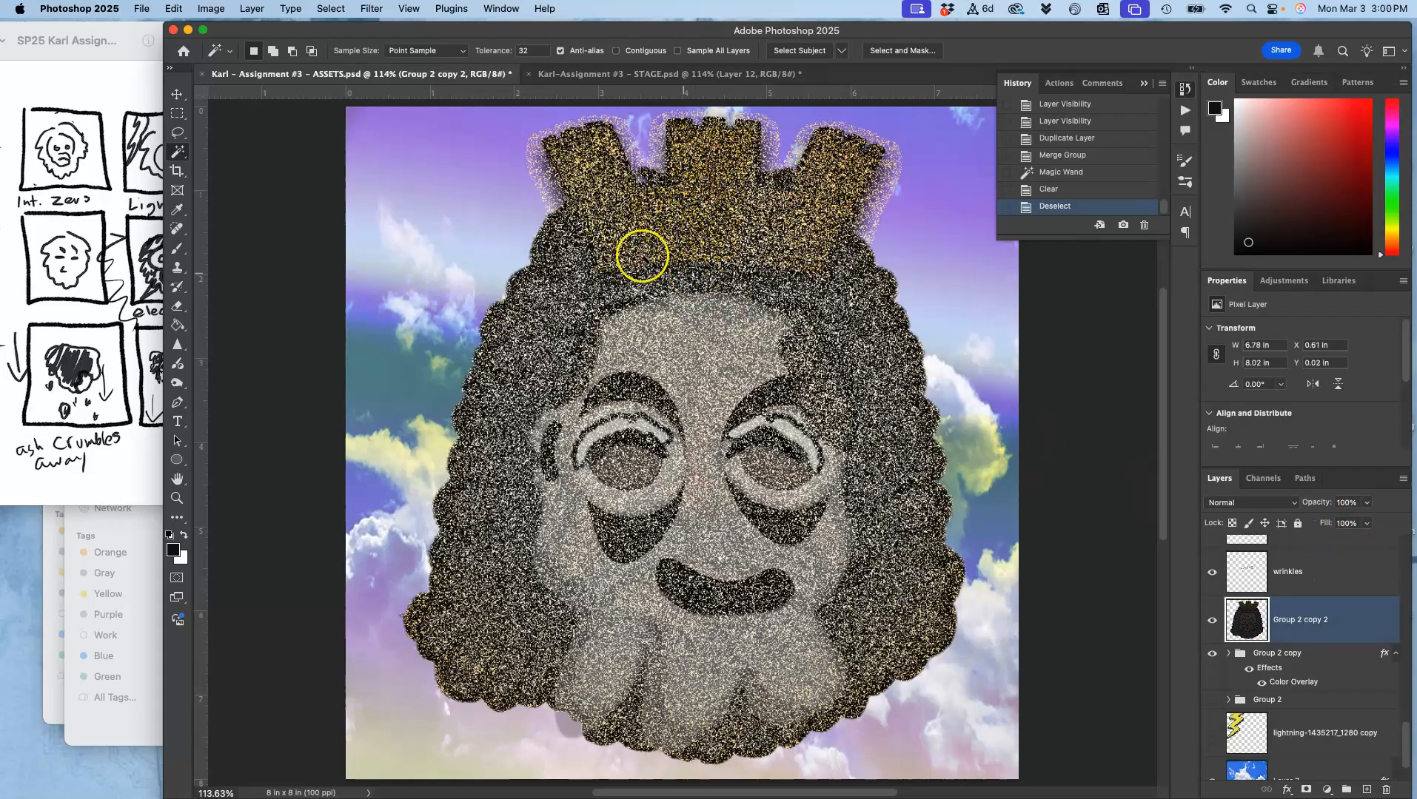
{"action": "left_click", "coordinate": [209, 9]}
{"action": "mouse_move", "coordinate": [232, 50]}
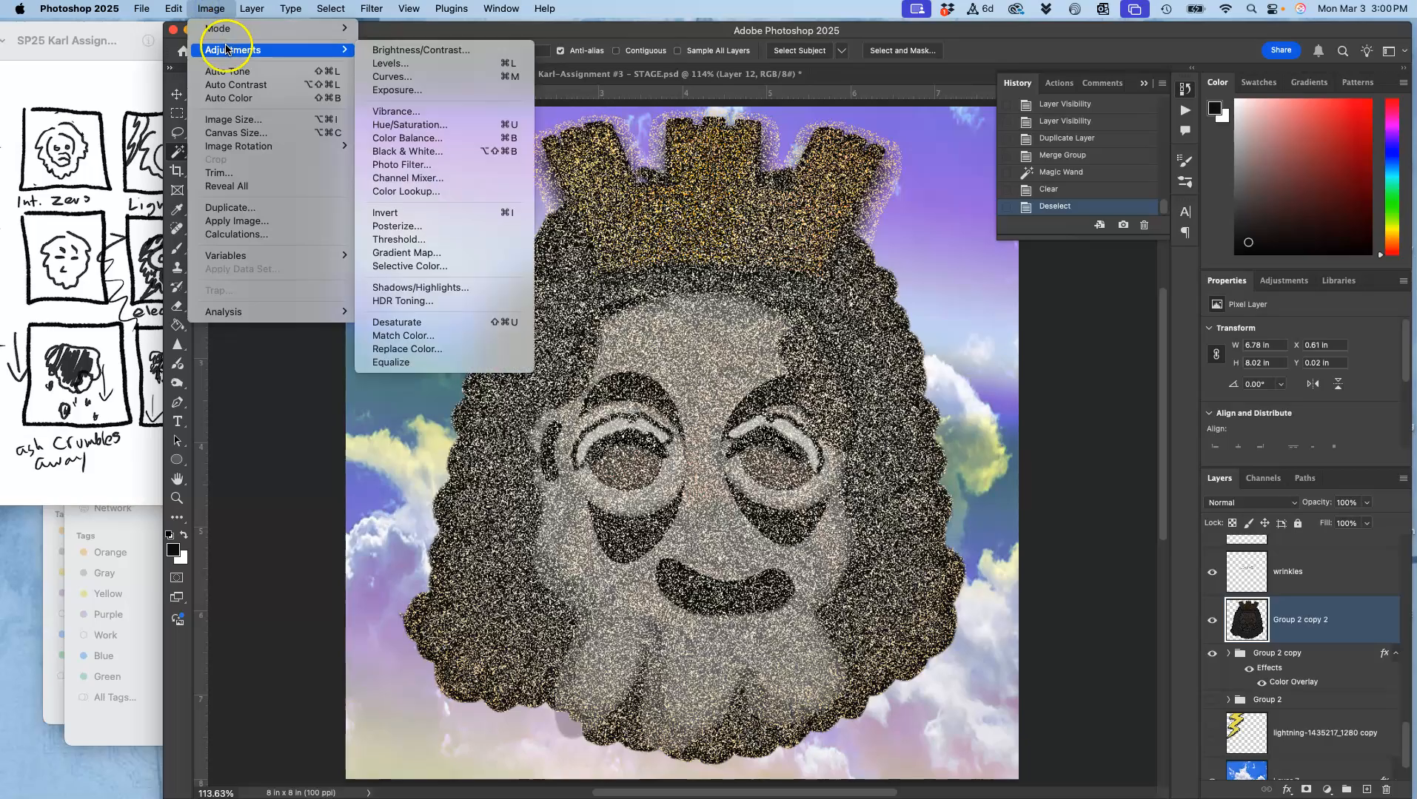
{"action": "left_click", "coordinate": [408, 71]}
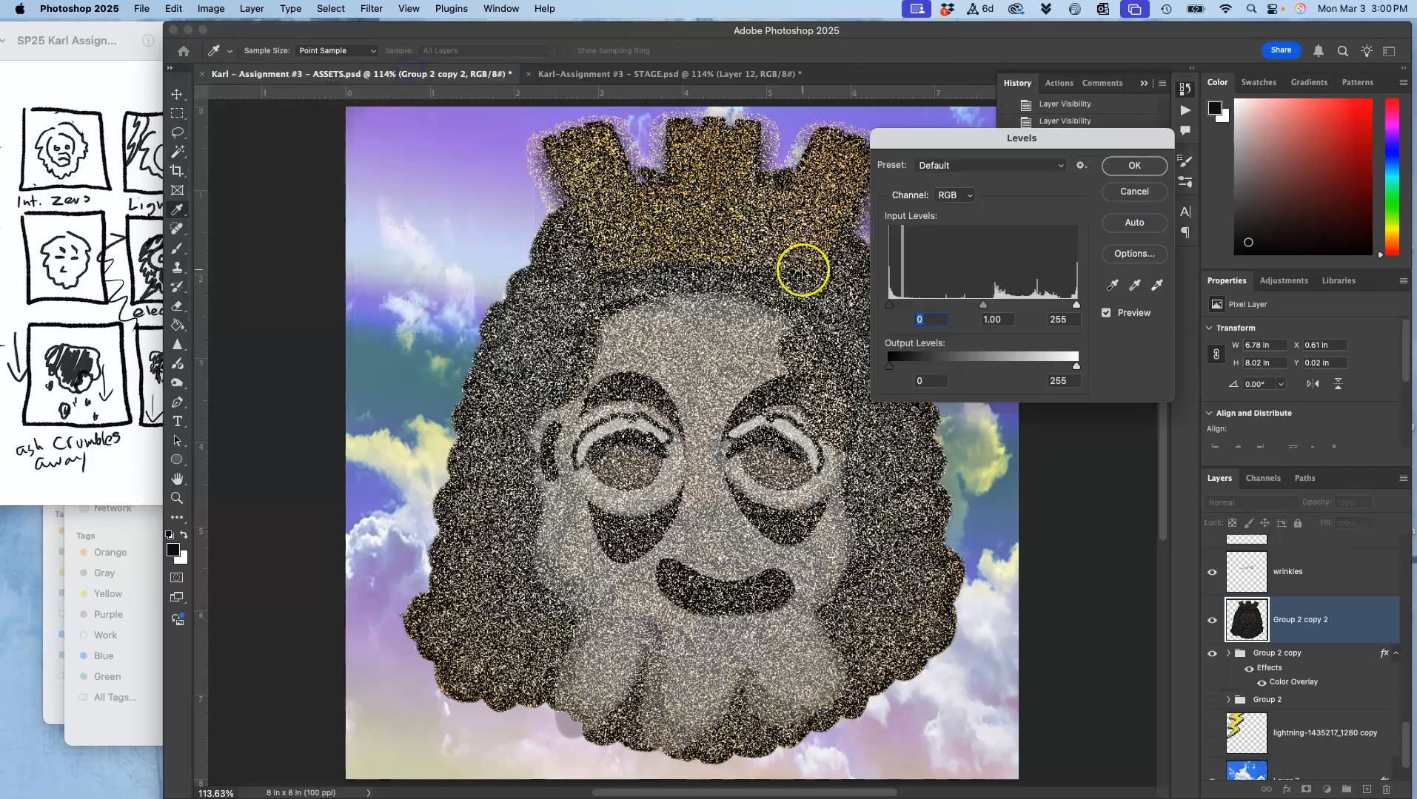